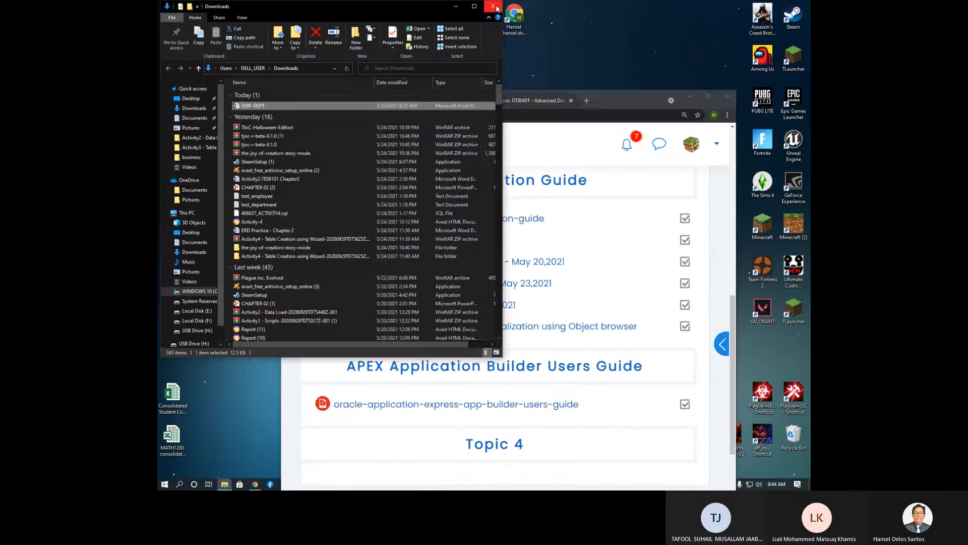
Step: Close the Downloads folder window and maximize the Chrome window showing the course page
{"action": "left_click", "coordinate": [499, 8]}
{"action": "left_click_drag", "start_coordinate": [600, 98], "coordinate": [556, 21]}
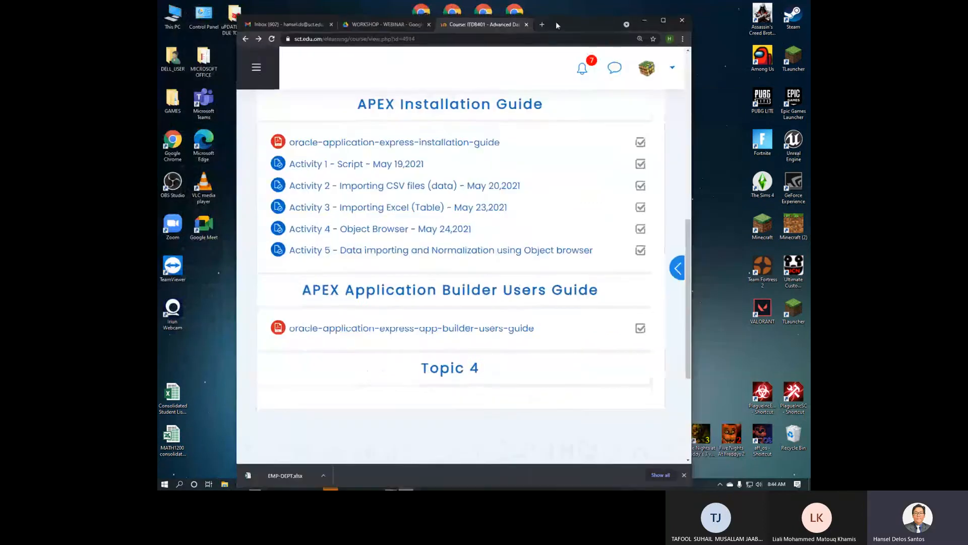
{"action": "left_click", "coordinate": [663, 20]}
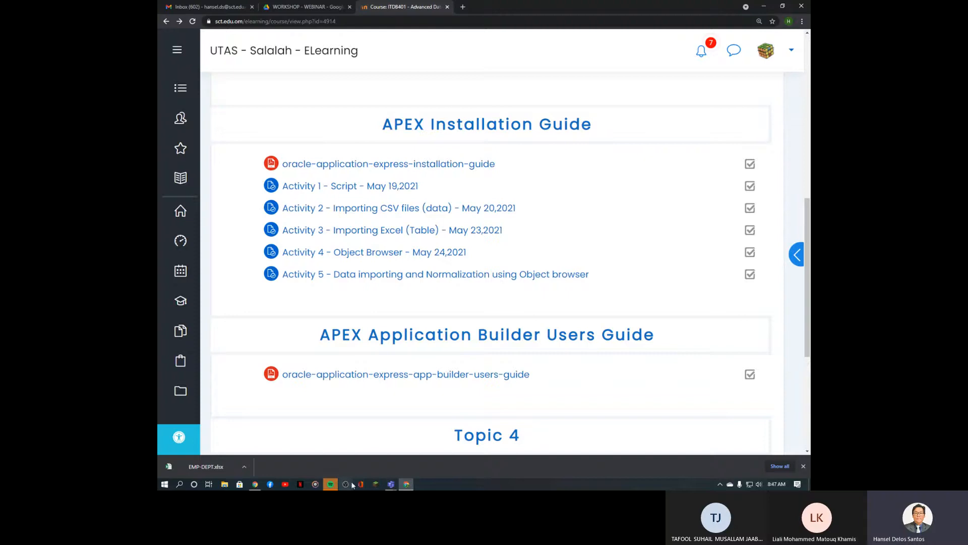
Step: Open the Activity 5 assignment, then download and open the EMP-DEPT.xlsx workbook
{"action": "left_click", "coordinate": [465, 277]}
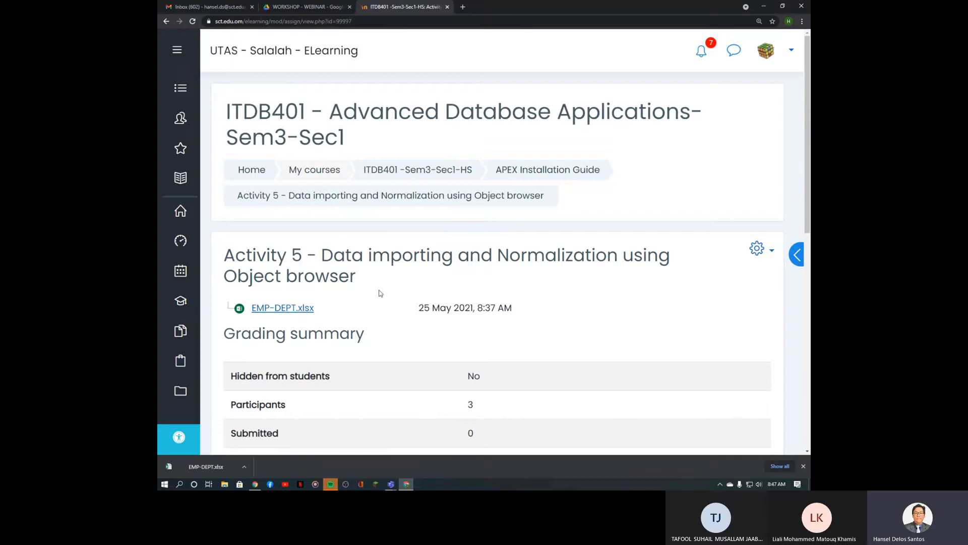
{"action": "left_click", "coordinate": [303, 308]}
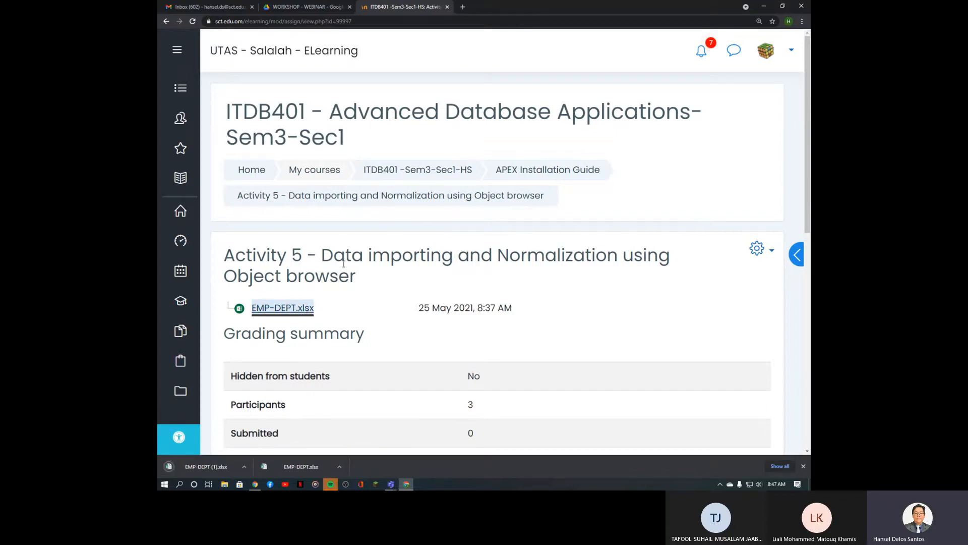
{"action": "left_click_drag", "start_coordinate": [323, 258], "coordinate": [453, 259]}
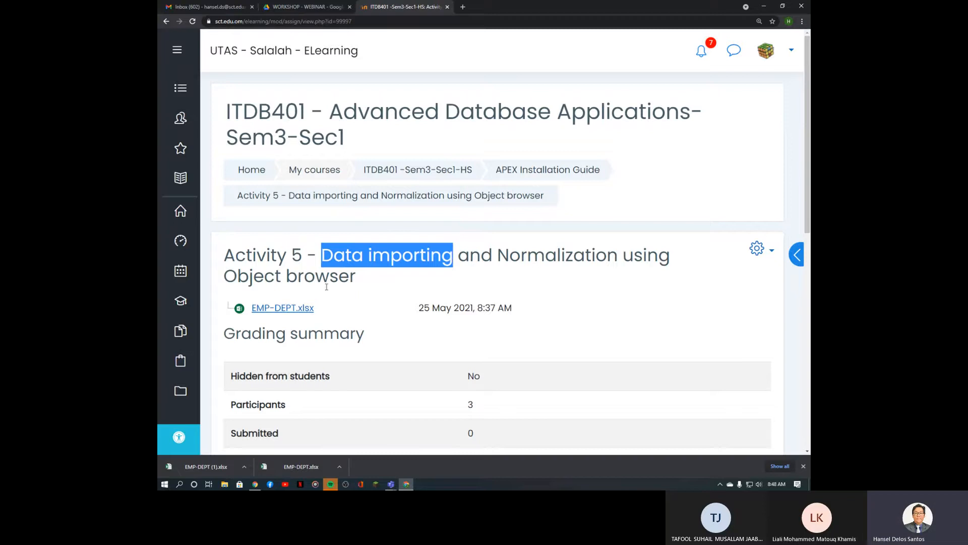
{"action": "left_click", "coordinate": [213, 467]}
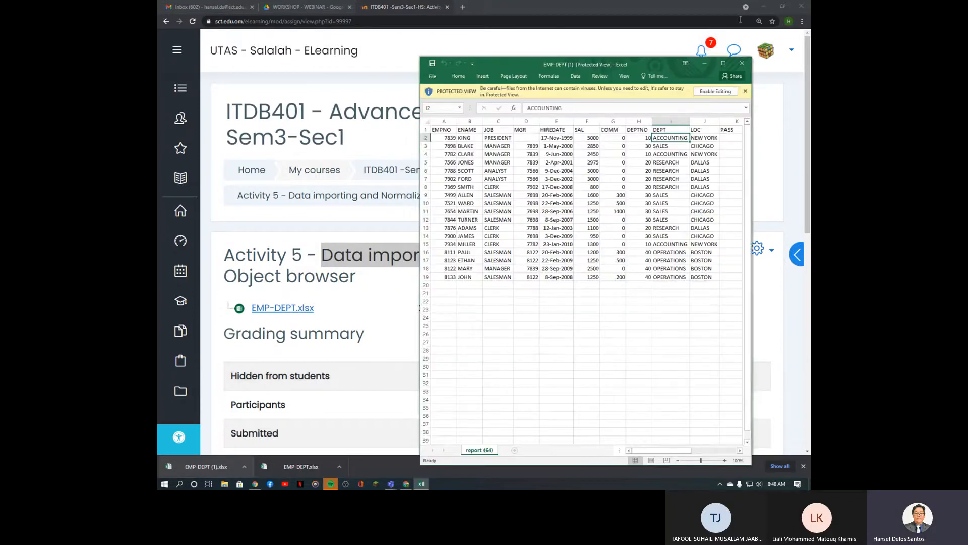
Step: Maximize Excel, enable editing on EMP-DEPT (1).xlsx, and set the zoom to 200%
{"action": "left_click", "coordinate": [719, 63]}
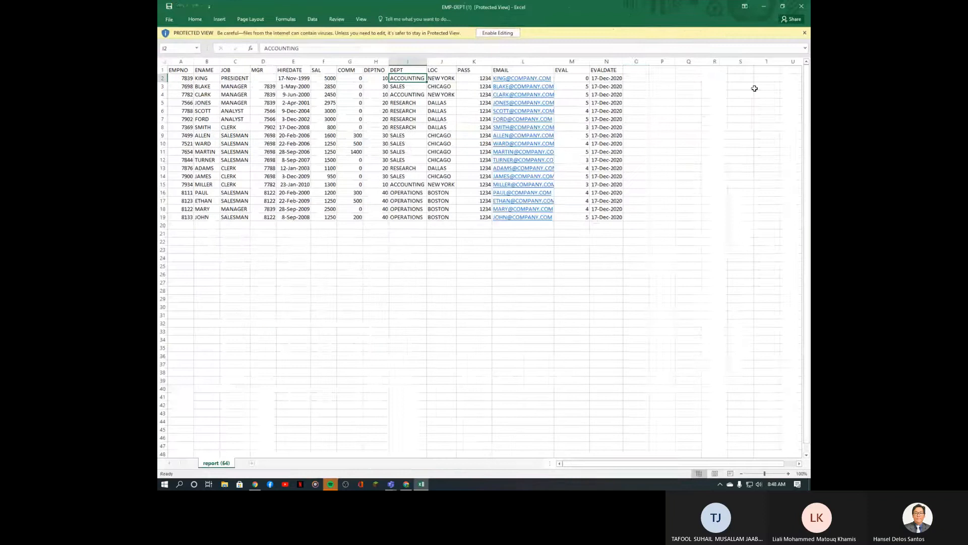
{"action": "left_click", "coordinate": [487, 32]}
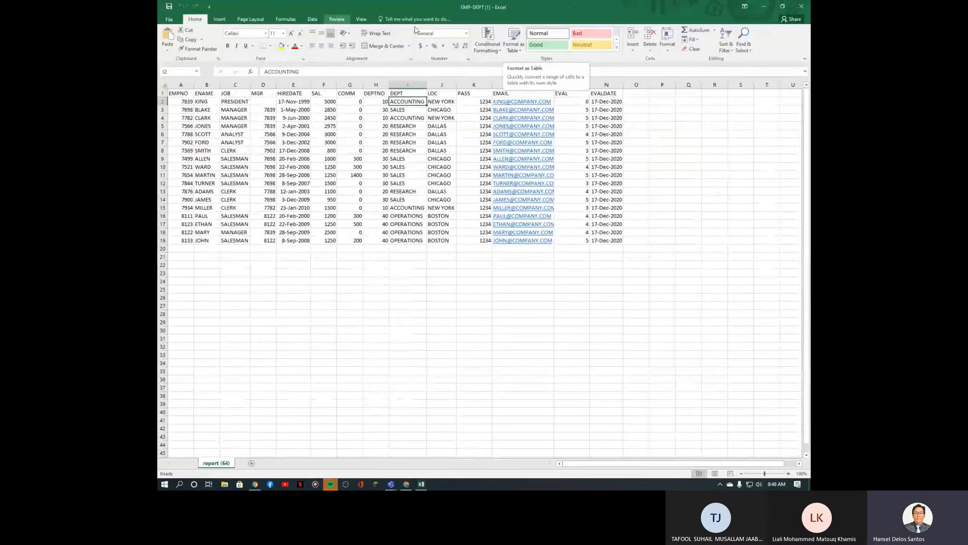
{"action": "left_click", "coordinate": [359, 20]}
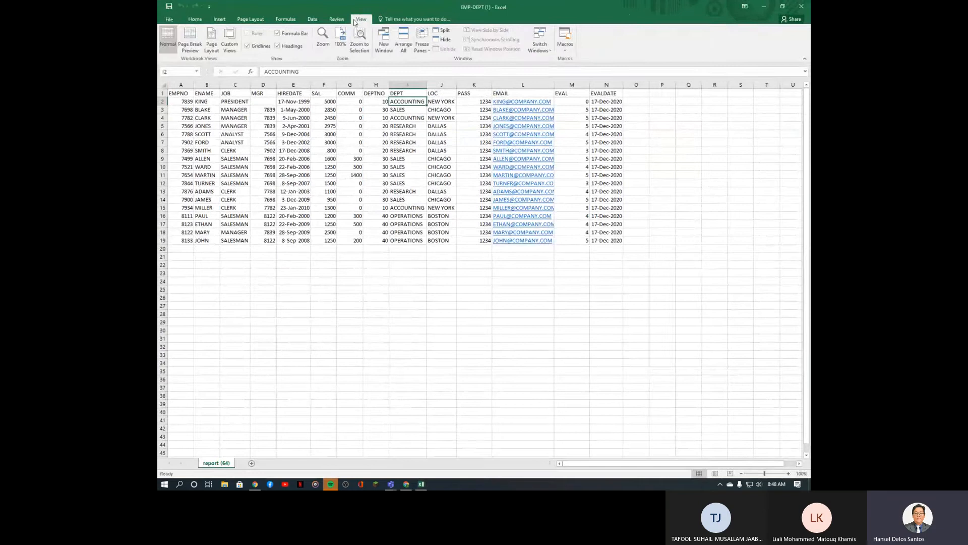
{"action": "left_click", "coordinate": [323, 38]}
{"action": "left_click", "coordinate": [443, 150]}
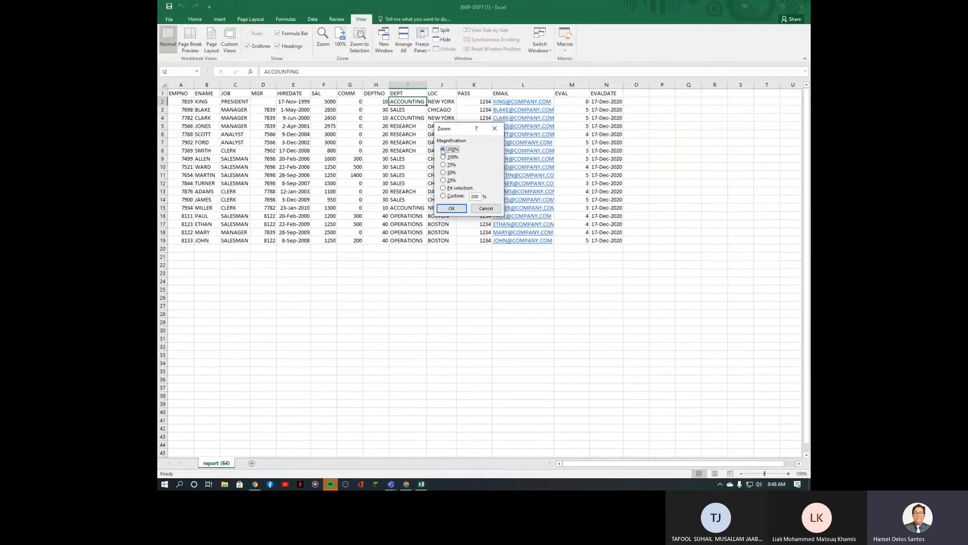
{"action": "left_click", "coordinate": [452, 209]}
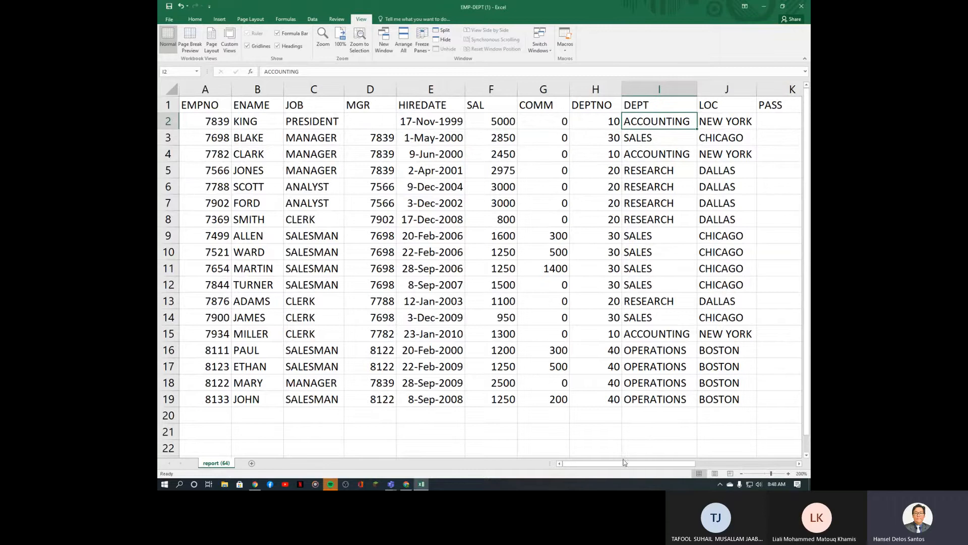
{"action": "left_click_drag", "start_coordinate": [624, 464], "coordinate": [585, 472]}
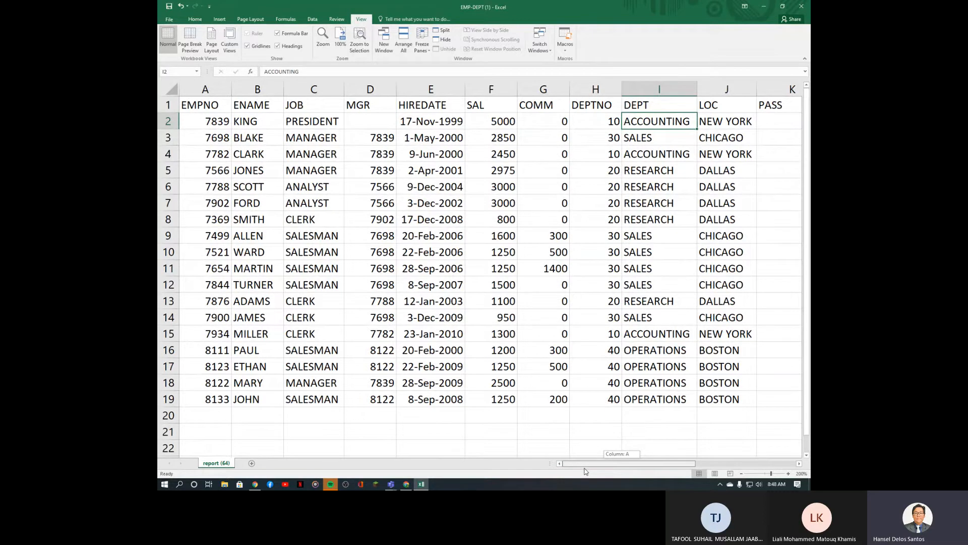
{"action": "left_click_drag", "start_coordinate": [586, 471], "coordinate": [708, 469]}
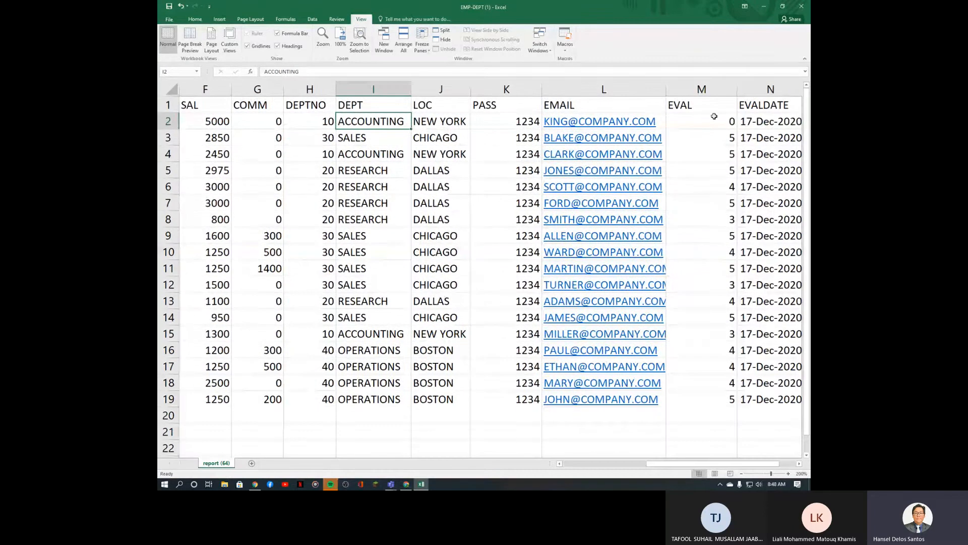
{"action": "left_click_drag", "start_coordinate": [713, 122], "coordinate": [720, 400]}
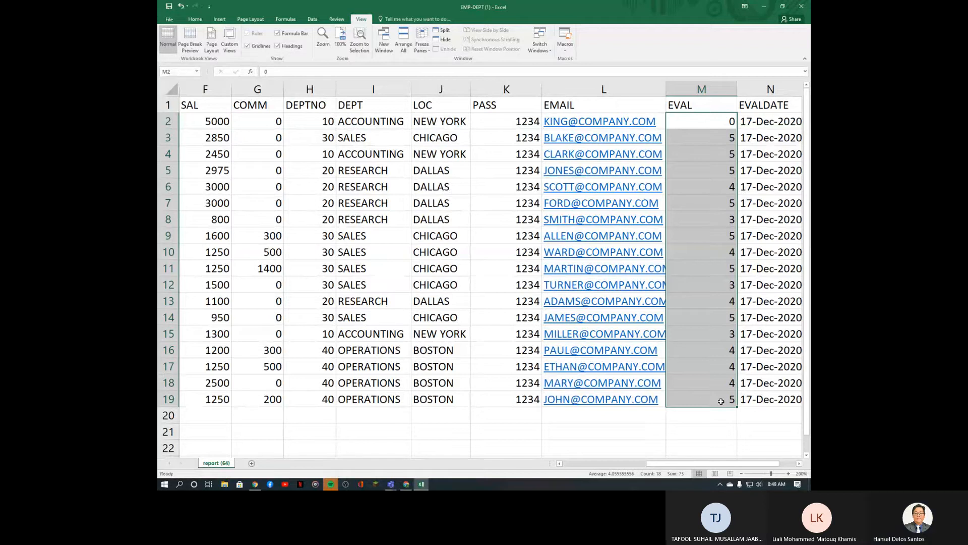
{"action": "left_click_drag", "start_coordinate": [747, 464], "coordinate": [713, 470]}
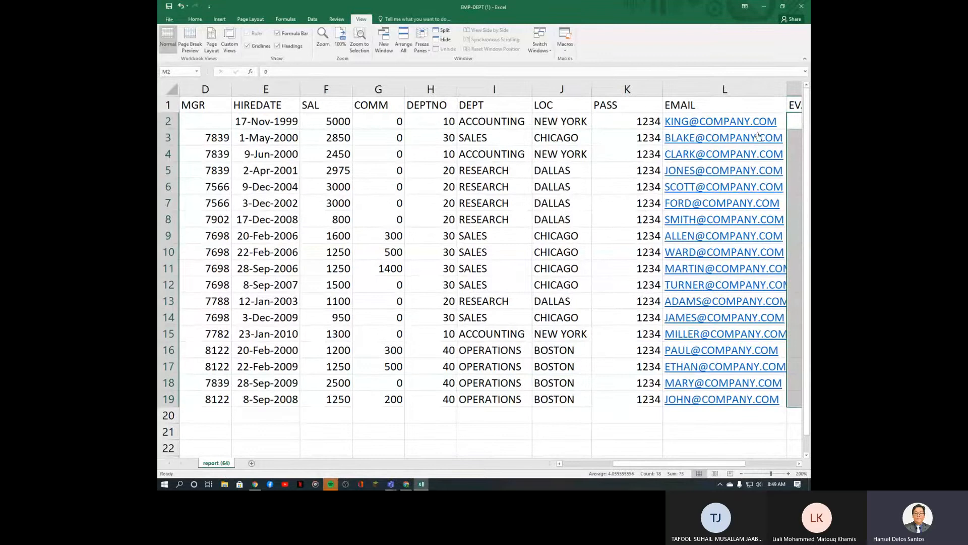
Step: Highlight the LOC, DEPT, EMPNO and JOB value columns in turn
{"action": "left_click_drag", "start_coordinate": [567, 122], "coordinate": [563, 353]}
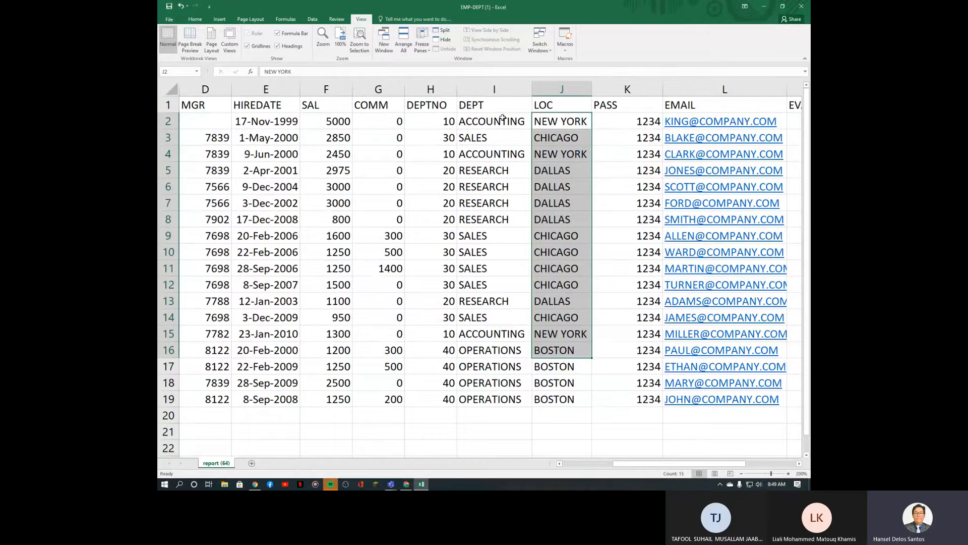
{"action": "left_click_drag", "start_coordinate": [503, 119], "coordinate": [482, 400]}
{"action": "left_click_drag", "start_coordinate": [679, 465], "coordinate": [607, 468]}
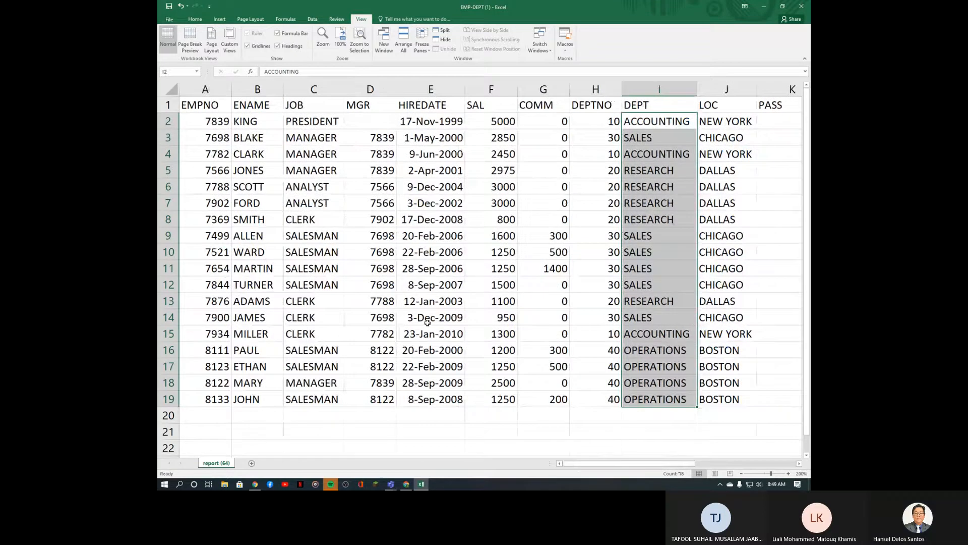
{"action": "left_click_drag", "start_coordinate": [225, 121], "coordinate": [215, 398]}
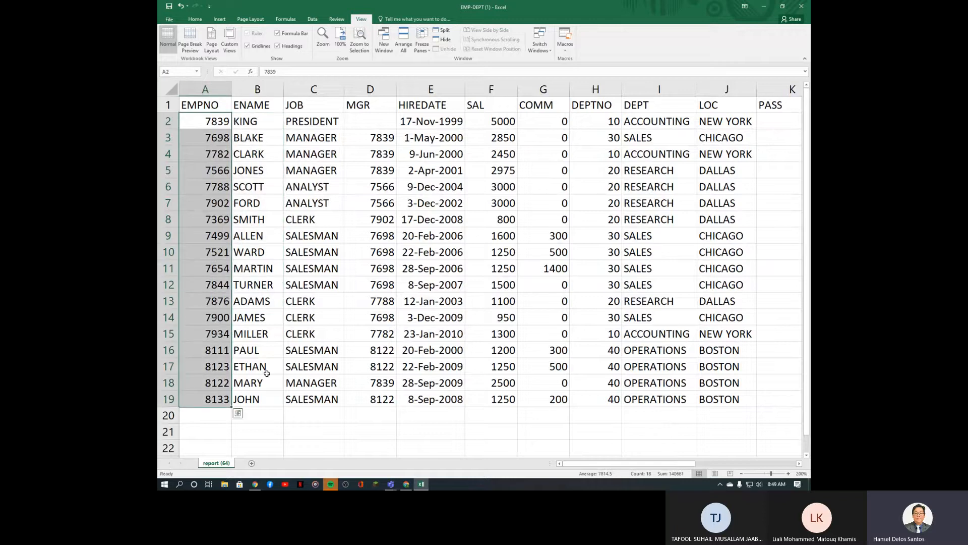
{"action": "left_click_drag", "start_coordinate": [328, 123], "coordinate": [331, 398]}
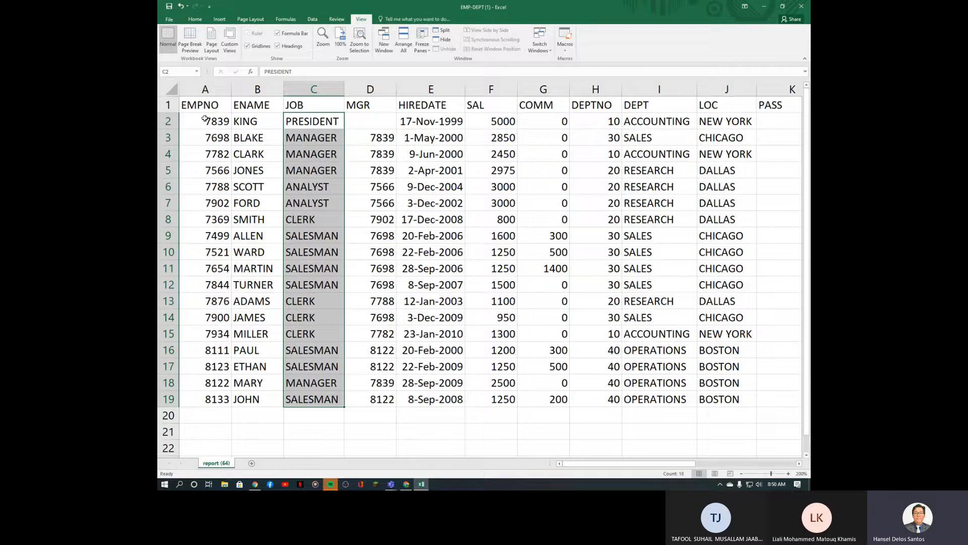
Step: Select header cells A1:G1 (EMPNO through COMM) and switch to the Home ribbon
{"action": "left_click", "coordinate": [202, 104]}
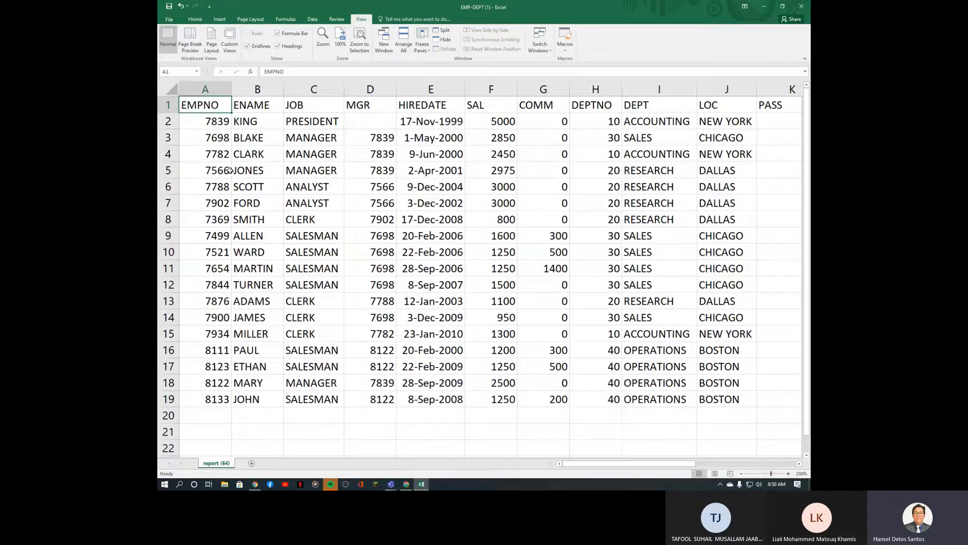
{"action": "left_click", "coordinate": [228, 170]}
{"action": "left_click", "coordinate": [220, 105]}
{"action": "left_click_drag", "start_coordinate": [186, 105], "coordinate": [309, 106]}
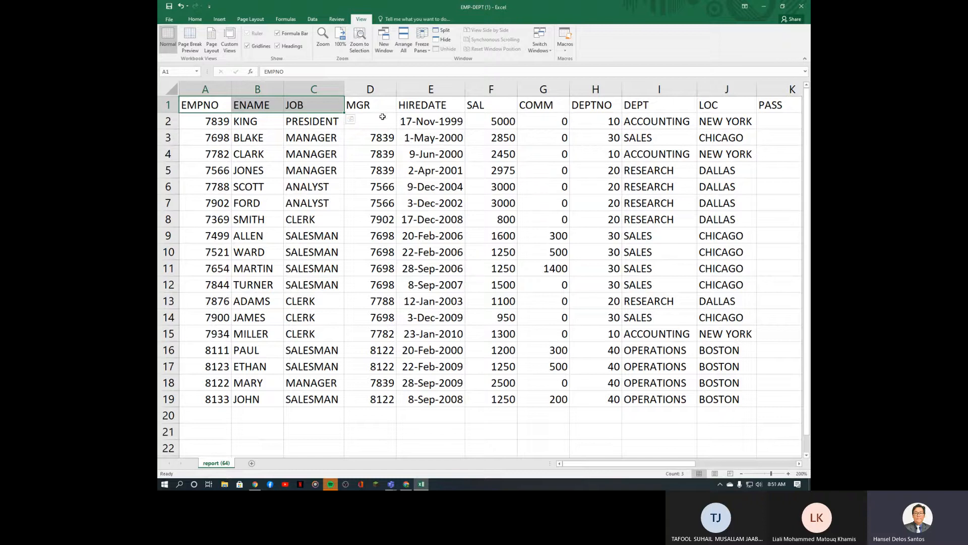
{"action": "left_click", "coordinate": [203, 106]}
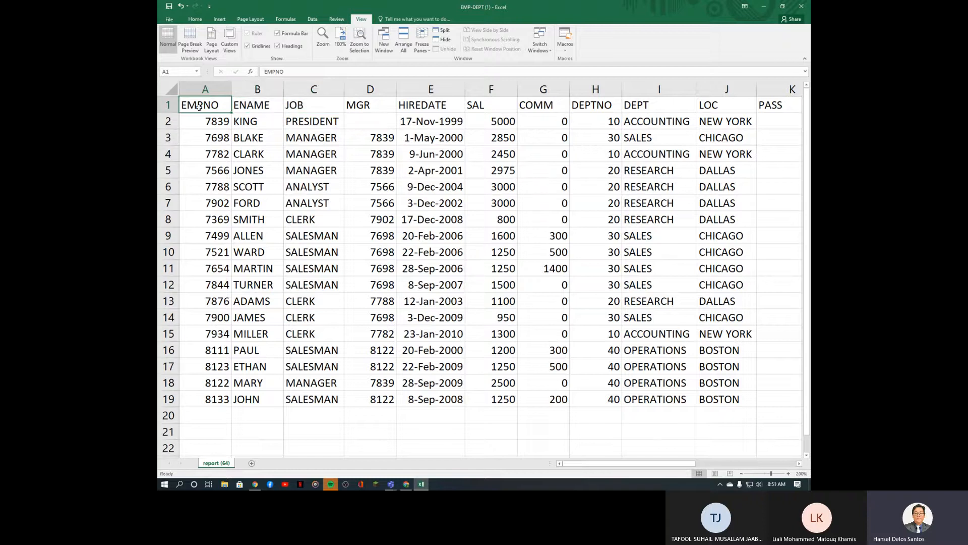
{"action": "left_click_drag", "start_coordinate": [220, 110], "coordinate": [477, 106]}
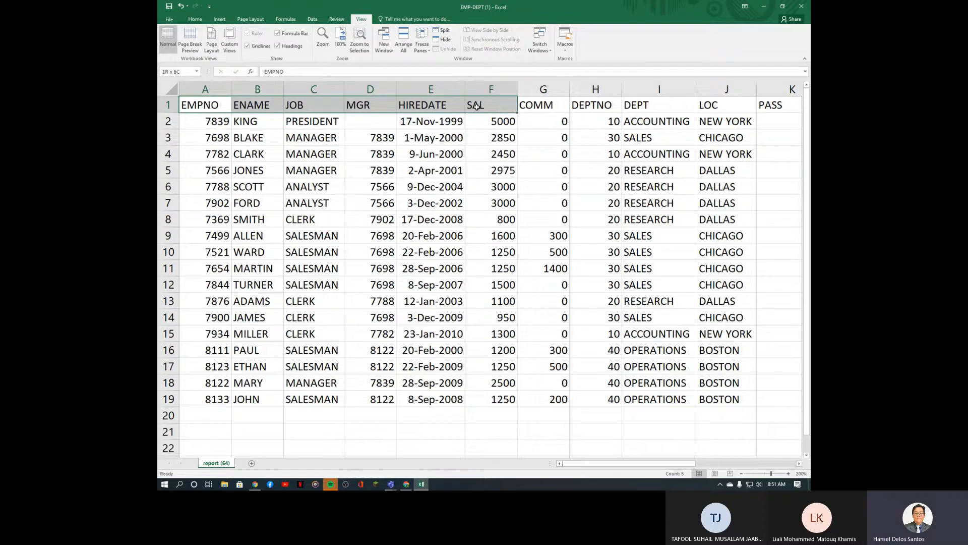
{"action": "left_click", "coordinate": [522, 111]}
{"action": "left_click_drag", "start_coordinate": [187, 105], "coordinate": [553, 109]}
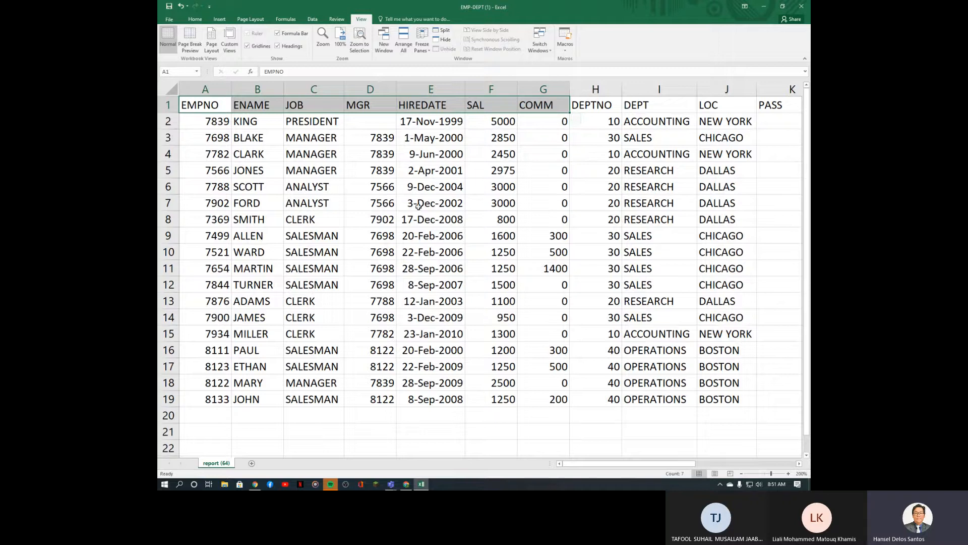
{"action": "left_click", "coordinate": [195, 20]}
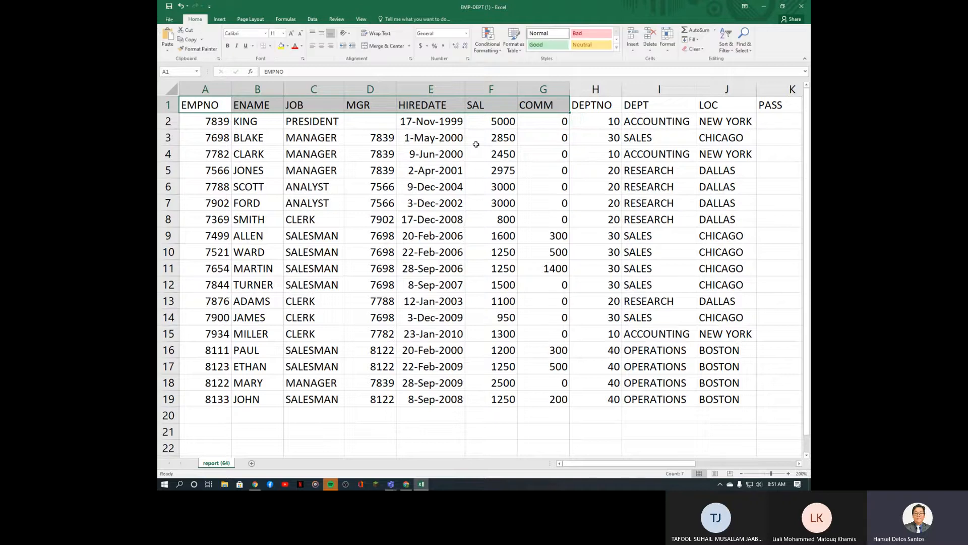
Step: Undo the header-only fill and fill A1:G19 yellow instead
{"action": "left_click", "coordinate": [282, 46]}
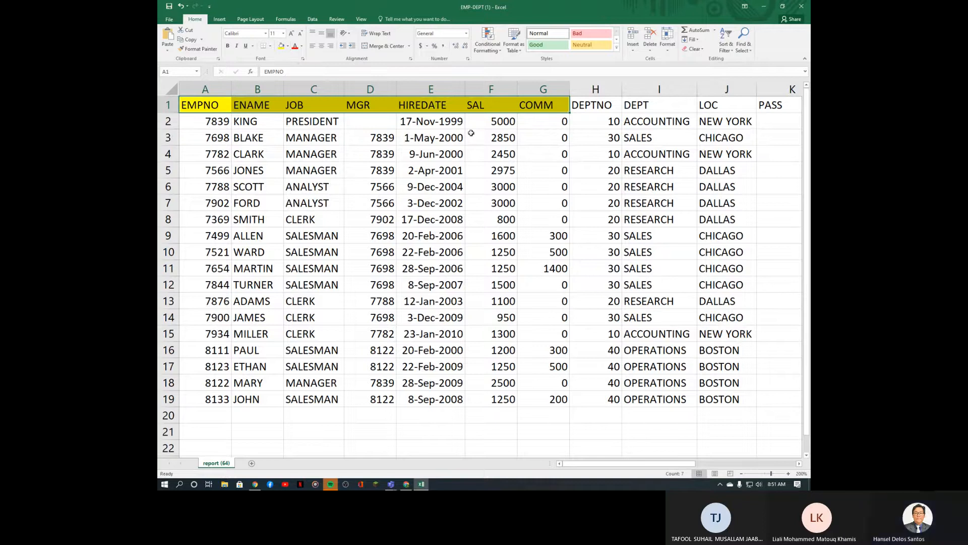
{"action": "left_click", "coordinate": [182, 8]}
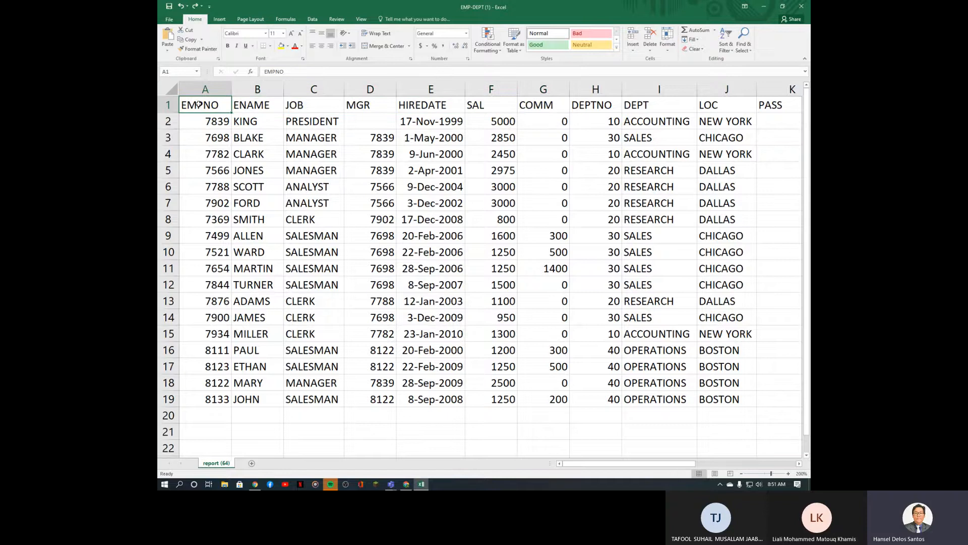
{"action": "left_click_drag", "start_coordinate": [199, 106], "coordinate": [569, 406]}
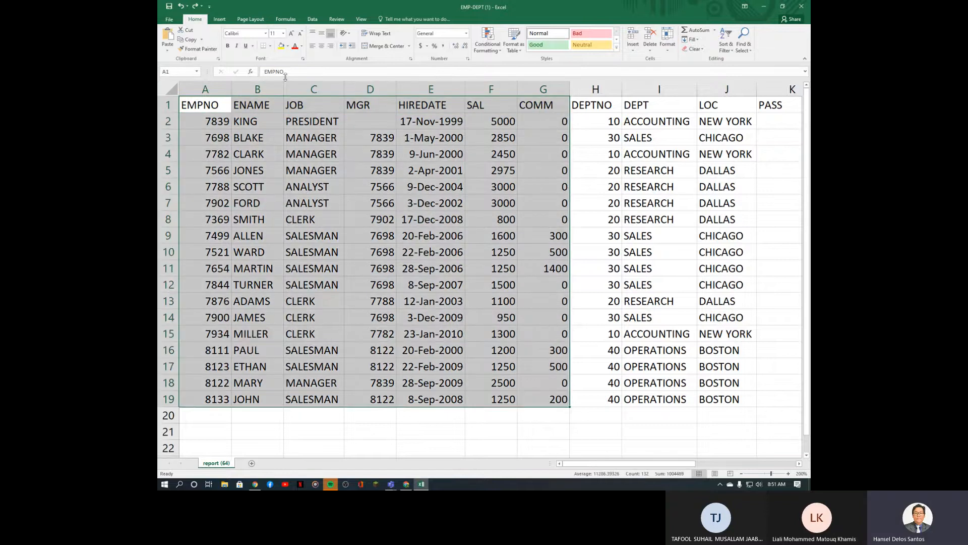
{"action": "left_click", "coordinate": [281, 46]}
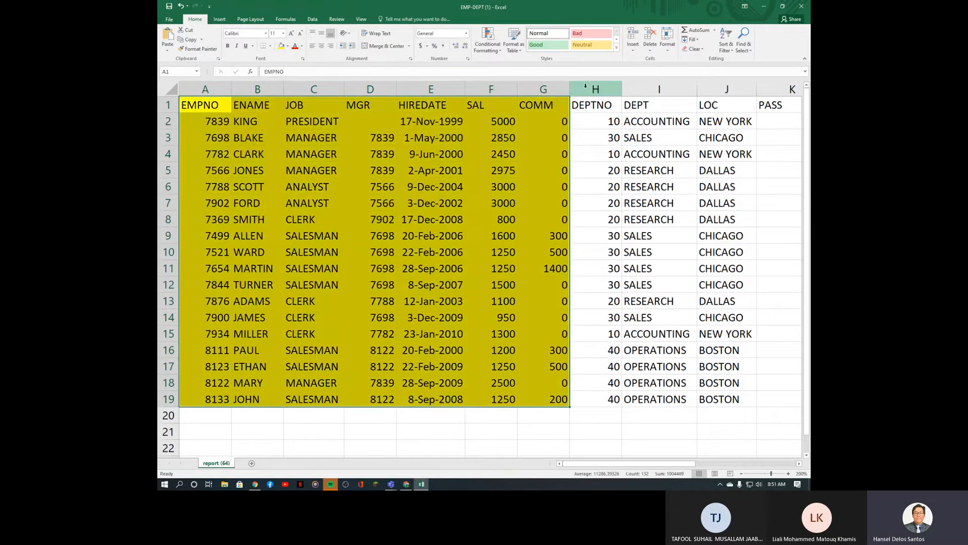
Step: Delete the DEPTNO column, undo the deletion, and reselect the DEPTNO column
{"action": "left_click", "coordinate": [574, 88]}
{"action": "key", "text": "ctrl+minus"}
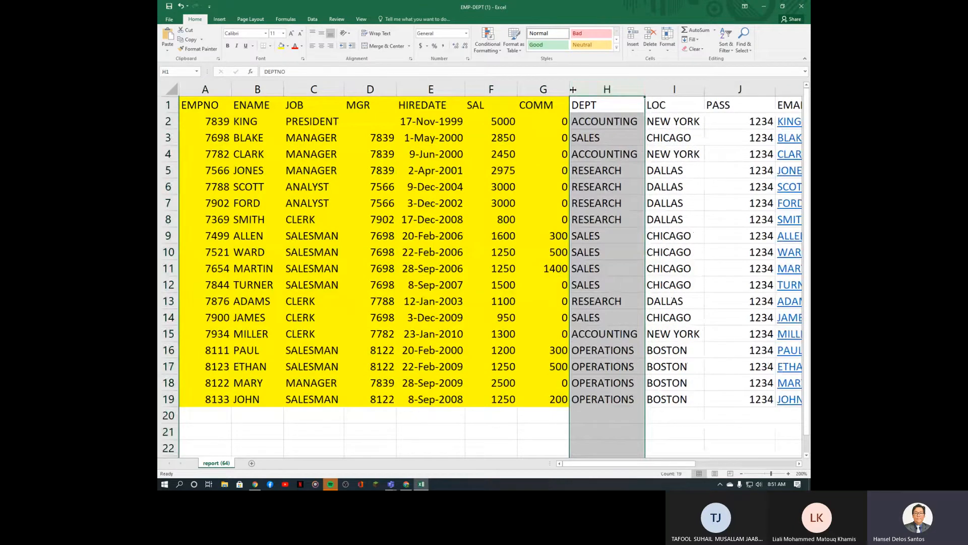
{"action": "key", "text": "ctrl+z"}
{"action": "left_click", "coordinate": [589, 157]}
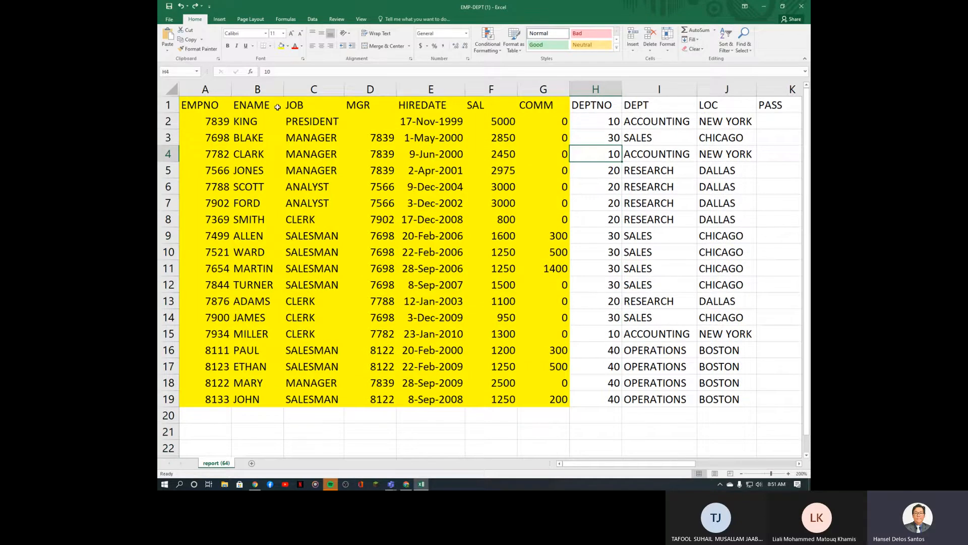
{"action": "left_click_drag", "start_coordinate": [193, 108], "coordinate": [537, 405]}
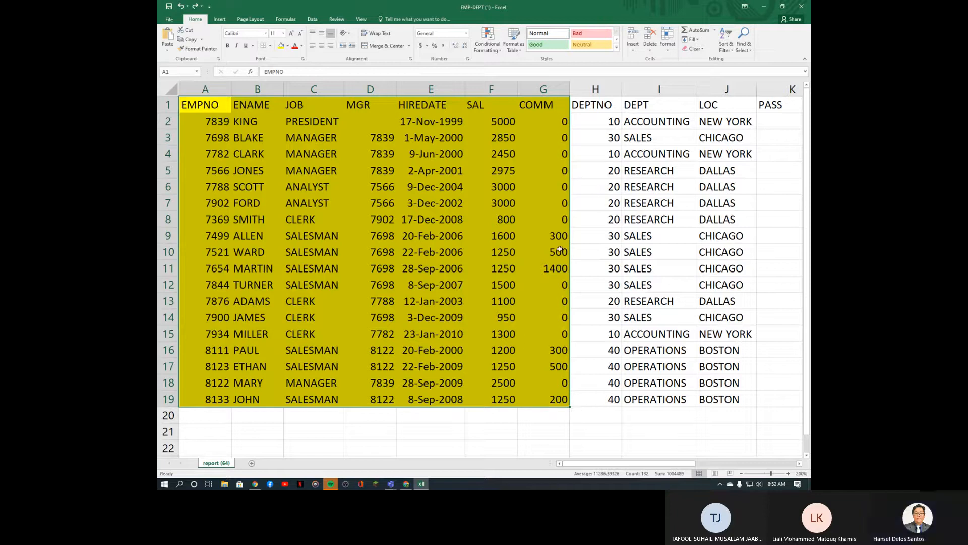
{"action": "left_click", "coordinate": [603, 92]}
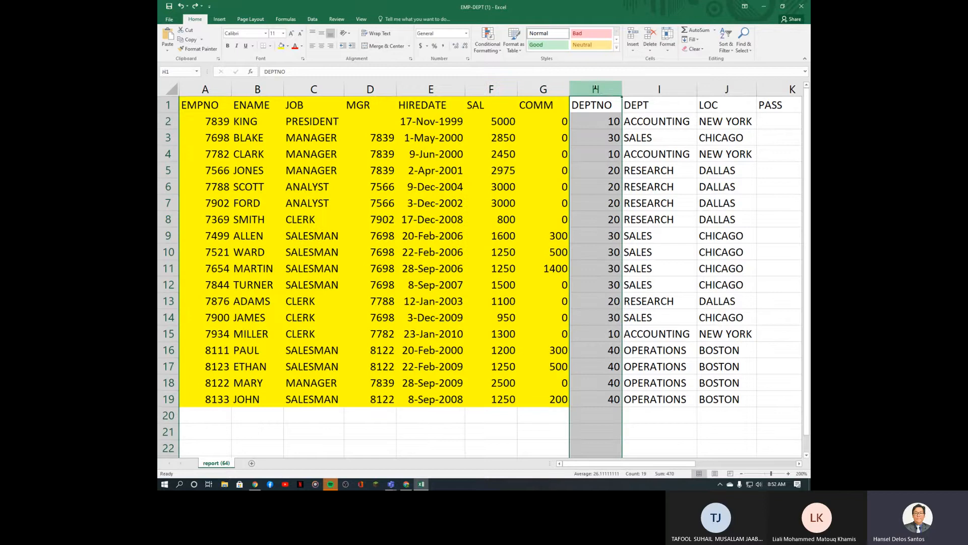
Step: Insert an empty column before DEPTNO and fill DEPTNO, DEPT and LOC green
{"action": "key", "text": "ctrl+shift+plus"}
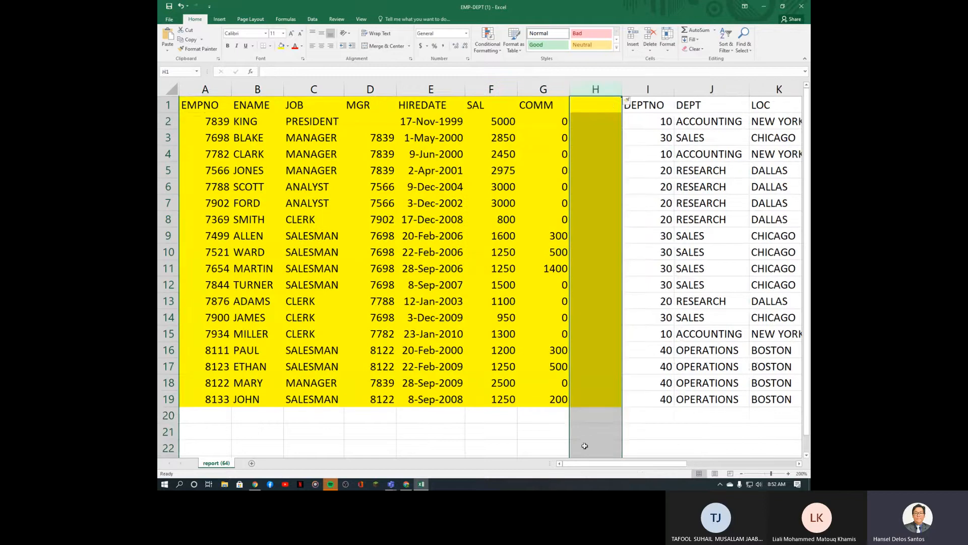
{"action": "left_click_drag", "start_coordinate": [606, 467], "coordinate": [637, 467]}
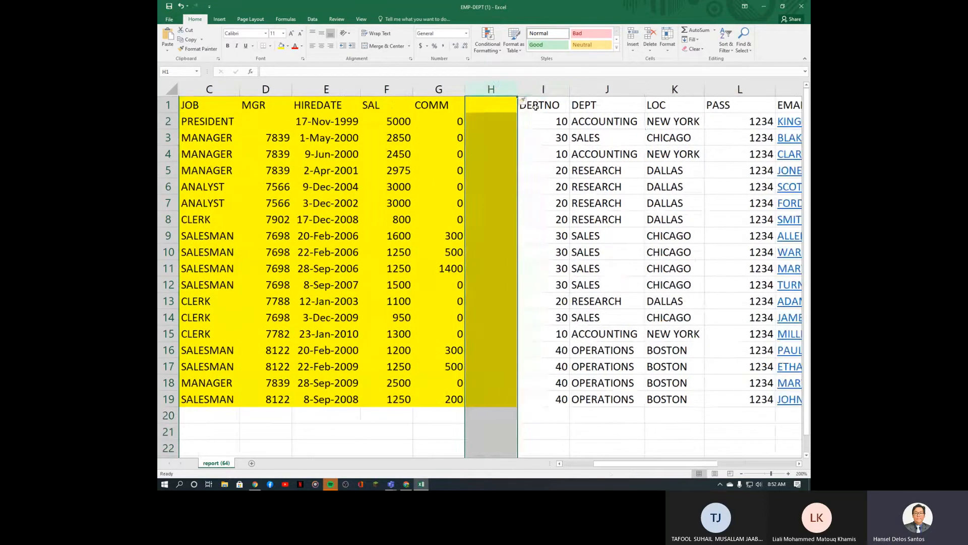
{"action": "left_click_drag", "start_coordinate": [536, 106], "coordinate": [650, 397]}
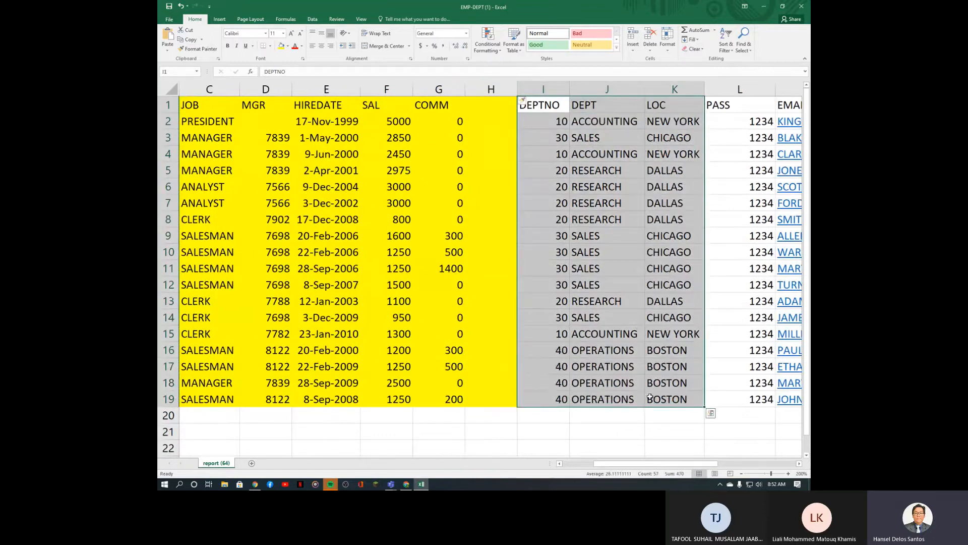
{"action": "left_click", "coordinate": [288, 46]}
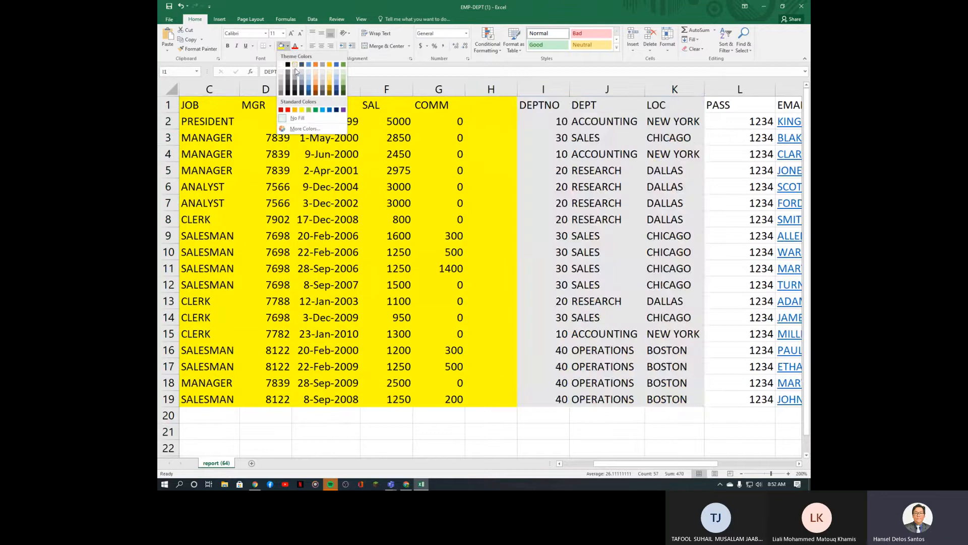
{"action": "left_click", "coordinate": [343, 86]}
{"action": "left_click", "coordinate": [599, 219]}
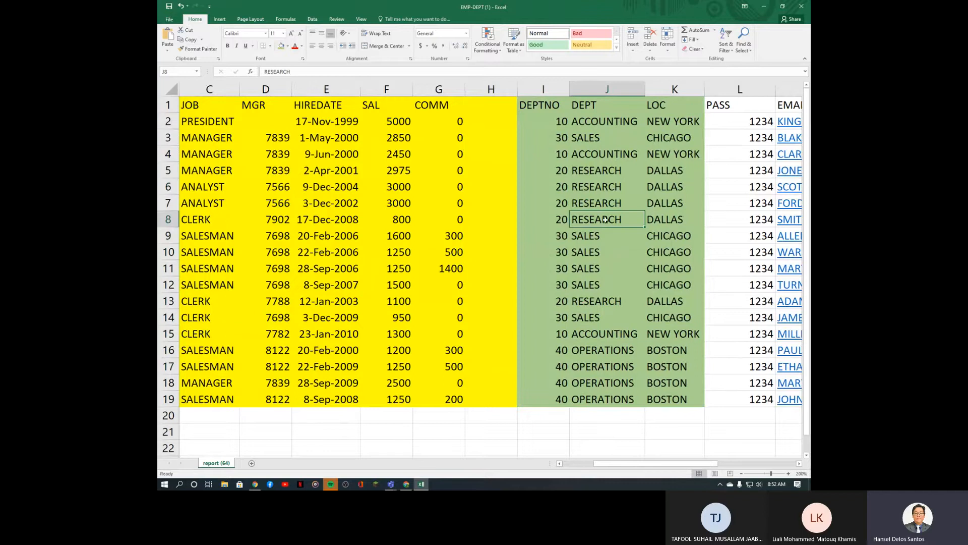
Step: Select the empty column H cells and the green DEPTNO values in column I
{"action": "left_click_drag", "start_coordinate": [635, 463], "coordinate": [601, 467]}
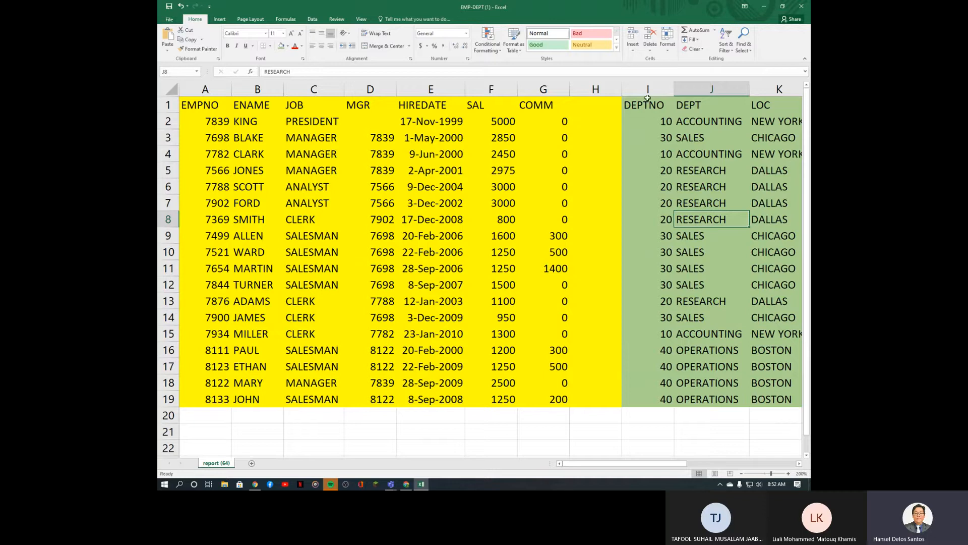
{"action": "left_click_drag", "start_coordinate": [594, 105], "coordinate": [591, 387]}
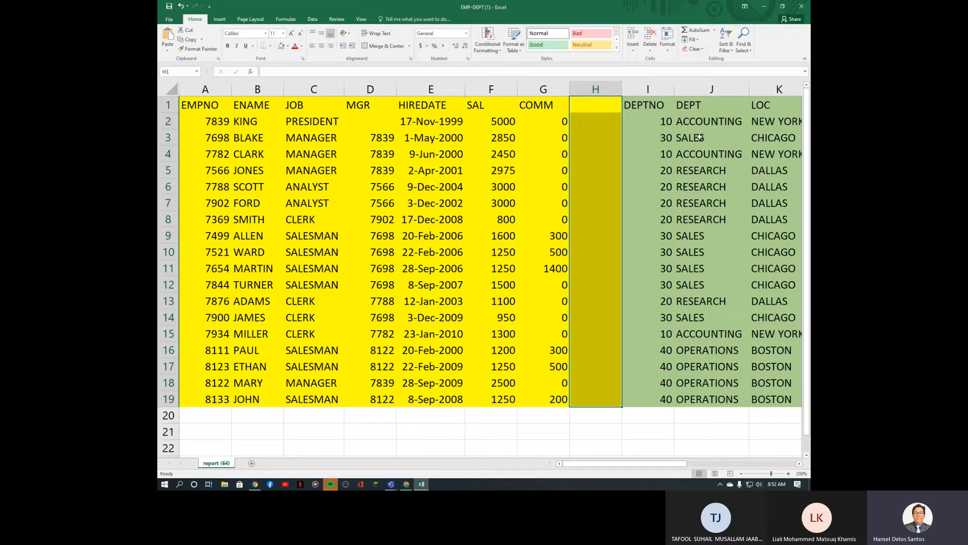
{"action": "left_click_drag", "start_coordinate": [661, 107], "coordinate": [659, 404]}
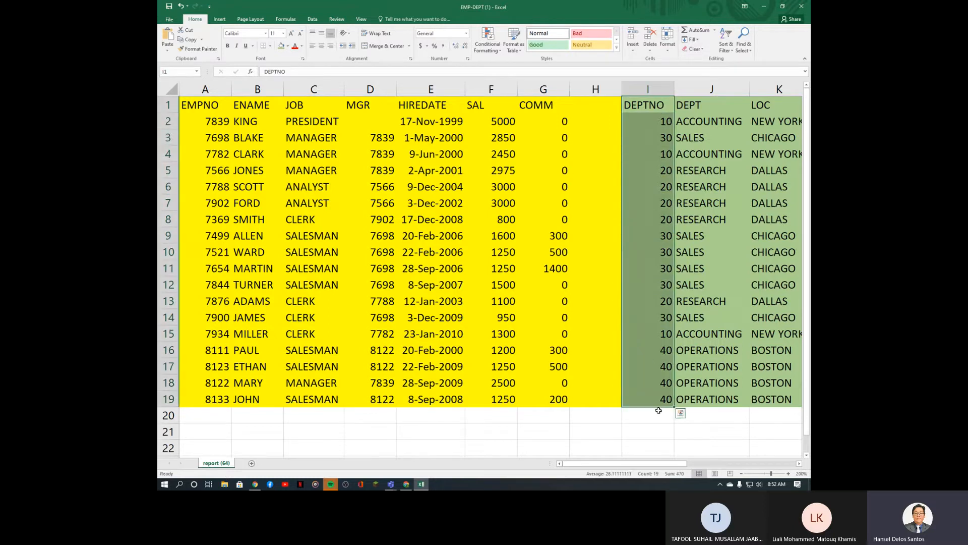
{"action": "left_click_drag", "start_coordinate": [657, 464], "coordinate": [673, 464]}
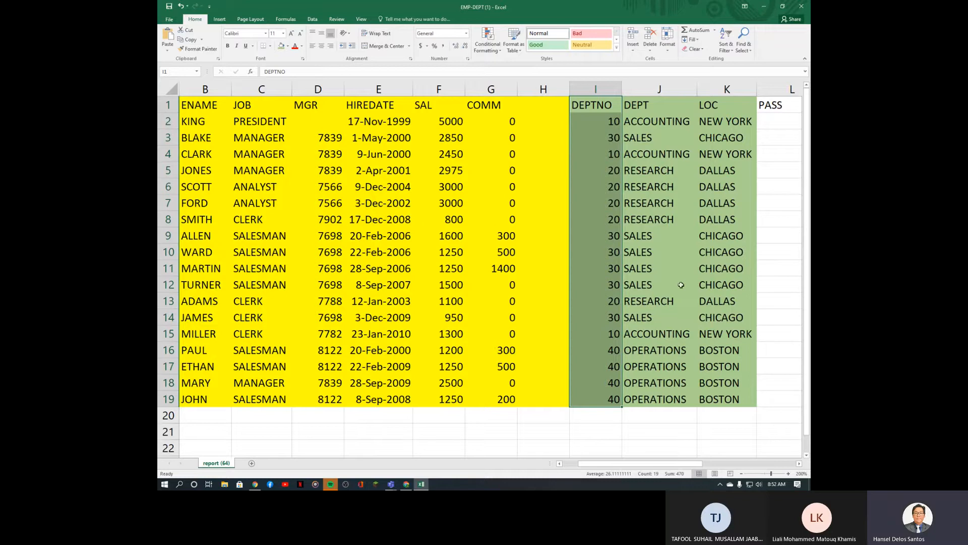
{"action": "left_click_drag", "start_coordinate": [668, 463], "coordinate": [650, 463]}
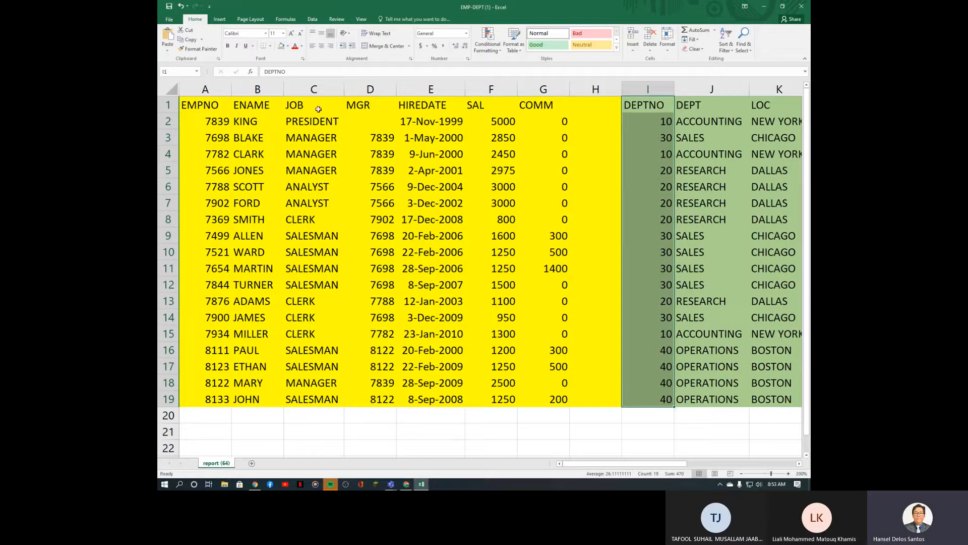
{"action": "left_click_drag", "start_coordinate": [318, 109], "coordinate": [306, 405]}
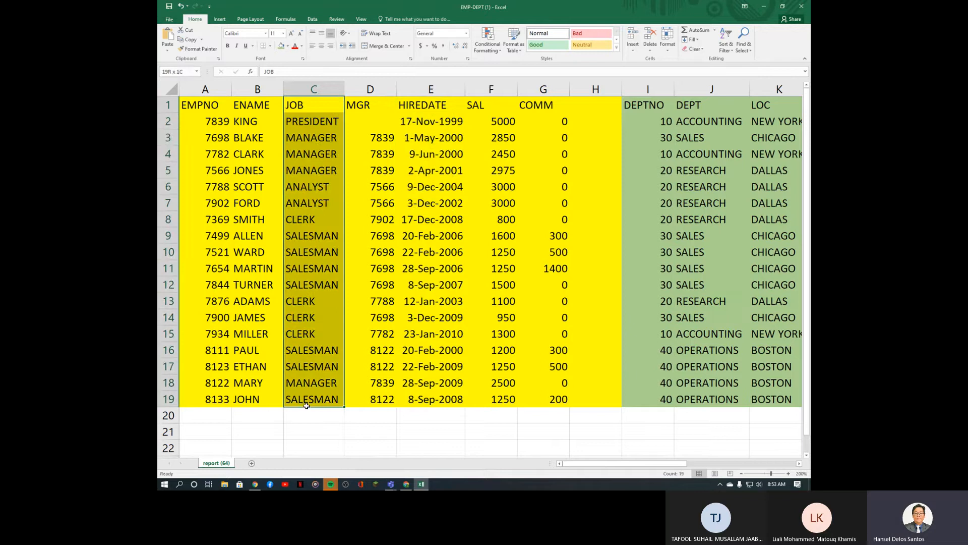
{"action": "left_click_drag", "start_coordinate": [307, 406], "coordinate": [307, 404]}
{"action": "left_click_drag", "start_coordinate": [663, 121], "coordinate": [669, 407]}
Step: Copy the DEPTNO column into column H and insert a blank column at I
{"action": "left_click", "coordinate": [655, 86]}
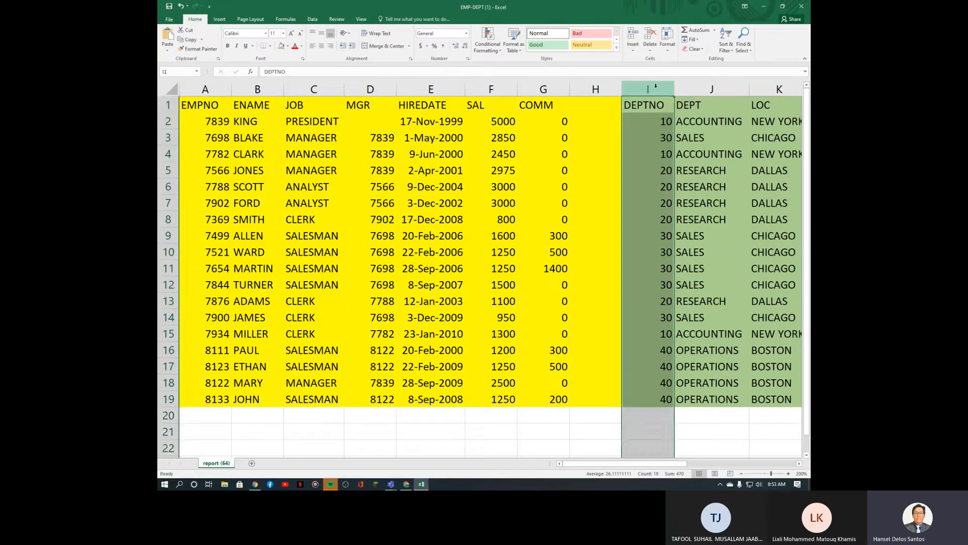
{"action": "key", "text": "ctrl+c"}
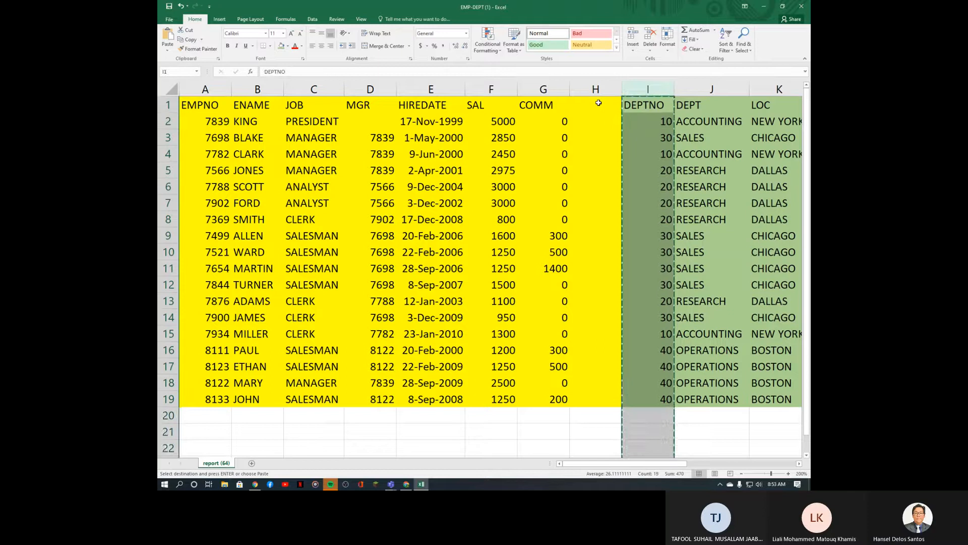
{"action": "left_click", "coordinate": [598, 105]}
{"action": "key", "text": "ctrl+v"}
{"action": "left_click", "coordinate": [640, 88]}
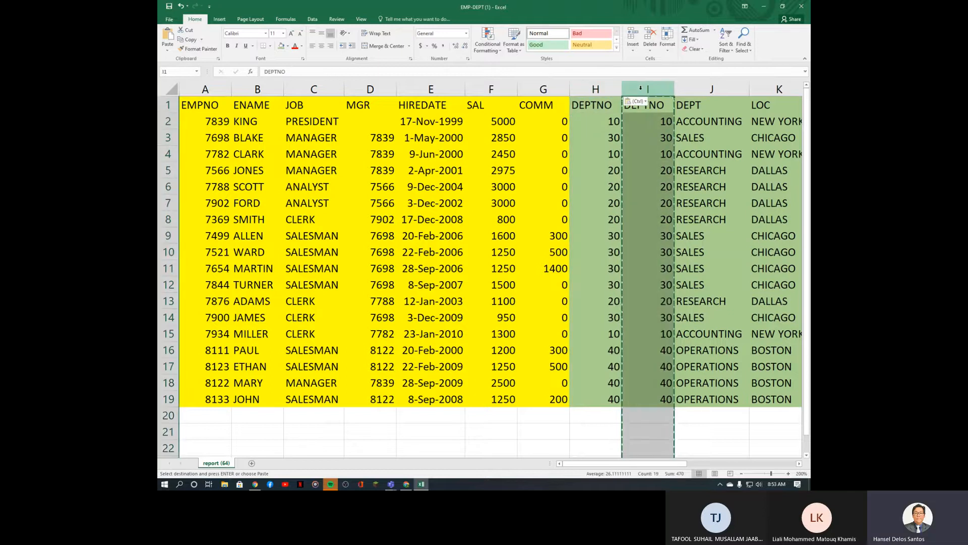
{"action": "key", "text": "Escape"}
{"action": "key", "text": "ctrl+shift+plus"}
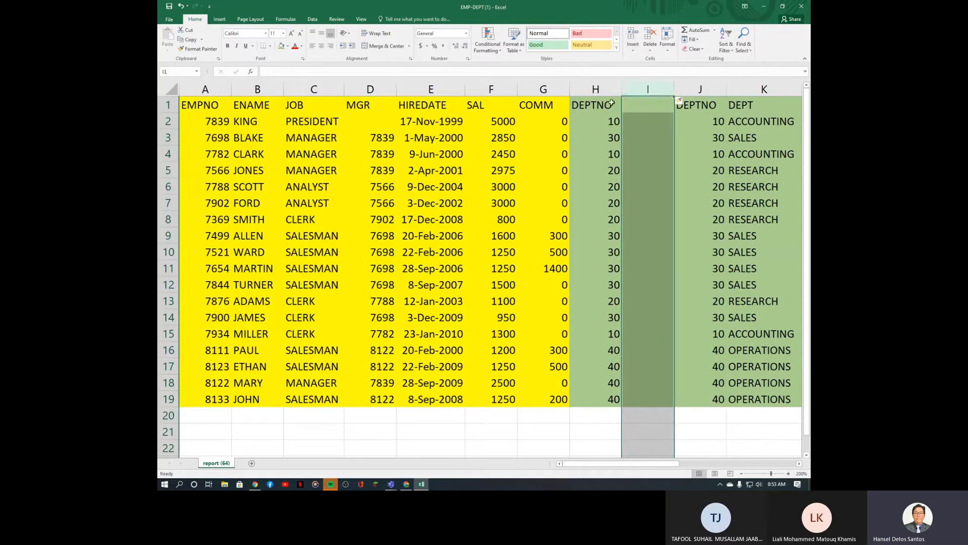
Step: Format-paint G2's yellow onto H1:H19 and H20's blank format onto column I
{"action": "left_click", "coordinate": [532, 117]}
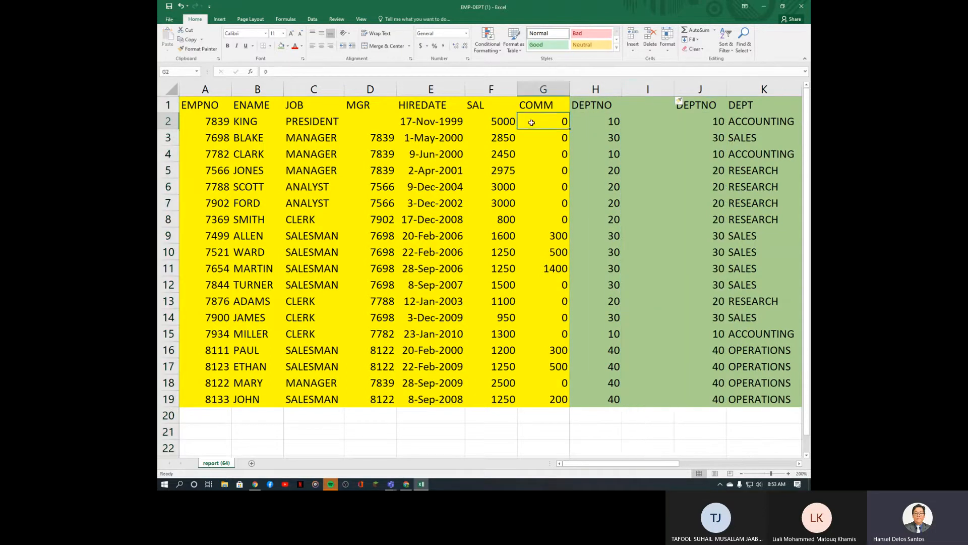
{"action": "left_click", "coordinate": [198, 48]}
{"action": "left_click_drag", "start_coordinate": [594, 103], "coordinate": [591, 398]}
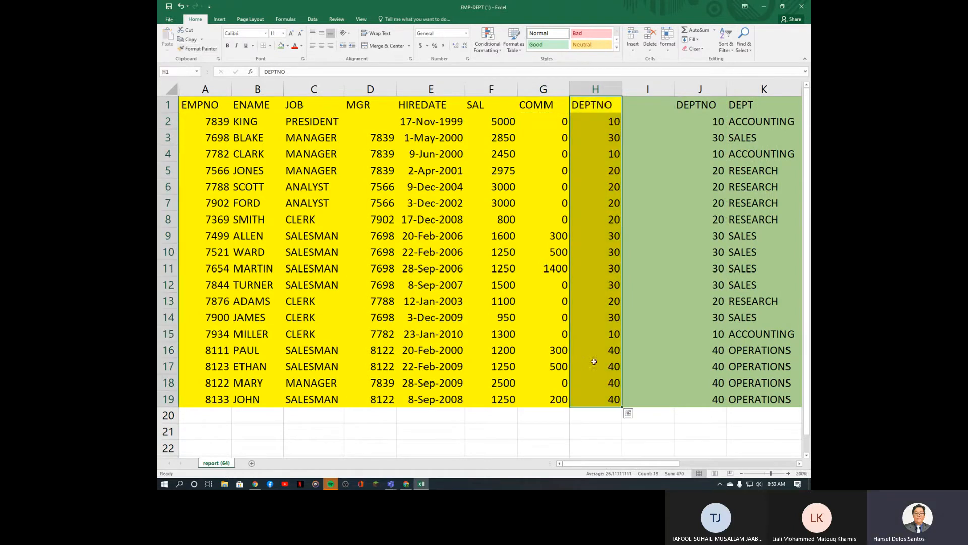
{"action": "left_click", "coordinate": [661, 226]}
{"action": "left_click", "coordinate": [575, 420]}
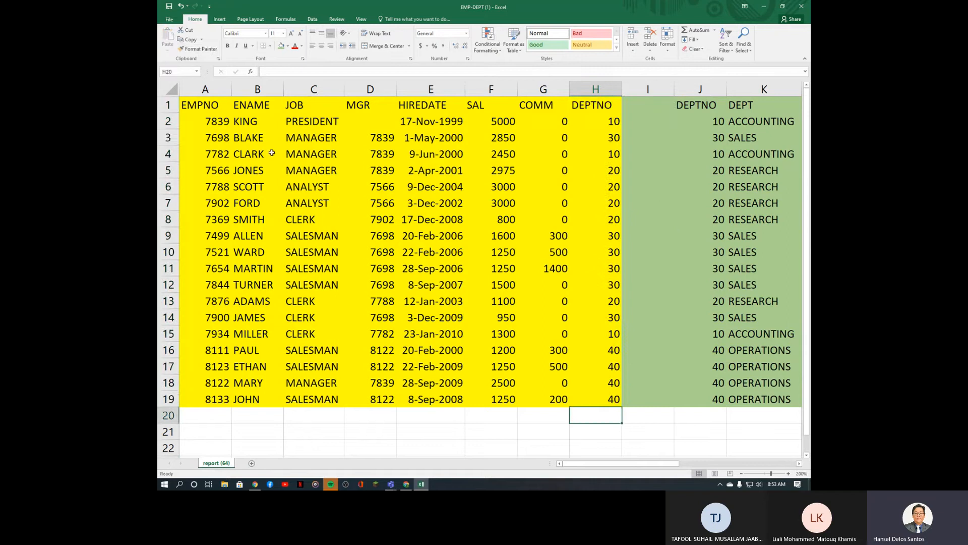
{"action": "left_click", "coordinate": [198, 48]}
{"action": "left_click_drag", "start_coordinate": [661, 103], "coordinate": [657, 402]}
{"action": "left_click", "coordinate": [650, 318]}
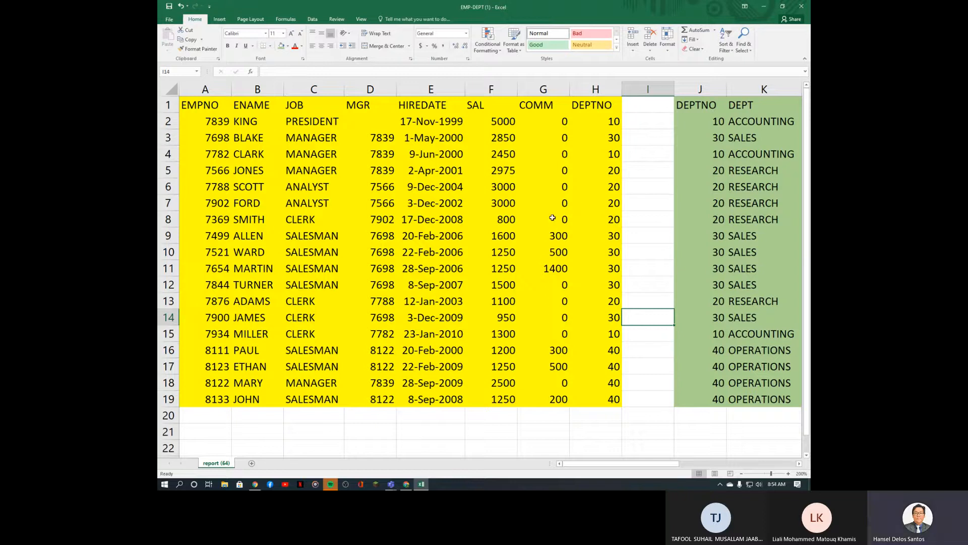
{"action": "left_click_drag", "start_coordinate": [379, 103], "coordinate": [373, 415]}
{"action": "left_click", "coordinate": [373, 416]}
{"action": "left_click_drag", "start_coordinate": [391, 105], "coordinate": [376, 399]}
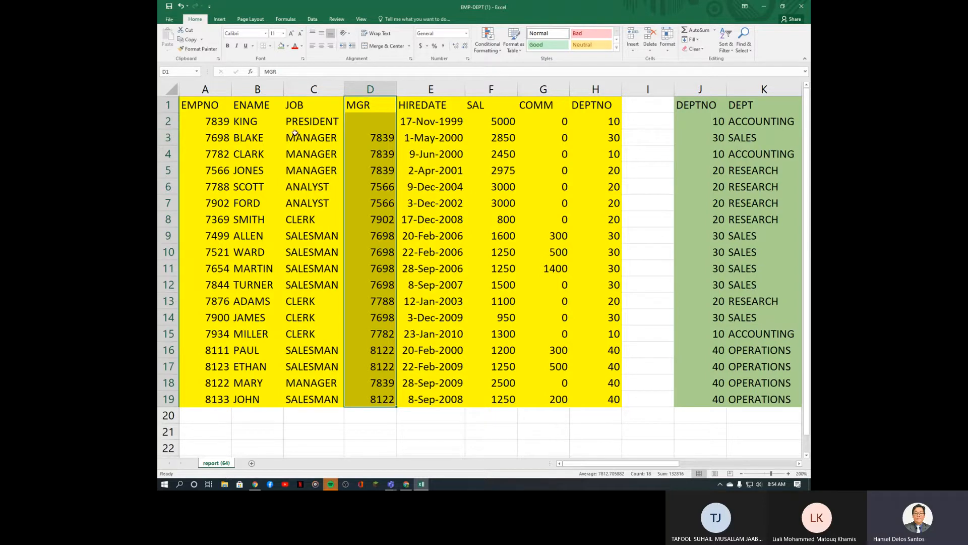
{"action": "left_click_drag", "start_coordinate": [323, 143], "coordinate": [328, 158]}
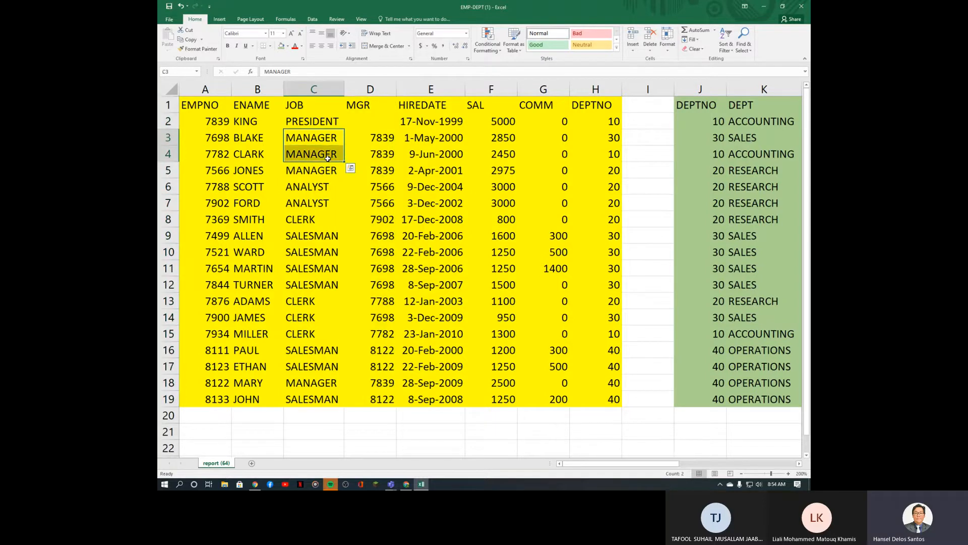
{"action": "left_click", "coordinate": [371, 156]}
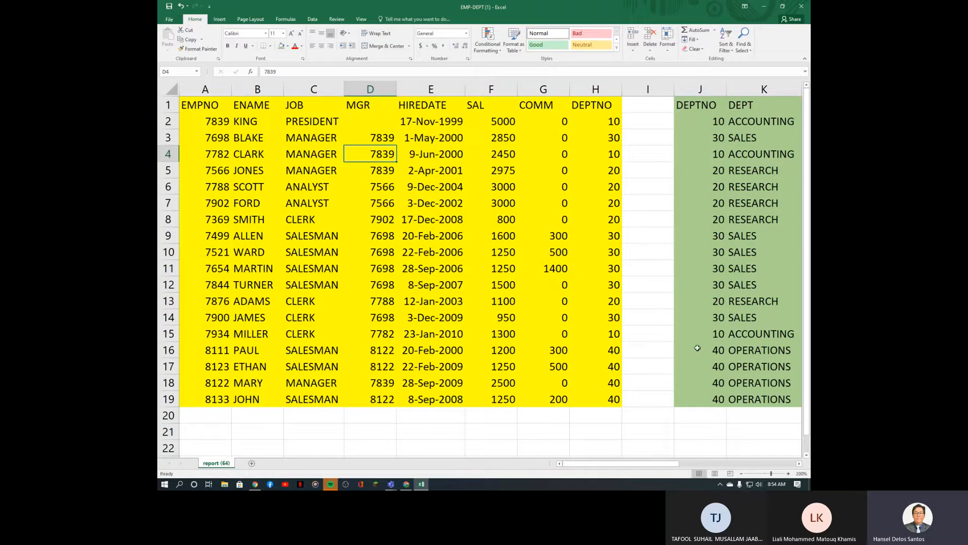
{"action": "left_click_drag", "start_coordinate": [639, 466], "coordinate": [763, 471]}
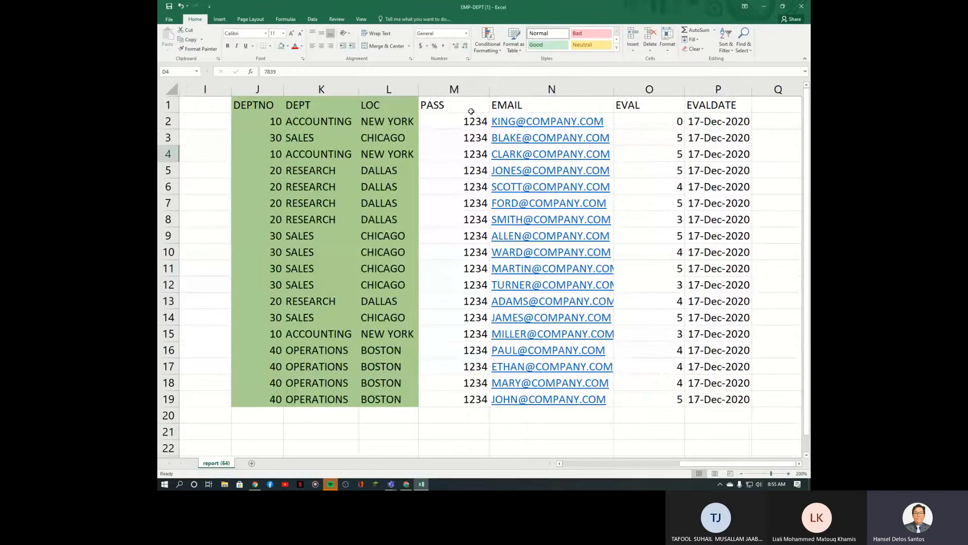
{"action": "left_click", "coordinate": [473, 83]}
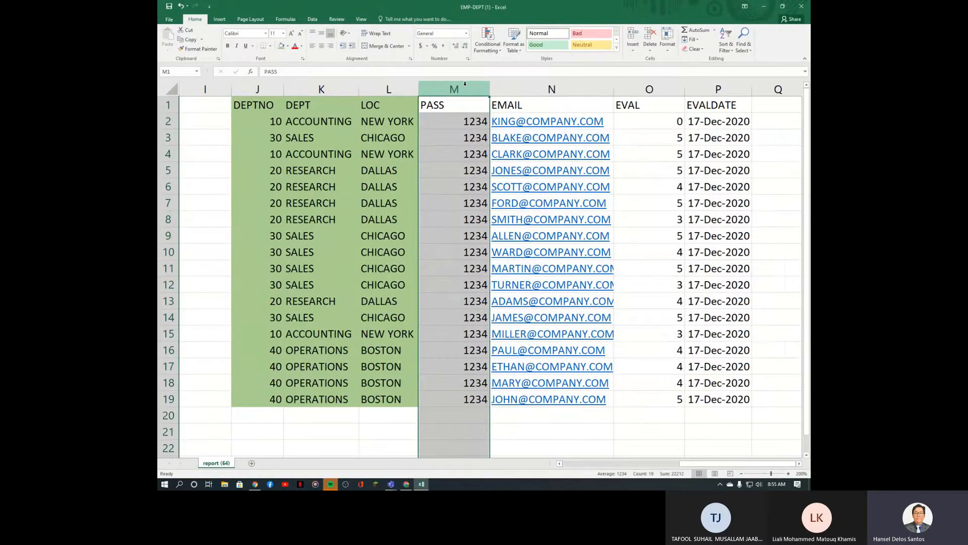
{"action": "key", "text": "ctrl+minus"}
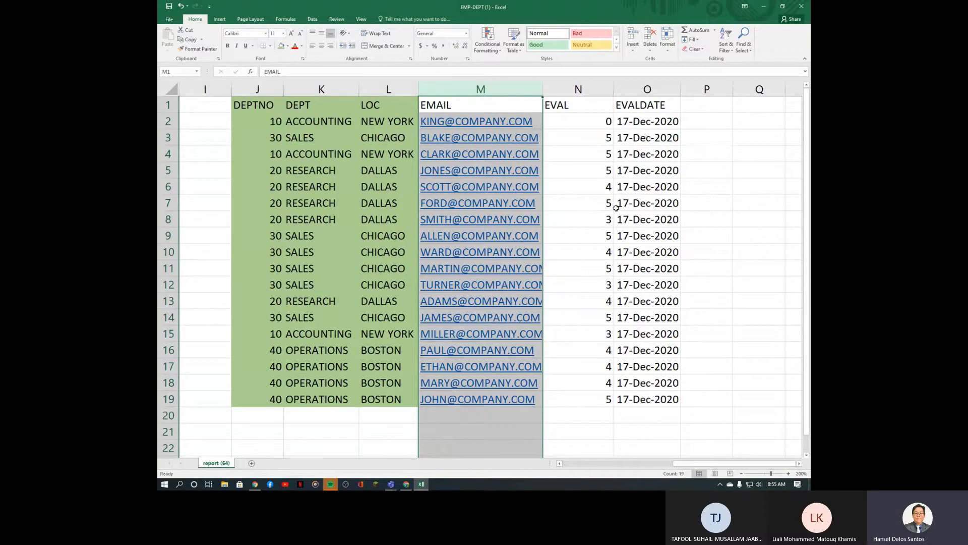
{"action": "left_click_drag", "start_coordinate": [543, 89], "coordinate": [589, 89]}
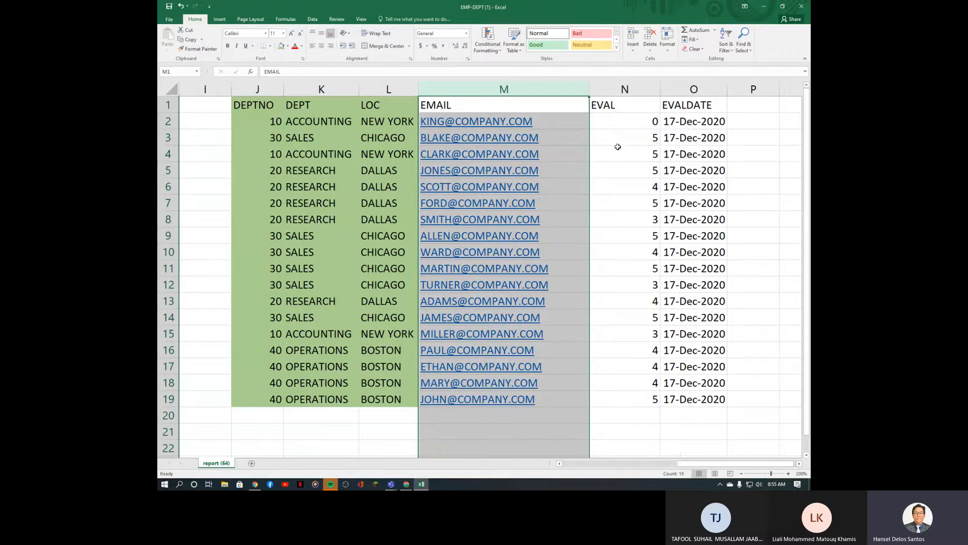
{"action": "left_click_drag", "start_coordinate": [694, 464], "coordinate": [609, 464]}
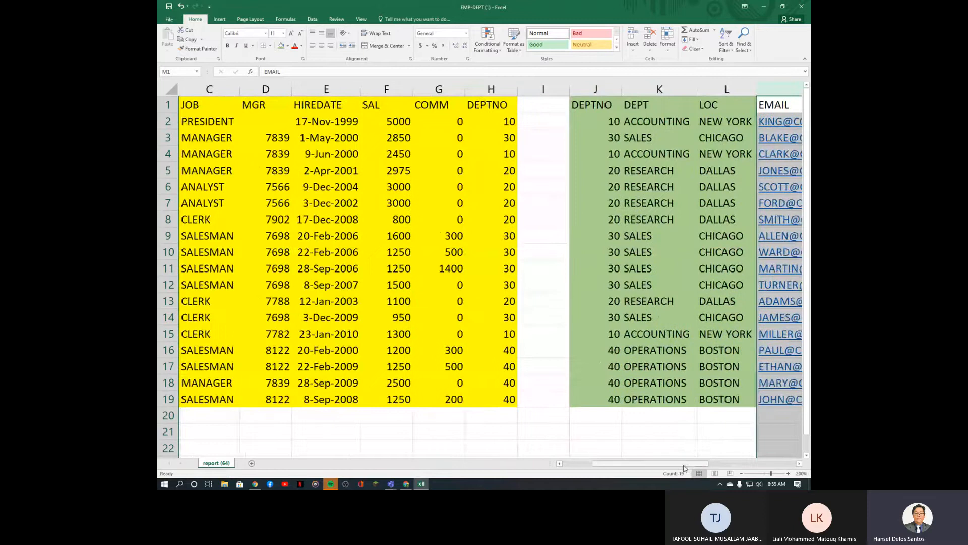
{"action": "left_click_drag", "start_coordinate": [682, 464], "coordinate": [737, 464]}
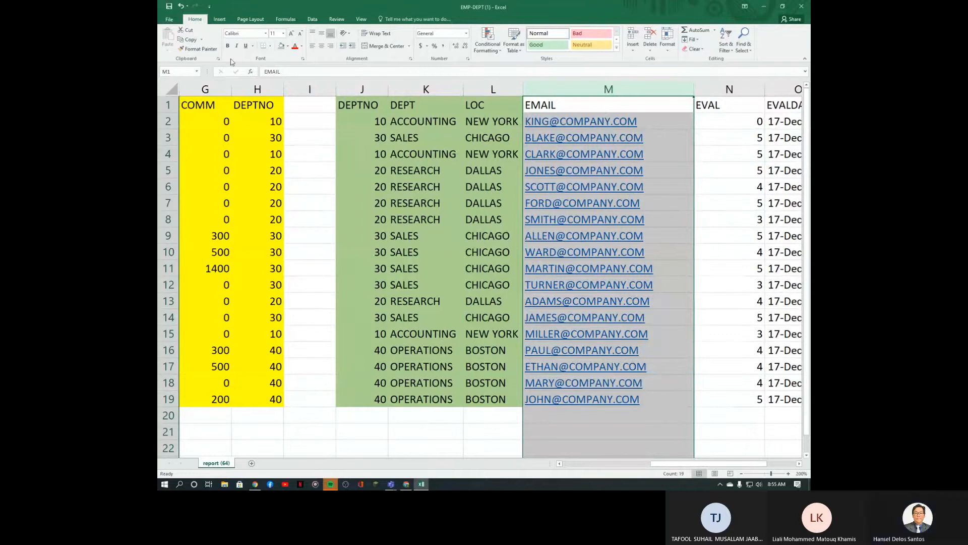
{"action": "left_click", "coordinate": [180, 6]}
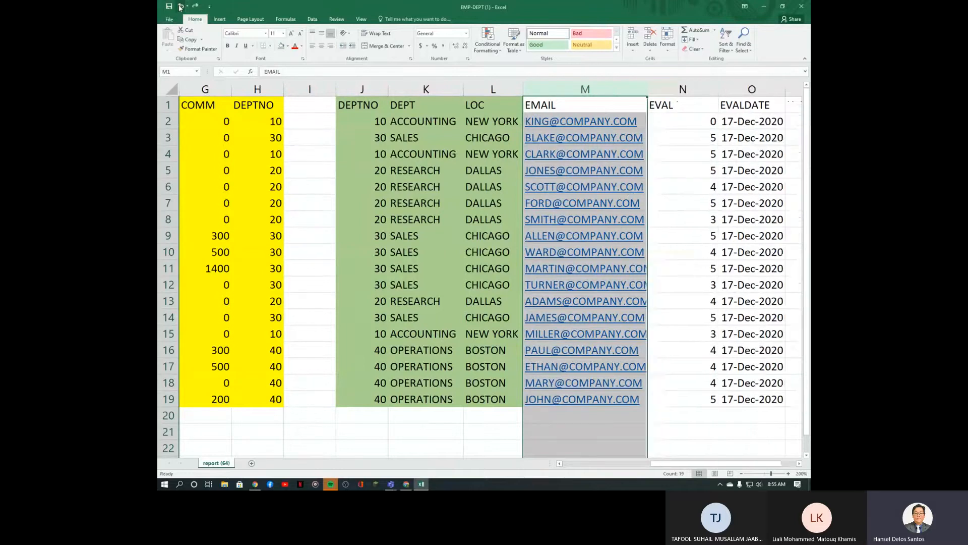
{"action": "left_click", "coordinate": [180, 6]}
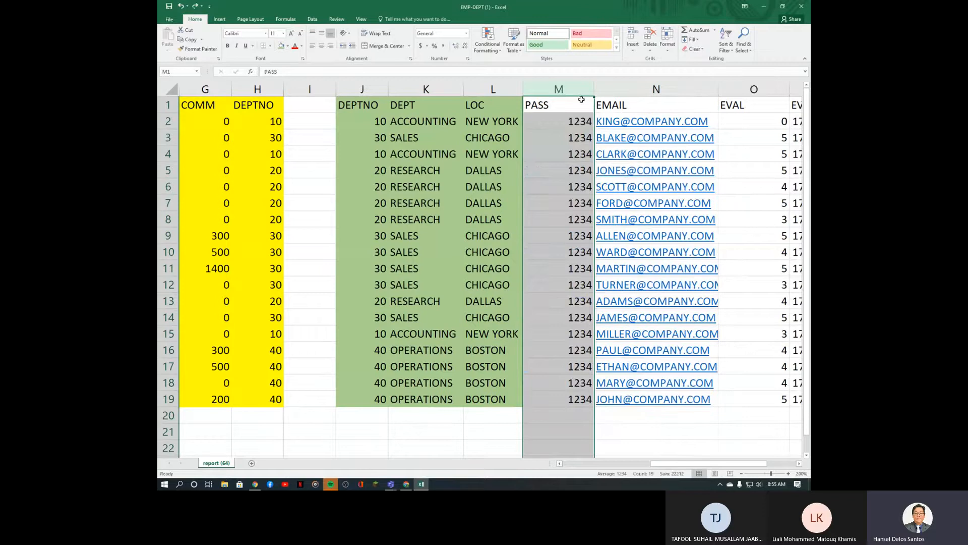
Step: Select and delete the PASS and EMAIL columns
{"action": "left_click_drag", "start_coordinate": [557, 105], "coordinate": [666, 401]}
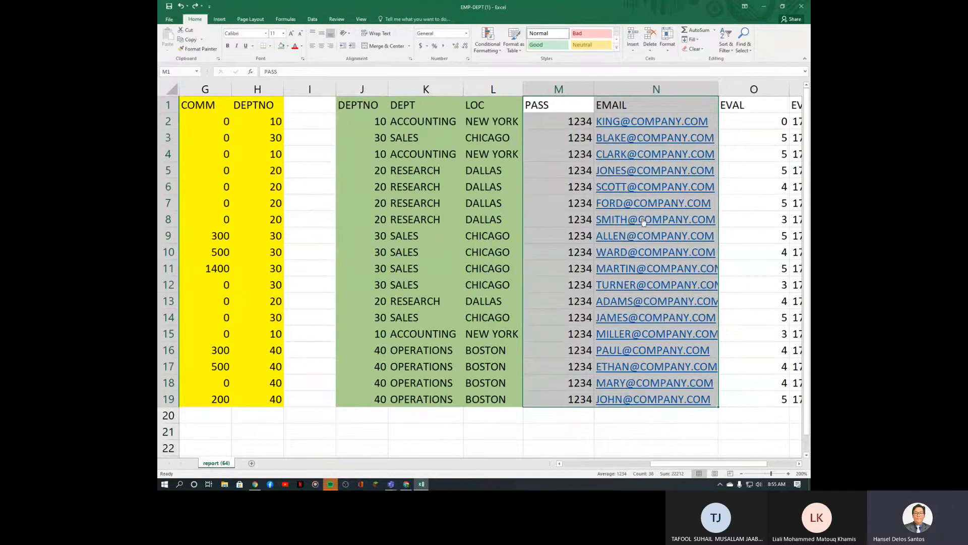
{"action": "left_click", "coordinate": [569, 105]}
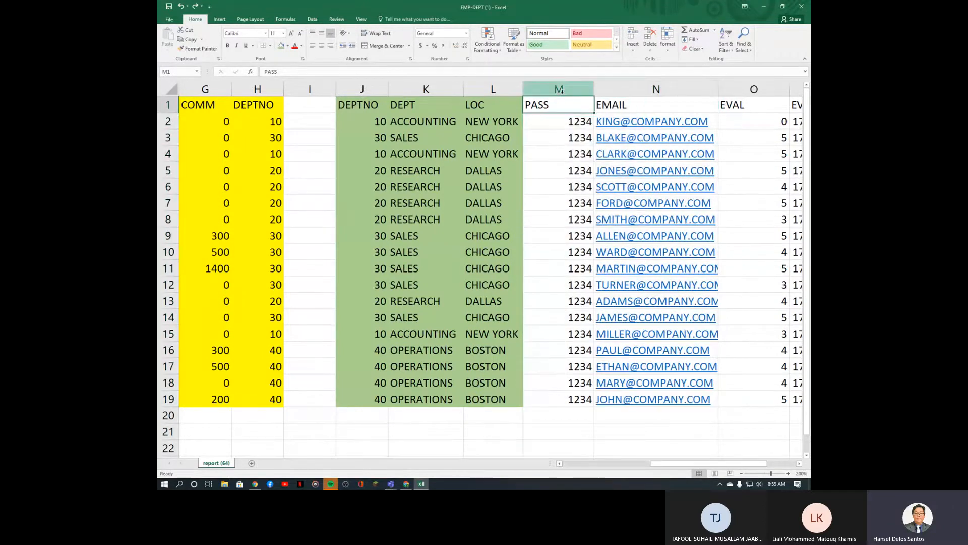
{"action": "left_click_drag", "start_coordinate": [558, 89], "coordinate": [641, 94]}
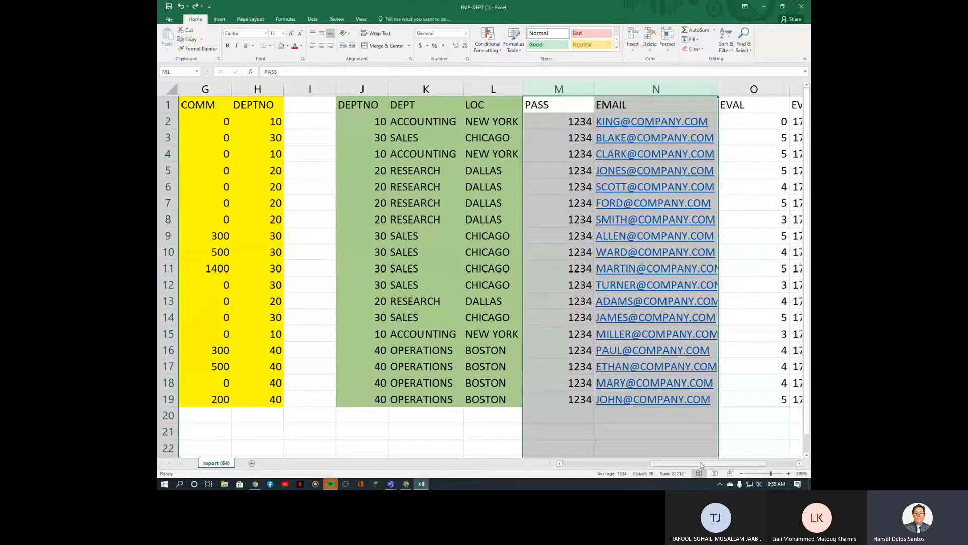
{"action": "mouse_move", "coordinate": [702, 464]}
{"action": "left_mouse_down"}
{"action": "mouse_move", "coordinate": [682, 469]}
{"action": "mouse_move", "coordinate": [733, 467]}
{"action": "mouse_move", "coordinate": [675, 465]}
{"action": "mouse_move", "coordinate": [687, 464]}
{"action": "left_mouse_up"}
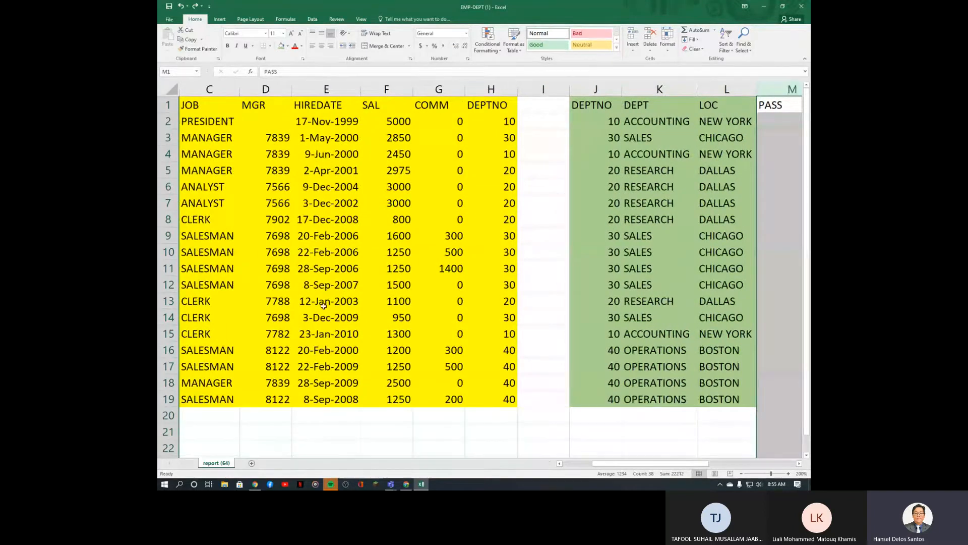
{"action": "left_click_drag", "start_coordinate": [614, 464], "coordinate": [700, 489]}
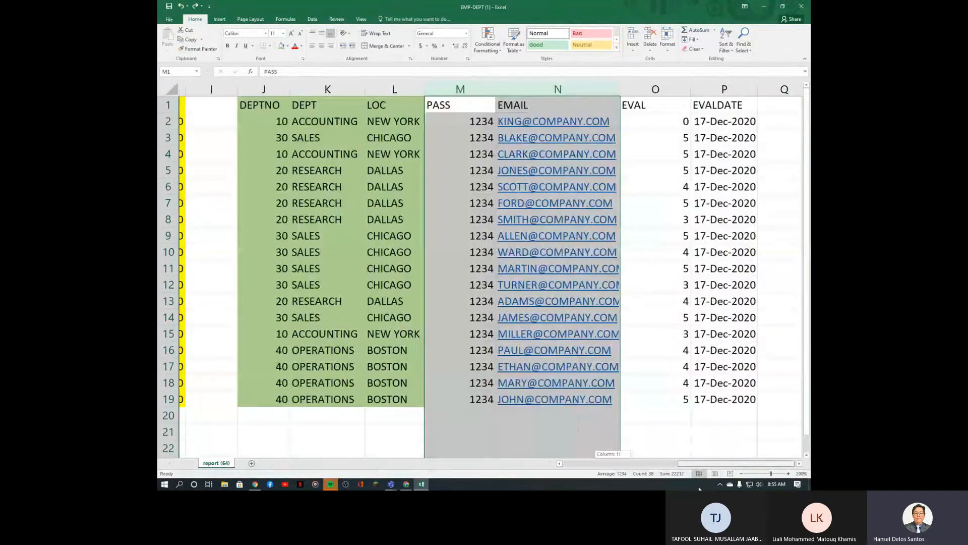
{"action": "left_click", "coordinate": [465, 137]}
{"action": "left_click_drag", "start_coordinate": [457, 89], "coordinate": [529, 88]}
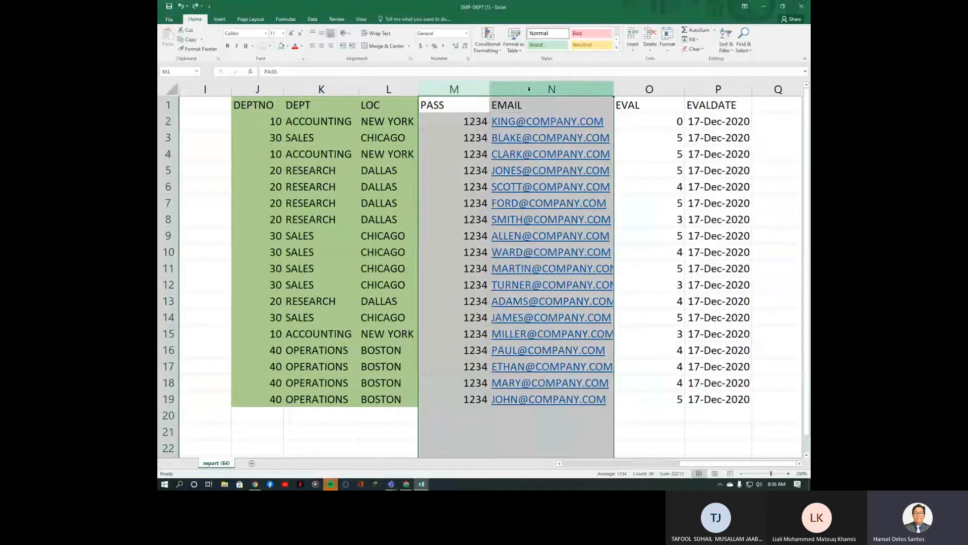
{"action": "key", "text": "ctrl+minus"}
{"action": "left_click", "coordinate": [465, 89]}
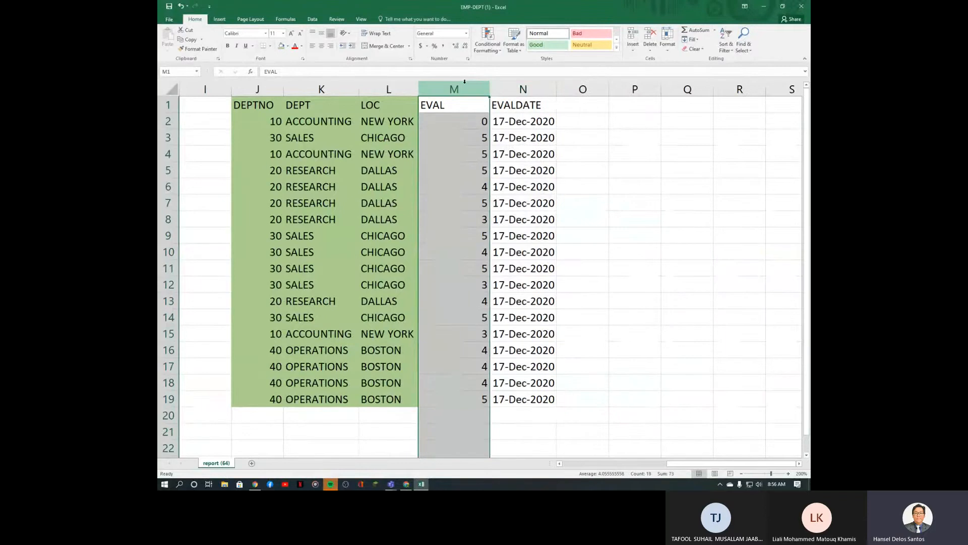
Step: Insert a blank column at M, clear its green fill, and select EVAL and EVALDATE
{"action": "key", "text": "ctrl+plus"}
{"action": "left_click", "coordinate": [458, 133]}
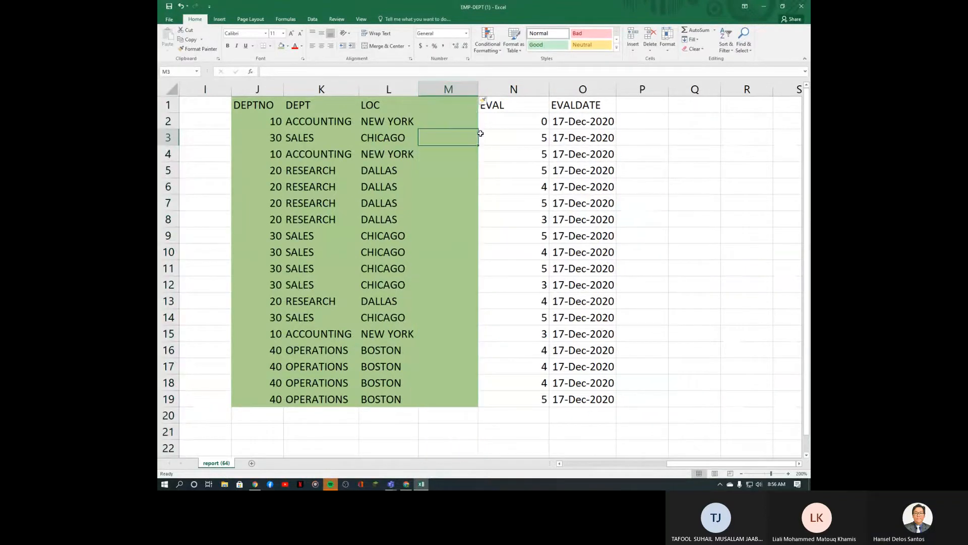
{"action": "left_click", "coordinate": [661, 142]}
{"action": "left_click", "coordinate": [199, 49]}
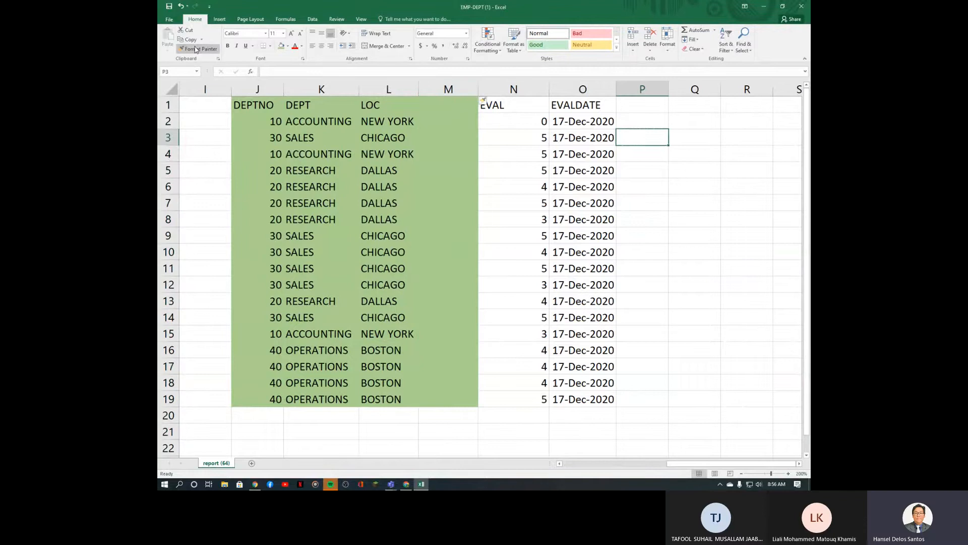
{"action": "left_click_drag", "start_coordinate": [448, 104], "coordinate": [449, 399]}
{"action": "left_click", "coordinate": [472, 312]}
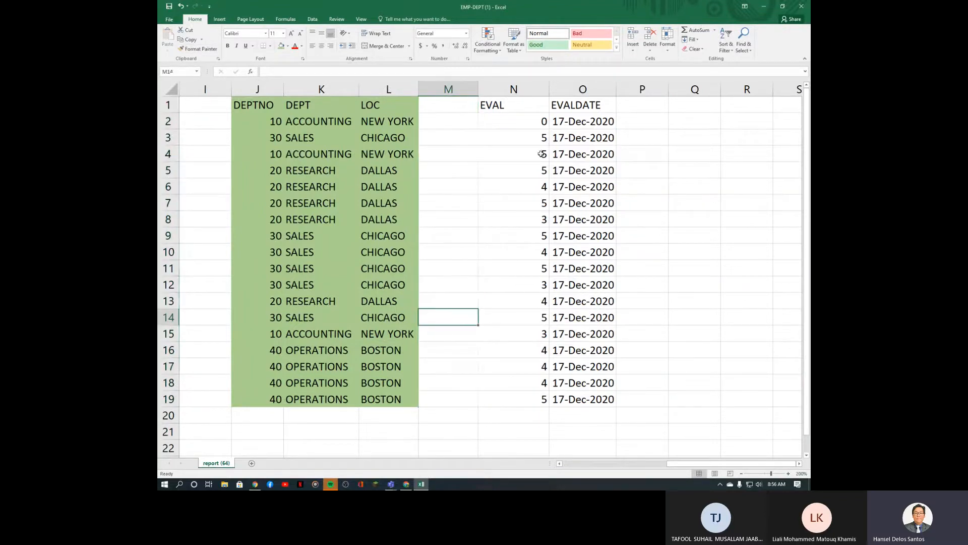
{"action": "left_click_drag", "start_coordinate": [523, 105], "coordinate": [589, 398]}
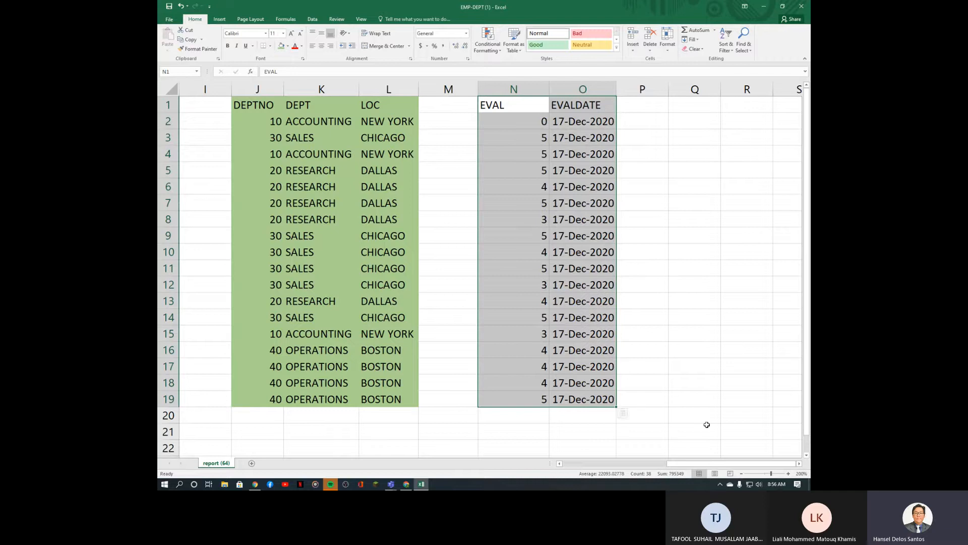
{"action": "left_click_drag", "start_coordinate": [716, 465], "coordinate": [591, 461]}
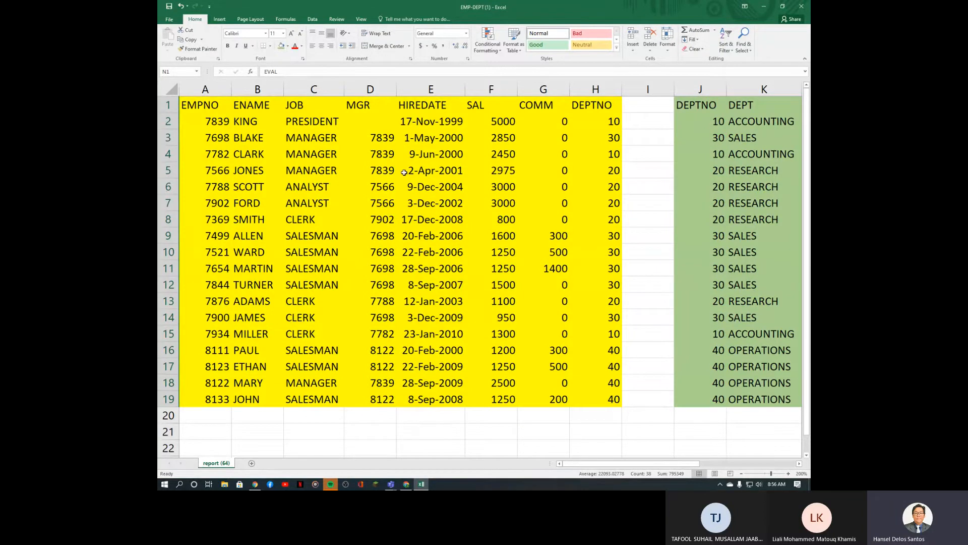
{"action": "left_click_drag", "start_coordinate": [623, 463], "coordinate": [669, 467]}
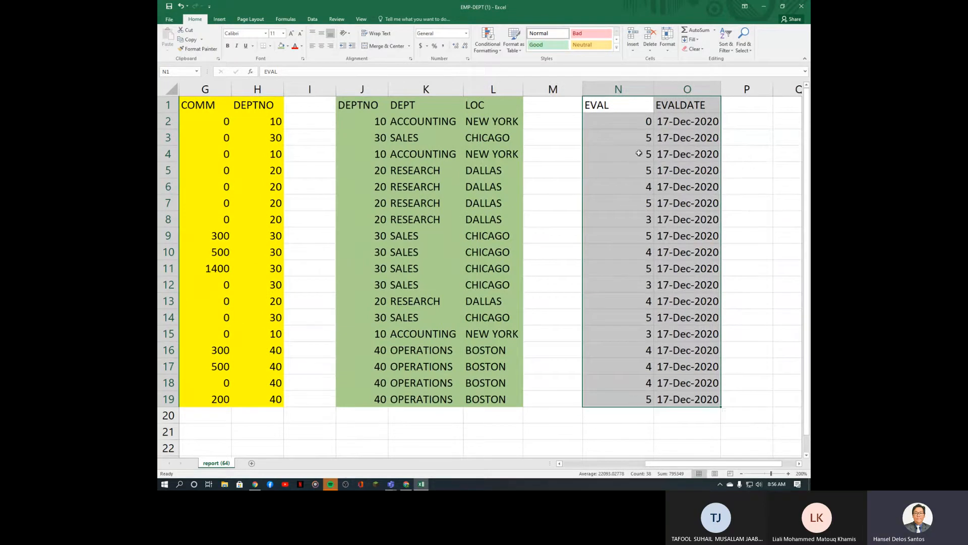
{"action": "left_click_drag", "start_coordinate": [639, 120], "coordinate": [645, 399]}
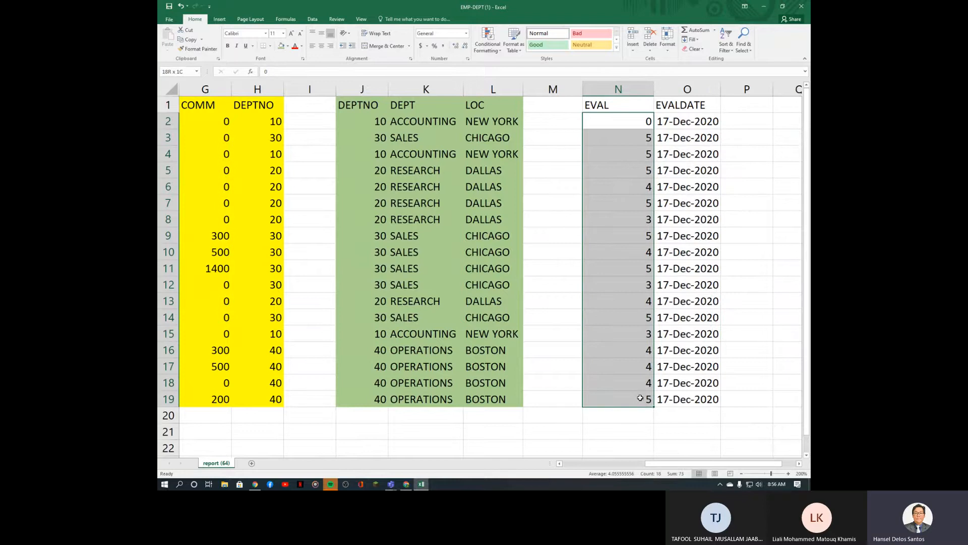
{"action": "left_click_drag", "start_coordinate": [685, 465], "coordinate": [595, 470]}
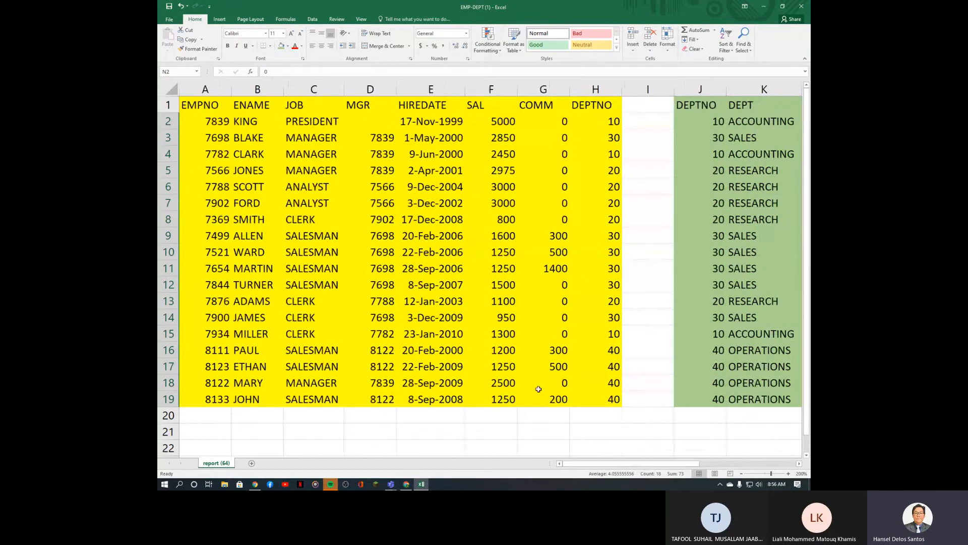
{"action": "left_click", "coordinate": [213, 140]}
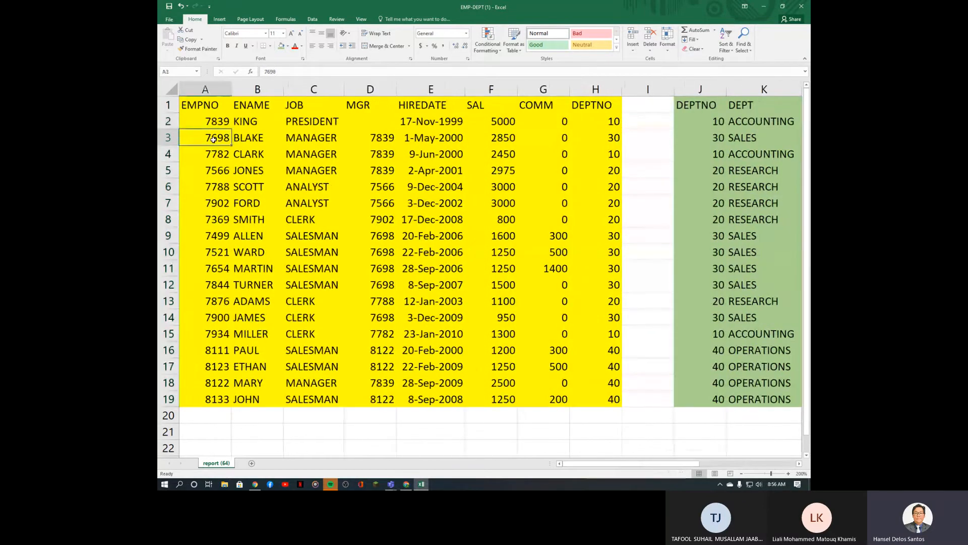
{"action": "left_click", "coordinate": [377, 137]}
{"action": "left_click", "coordinate": [217, 156]}
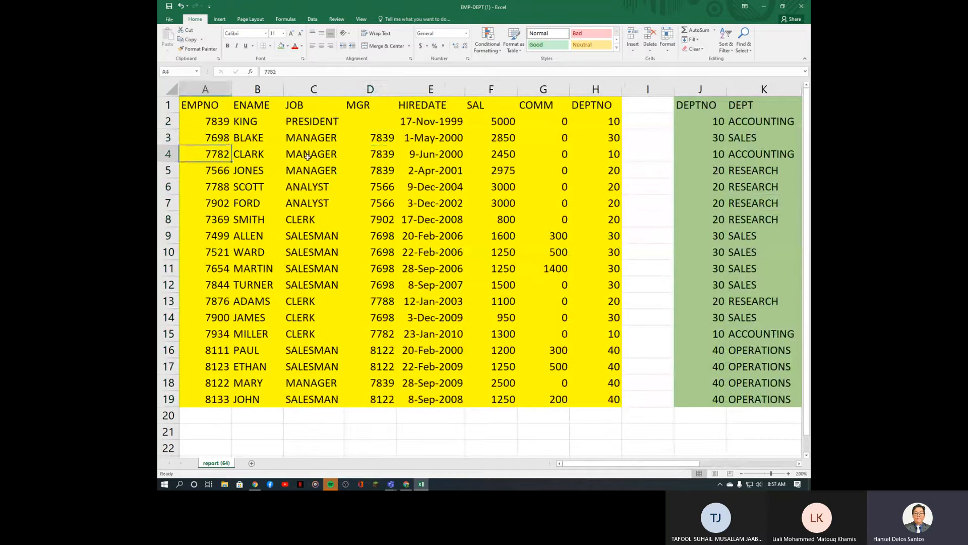
{"action": "left_click", "coordinate": [386, 156]}
{"action": "left_click", "coordinate": [204, 173]}
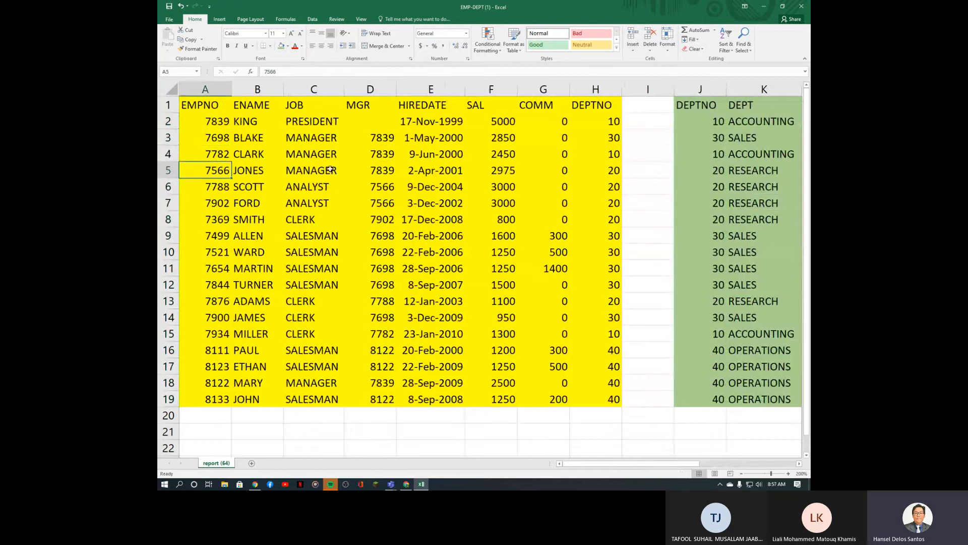
{"action": "left_click", "coordinate": [376, 170]}
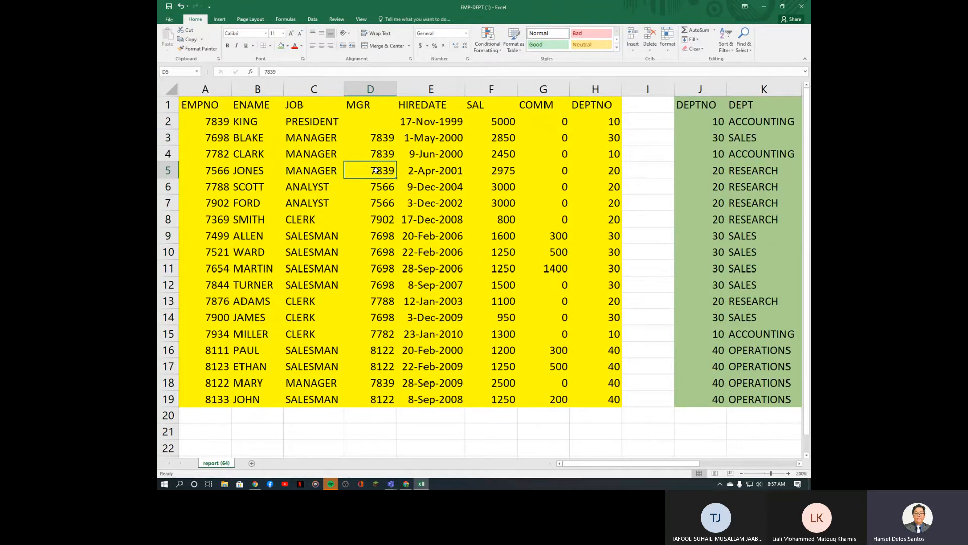
{"action": "scroll", "coordinate": [674, 460], "scroll_direction": "right", "scroll_amount": 5}
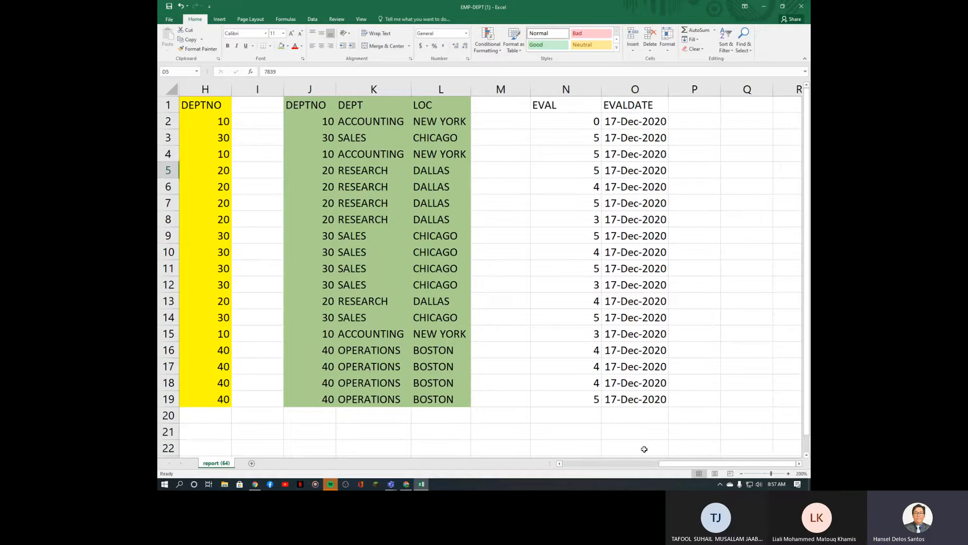
{"action": "mouse_move", "coordinate": [680, 462]}
{"action": "left_mouse_down"}
{"action": "mouse_move", "coordinate": [663, 470]}
{"action": "mouse_move", "coordinate": [669, 467]}
{"action": "left_mouse_up"}
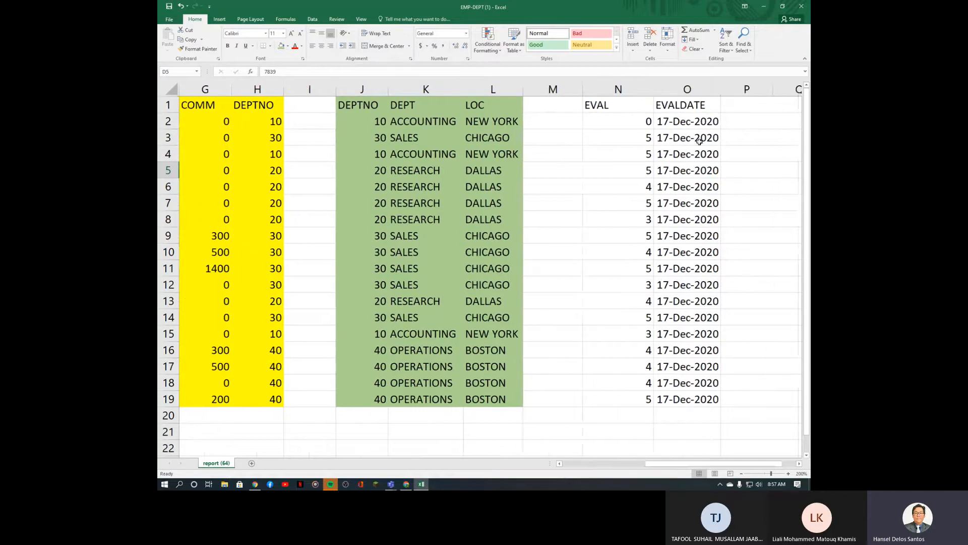
{"action": "left_click_drag", "start_coordinate": [689, 124], "coordinate": [685, 398]}
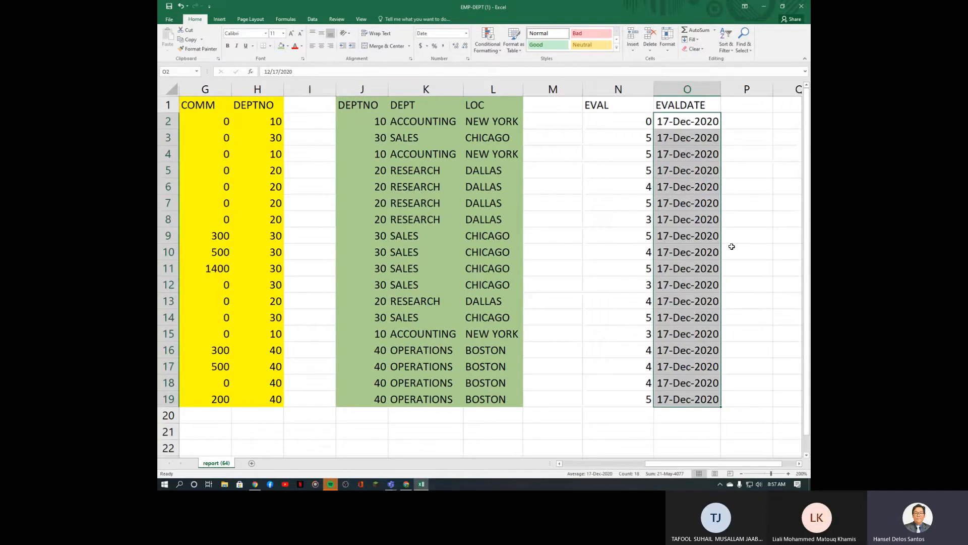
{"action": "left_click_drag", "start_coordinate": [687, 467], "coordinate": [647, 468]}
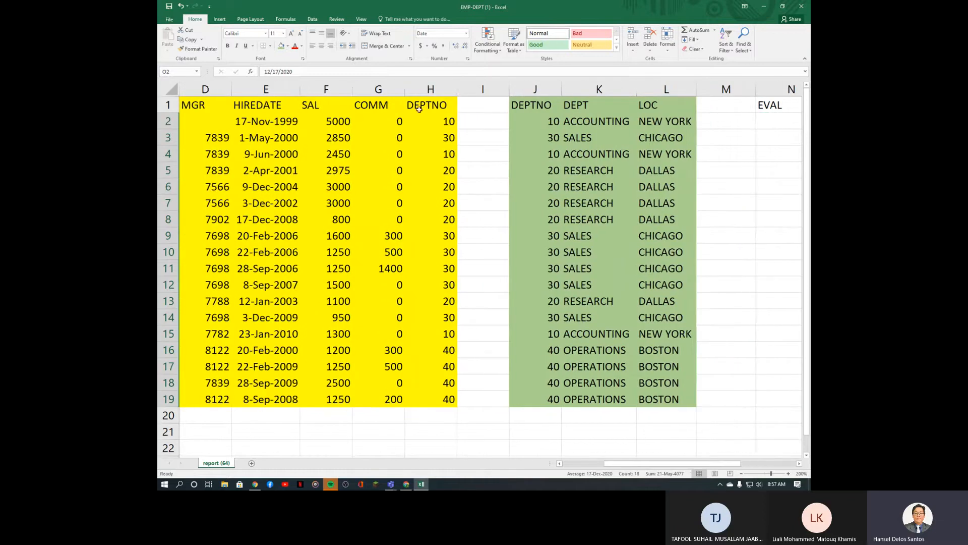
Step: Delete empty column I, empty column L, and the yellow DEPTNO column H
{"action": "left_click", "coordinate": [482, 89]}
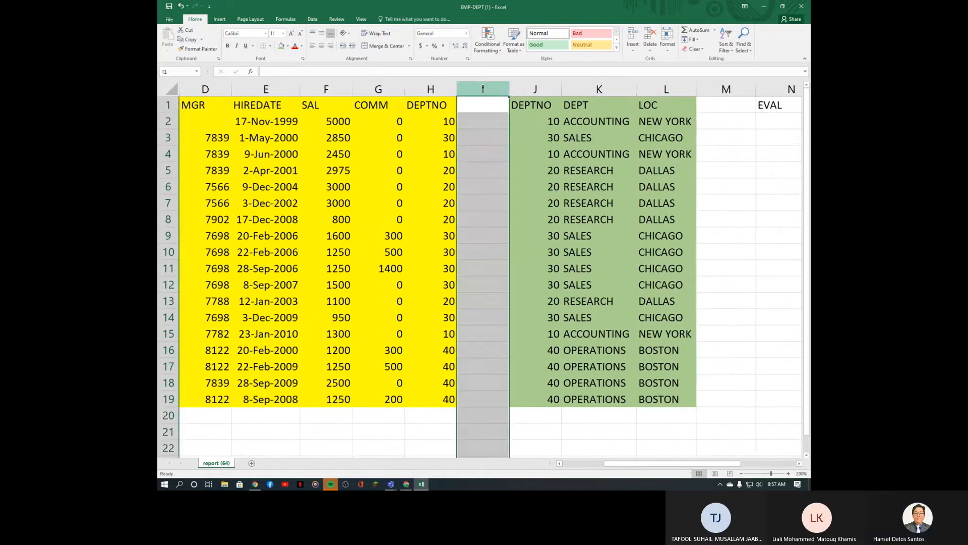
{"action": "key", "text": "ctrl+minus"}
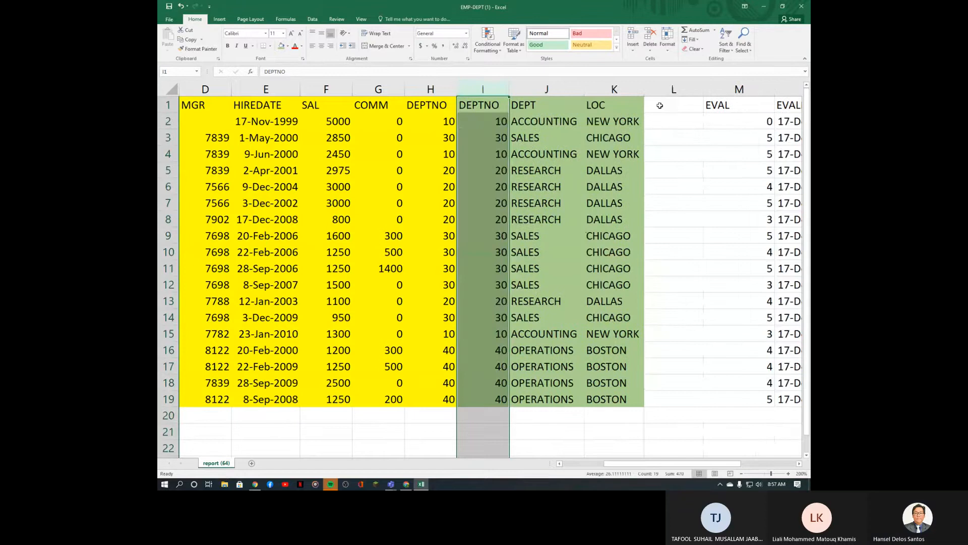
{"action": "left_click", "coordinate": [659, 87]}
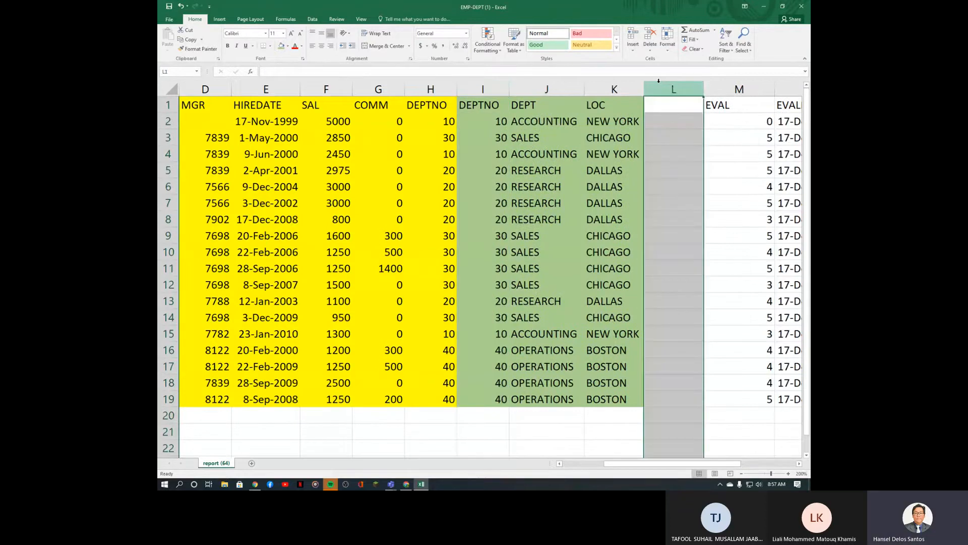
{"action": "key", "text": "ctrl+minus"}
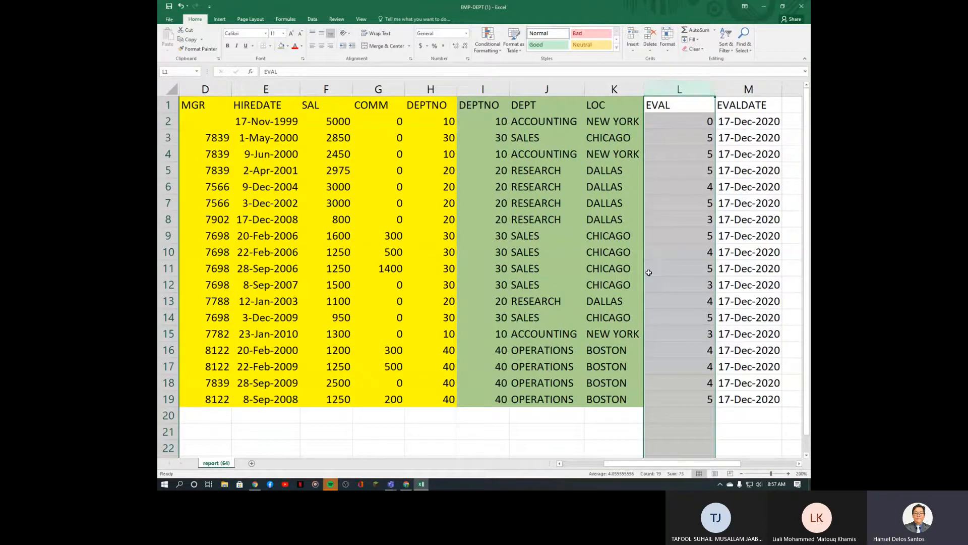
{"action": "left_click", "coordinate": [434, 89]}
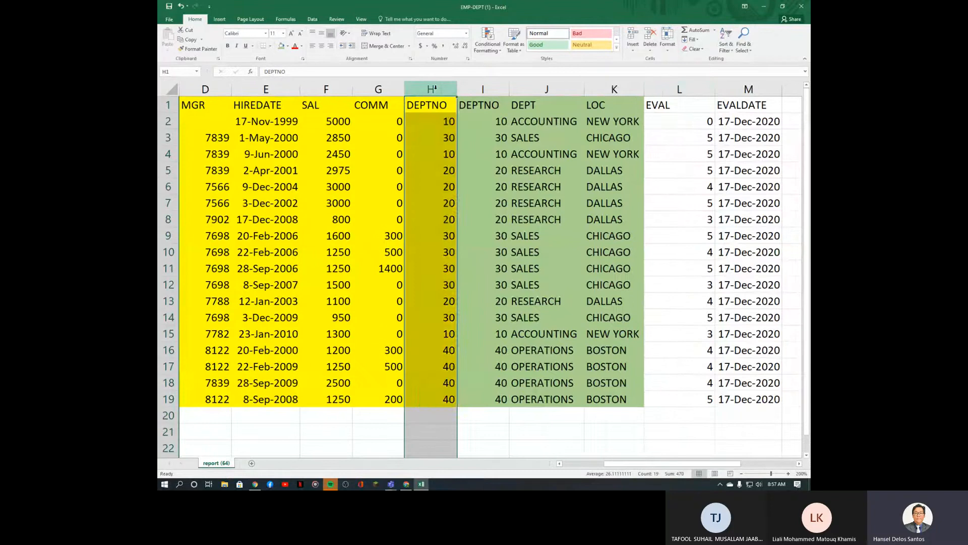
{"action": "key", "text": "ctrl+minus"}
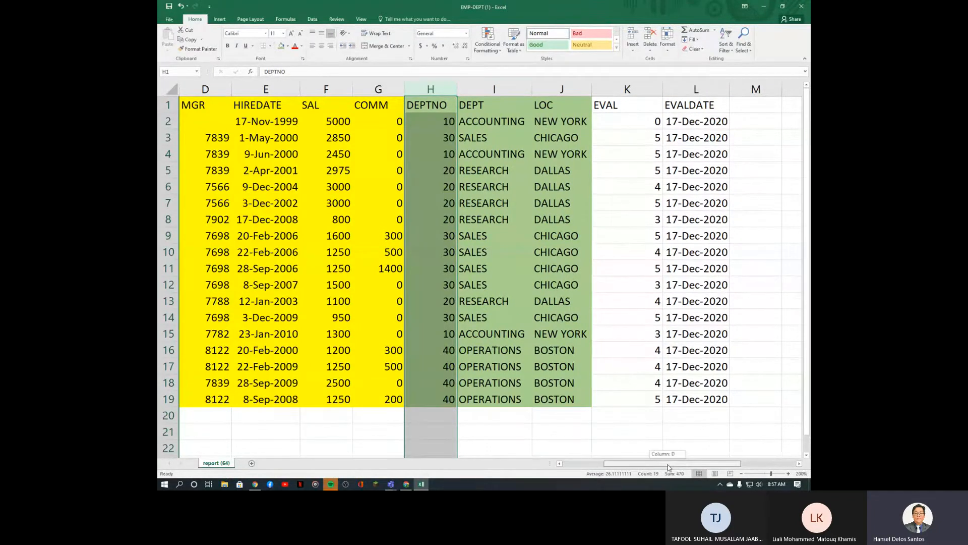
Step: Check the employee data range from EMPNO, then select the remaining DEPTNO column H
{"action": "left_click_drag", "start_coordinate": [668, 465], "coordinate": [627, 468]}
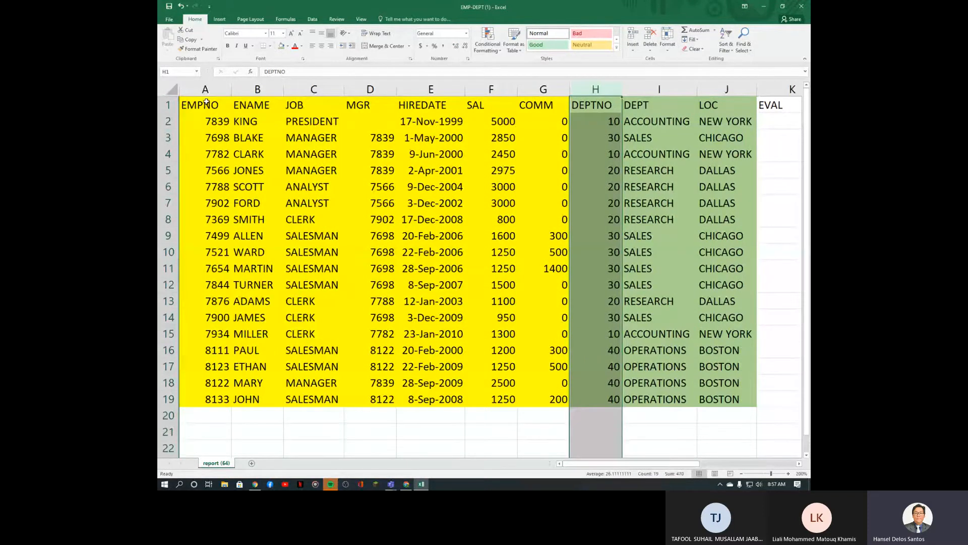
{"action": "mouse_move", "coordinate": [206, 101]}
{"action": "left_mouse_down"}
{"action": "mouse_move", "coordinate": [328, 255]}
{"action": "mouse_move", "coordinate": [602, 380]}
{"action": "left_mouse_up"}
{"action": "left_click", "coordinate": [603, 181]}
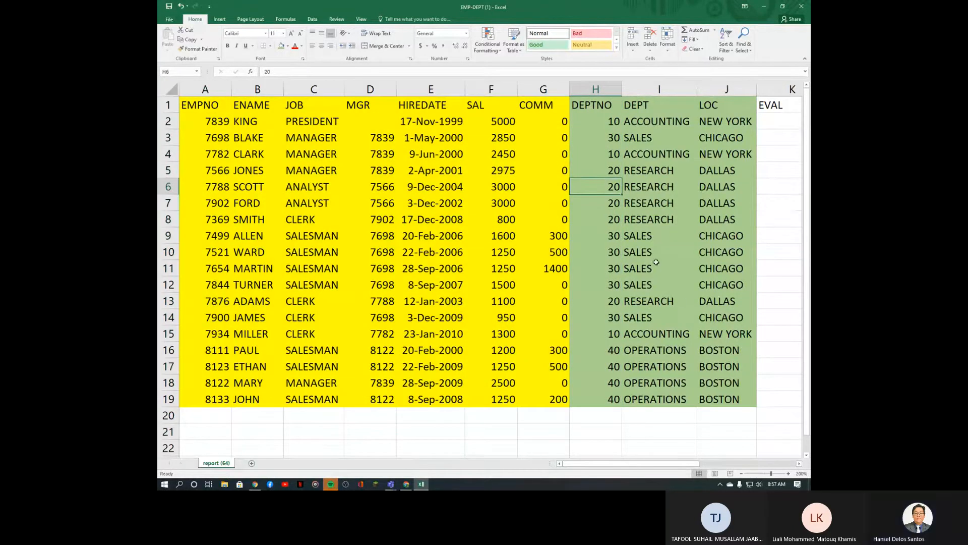
{"action": "left_click", "coordinate": [610, 84]}
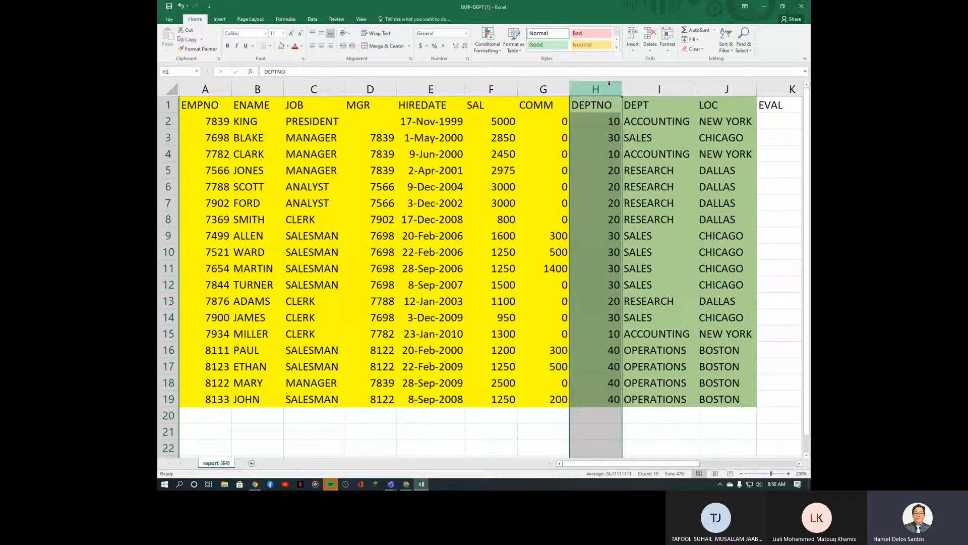
Step: Delete green DEPTNO column H, scroll to check the sheet, and select the LOC column
{"action": "key", "text": "ctrl+minus"}
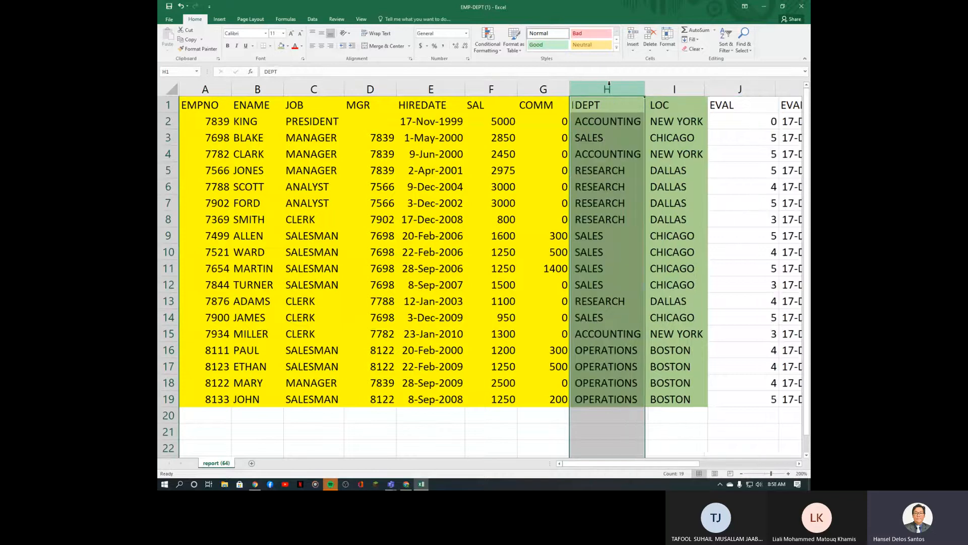
{"action": "left_click_drag", "start_coordinate": [667, 464], "coordinate": [710, 469]}
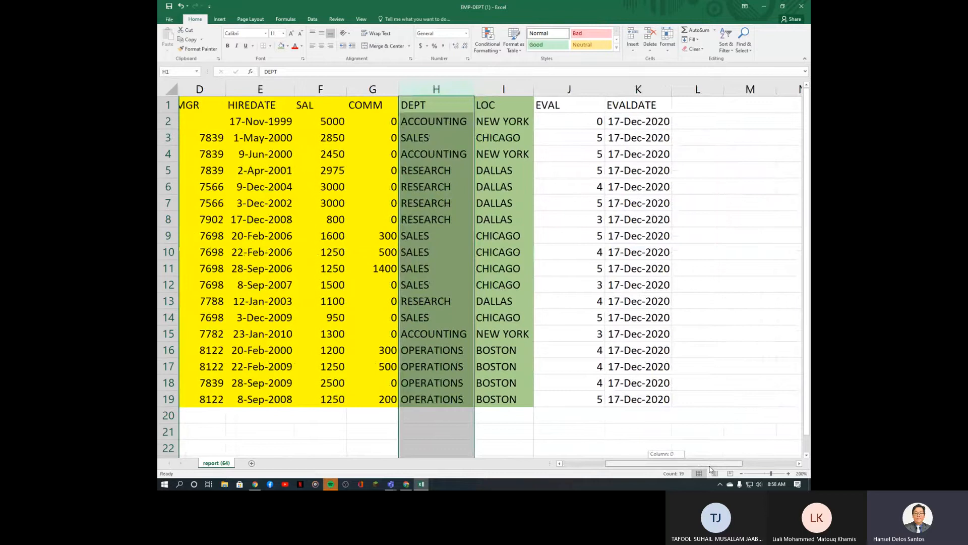
{"action": "left_click_drag", "start_coordinate": [711, 469], "coordinate": [620, 471]}
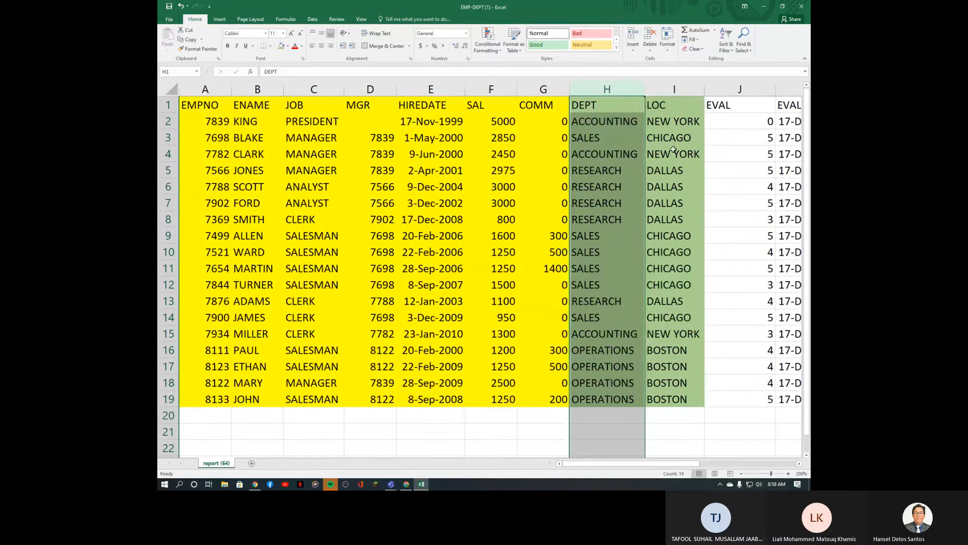
{"action": "left_click_drag", "start_coordinate": [675, 108], "coordinate": [683, 401]}
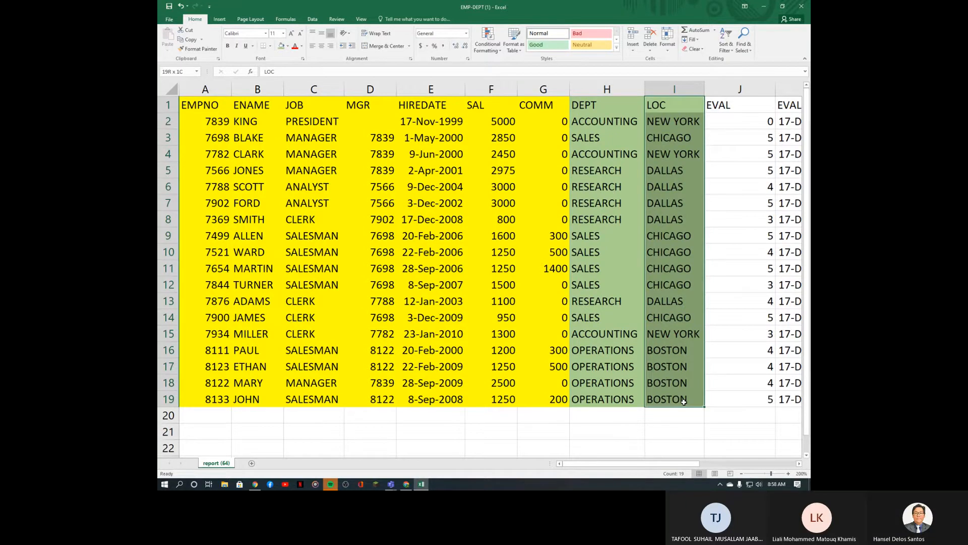
Step: Close Excel without saving, reopen EMP-DEPT (1).xlsx and delete the PASS and EMAIL columns K:L
{"action": "left_click", "coordinate": [801, 6]}
{"action": "left_click", "coordinate": [485, 252]}
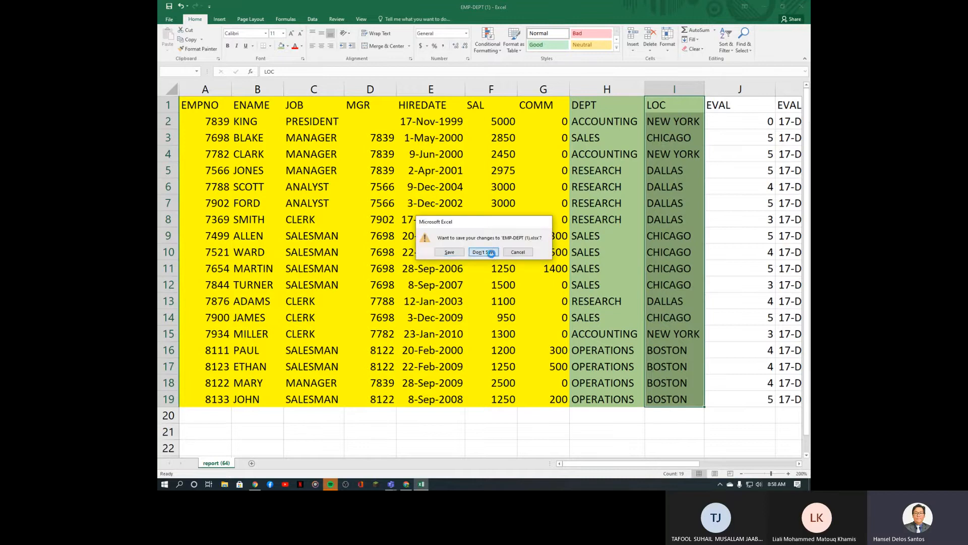
{"action": "left_click", "coordinate": [217, 472]}
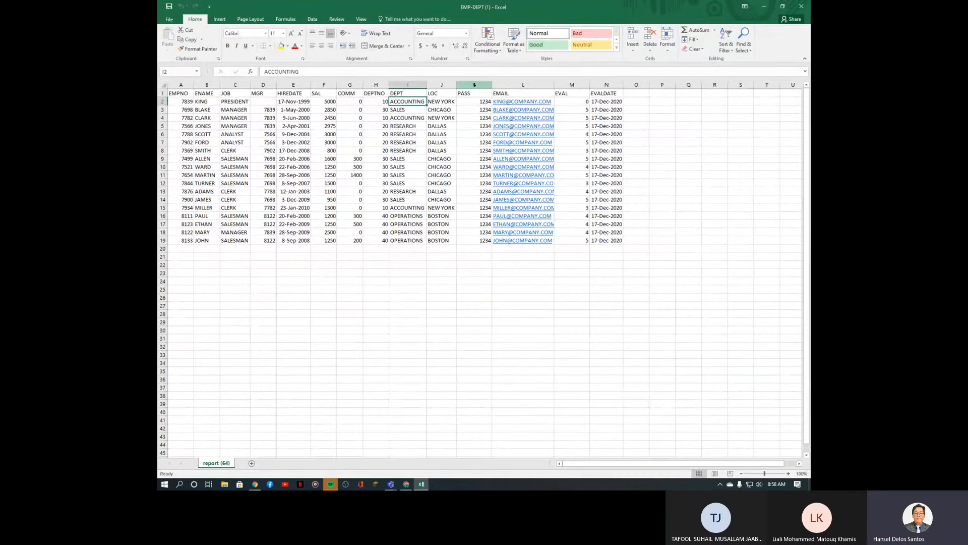
{"action": "left_click", "coordinate": [441, 84]}
{"action": "left_click_drag", "start_coordinate": [474, 85], "coordinate": [520, 86]}
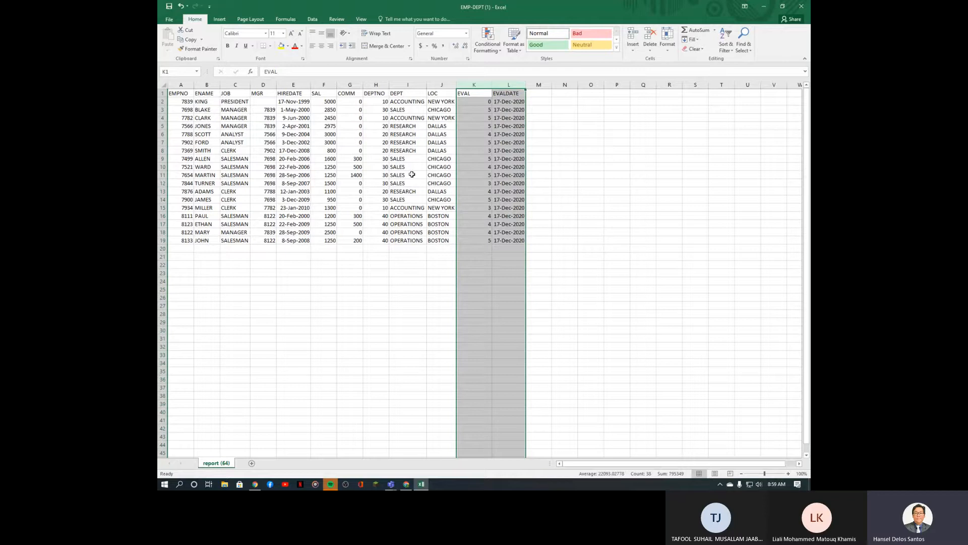
Step: Insert blank columns before EVAL so it sits apart from LOC
{"action": "left_click", "coordinate": [244, 135]}
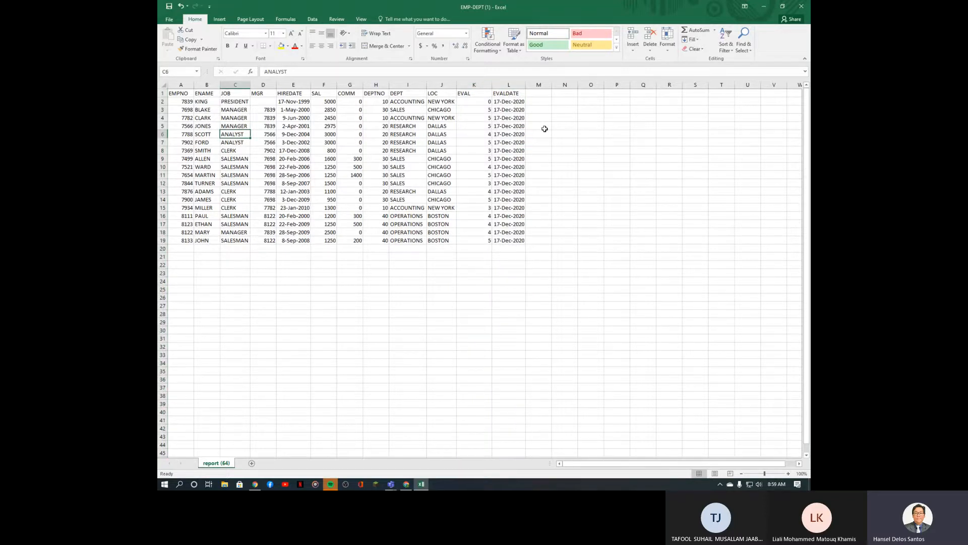
{"action": "left_click", "coordinate": [476, 83]}
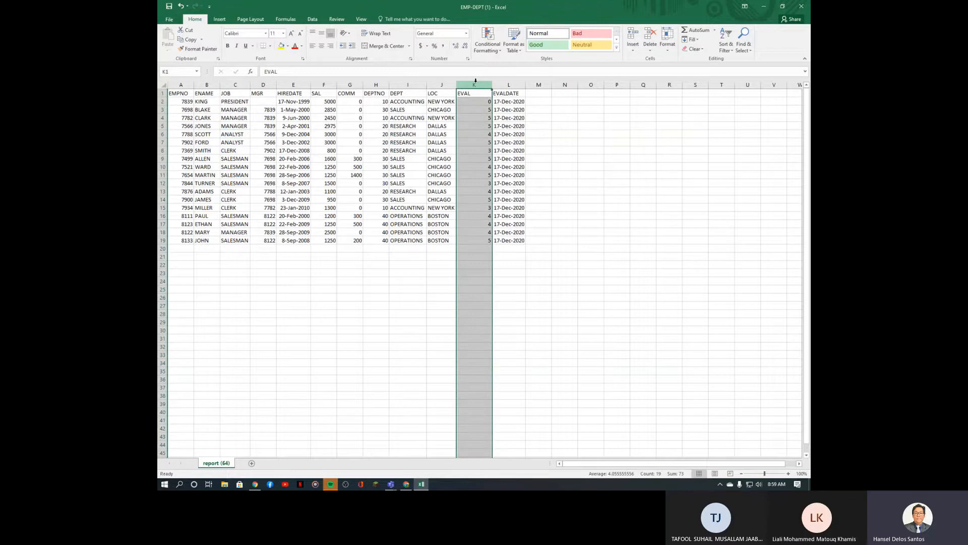
{"action": "key", "text": "ctrl+plus"}
{"action": "key", "text": "ctrl+plus"}
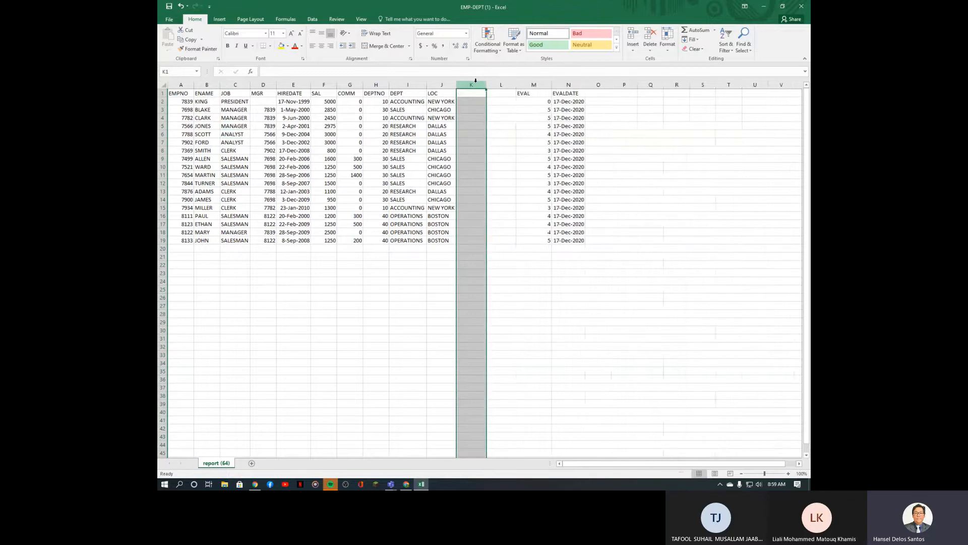
{"action": "left_click_drag", "start_coordinate": [402, 223], "coordinate": [403, 237]}
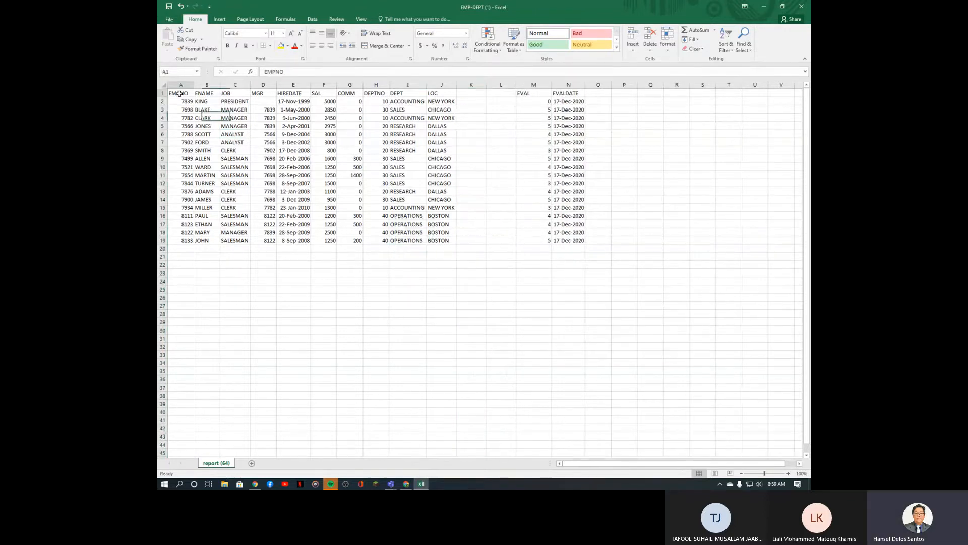
Step: Copy the employee–department data in A1:J19
{"action": "left_click_drag", "start_coordinate": [178, 93], "coordinate": [444, 243]}
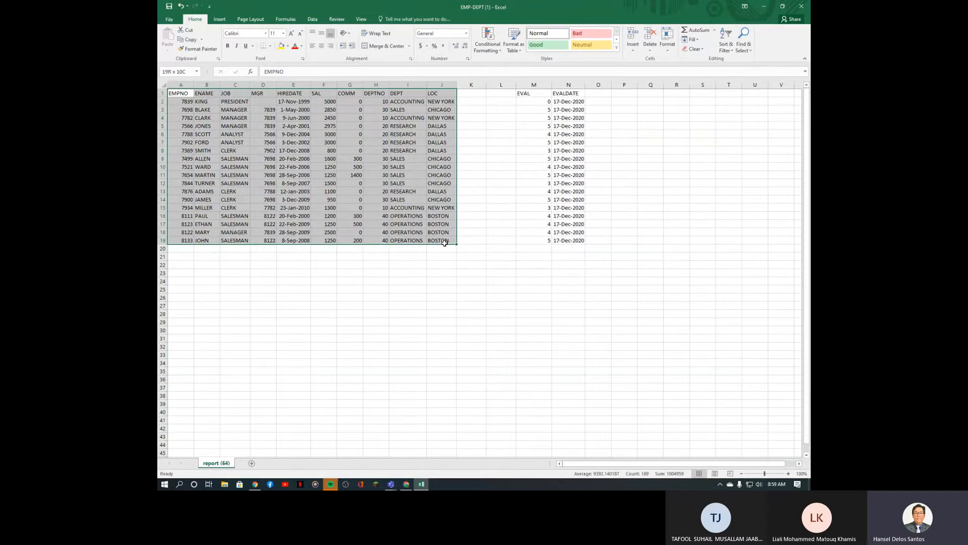
{"action": "right_click", "coordinate": [361, 193]}
{"action": "left_click", "coordinate": [389, 210]}
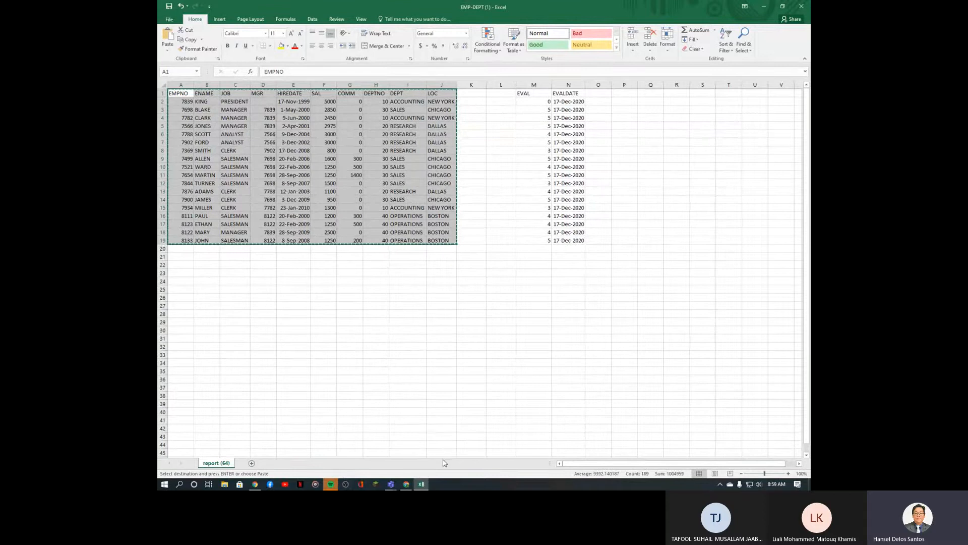
{"action": "left_click", "coordinate": [406, 485]}
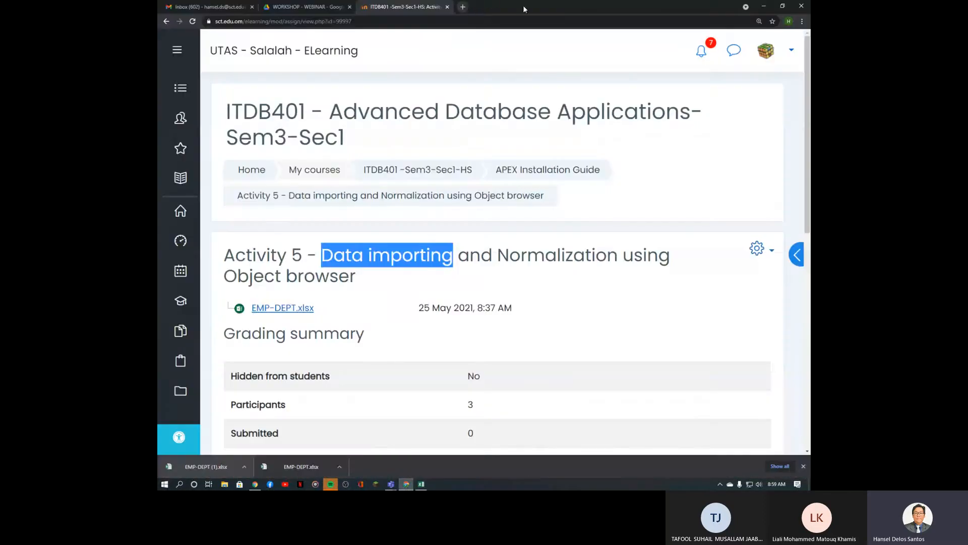
{"action": "left_click", "coordinate": [764, 6]}
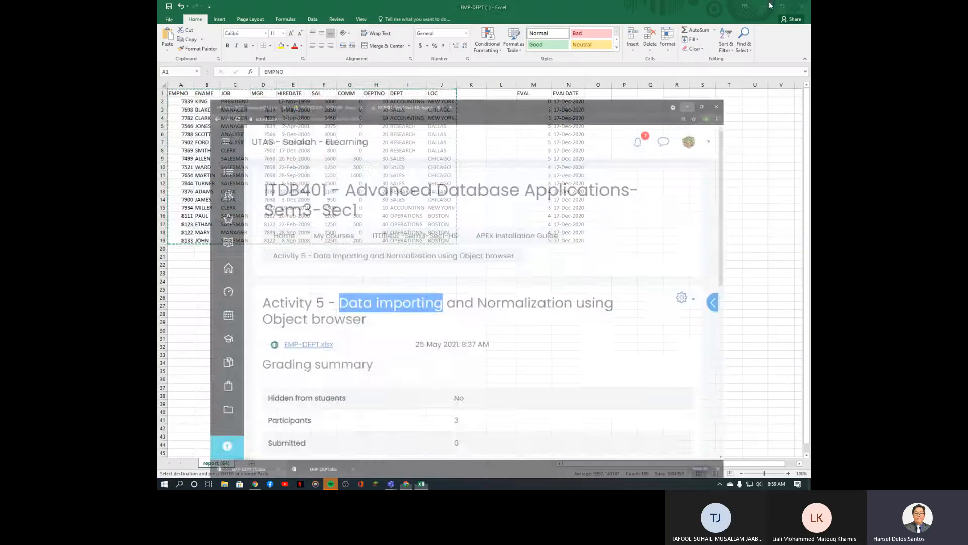
Step: Launch Microsoft Edge from the desktop and select its current web address for replacement
{"action": "left_click", "coordinate": [791, 8]}
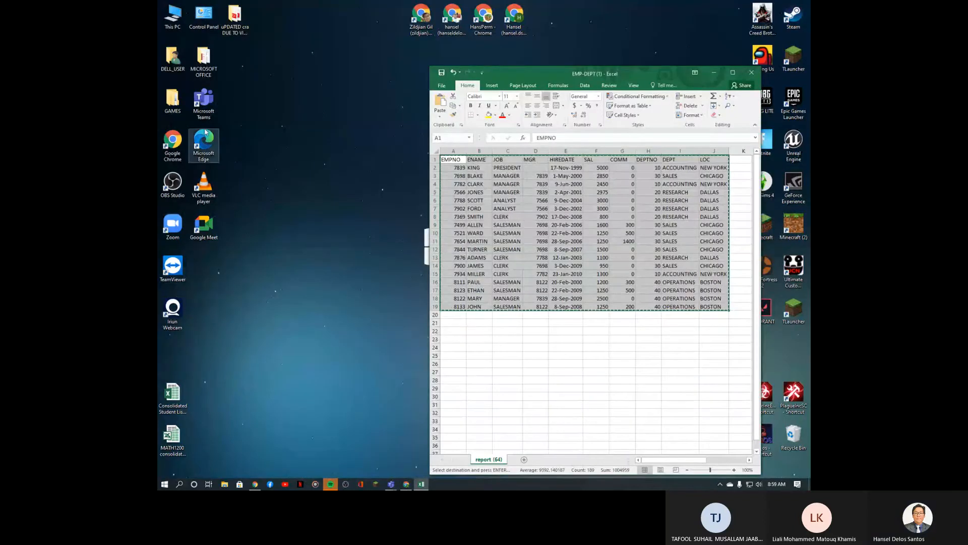
{"action": "left_click", "coordinate": [208, 152]}
{"action": "double_click", "coordinate": [208, 152]}
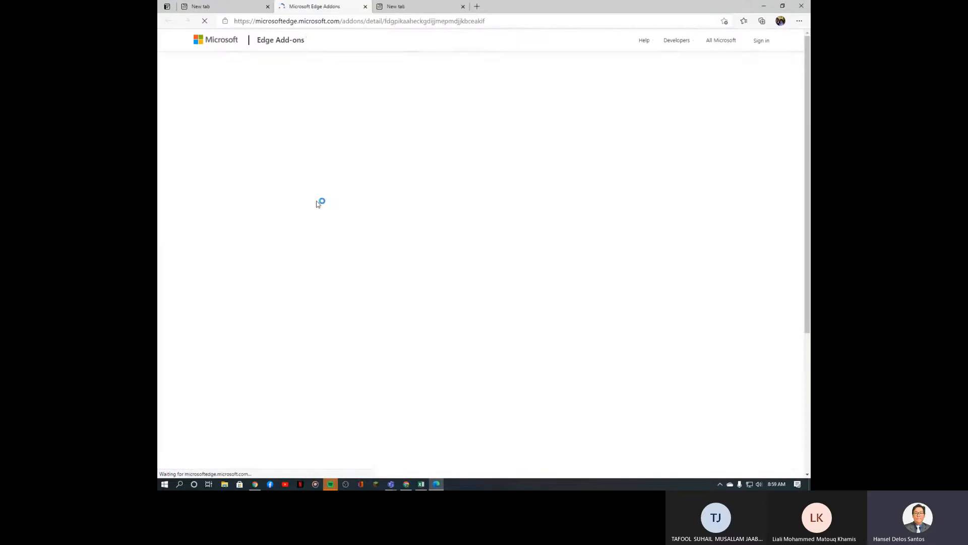
{"action": "left_click", "coordinate": [393, 20]}
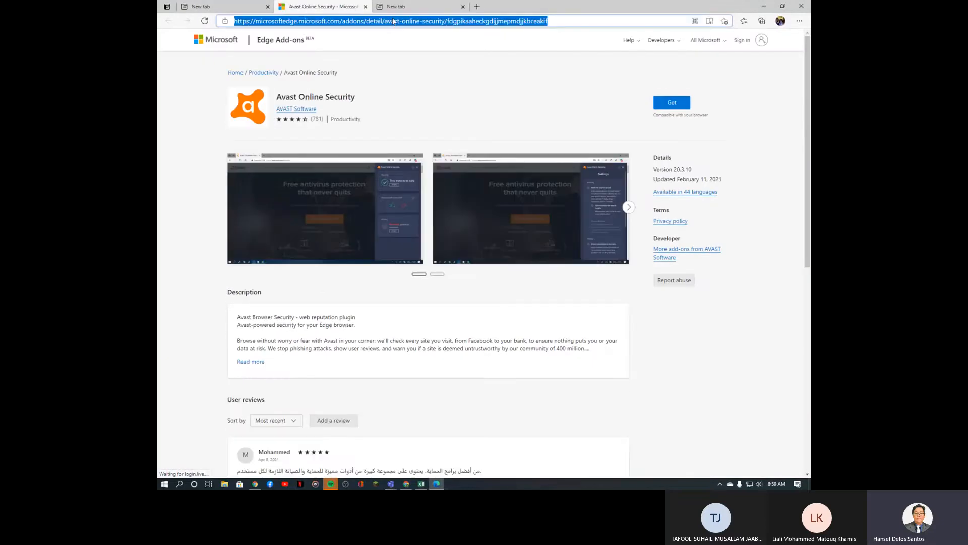
Step: Load the APEX sign-in page, enter the workspace name and attempt to sign in
{"action": "type", "text": "apex"}
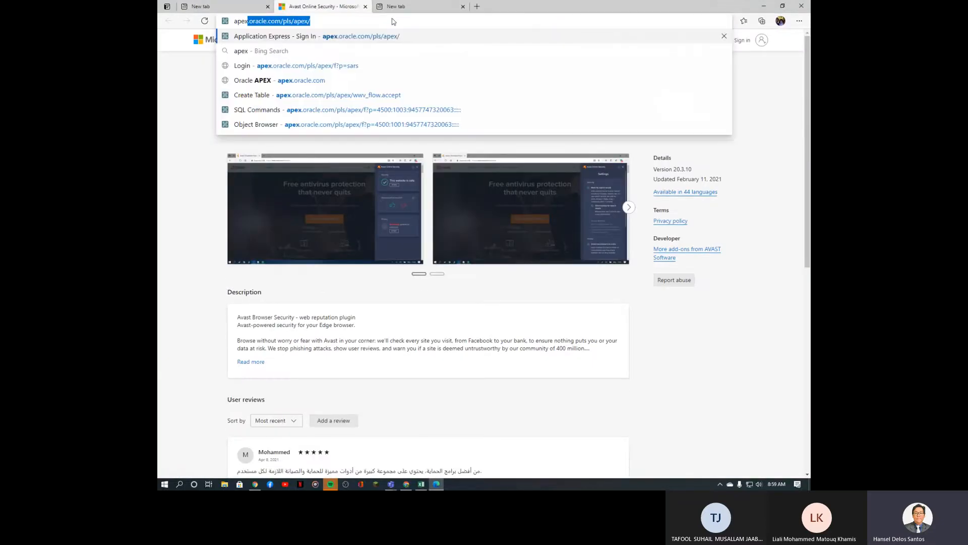
{"action": "key", "text": "Escape"}
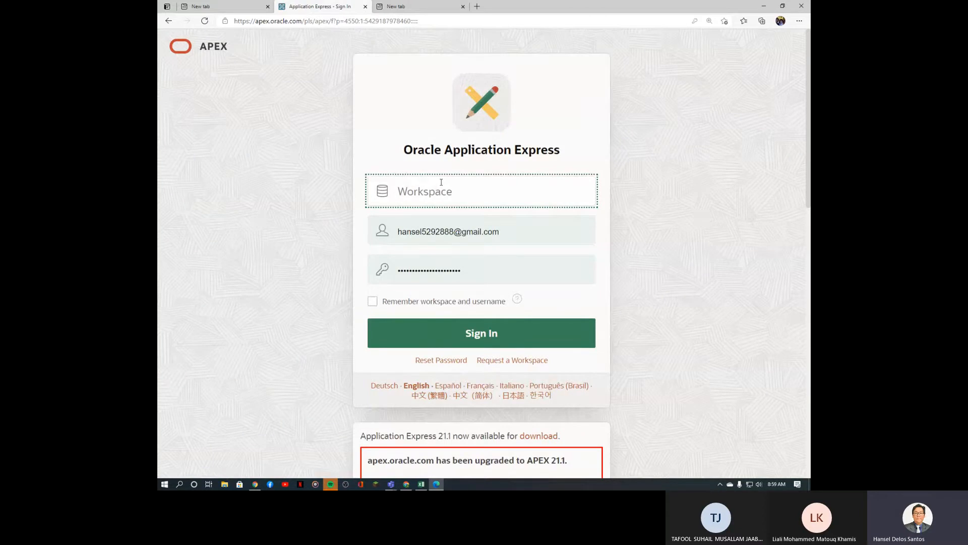
{"action": "type", "text": "han"}
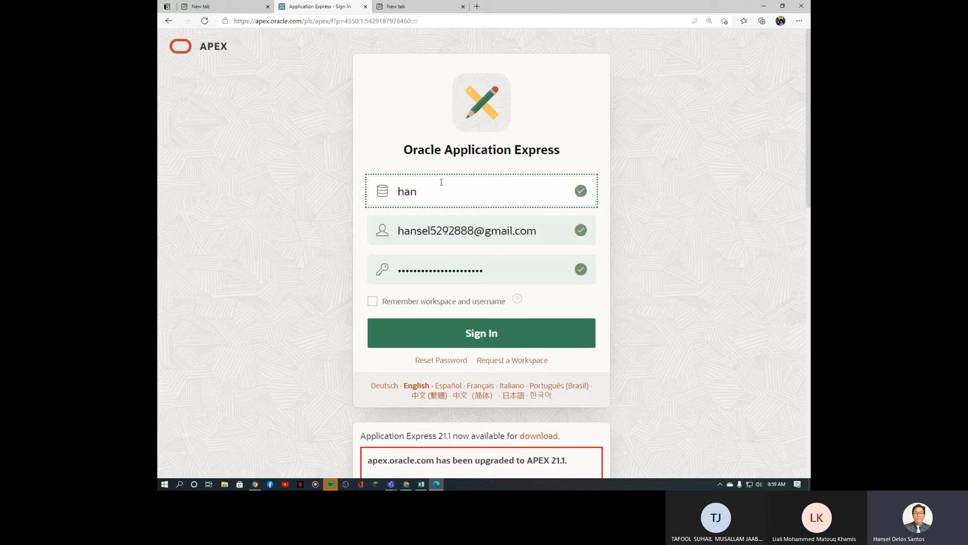
{"action": "type", "text": "spex"}
{"action": "left_click", "coordinate": [501, 328]}
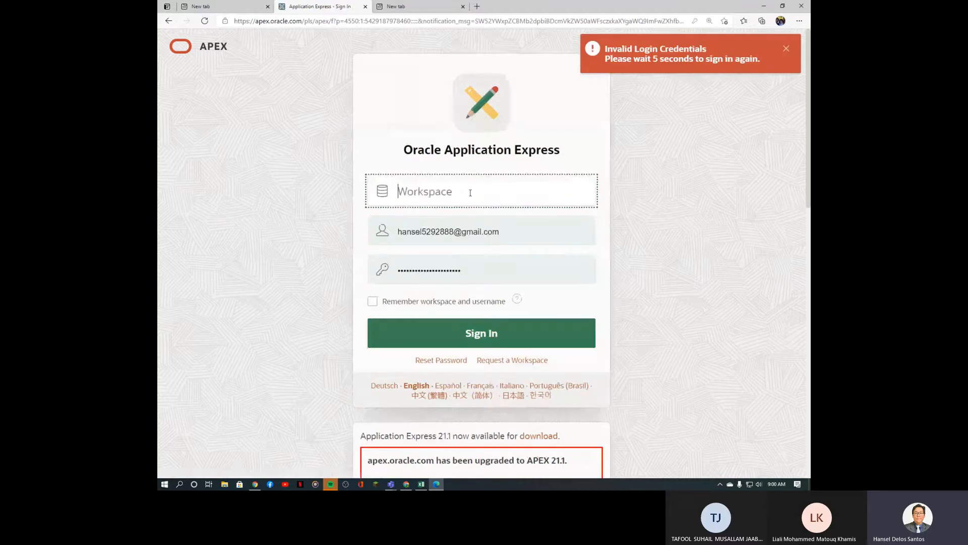
Step: Fill in the saved username and password, correct the workspace name and sign in
{"action": "type", "text": "han"}
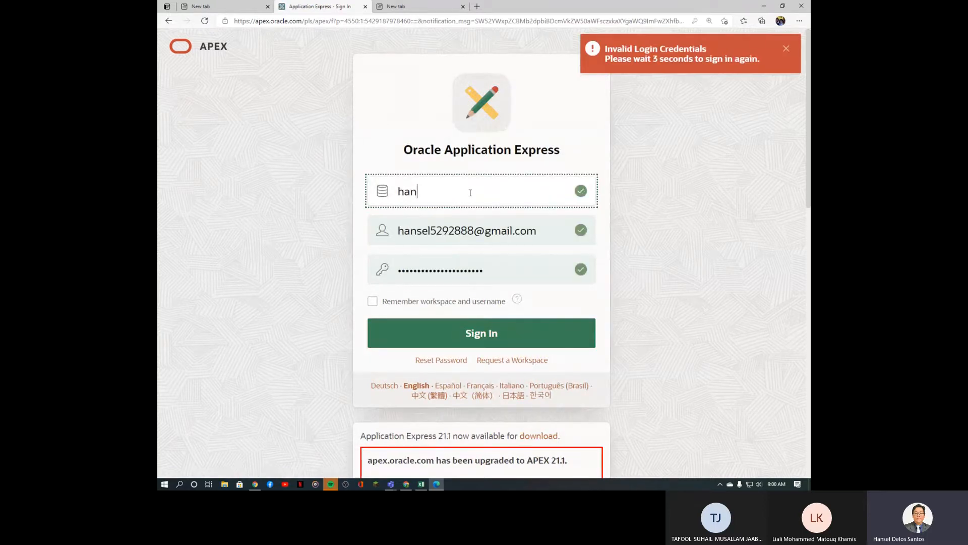
{"action": "type", "text": "sp"}
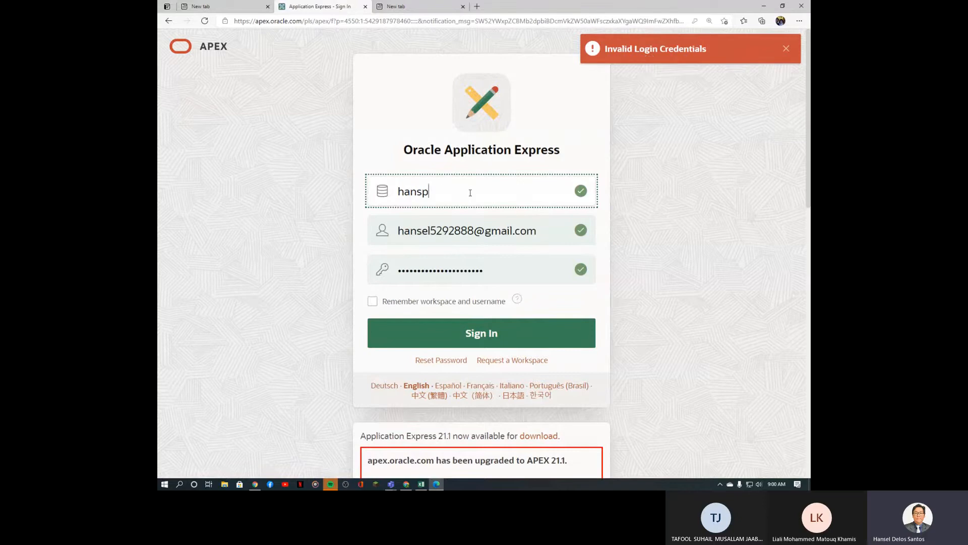
{"action": "type", "text": "aex"}
{"action": "left_click", "coordinate": [542, 233]}
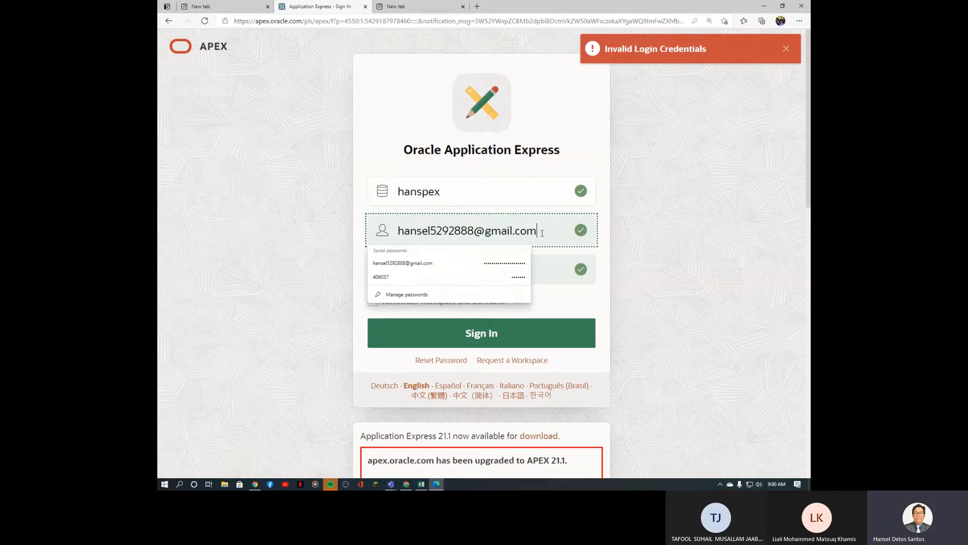
{"action": "left_click", "coordinate": [444, 263]}
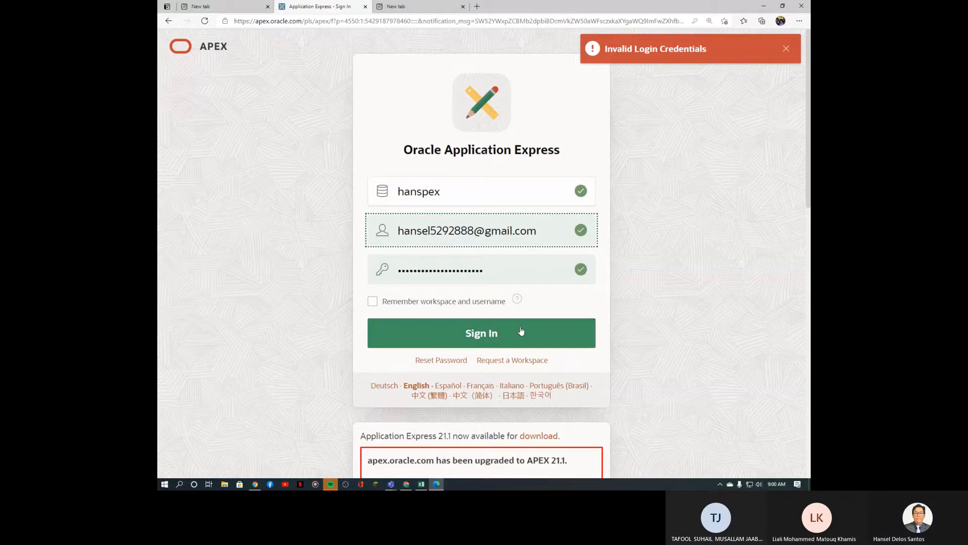
{"action": "left_click", "coordinate": [421, 195]}
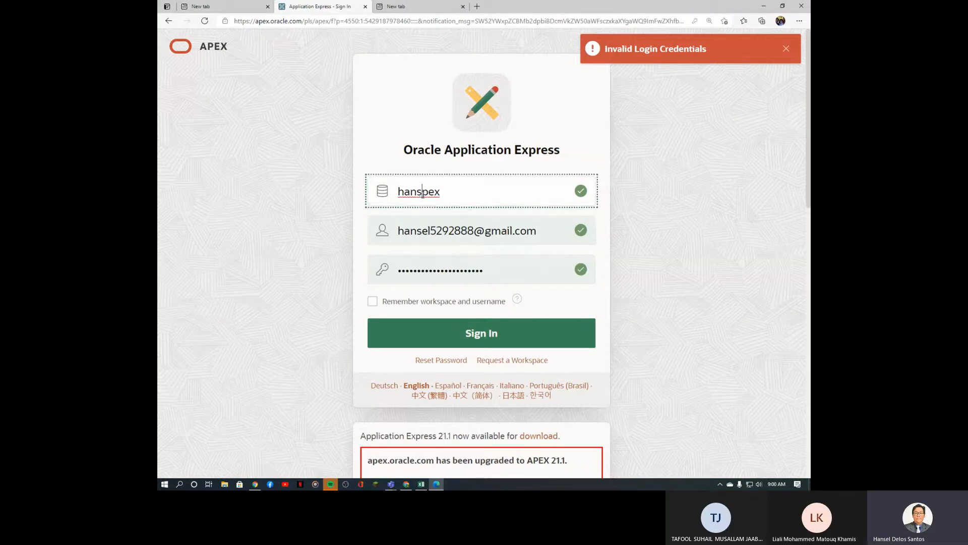
{"action": "type", "text": "a"}
{"action": "left_click", "coordinate": [514, 339]}
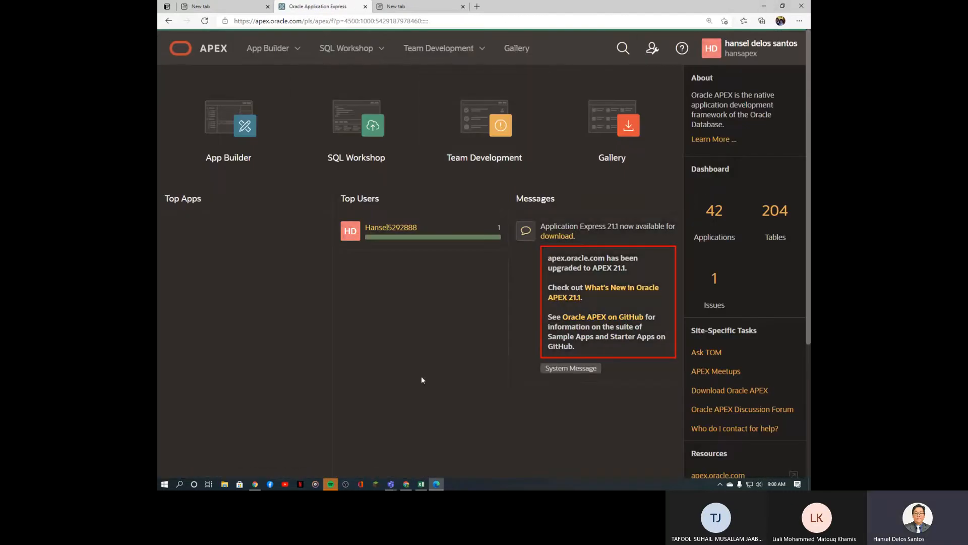
Step: Delete the DEPTNO column so DEPT and LOC move to H–I, then select A1:I19
{"action": "left_click", "coordinate": [421, 485]}
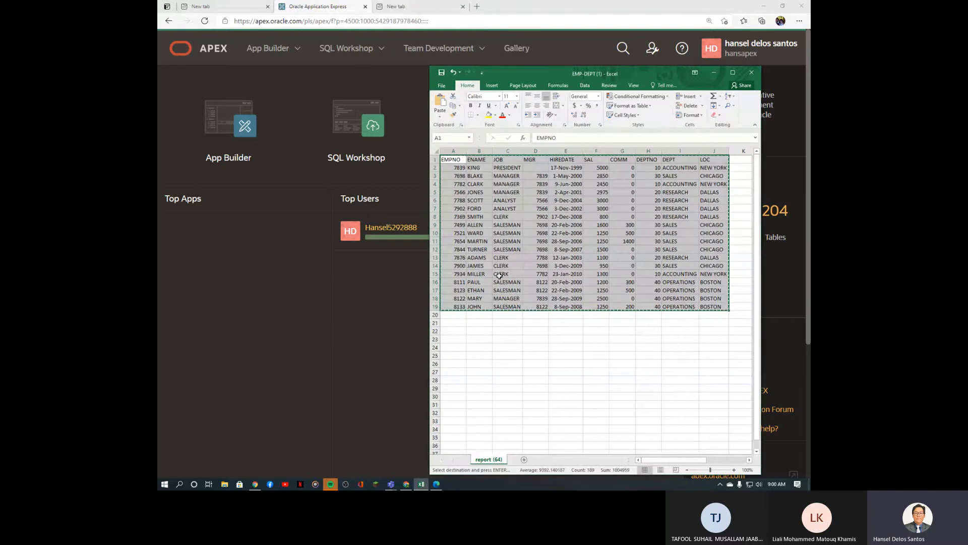
{"action": "key", "text": "Escape"}
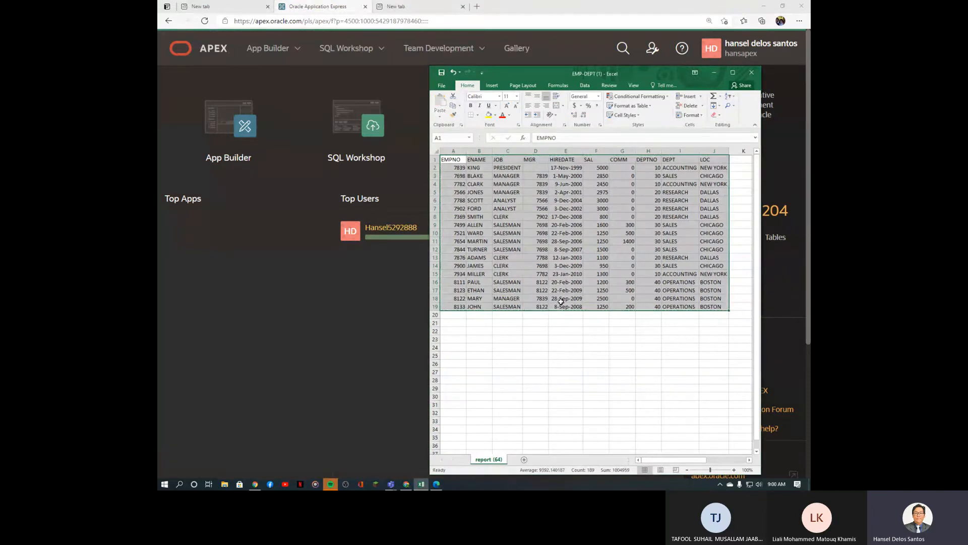
{"action": "left_click_drag", "start_coordinate": [653, 161], "coordinate": [656, 306]}
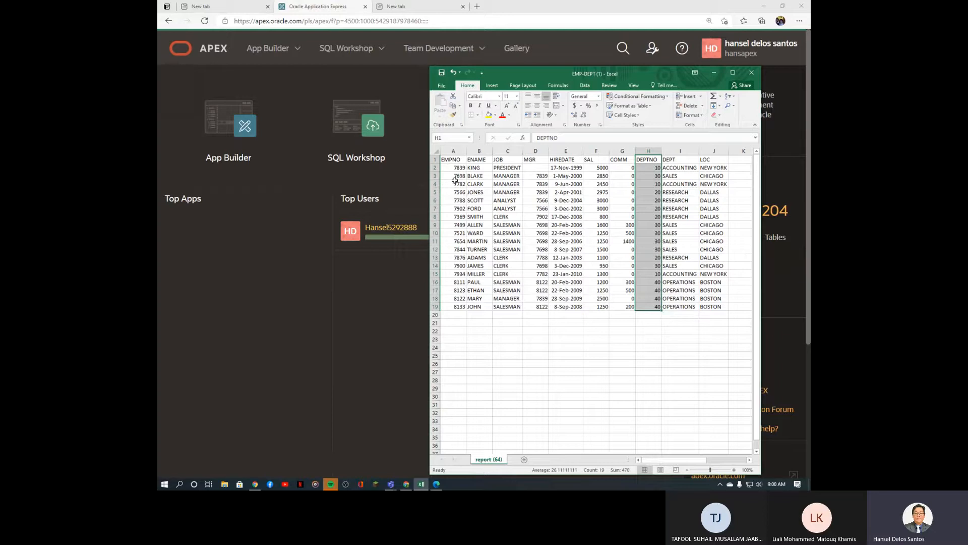
{"action": "left_click_drag", "start_coordinate": [460, 168], "coordinate": [456, 301]}
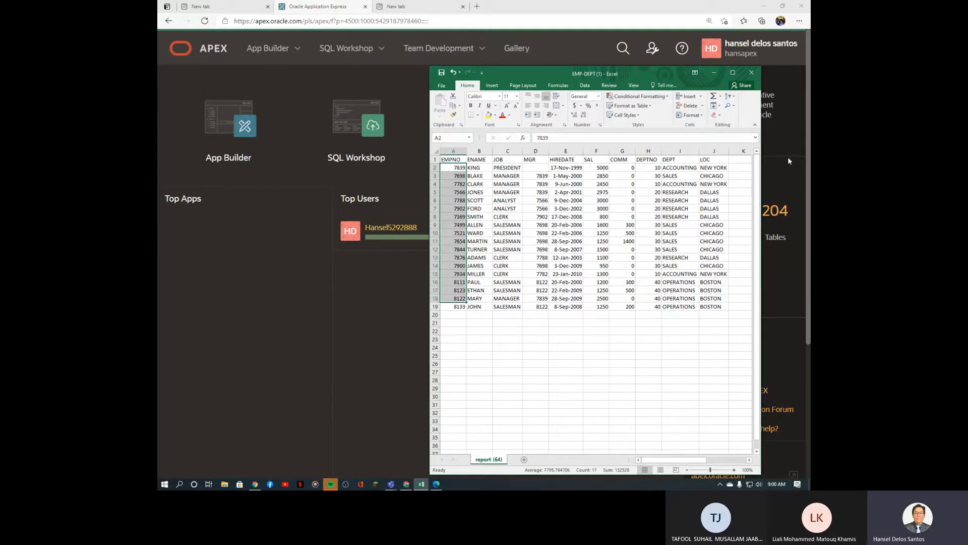
{"action": "left_click", "coordinate": [653, 149]}
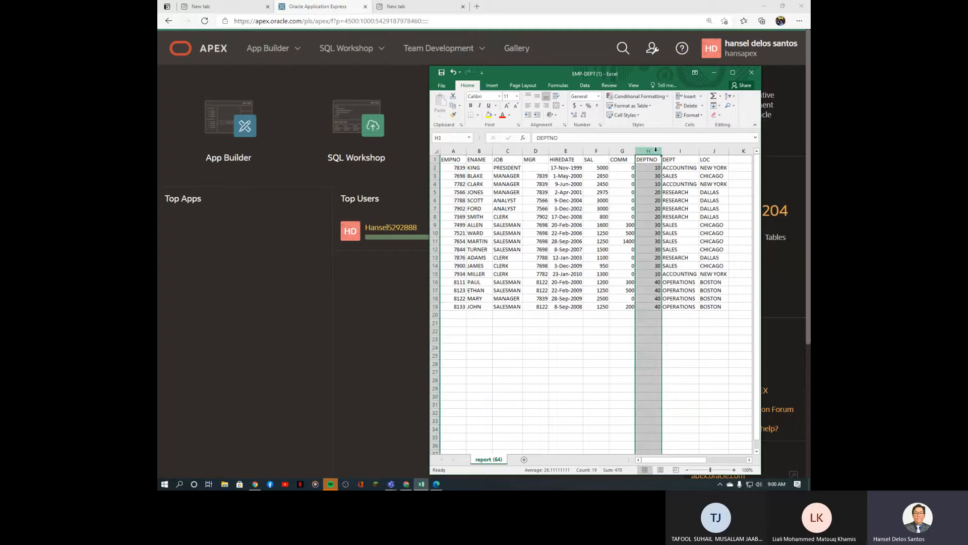
{"action": "key", "text": "ctrl+minus"}
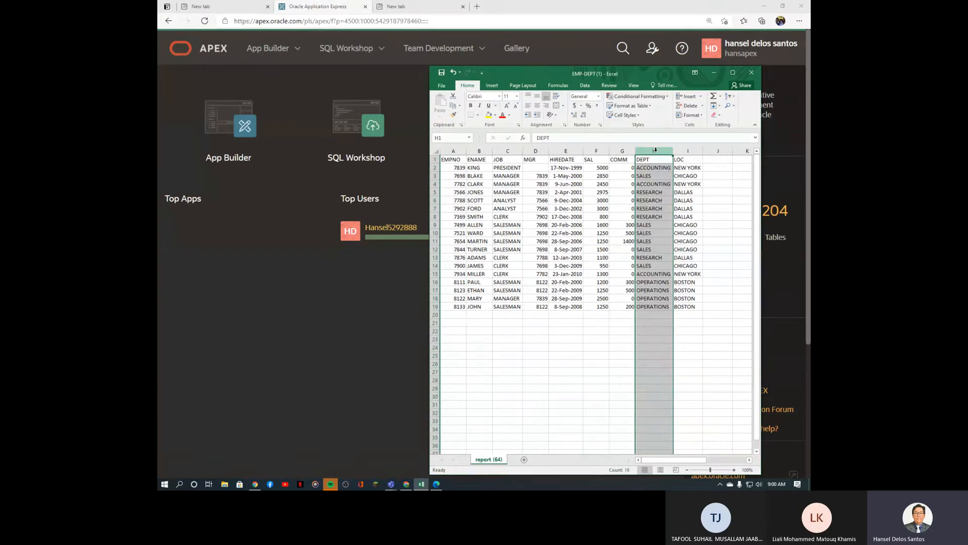
{"action": "left_click_drag", "start_coordinate": [451, 158], "coordinate": [682, 305]}
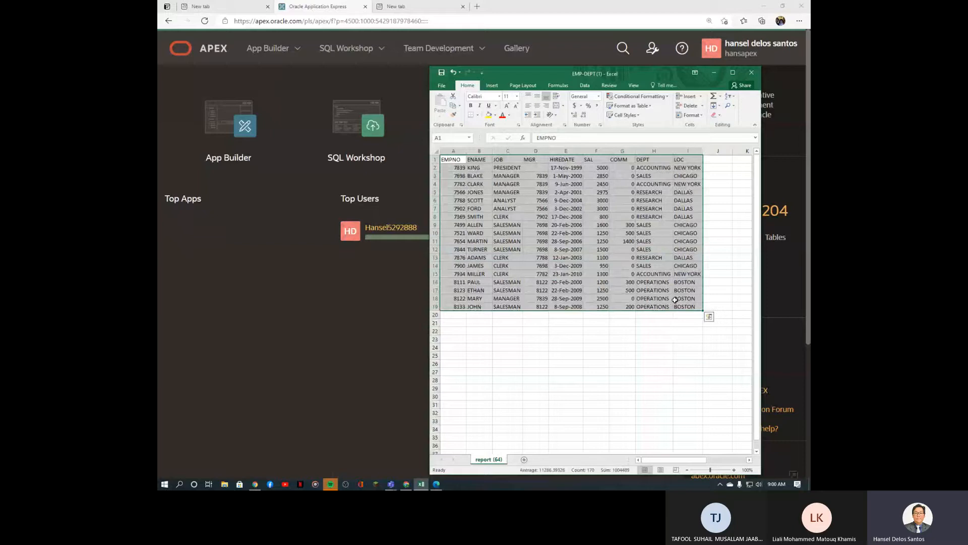
Step: Copy the employee table A1:I19 to the clipboard
{"action": "key", "text": "ctrl+c"}
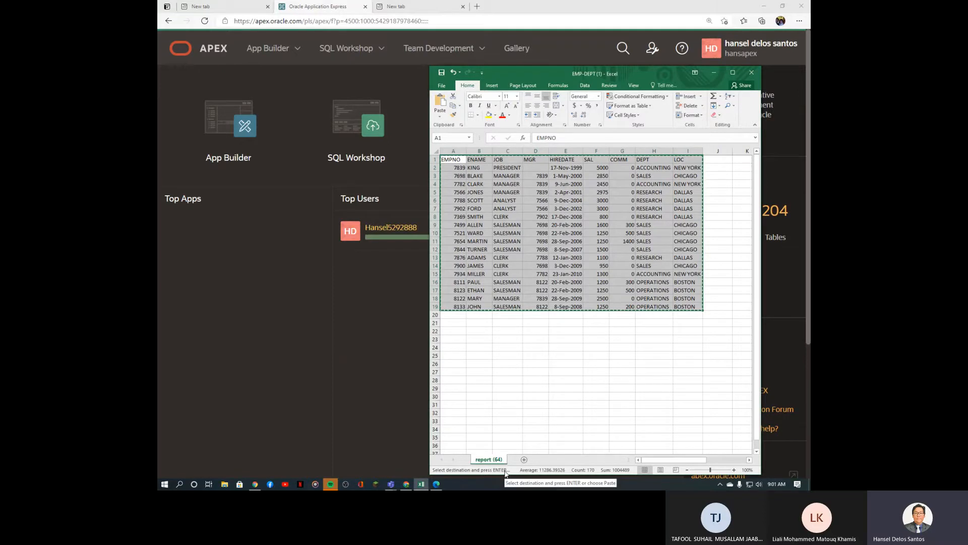
{"action": "mouse_move", "coordinate": [394, 480]}
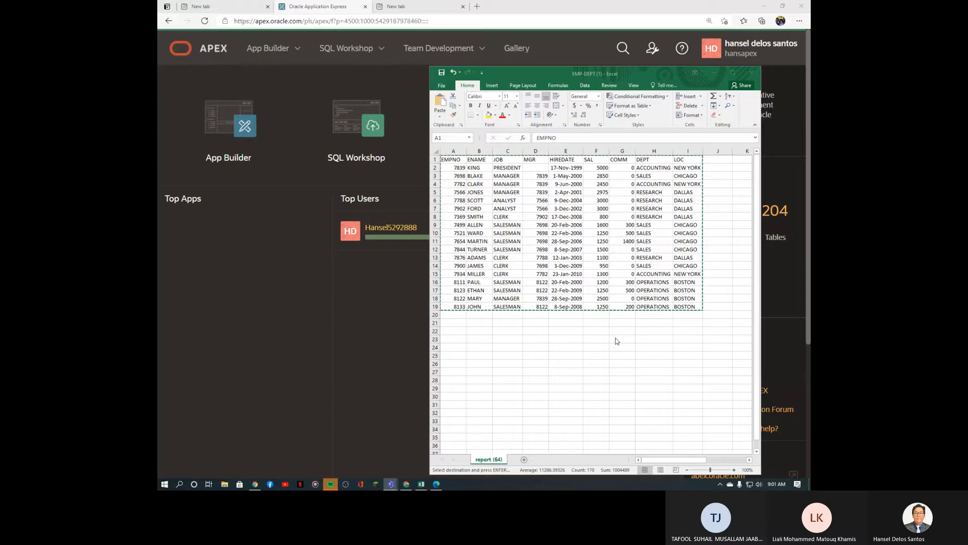
Step: Enter an ID number, a second name and 'web dev' into C28:E28
{"action": "left_click", "coordinate": [512, 383]}
{"action": "left_click", "coordinate": [512, 383]}
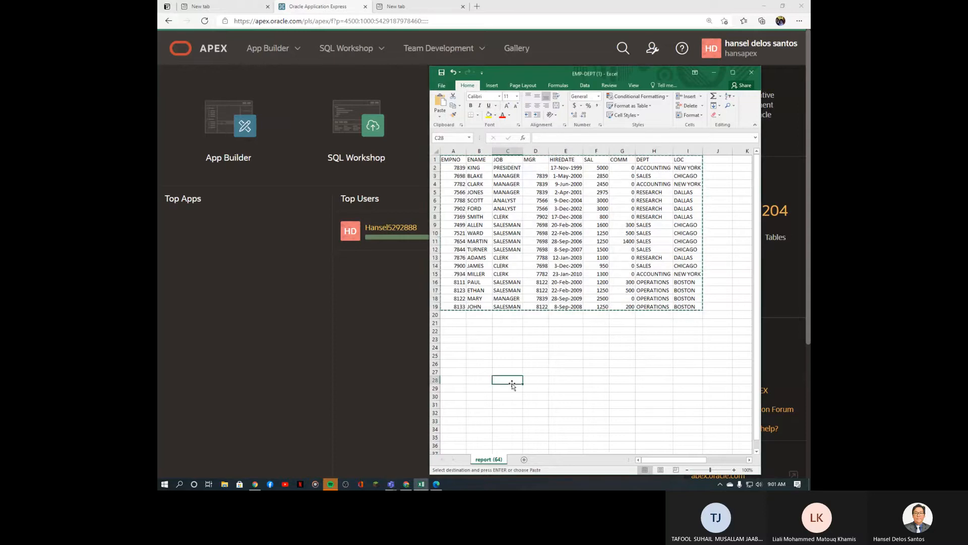
{"action": "type", "text": "425"}
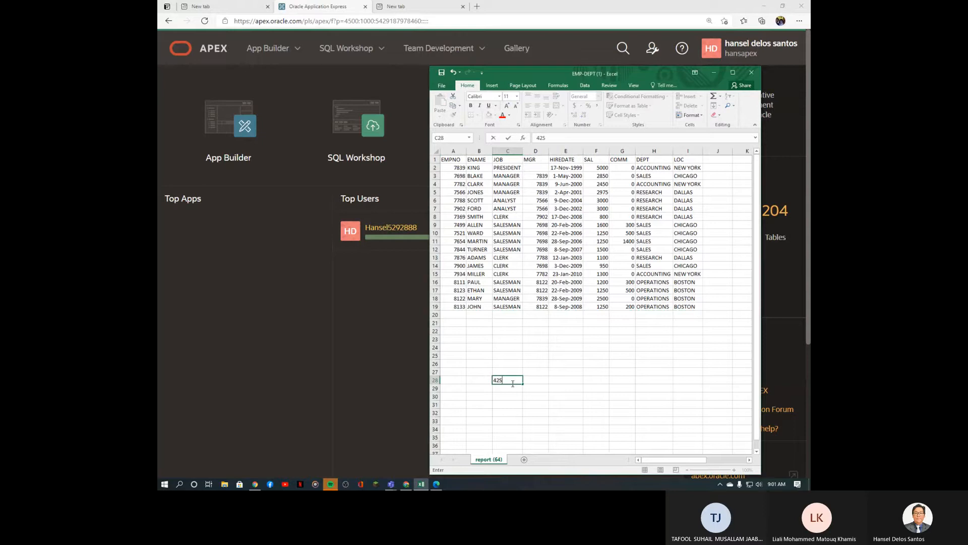
{"action": "type", "text": "1775"}
{"action": "key", "text": "Tab"}
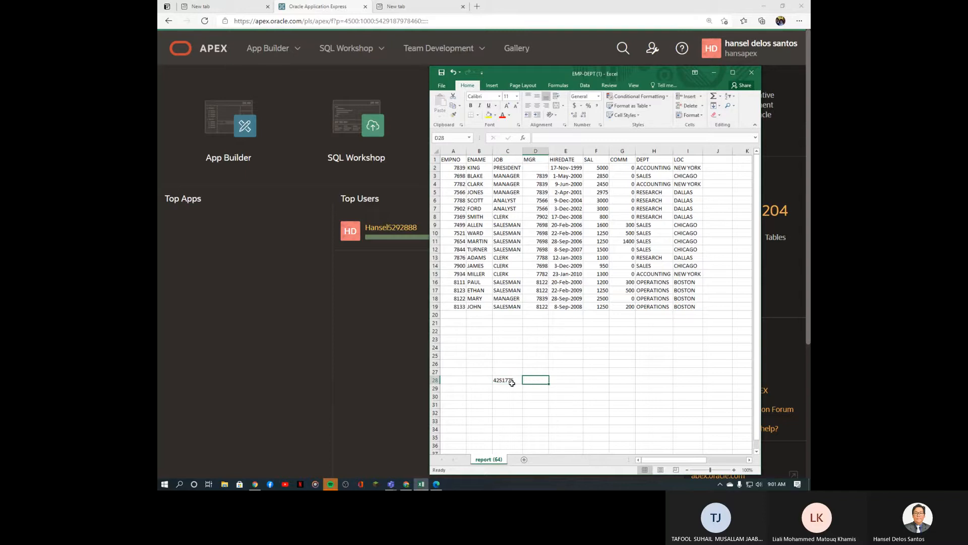
{"action": "type", "text": "musta"}
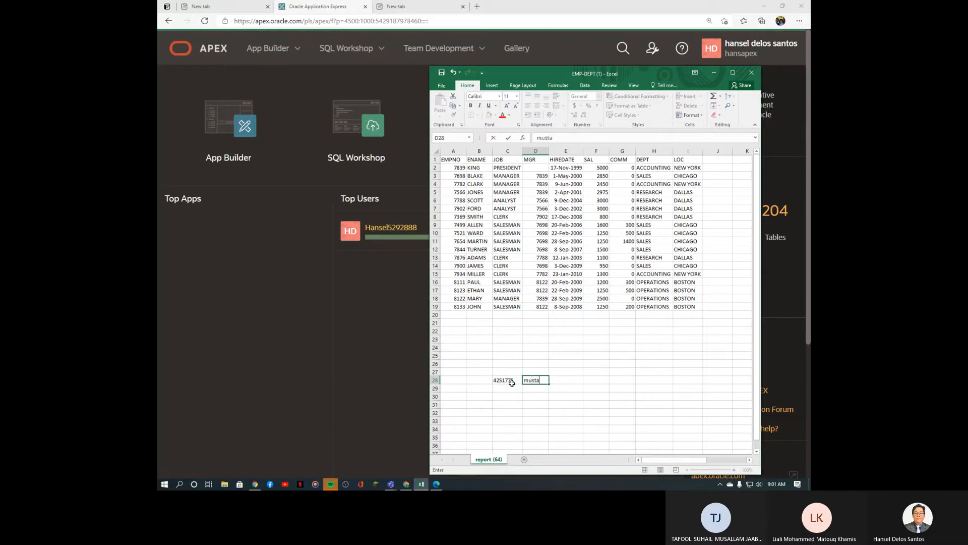
{"action": "key", "text": "Tab"}
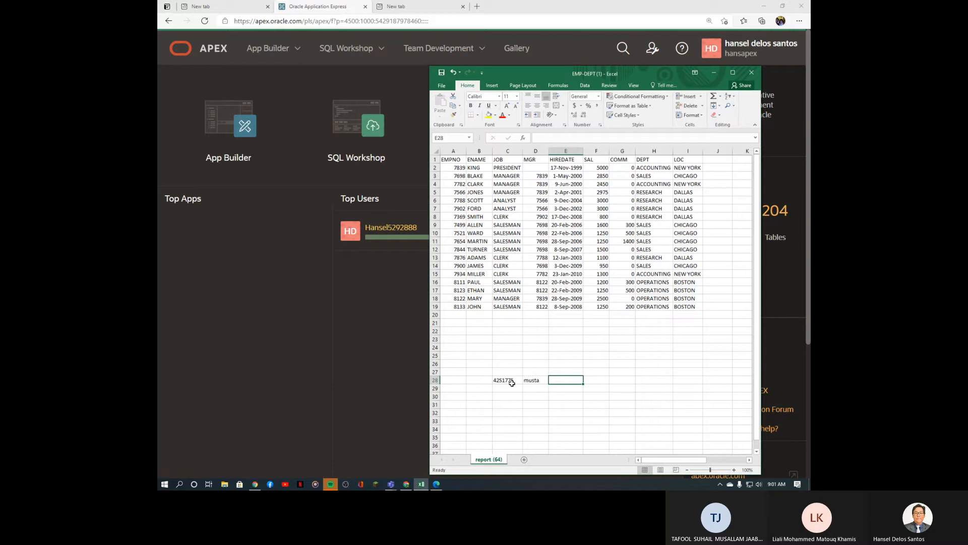
{"action": "type", "text": "web dev"}
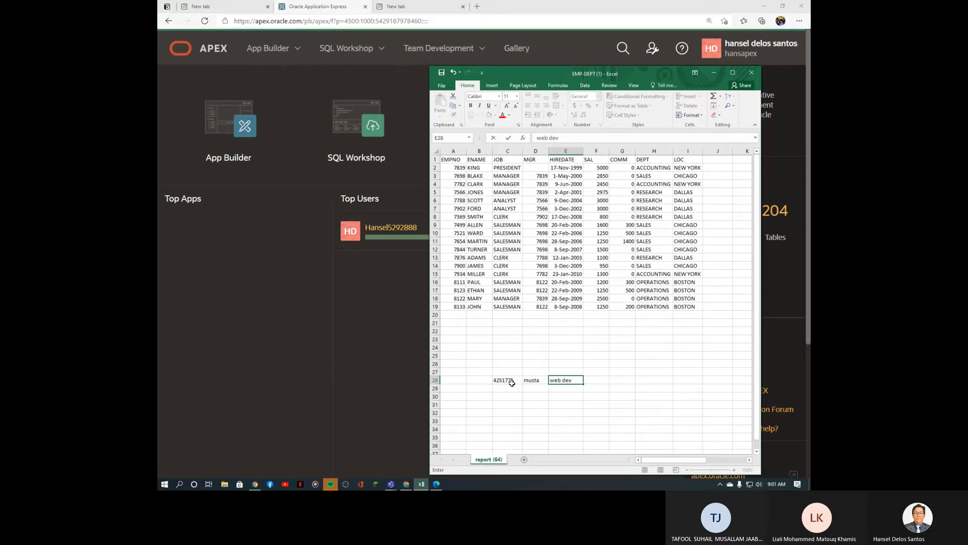
{"action": "key", "text": "Return"}
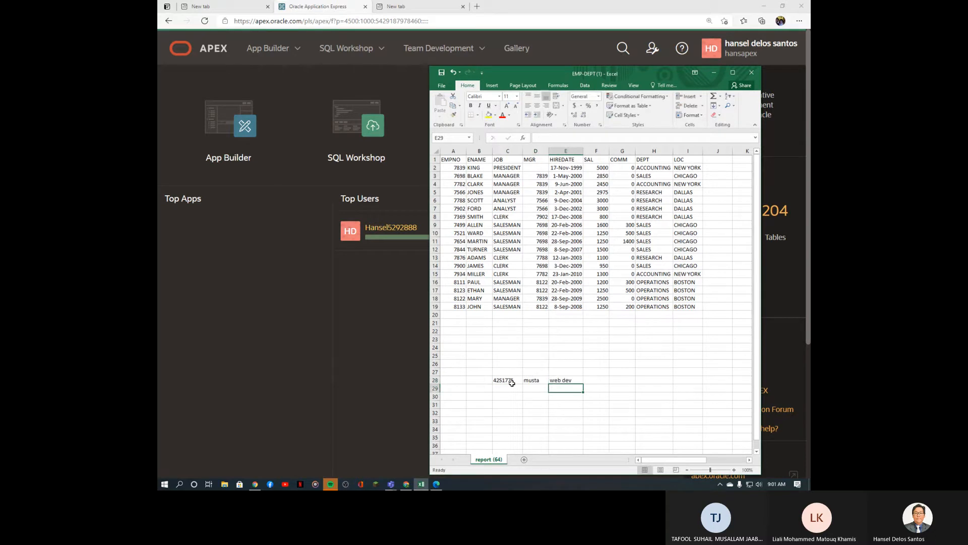
Step: Correct the name in D28, add a first name in B28 and move the Excel window aside
{"action": "left_click", "coordinate": [543, 378]}
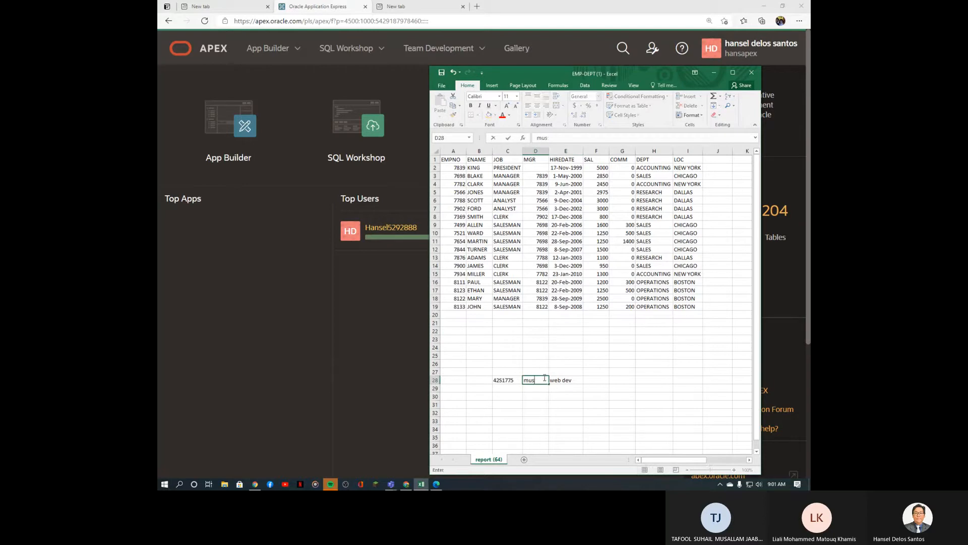
{"action": "key", "text": "Return"}
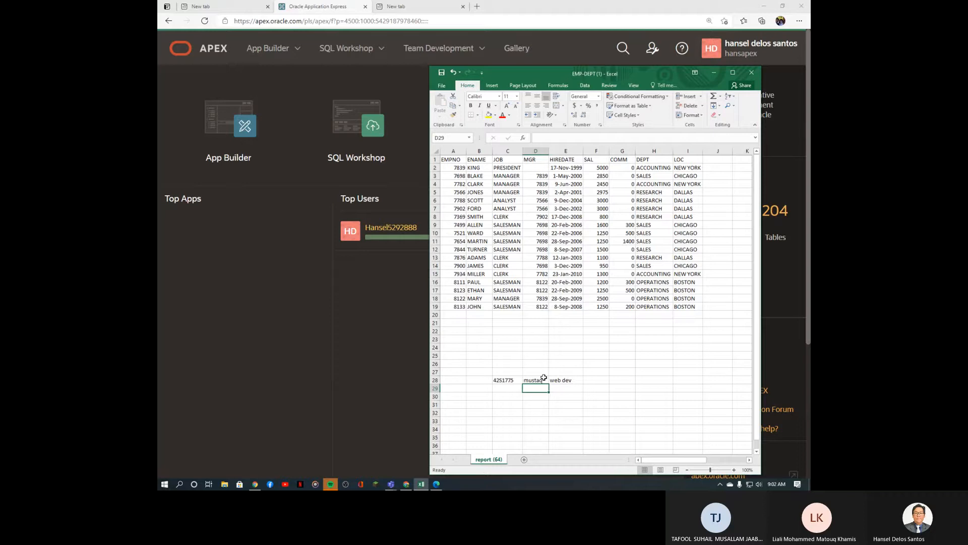
{"action": "key", "text": "Up"}
{"action": "key", "text": "Left"}
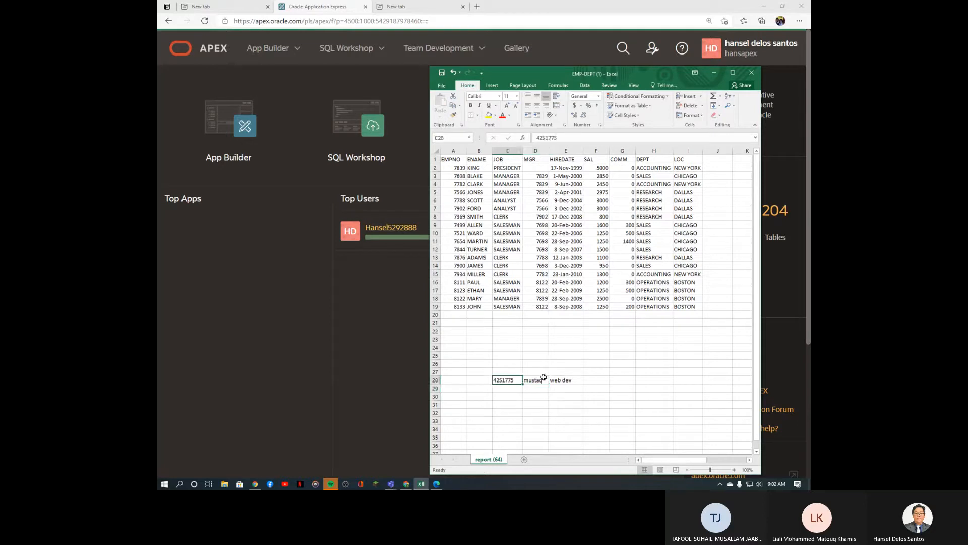
{"action": "key", "text": "Left"}
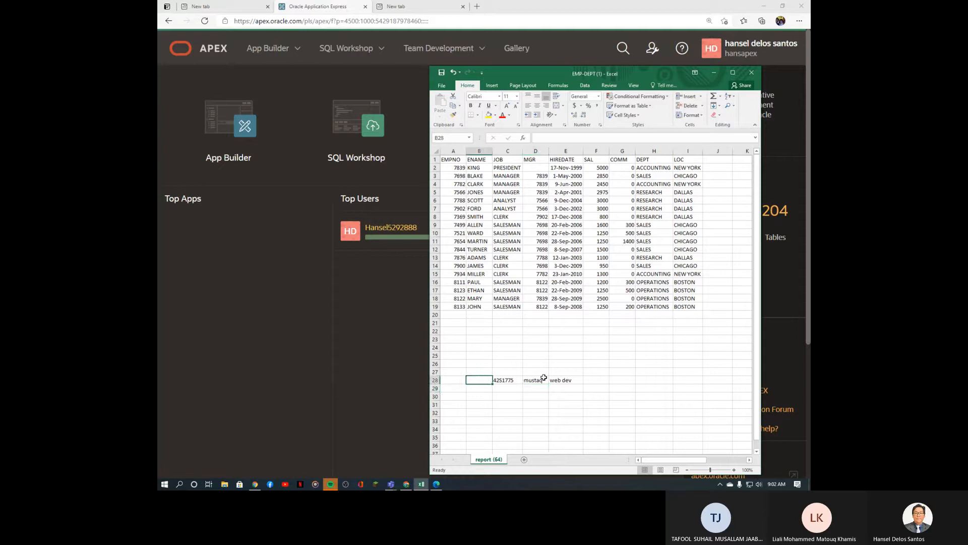
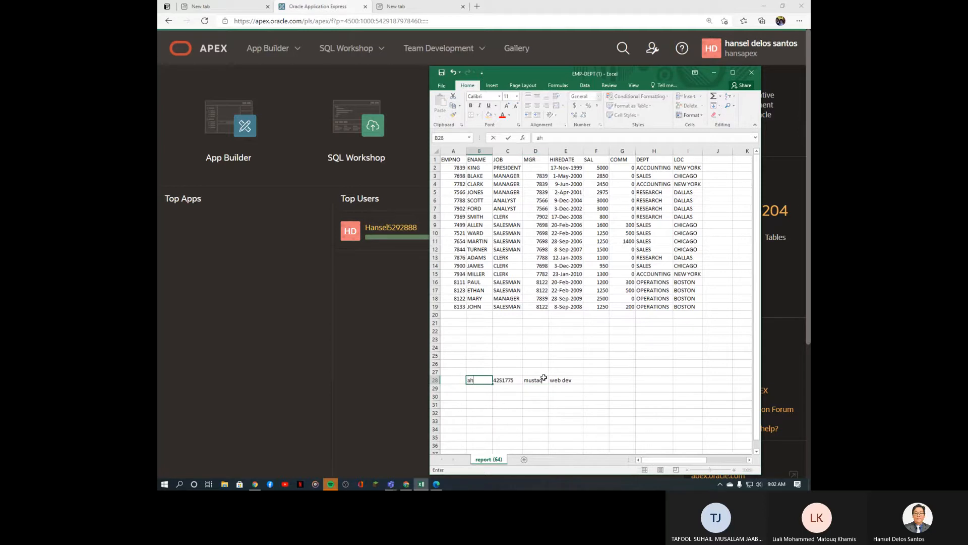
{"action": "key", "text": "Return"}
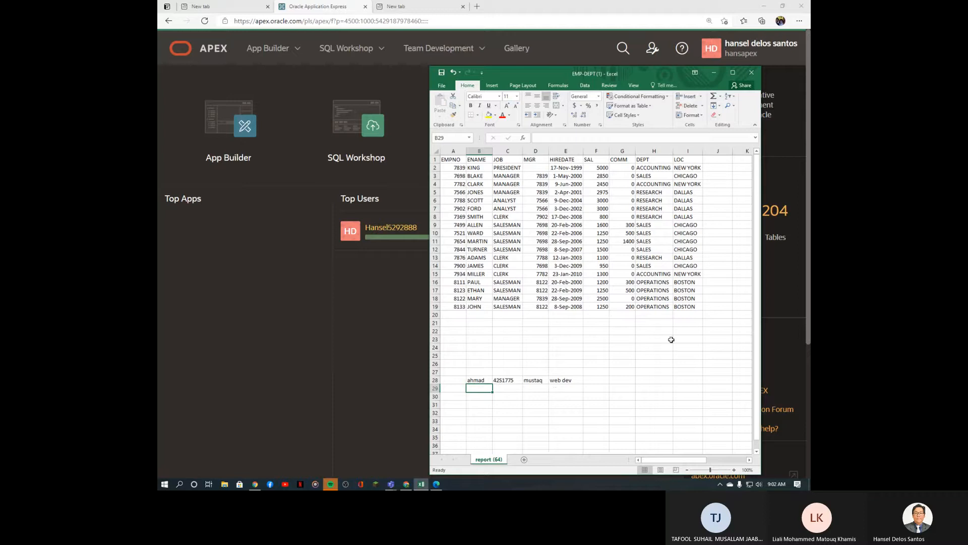
{"action": "left_click", "coordinate": [758, 456]}
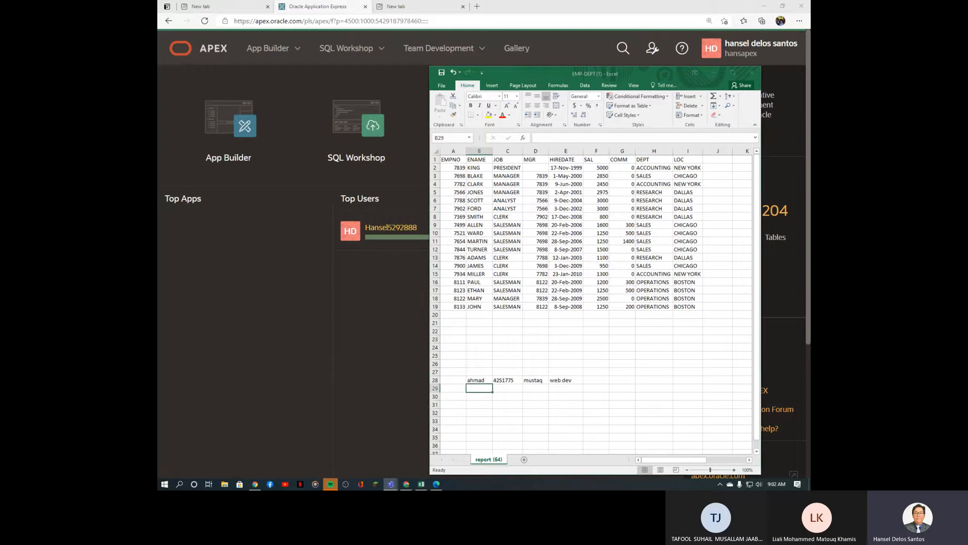
{"action": "left_click_drag", "start_coordinate": [532, 74], "coordinate": [428, 156]}
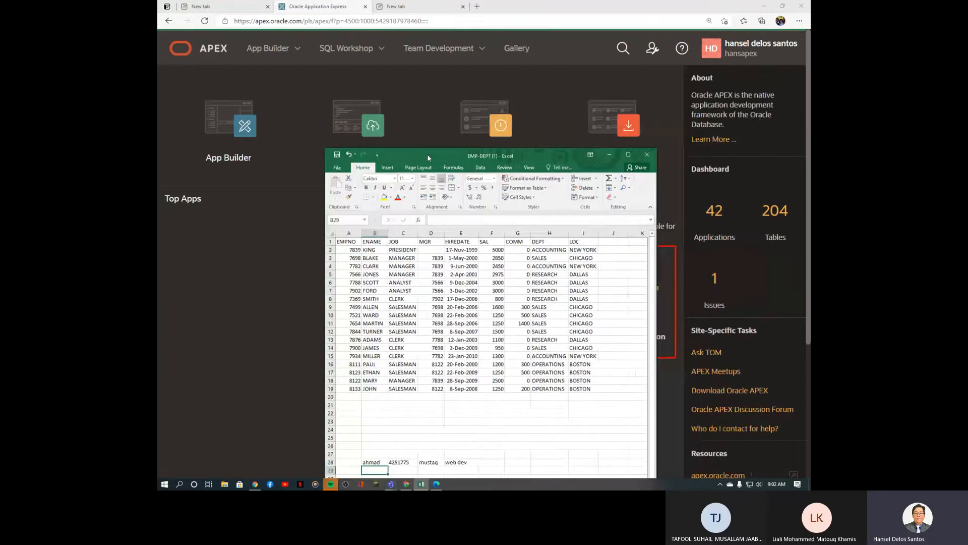
Step: Select the new row's entries B28:E28 and shift the Excel window further down
{"action": "left_click", "coordinate": [373, 463]}
{"action": "left_click_drag", "start_coordinate": [373, 463], "coordinate": [469, 471]}
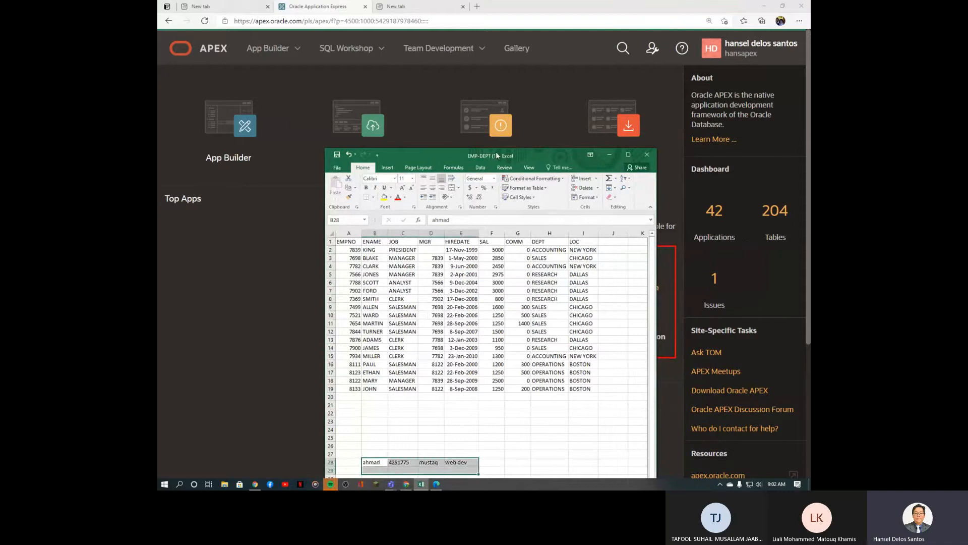
{"action": "left_click_drag", "start_coordinate": [496, 153], "coordinate": [505, 168]}
Step: Open SQL Workshop's Data Workshop, start Load Data and switch to the Copy and Paste option
{"action": "left_click", "coordinate": [256, 344]}
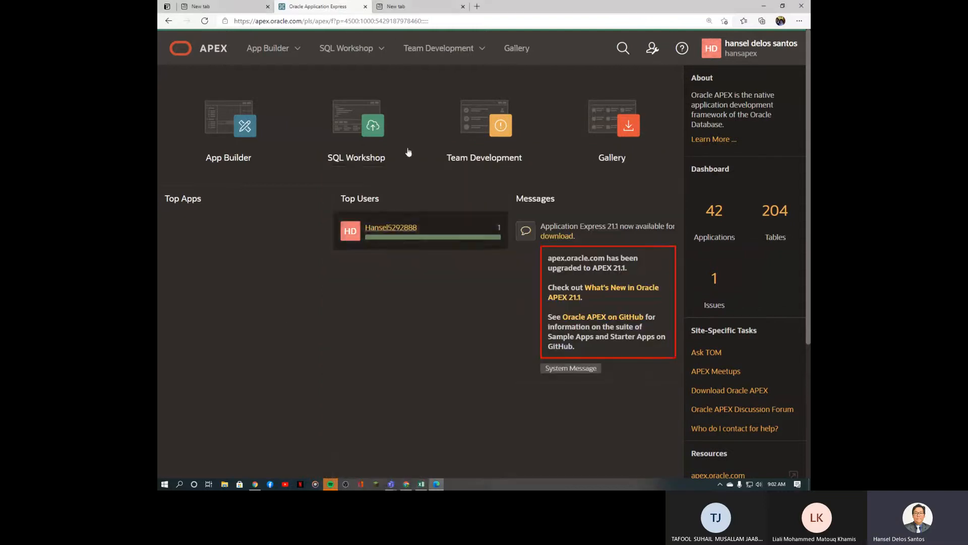
{"action": "left_click", "coordinate": [382, 50]}
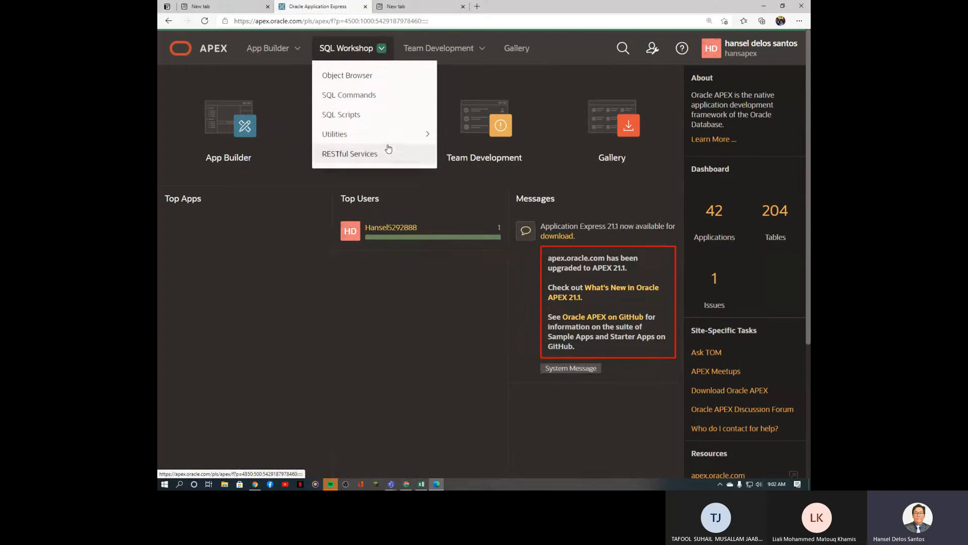
{"action": "mouse_move", "coordinate": [389, 137]}
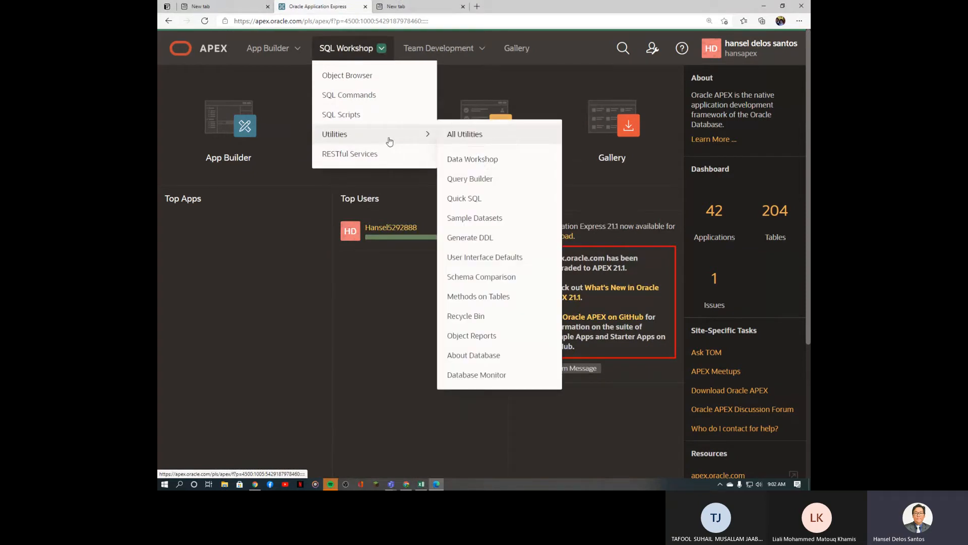
{"action": "left_click", "coordinate": [483, 160]}
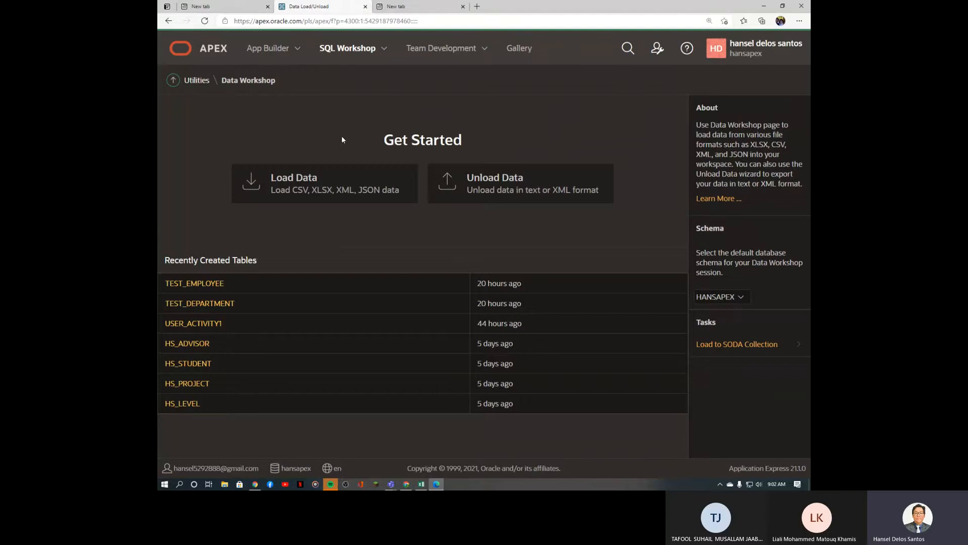
{"action": "left_click", "coordinate": [324, 188]}
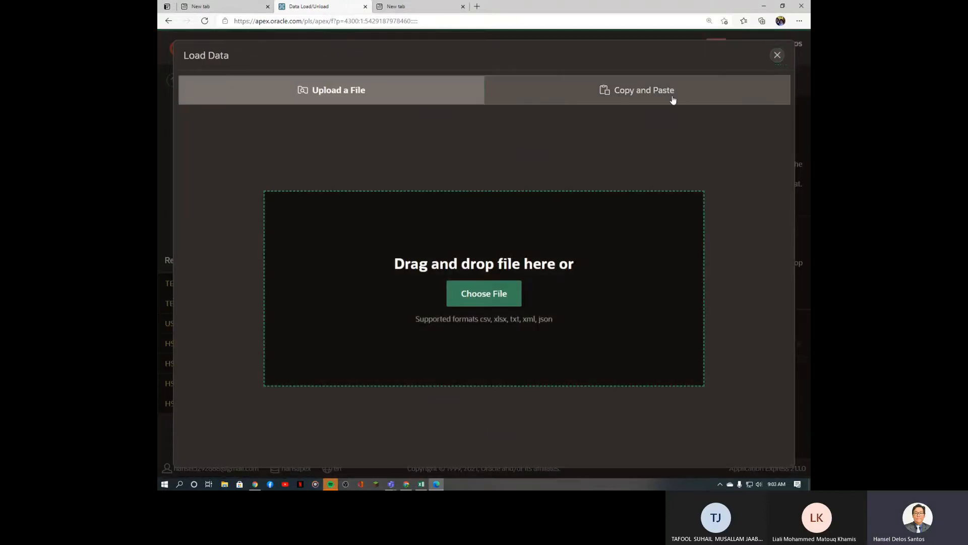
{"action": "left_click", "coordinate": [673, 98]}
{"action": "left_click", "coordinate": [507, 207]}
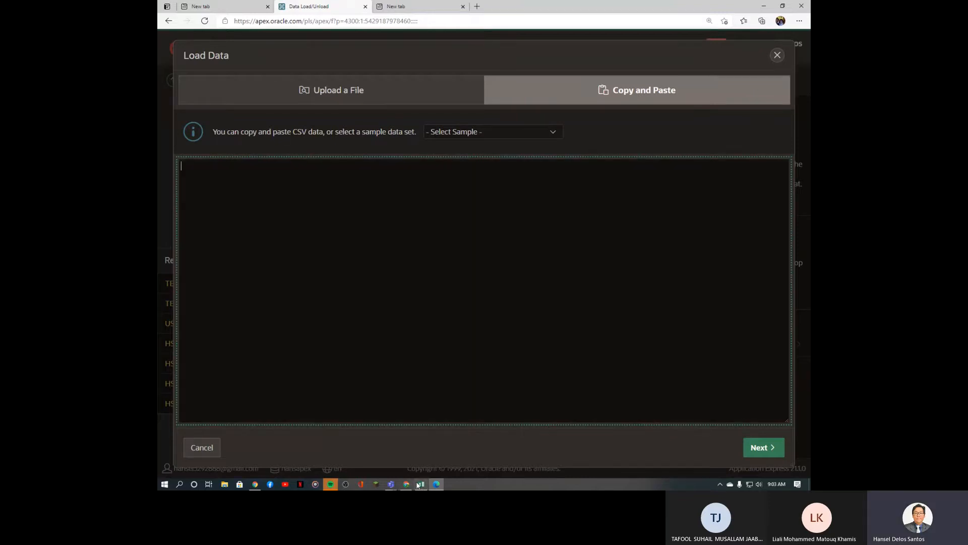
Step: Copy A1:I19 from Excel, paste it into the Load Data text area and continue
{"action": "left_click", "coordinate": [421, 484]}
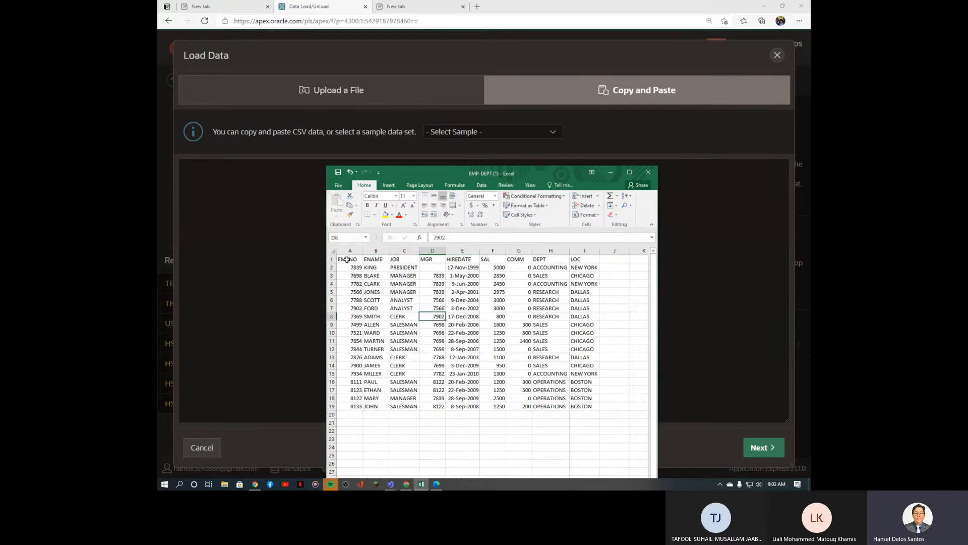
{"action": "left_click_drag", "start_coordinate": [348, 259], "coordinate": [590, 411]}
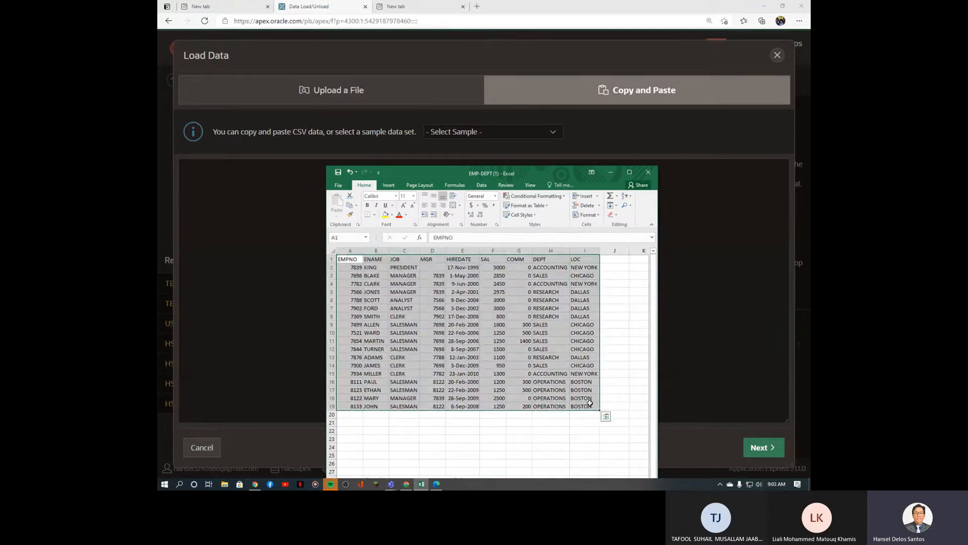
{"action": "key", "text": "ctrl+c"}
{"action": "left_click", "coordinate": [681, 315]}
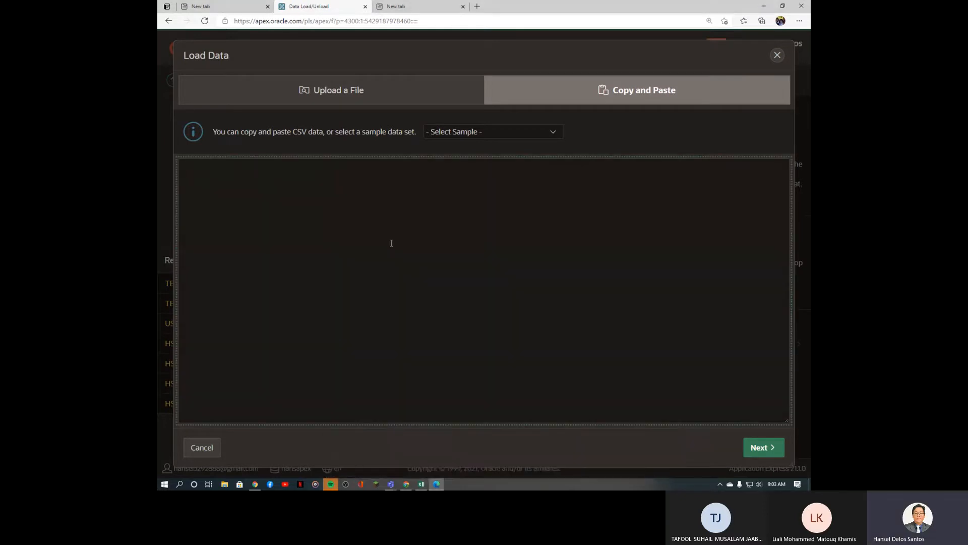
{"action": "key", "text": "ctrl+v"}
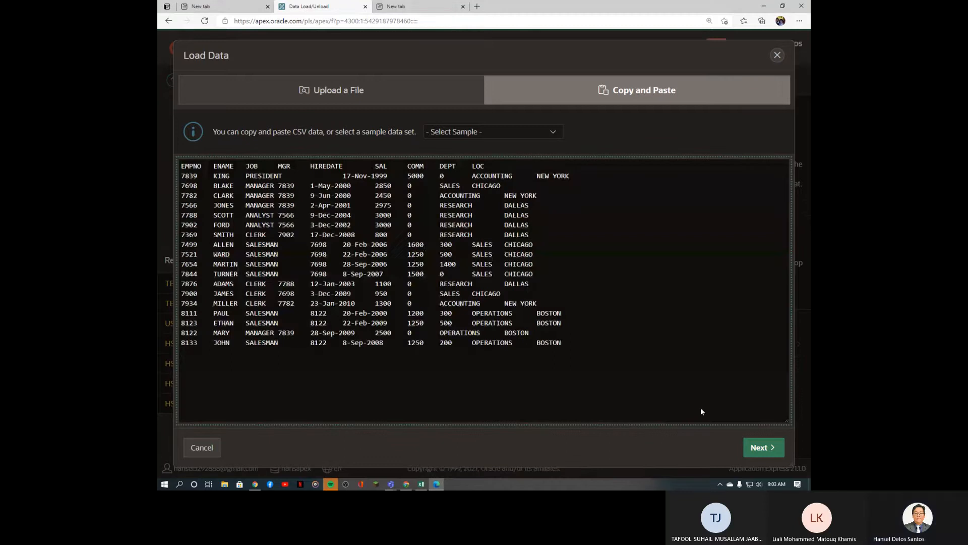
{"action": "left_click_drag", "start_coordinate": [744, 413], "coordinate": [347, 392]}
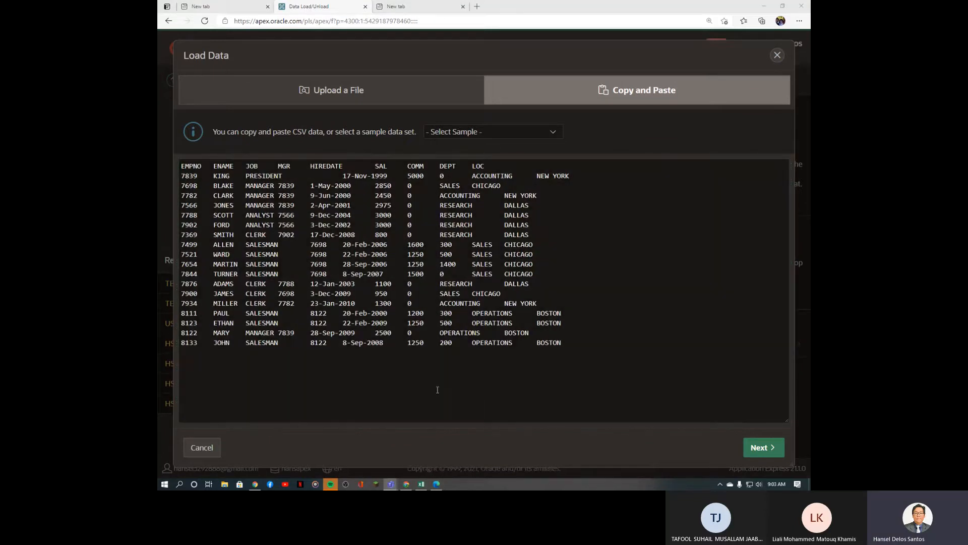
{"action": "left_click", "coordinate": [760, 448]}
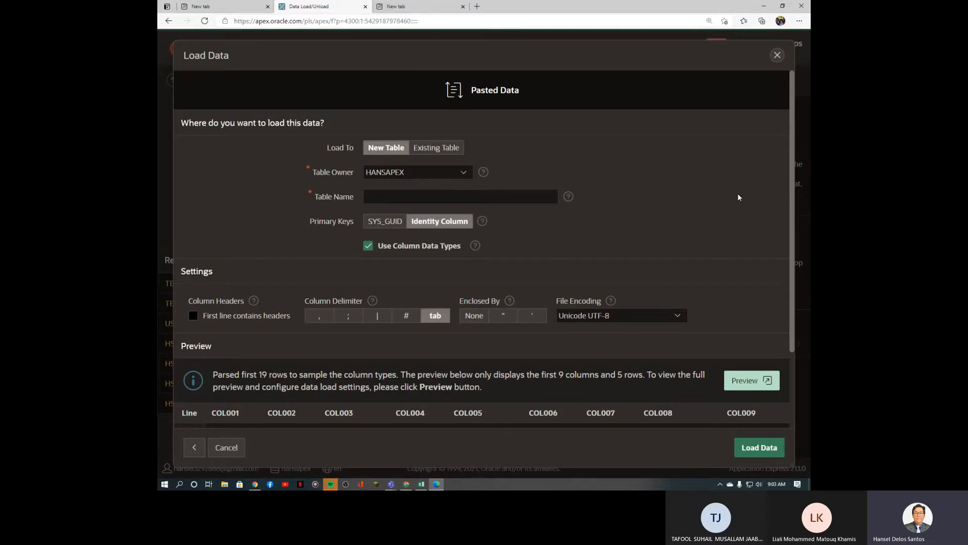
Step: Name the new table ACTIVITY5_EMPLOYEE and treat the first line as column headers
{"action": "left_click", "coordinate": [407, 198]}
{"action": "type", "text": "ACTIVITY5_EMPLOYEE"}
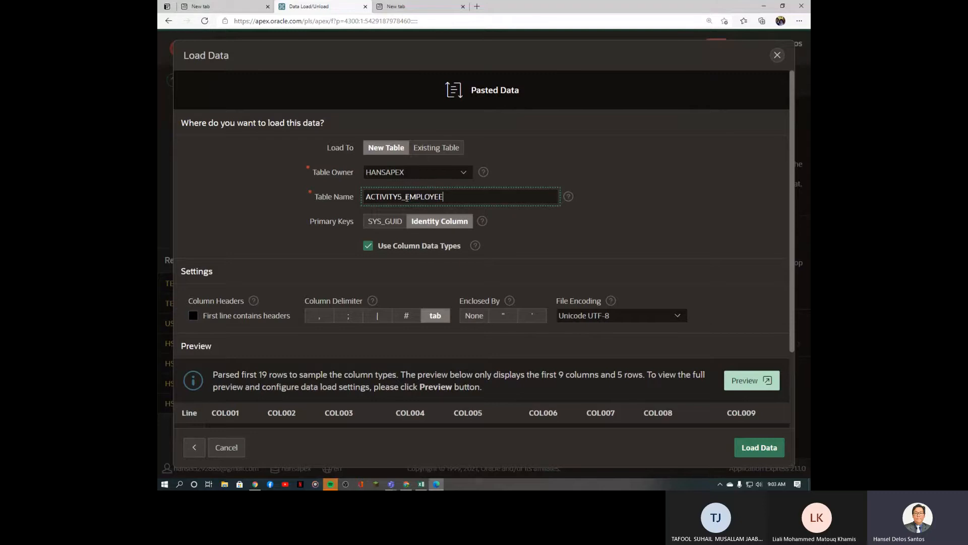
{"action": "left_click", "coordinate": [407, 279]}
{"action": "scroll", "coordinate": [407, 280], "scroll_direction": "down", "scroll_amount": 3}
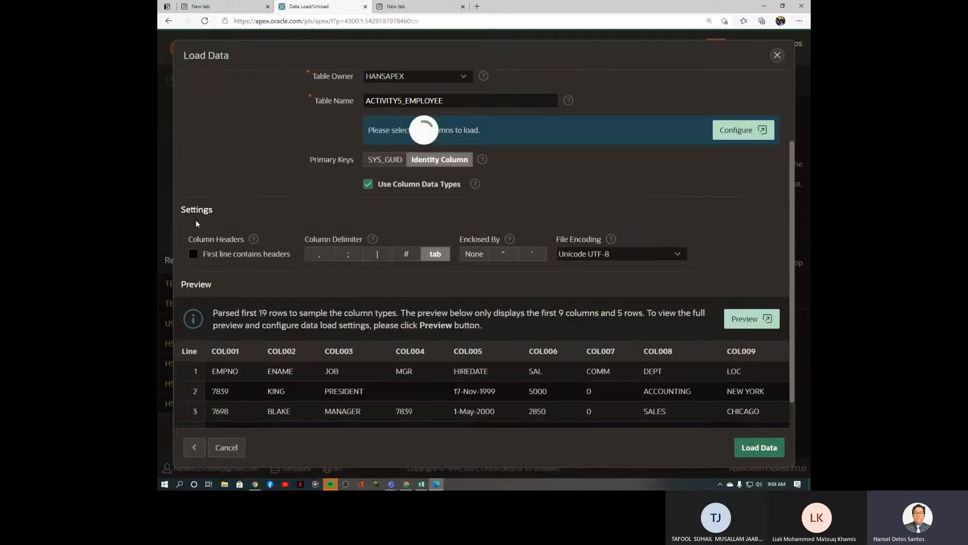
{"action": "left_click", "coordinate": [193, 254]}
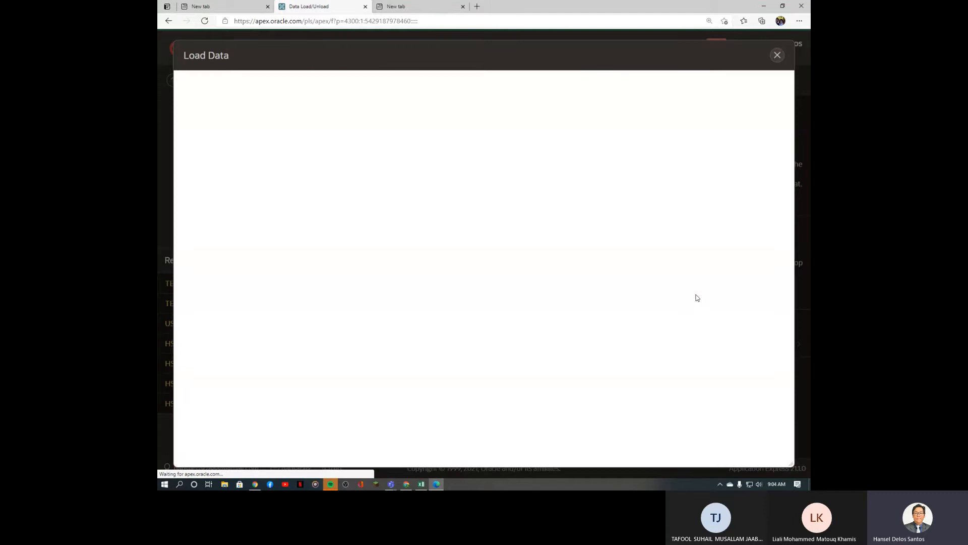
{"action": "scroll", "coordinate": [695, 293], "scroll_direction": "down", "scroll_amount": 3}
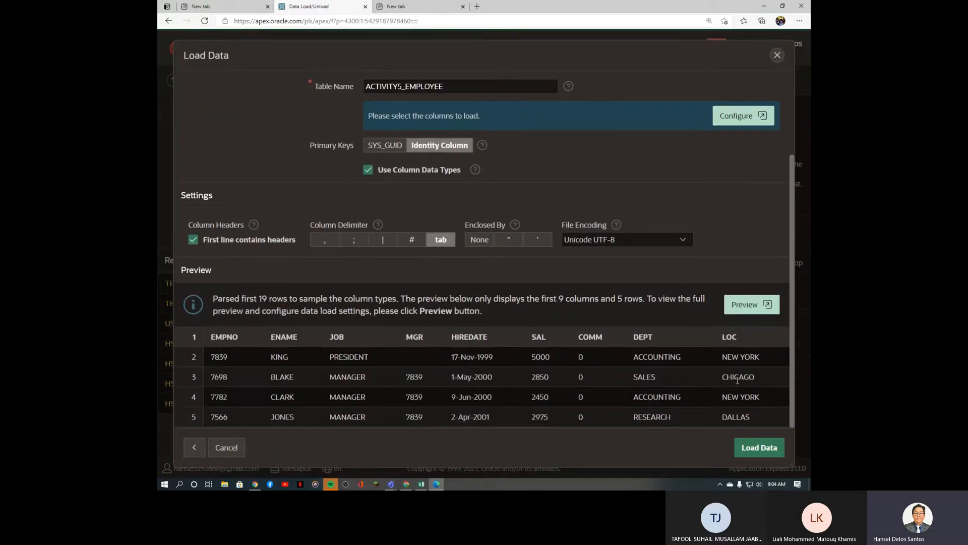
{"action": "scroll", "coordinate": [576, 350], "scroll_direction": "up", "scroll_amount": 3}
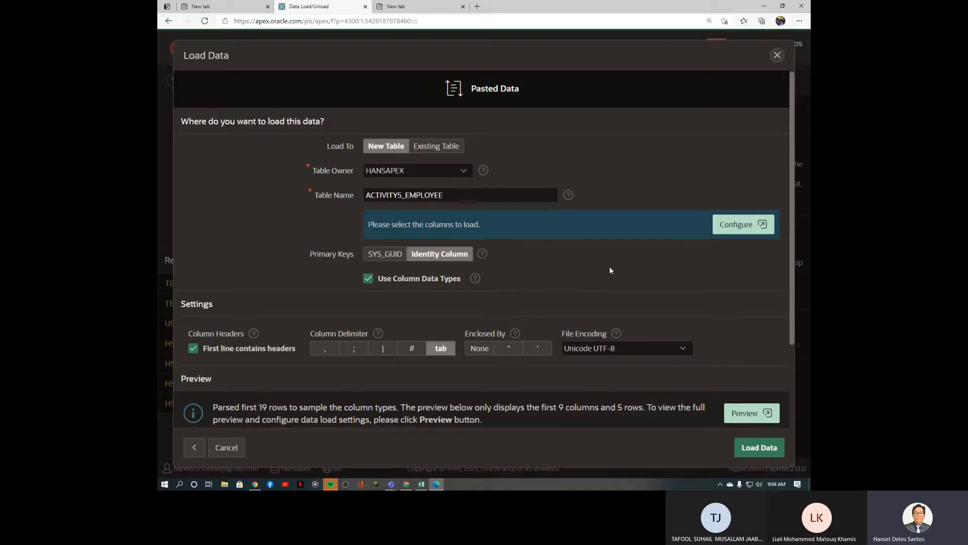
{"action": "scroll", "coordinate": [609, 267], "scroll_direction": "down", "scroll_amount": 2}
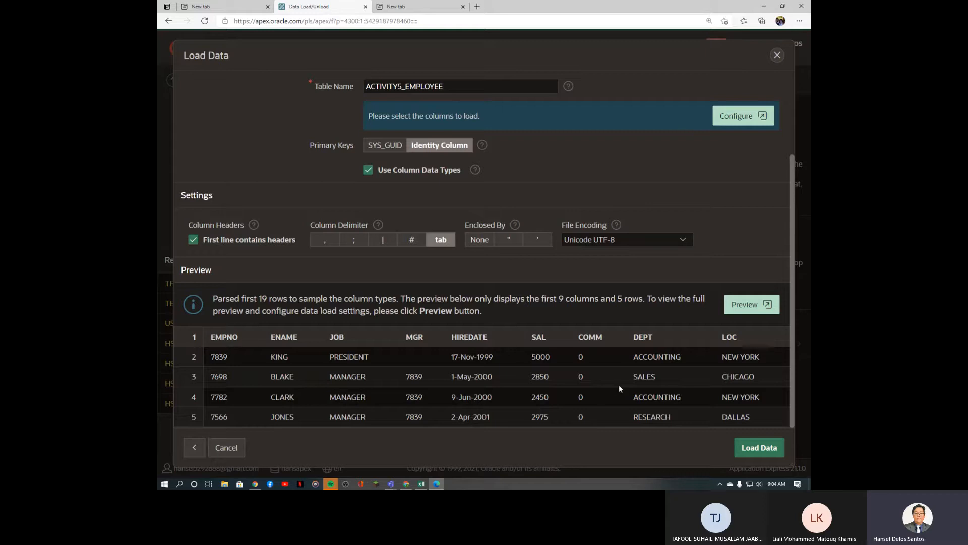
{"action": "scroll", "coordinate": [572, 267], "scroll_direction": "up", "scroll_amount": 3}
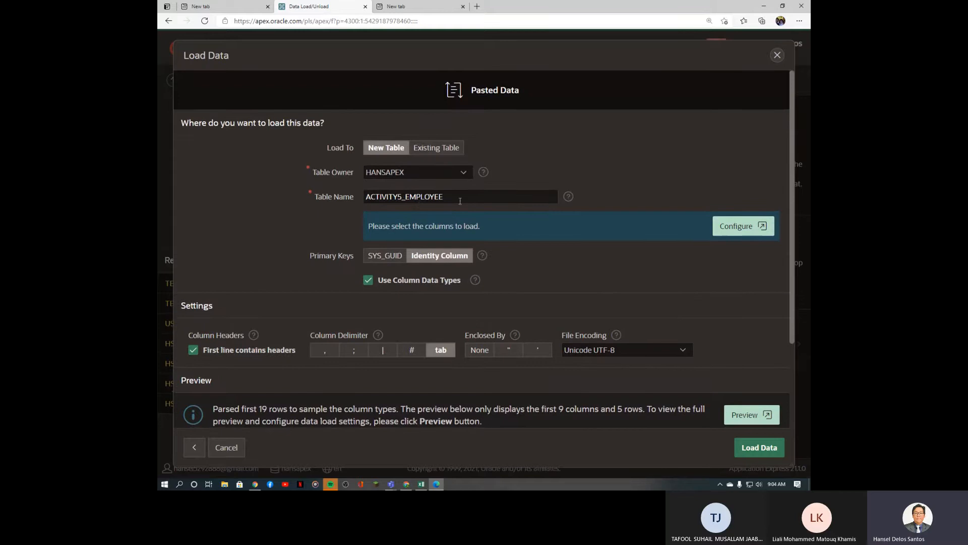
{"action": "left_click_drag", "start_coordinate": [403, 199], "coordinate": [364, 199]}
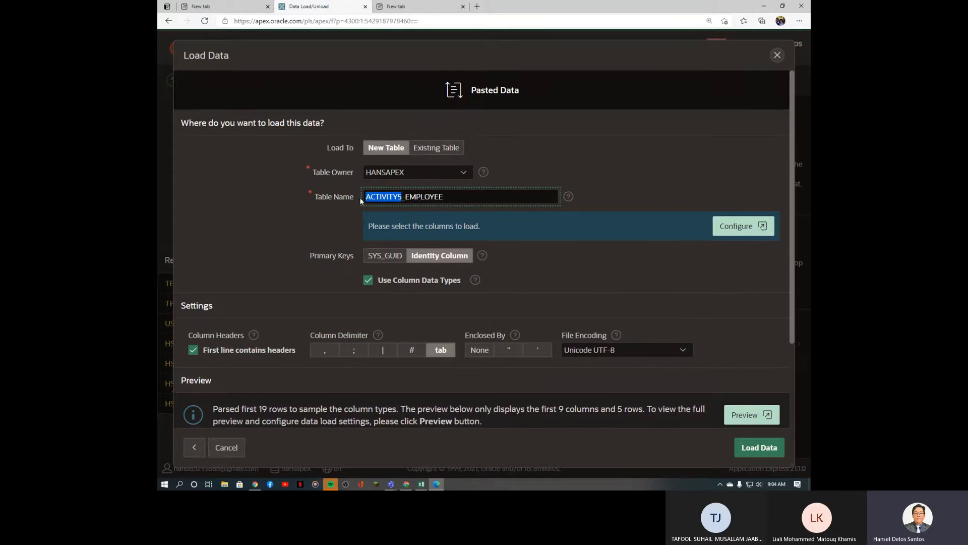
{"action": "left_click", "coordinate": [659, 271]}
Step: Load the pasted data into ACTIVITY5_EMPLOYEE and browse its 18 employee rows on the Data tab
{"action": "left_click", "coordinate": [762, 449]}
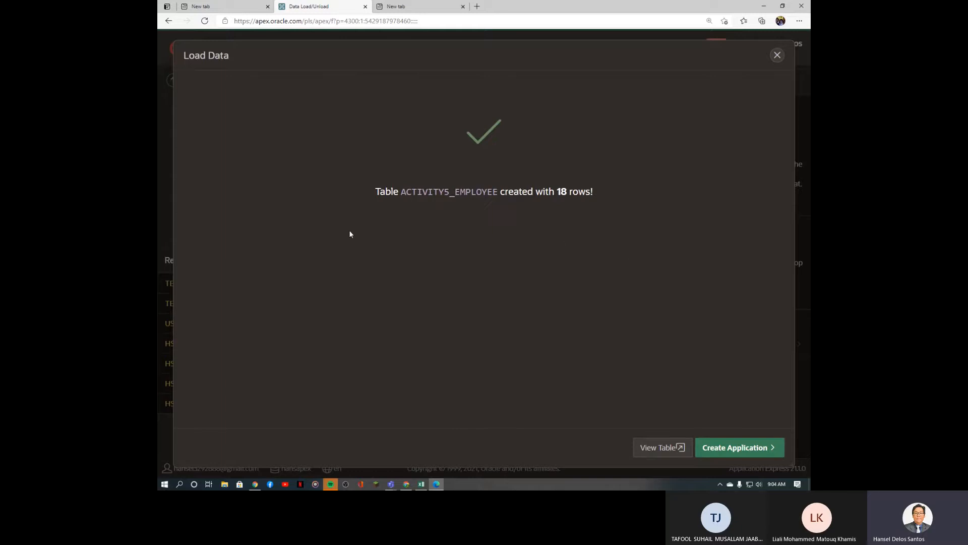
{"action": "left_click", "coordinate": [662, 454]}
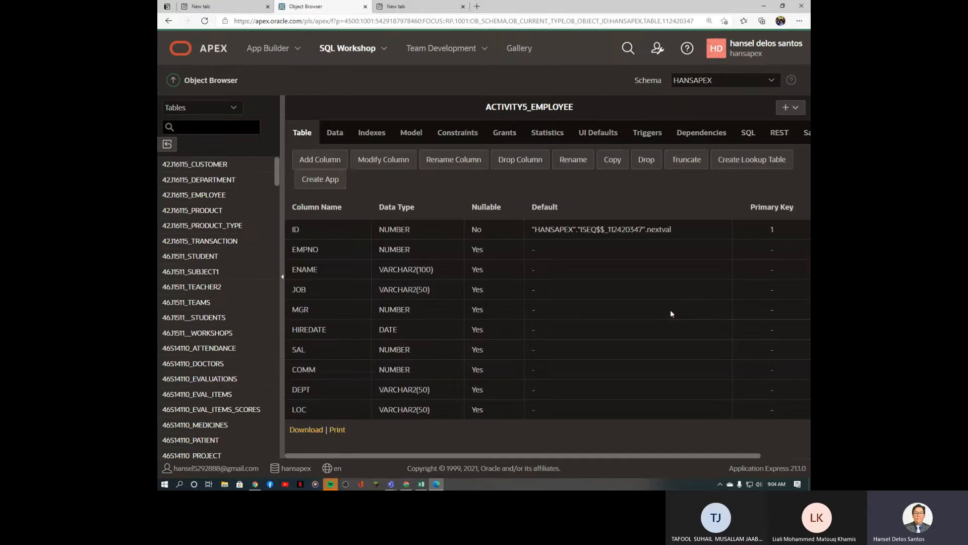
{"action": "left_click", "coordinate": [338, 135]}
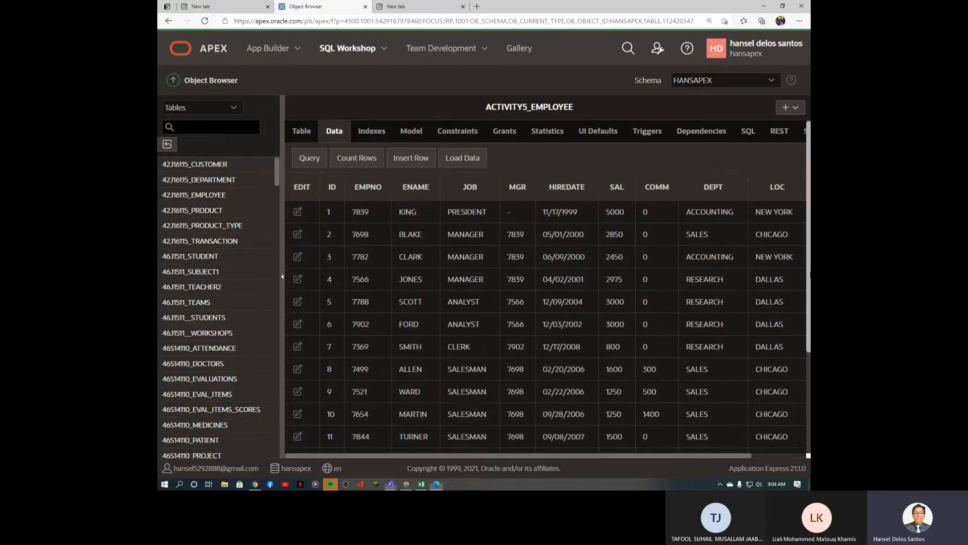
{"action": "scroll", "coordinate": [544, 303], "scroll_direction": "down", "scroll_amount": 1}
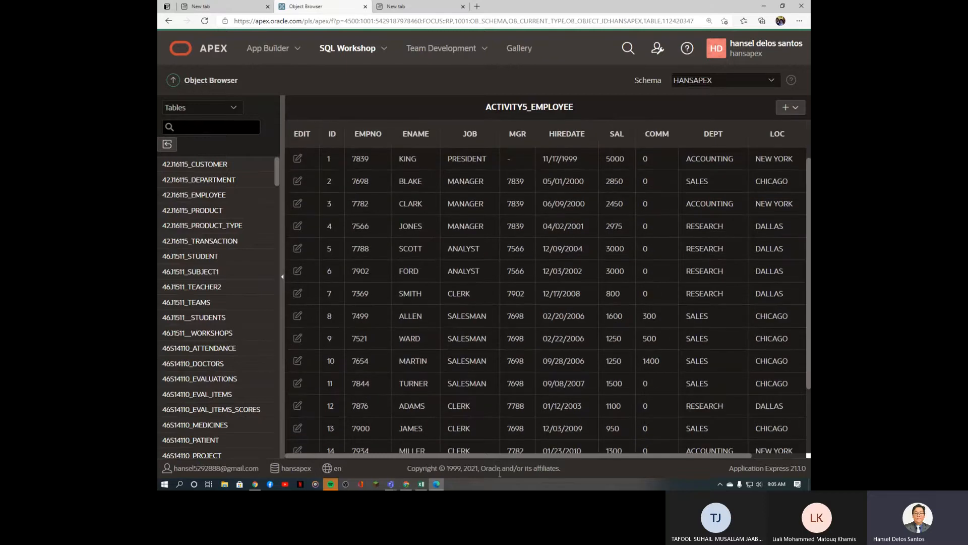
{"action": "left_click", "coordinate": [421, 484]}
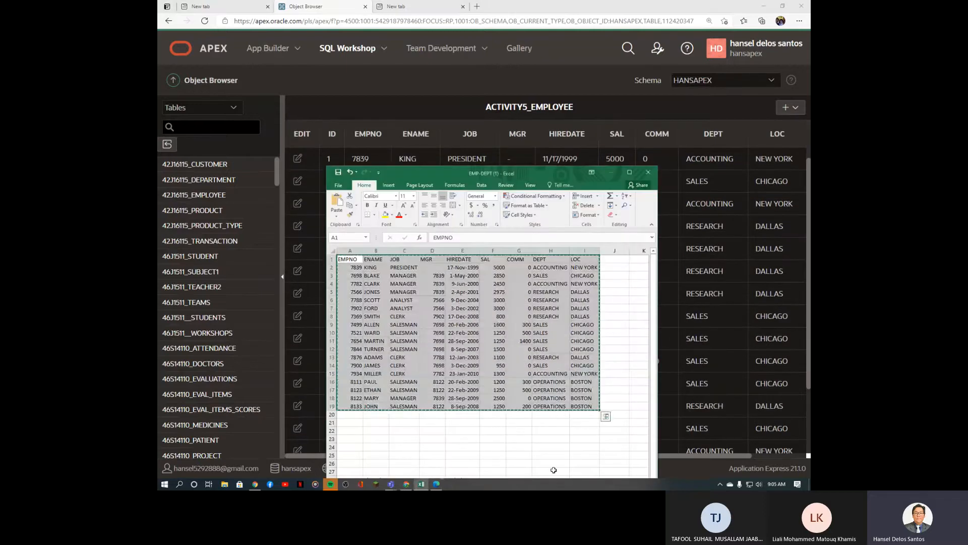
Step: Reposition the Excel window and check the EVAL and EVALDATE columns, then return to APEX
{"action": "left_click_drag", "start_coordinate": [570, 173], "coordinate": [540, 110]}
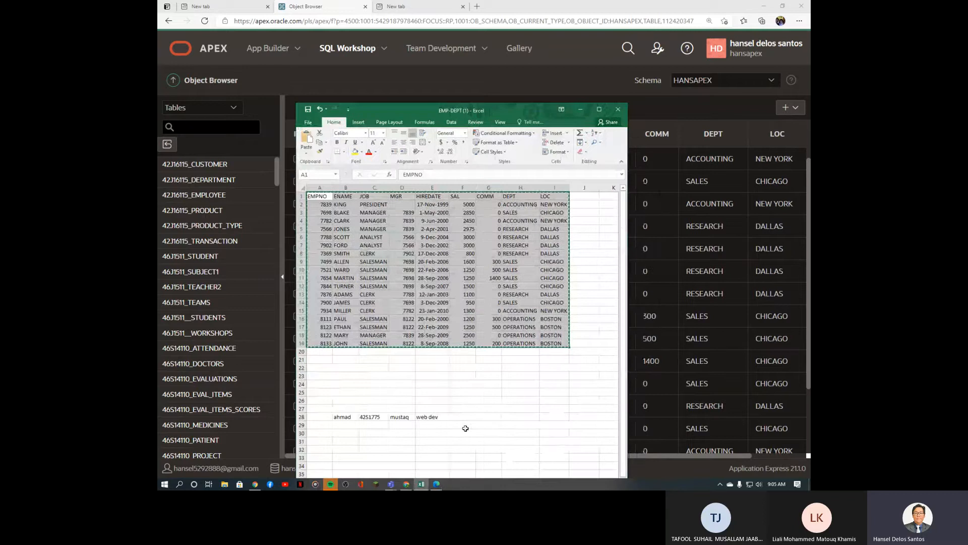
{"action": "left_click", "coordinate": [587, 204]}
{"action": "key", "text": "Right"}
{"action": "key", "text": "Right"}
{"action": "key", "text": "Right"}
{"action": "key", "text": "Right"}
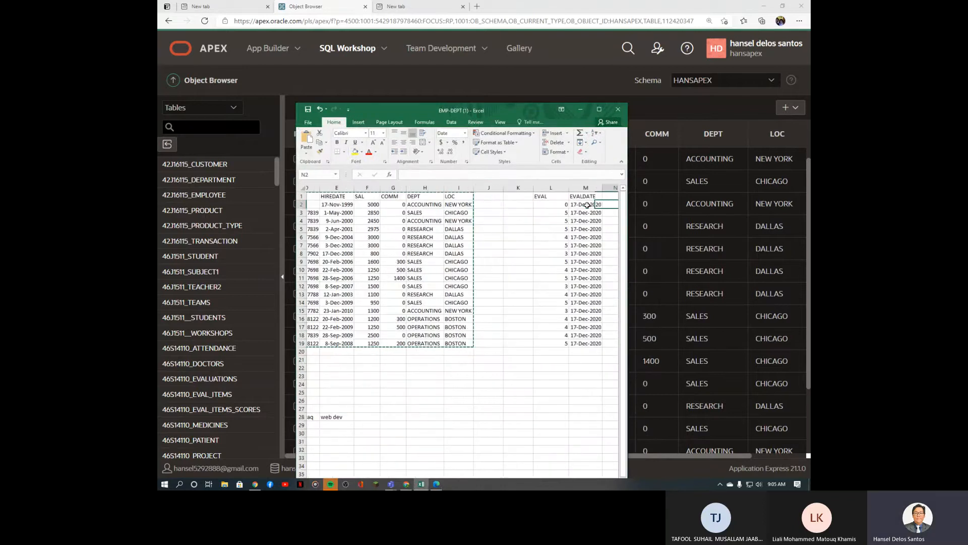
{"action": "key", "text": "Up"}
{"action": "key", "text": "Left"}
{"action": "key", "text": "Left"}
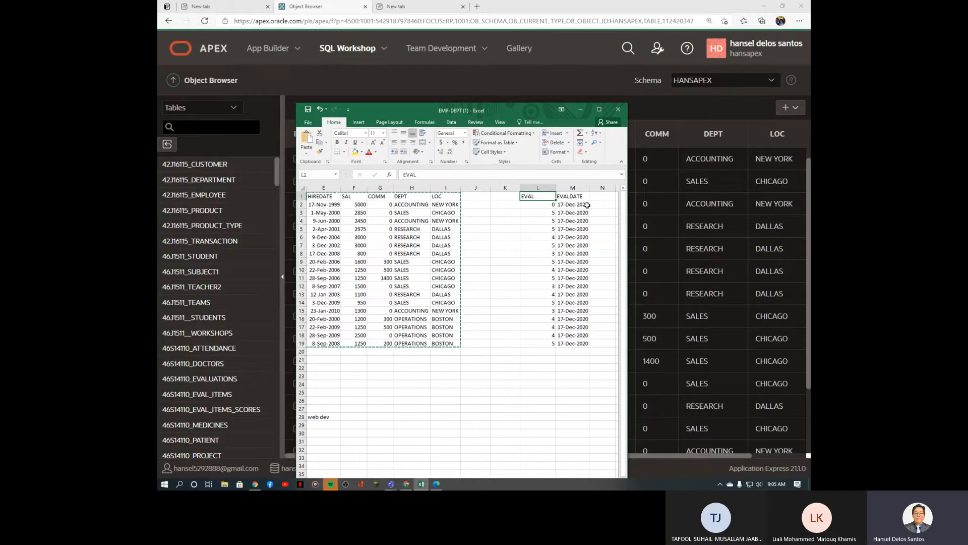
{"action": "left_click", "coordinate": [810, 200]}
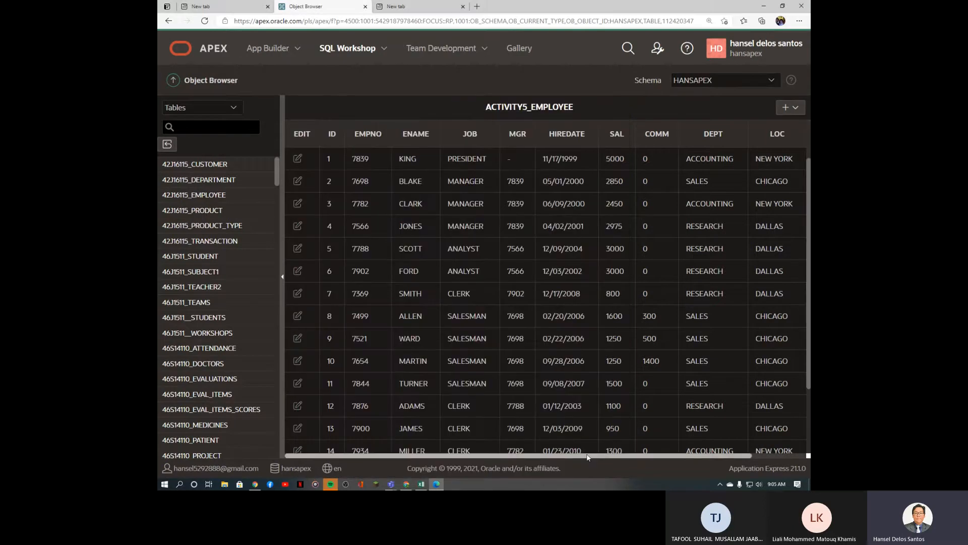
Step: Zoom the page out and show ACTIVITY5_EMPLOYEE's column definitions on the Table tab
{"action": "scroll", "coordinate": [584, 463], "scroll_direction": "right", "scroll_amount": 2}
{"action": "scroll", "coordinate": [584, 463], "scroll_direction": "left", "scroll_amount": 2}
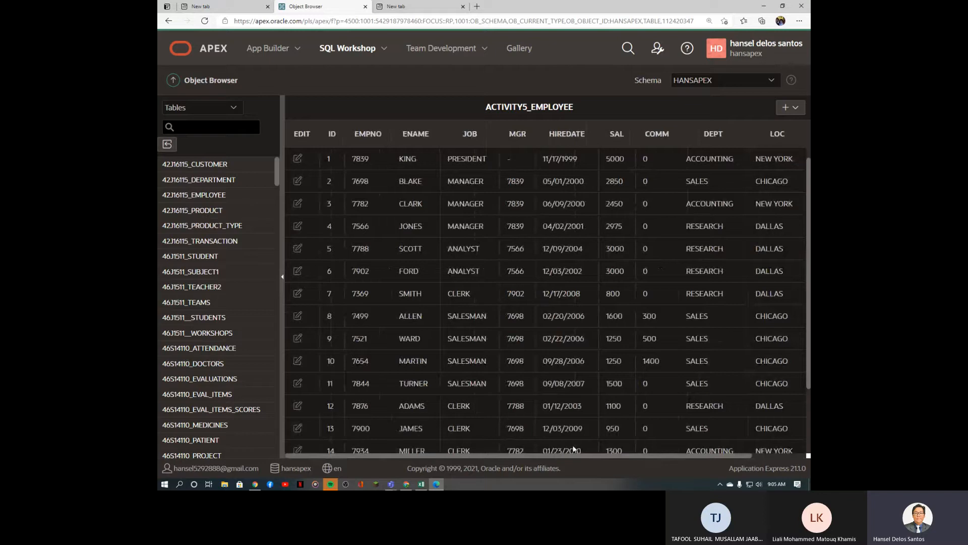
{"action": "key", "text": "ctrl+minus"}
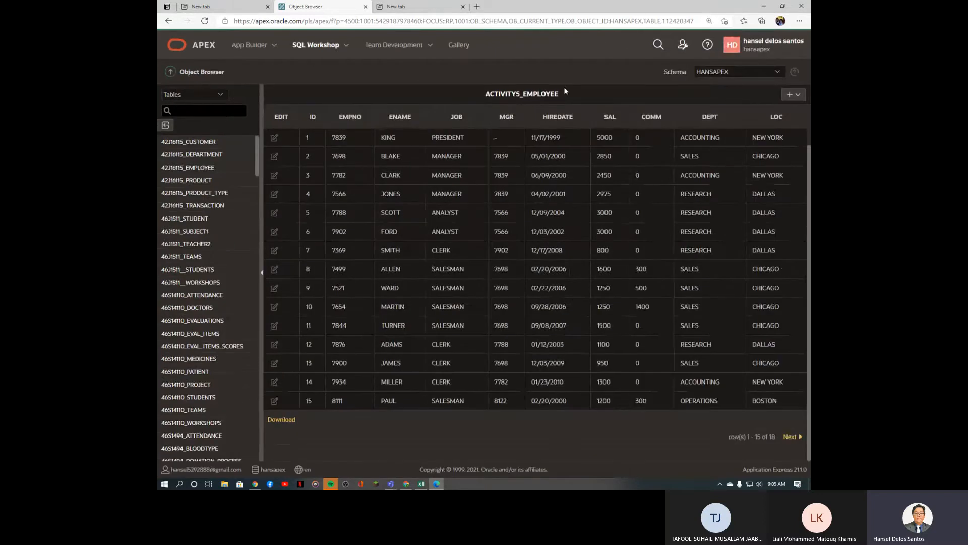
{"action": "left_click_drag", "start_coordinate": [485, 98], "coordinate": [568, 100]}
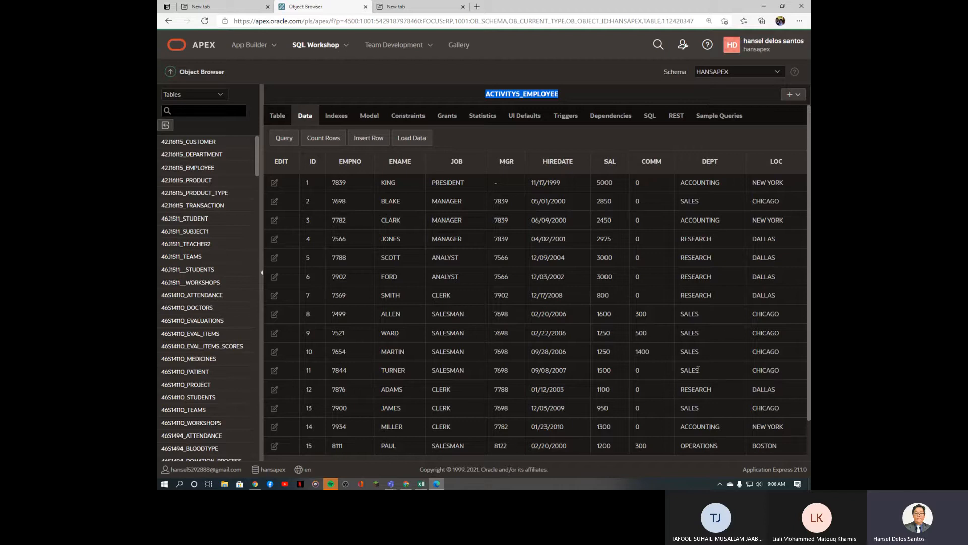
{"action": "left_click", "coordinate": [282, 120]}
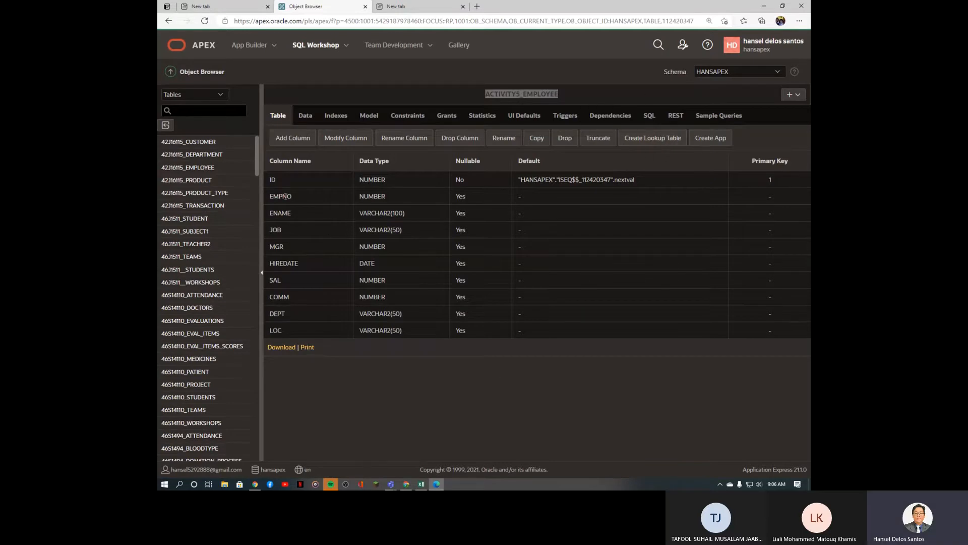
{"action": "double_click", "coordinate": [278, 183]}
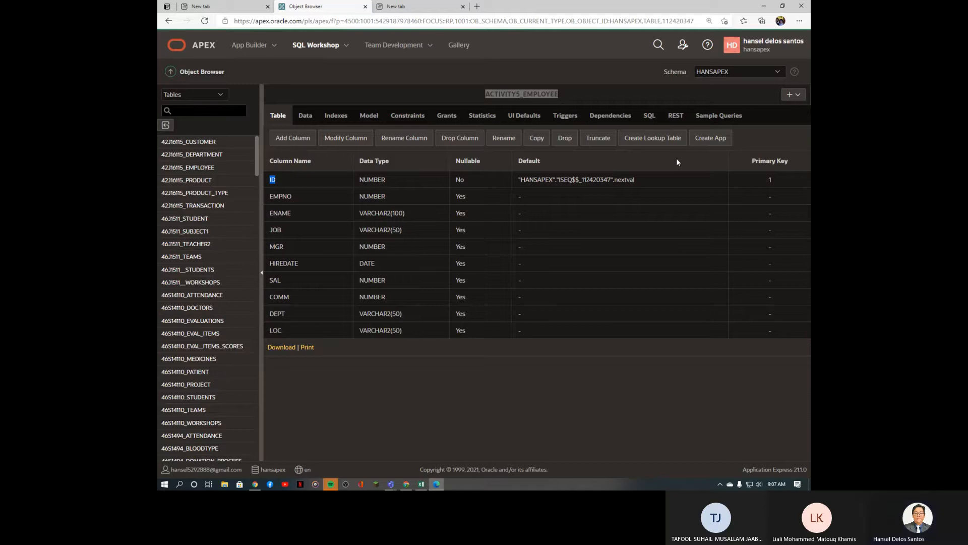
Step: Bring the EMP-DEPT workbook forward, reposition it and cancel the pending copy
{"action": "left_click", "coordinate": [422, 483]}
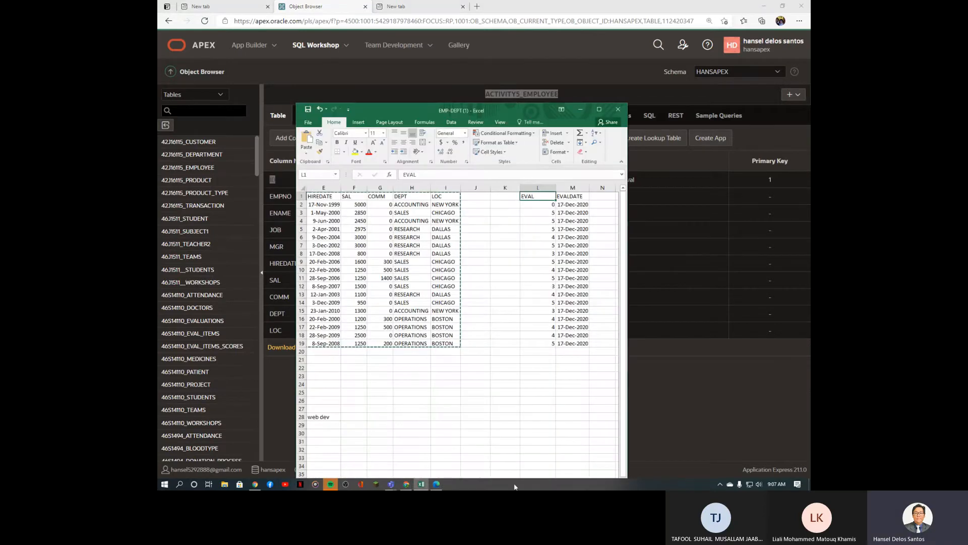
{"action": "left_click_drag", "start_coordinate": [511, 111], "coordinate": [607, 62]}
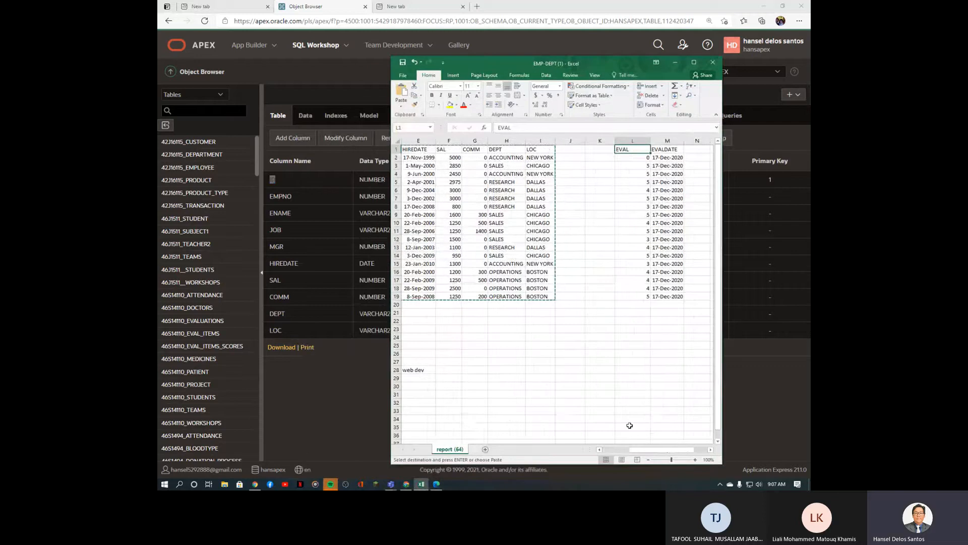
{"action": "left_click_drag", "start_coordinate": [651, 449], "coordinate": [583, 452]}
{"action": "key", "text": "Escape"}
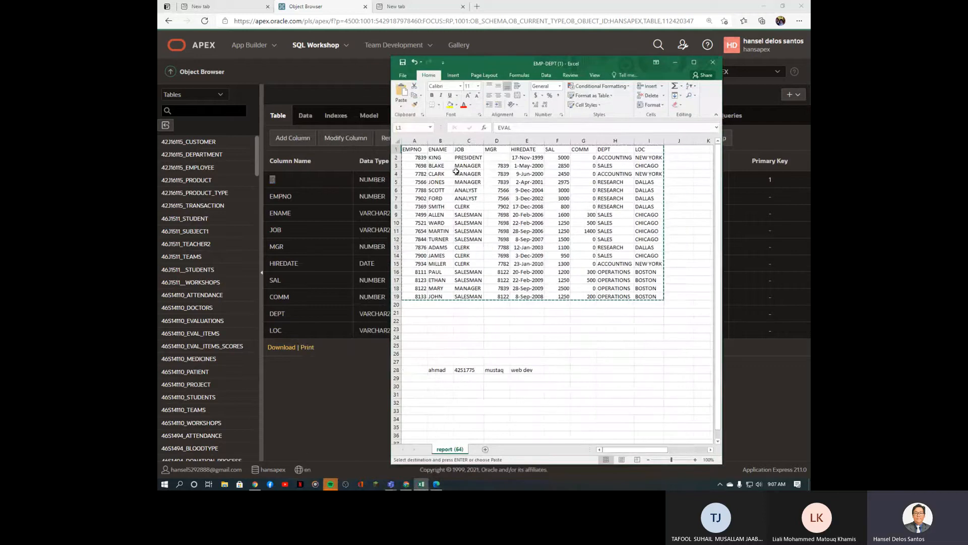
{"action": "mouse_move", "coordinate": [613, 449]}
{"action": "left_mouse_down"}
{"action": "mouse_move", "coordinate": [653, 449]}
{"action": "mouse_move", "coordinate": [612, 449]}
{"action": "left_mouse_up"}
Step: Step through the ENAME names in column B from KING down to JOHN
{"action": "left_click", "coordinate": [438, 158]}
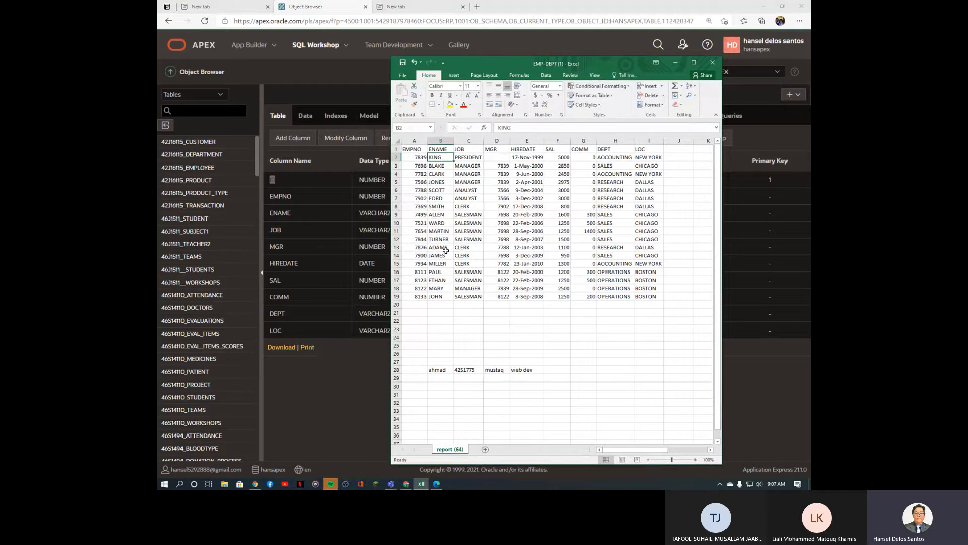
{"action": "key", "text": "Down"}
{"action": "key", "text": "Down"}
{"action": "key", "text": "Down"}
{"action": "key", "text": "Down"}
{"action": "key", "text": "Down"}
{"action": "key", "text": "Down"}
{"action": "key", "text": "Down"}
{"action": "key", "text": "Down"}
{"action": "key", "text": "Down"}
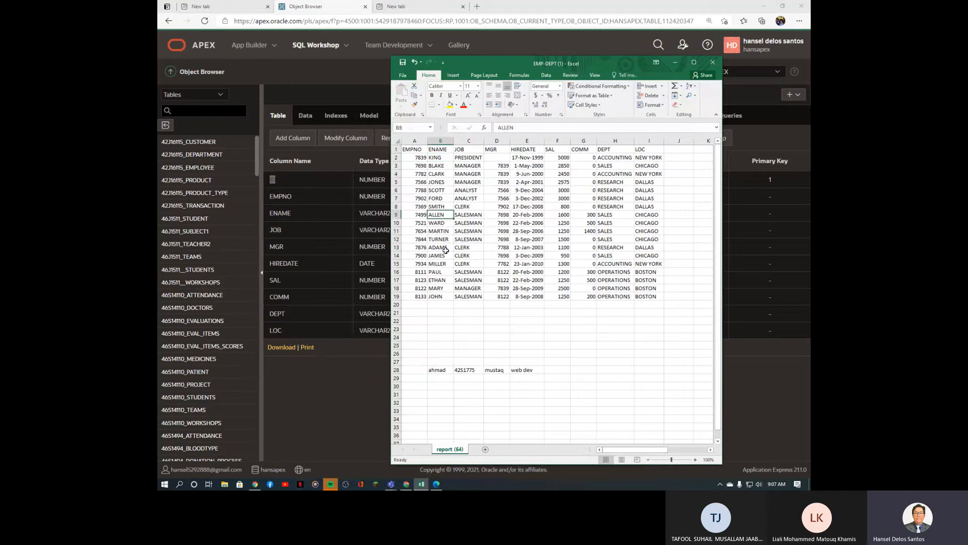
{"action": "key", "text": "Down"}
{"action": "key", "text": "Down"}
{"action": "key", "text": "Down"}
{"action": "key", "text": "Down"}
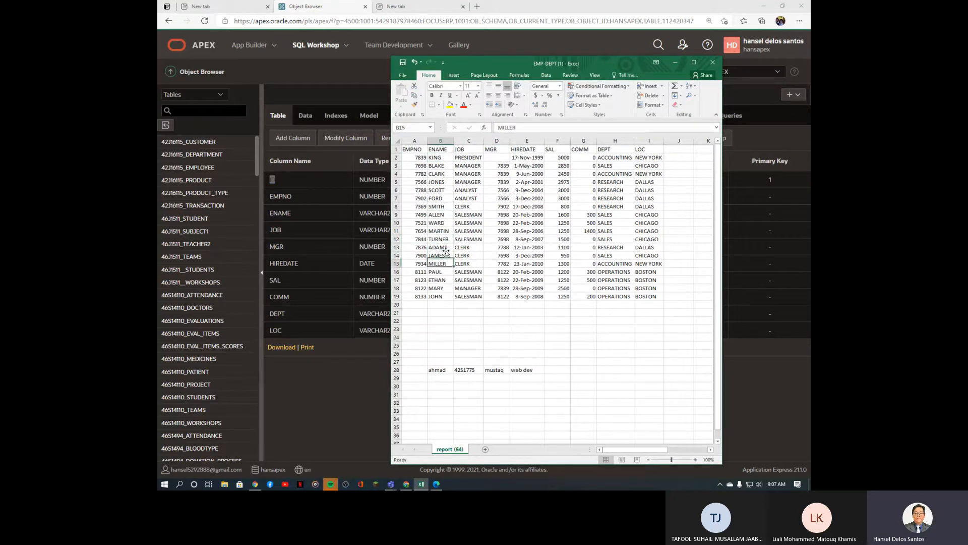
{"action": "left_click", "coordinate": [447, 253]}
{"action": "key", "text": "Down"}
{"action": "key", "text": "Down"}
{"action": "key", "text": "Down"}
{"action": "key", "text": "Down"}
{"action": "key", "text": "Down"}
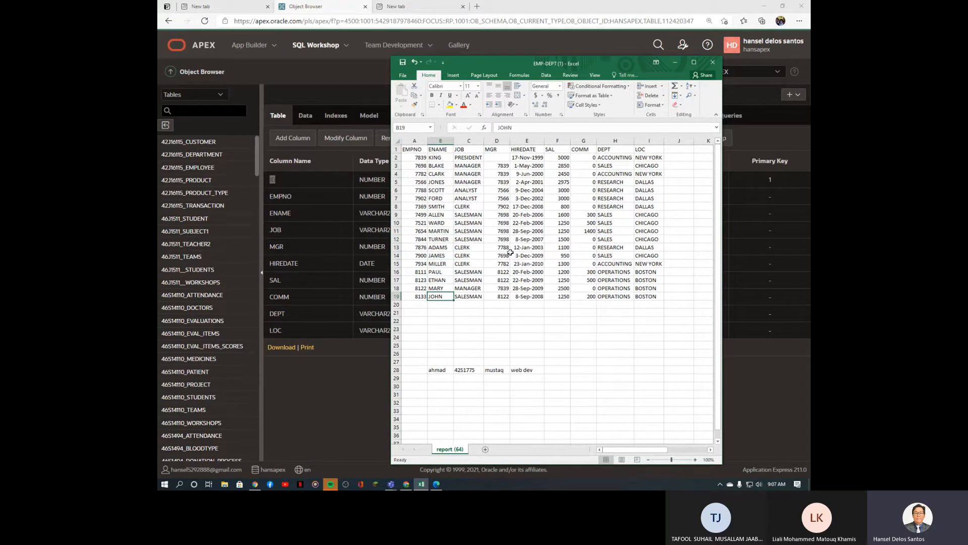
Step: Zoom in and review the existing constraints: a NOT NULL check and a primary key on ID
{"action": "left_click", "coordinate": [346, 410]}
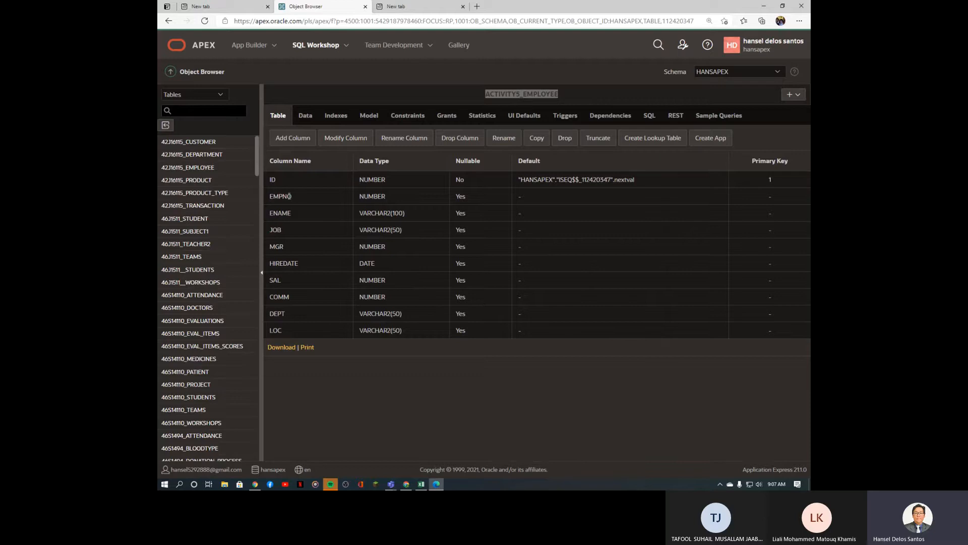
{"action": "left_click_drag", "start_coordinate": [294, 196], "coordinate": [271, 197]}
{"action": "key", "text": "ctrl+plus"}
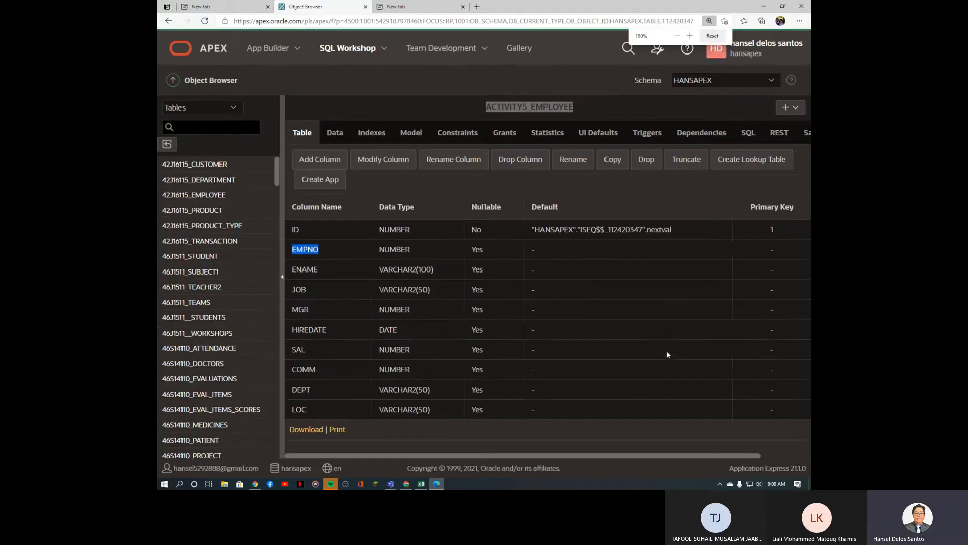
{"action": "left_click", "coordinate": [467, 136]}
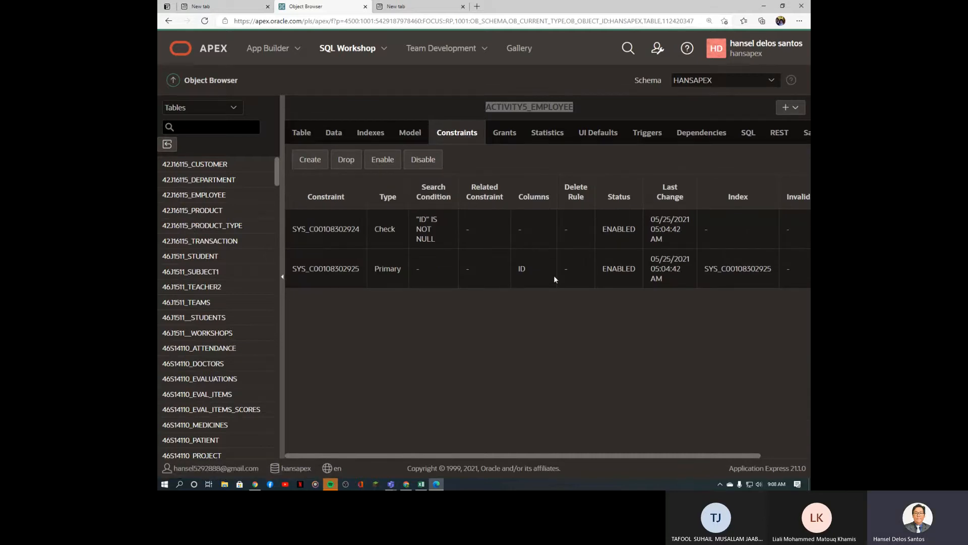
{"action": "left_click_drag", "start_coordinate": [365, 272], "coordinate": [292, 271]}
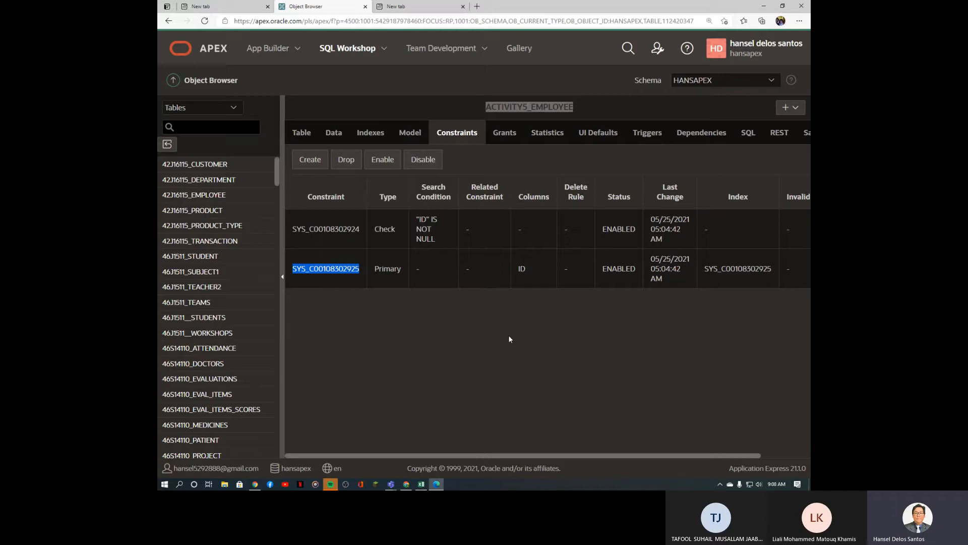
{"action": "double_click", "coordinate": [522, 268]}
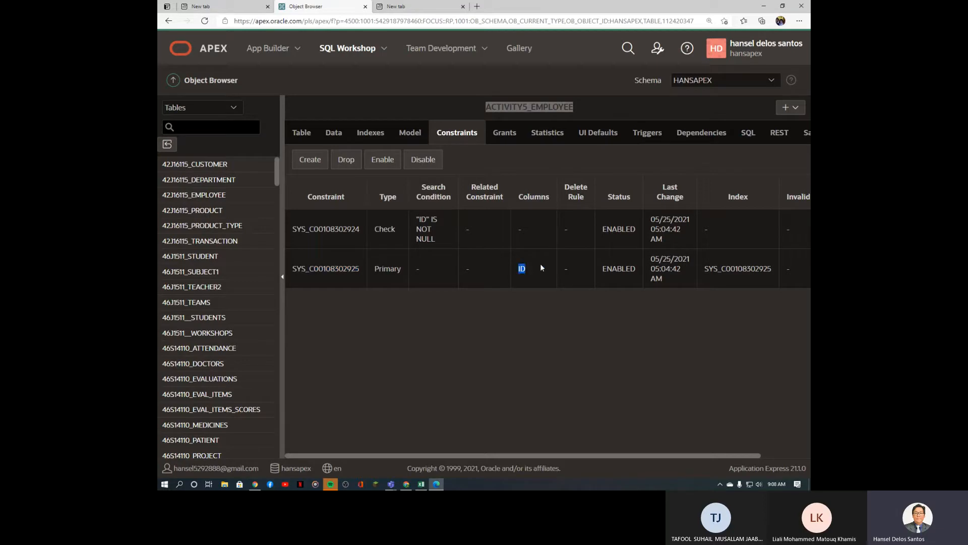
{"action": "left_click_drag", "start_coordinate": [365, 228], "coordinate": [292, 229]}
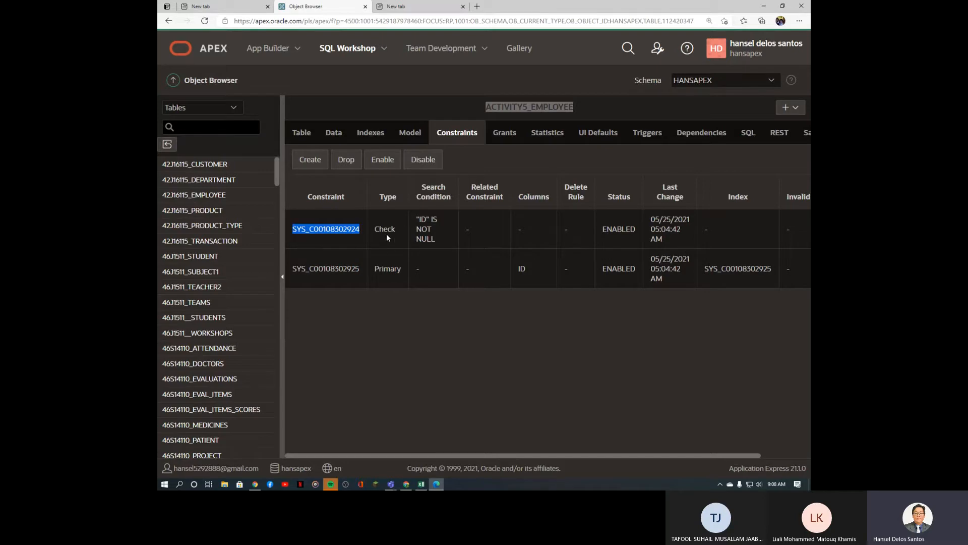
{"action": "left_click_drag", "start_coordinate": [664, 456], "coordinate": [625, 458]}
{"action": "left_click", "coordinate": [454, 343]}
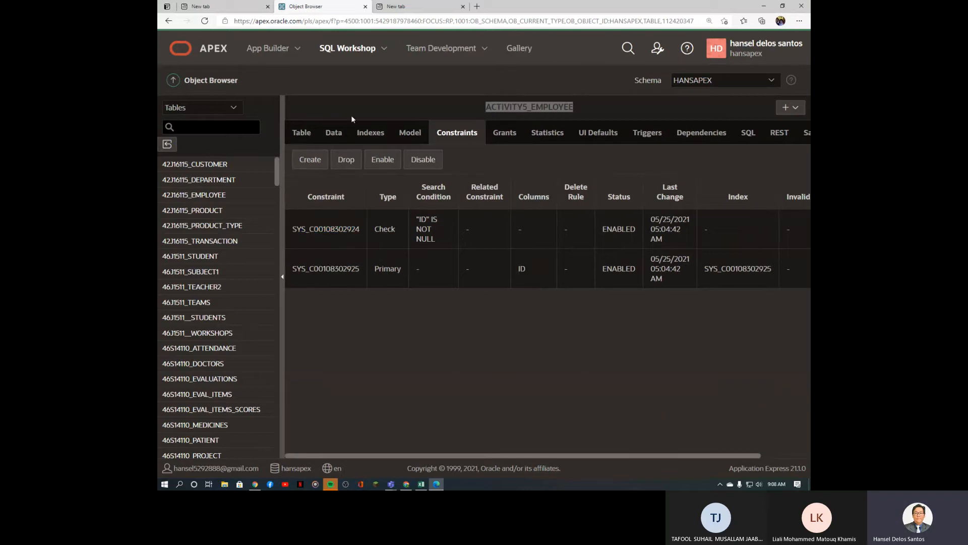
Step: Start a new constraint and complete its name as ACTIVITY5_EMPLOYEE_CON_UN
{"action": "left_click", "coordinate": [316, 160]}
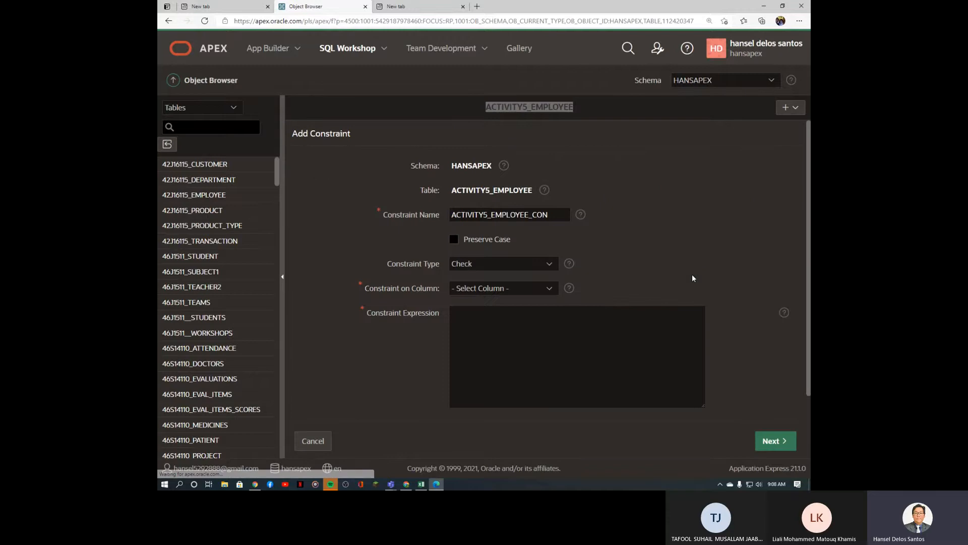
{"action": "left_click", "coordinate": [554, 214]}
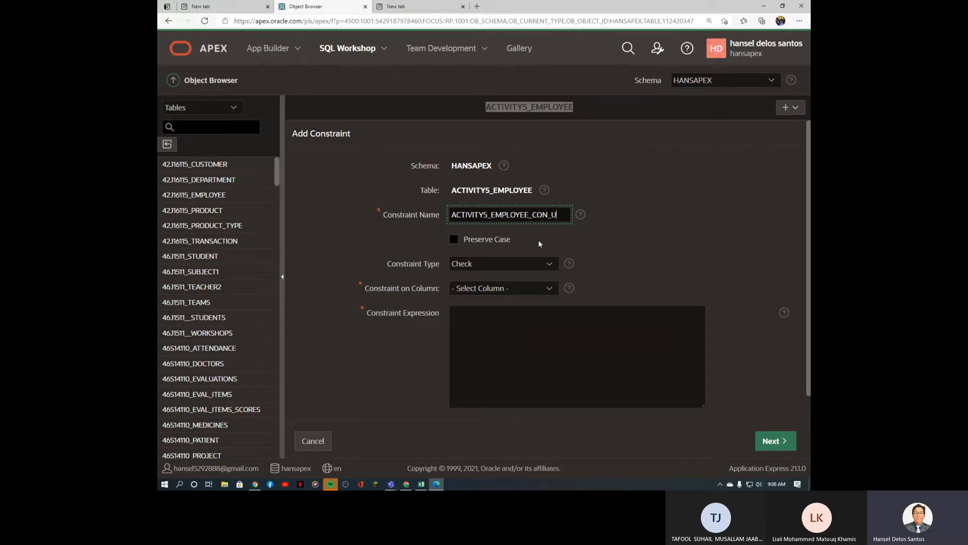
{"action": "type", "text": "N"}
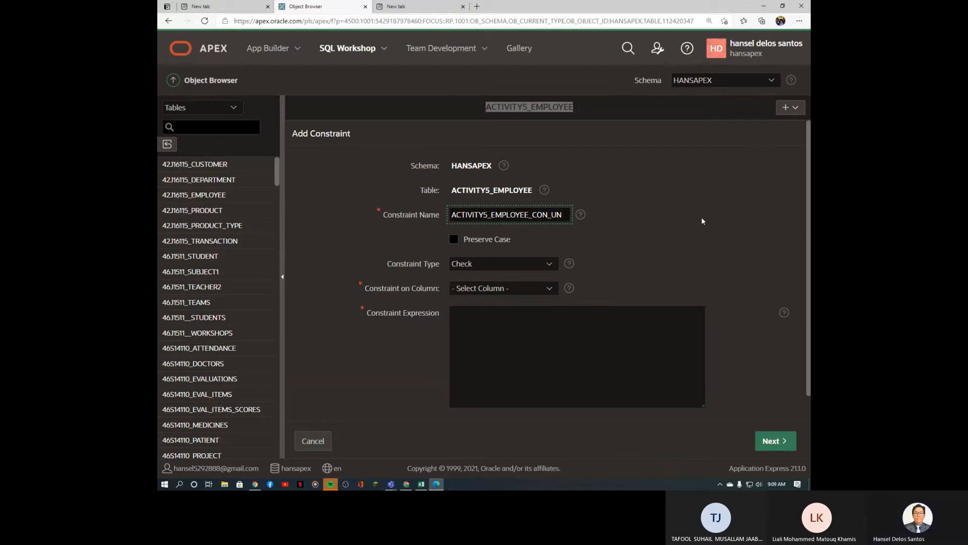
Step: Set the constraint type to Unique with EMPNO (NUMBER) as unique column 1
{"action": "left_click", "coordinate": [494, 264]}
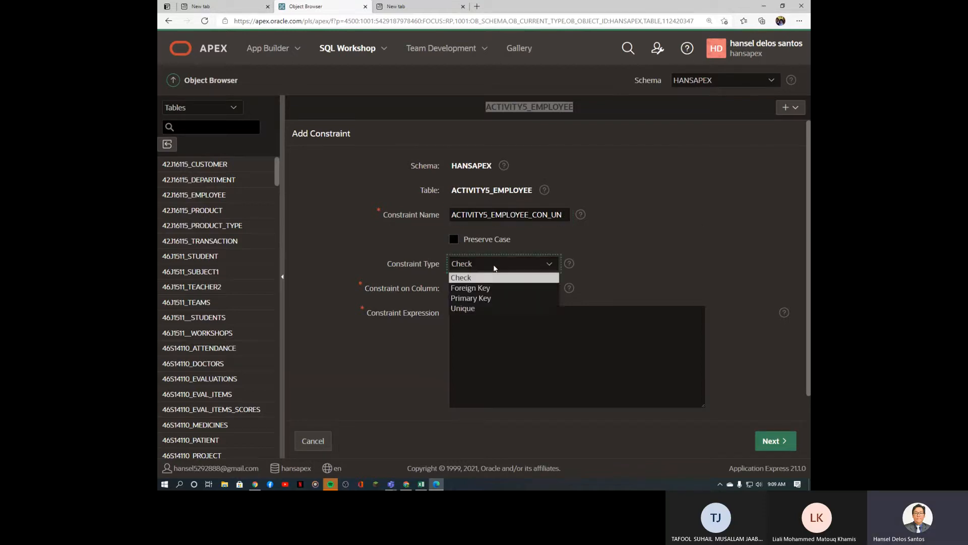
{"action": "left_click", "coordinate": [476, 309]}
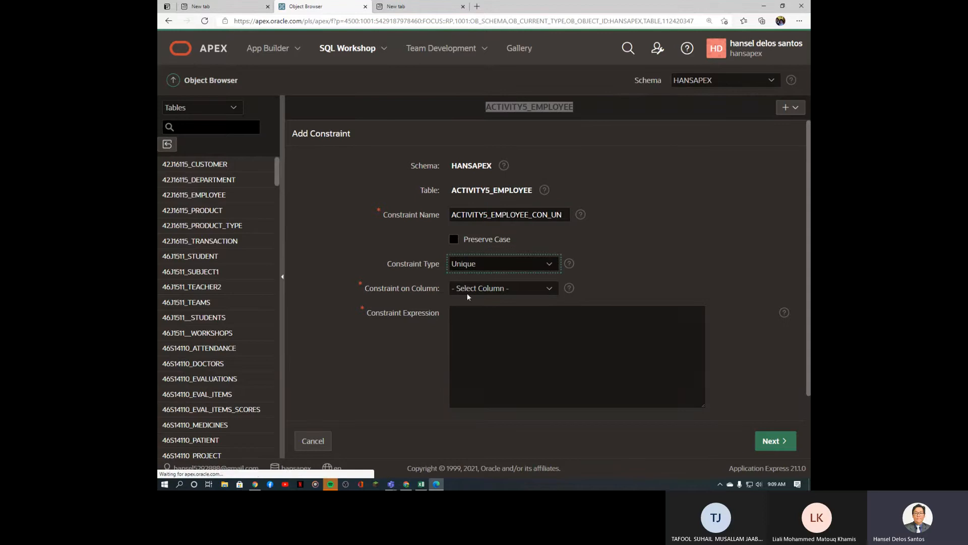
{"action": "left_click", "coordinate": [529, 293]}
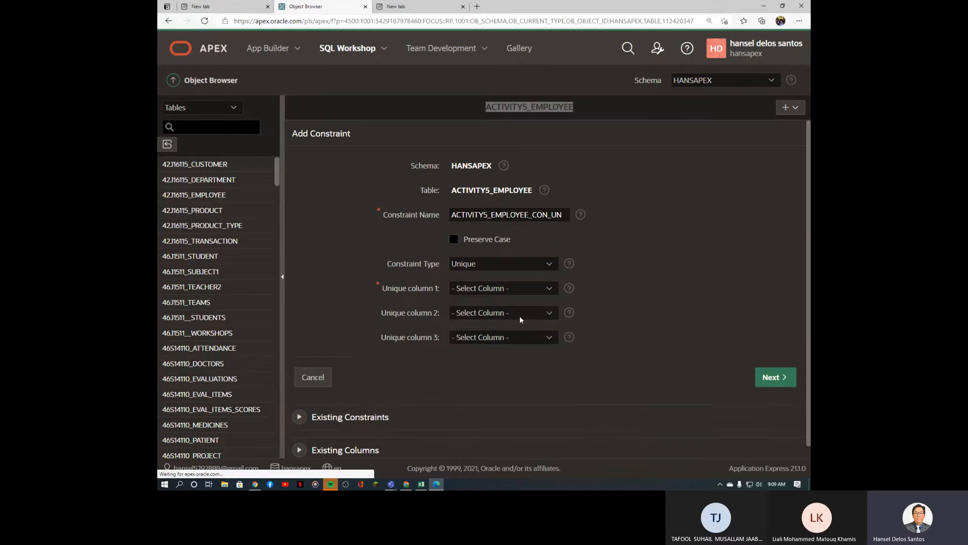
{"action": "left_click", "coordinate": [522, 286]}
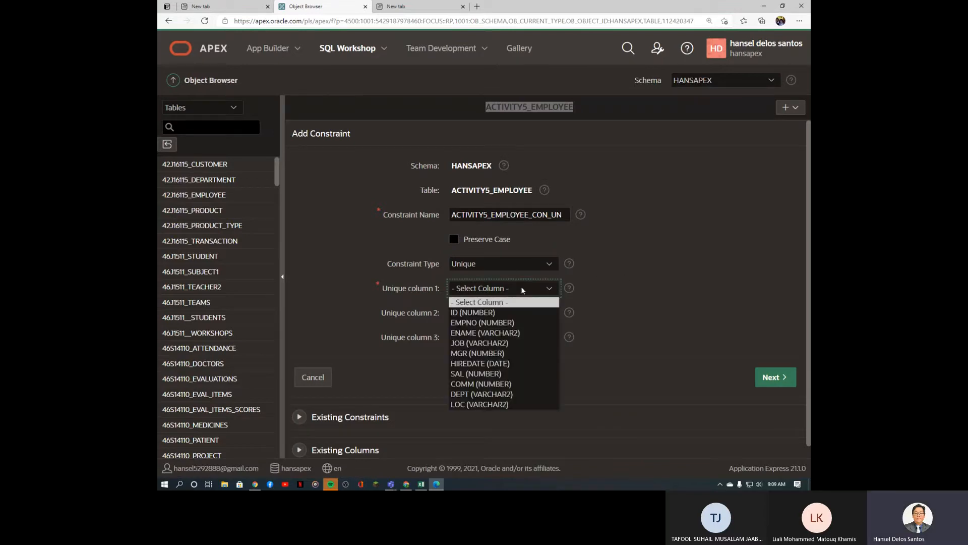
{"action": "left_click", "coordinate": [523, 322]}
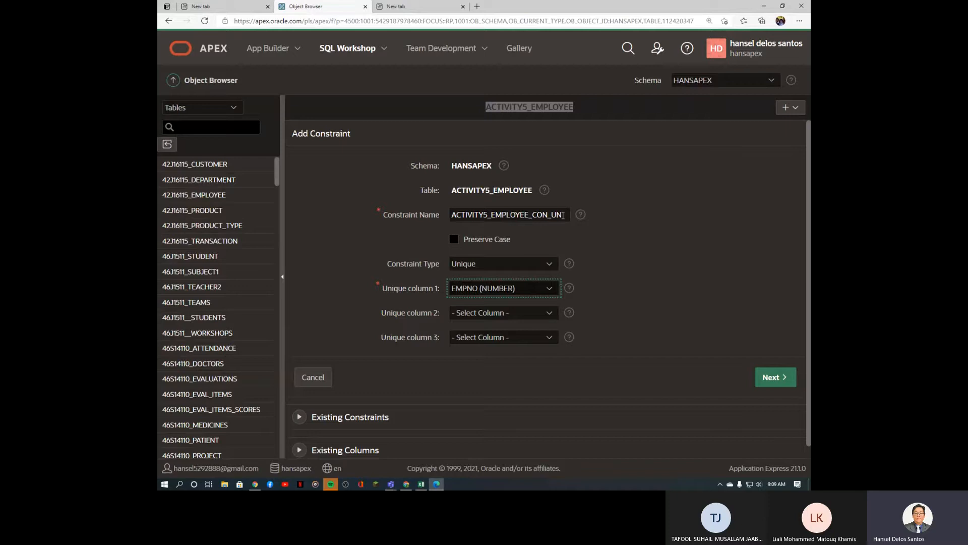
{"action": "left_click", "coordinate": [563, 216]}
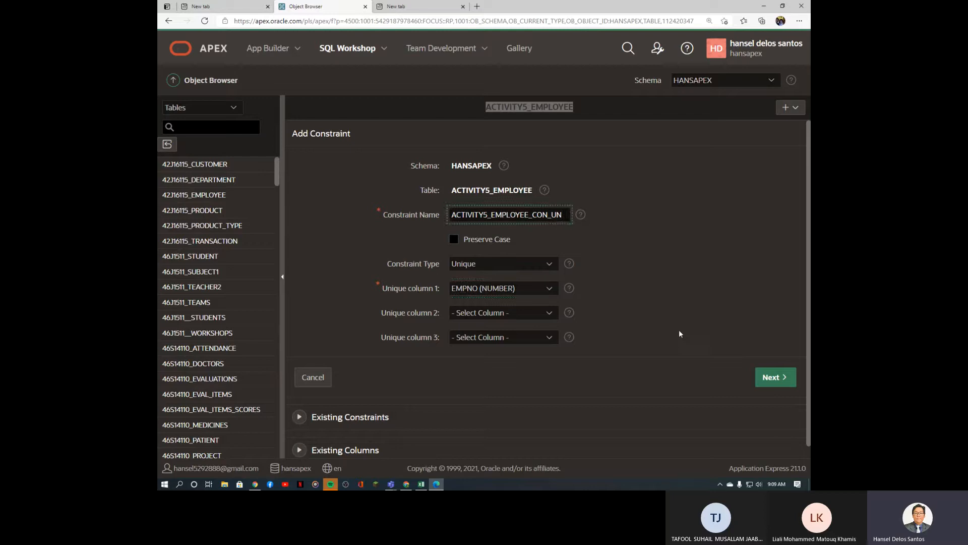
Step: Create the constraint and confirm ACTIVITY5_EMPLOYEE_CON_UN is listed as Unique
{"action": "left_click", "coordinate": [771, 377]}
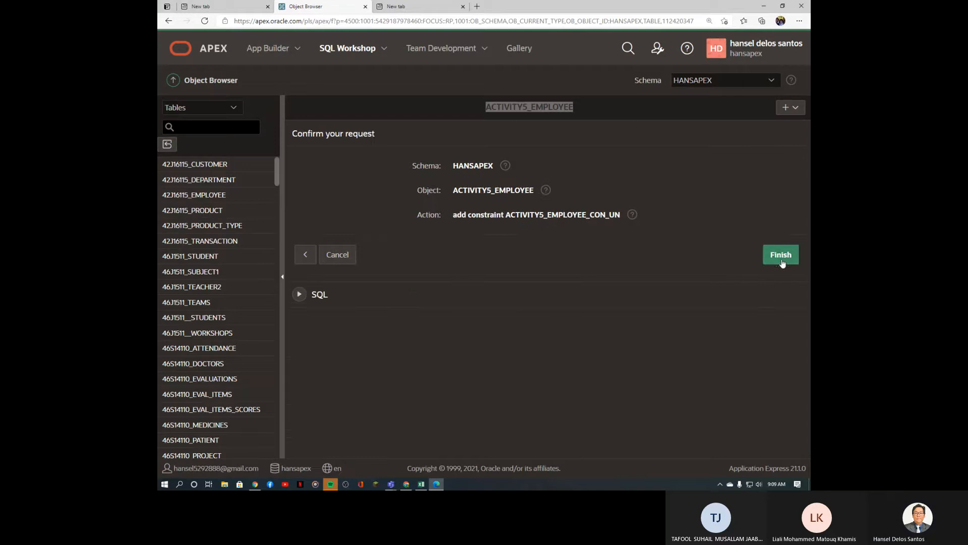
{"action": "left_click", "coordinate": [781, 259]}
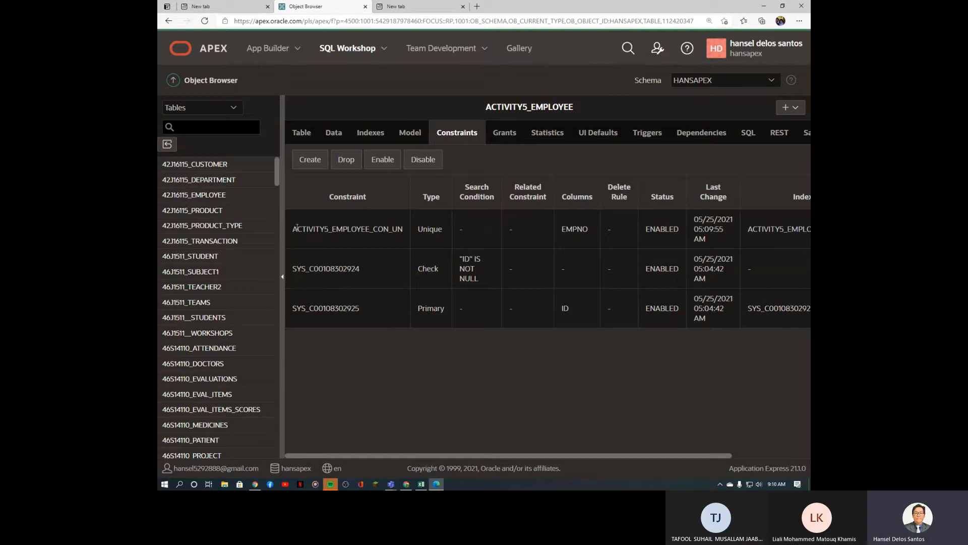
{"action": "left_click_drag", "start_coordinate": [297, 227], "coordinate": [375, 229]}
{"action": "double_click", "coordinate": [424, 229]}
Step: Browse the ACTIVITY5_EMPLOYEE rows on the Data tab, then return to the column list
{"action": "left_click", "coordinate": [302, 135]}
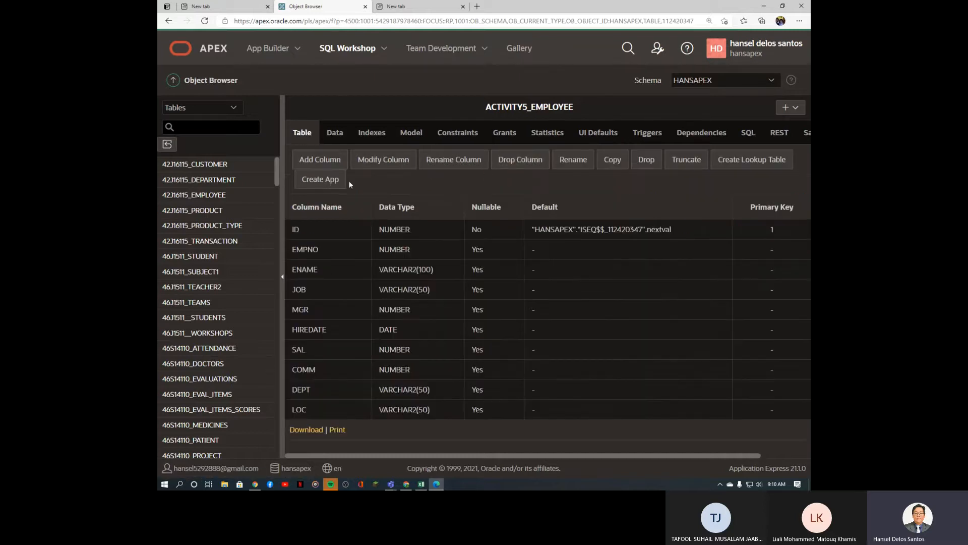
{"action": "left_click", "coordinate": [342, 137]}
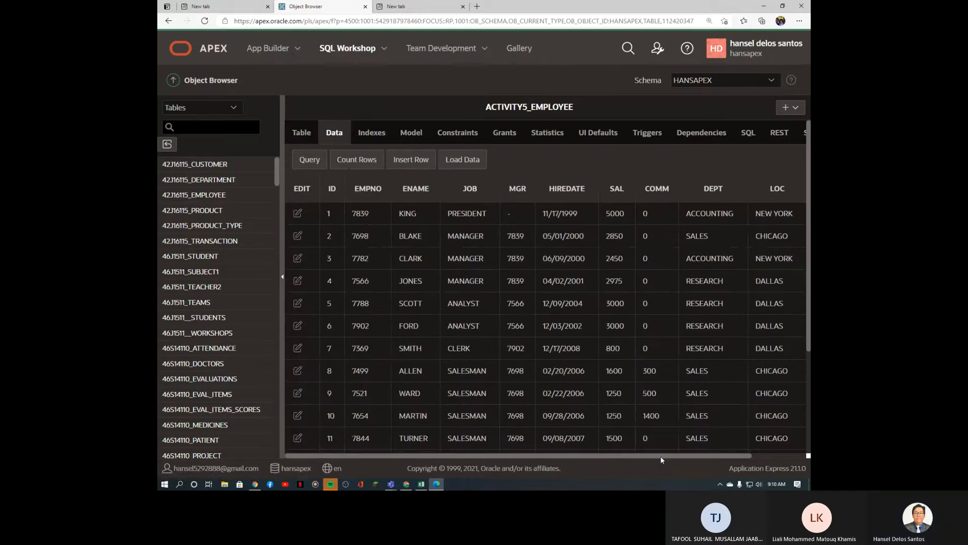
{"action": "left_click_drag", "start_coordinate": [661, 456], "coordinate": [523, 457]}
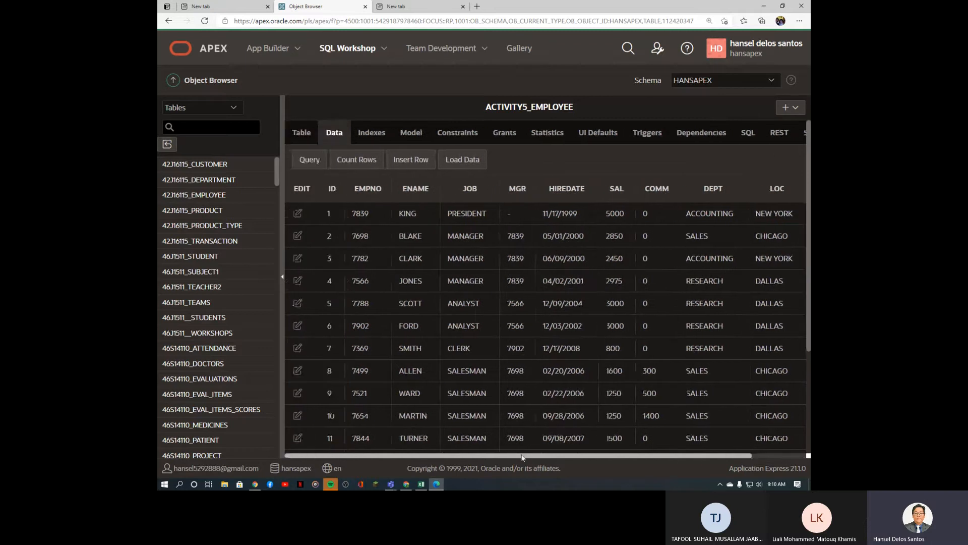
{"action": "left_click", "coordinate": [303, 134]}
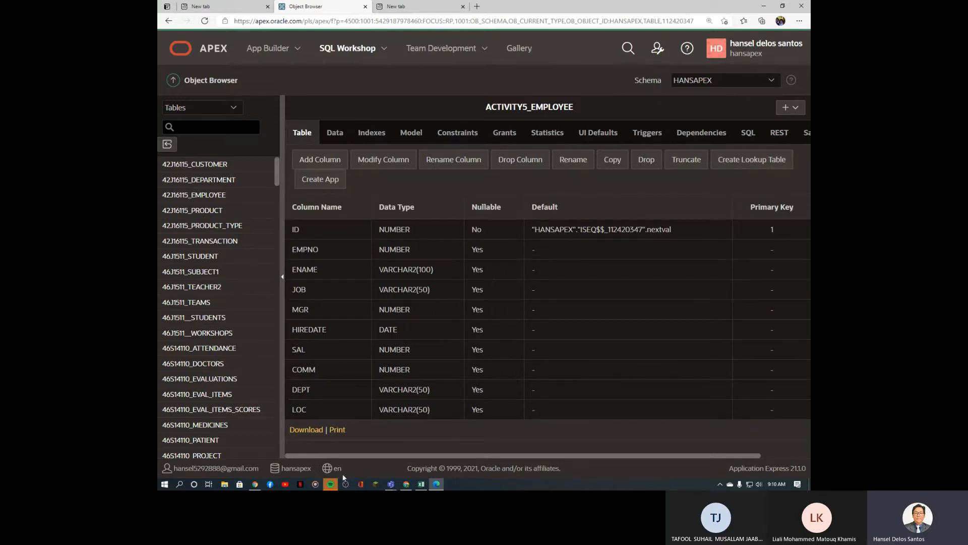
Step: Zoom Excel to 200% to inspect the repeating JOB values, then start Create Lookup Table in APEX
{"action": "left_click", "coordinate": [422, 485]}
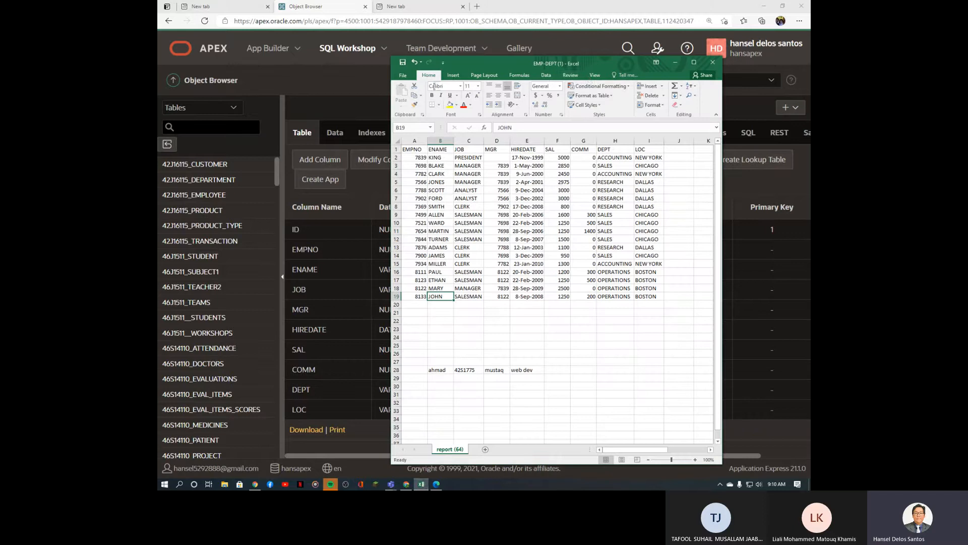
{"action": "left_click", "coordinate": [595, 75]}
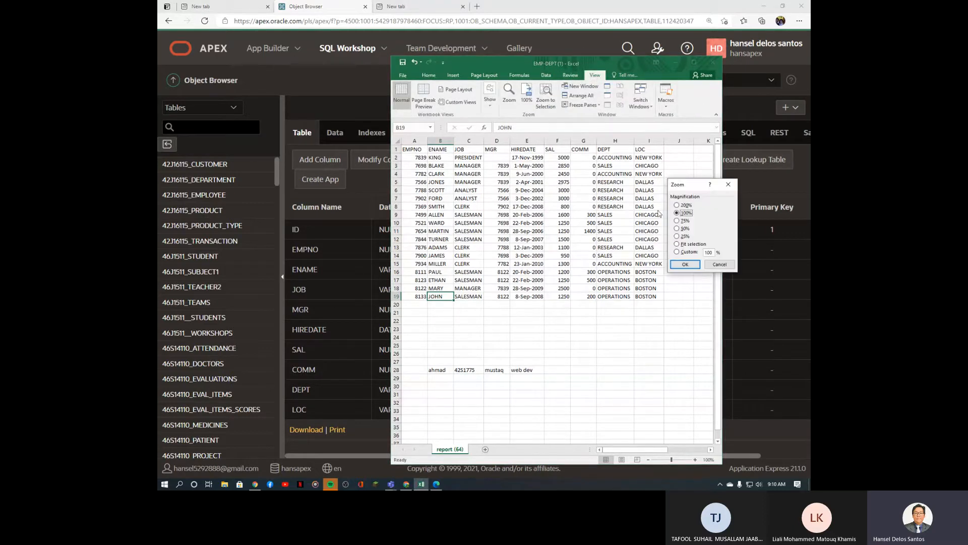
{"action": "left_click", "coordinate": [677, 205]}
{"action": "left_click", "coordinate": [685, 264]}
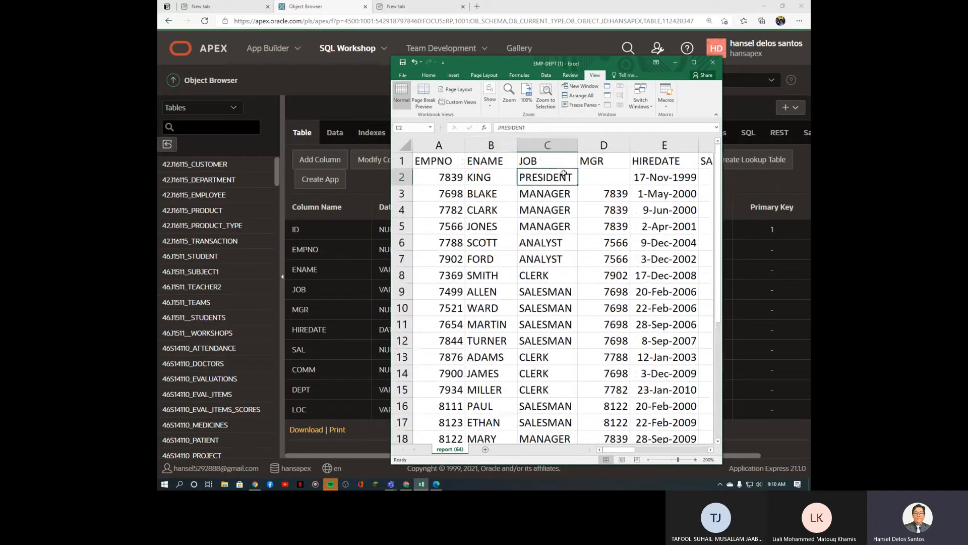
{"action": "left_click", "coordinate": [555, 145]}
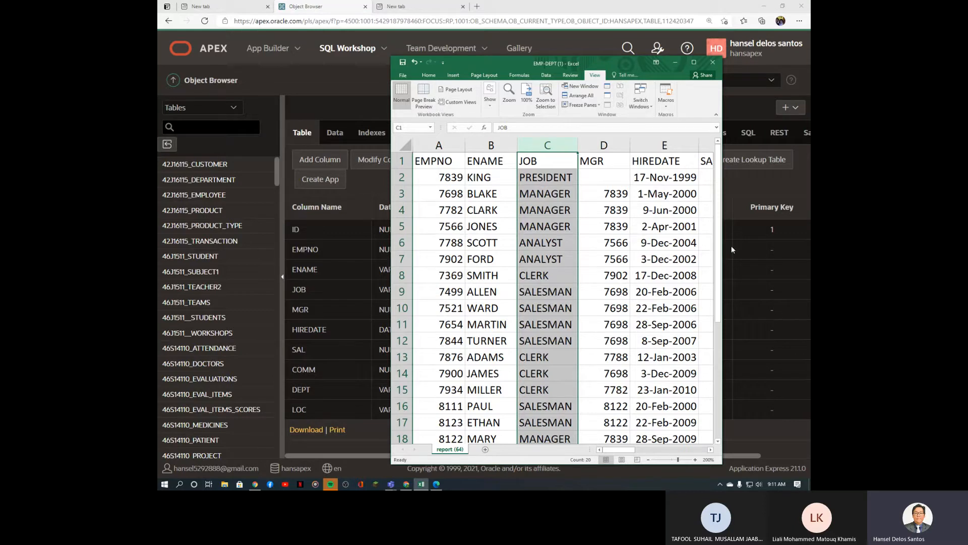
{"action": "left_click", "coordinate": [372, 176]}
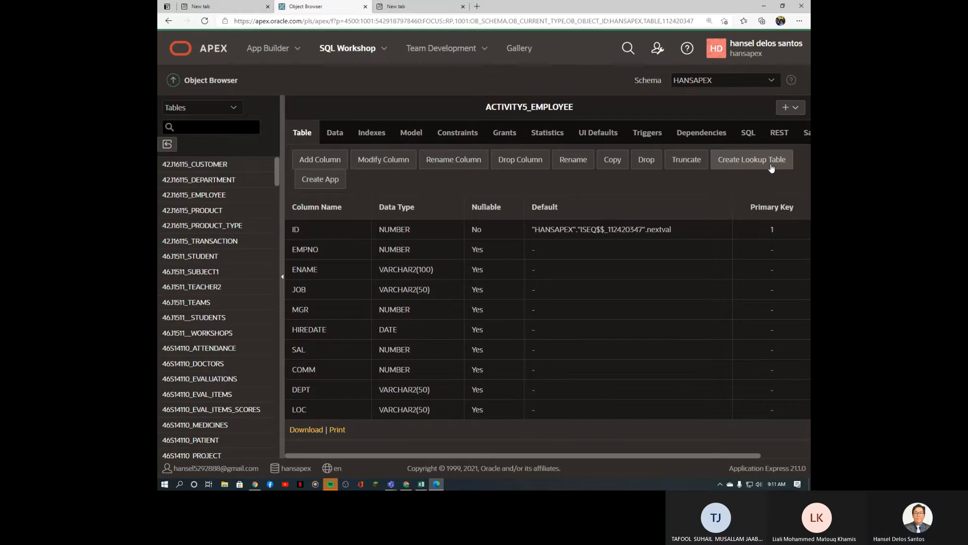
{"action": "left_click", "coordinate": [753, 168]}
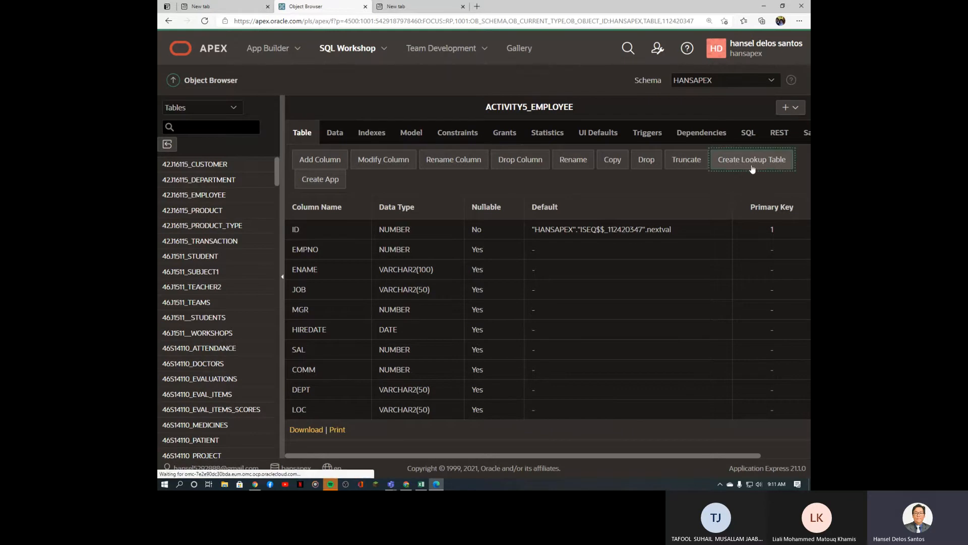
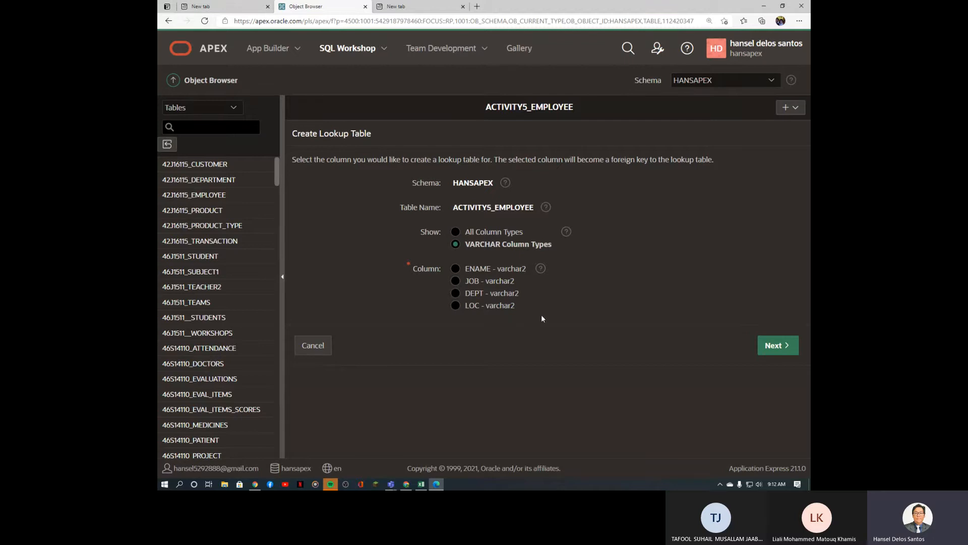
Step: Choose JOB as the column to normalize and name the new lookup table activity5_job
{"action": "left_click", "coordinate": [456, 282]}
{"action": "left_click", "coordinate": [782, 348]}
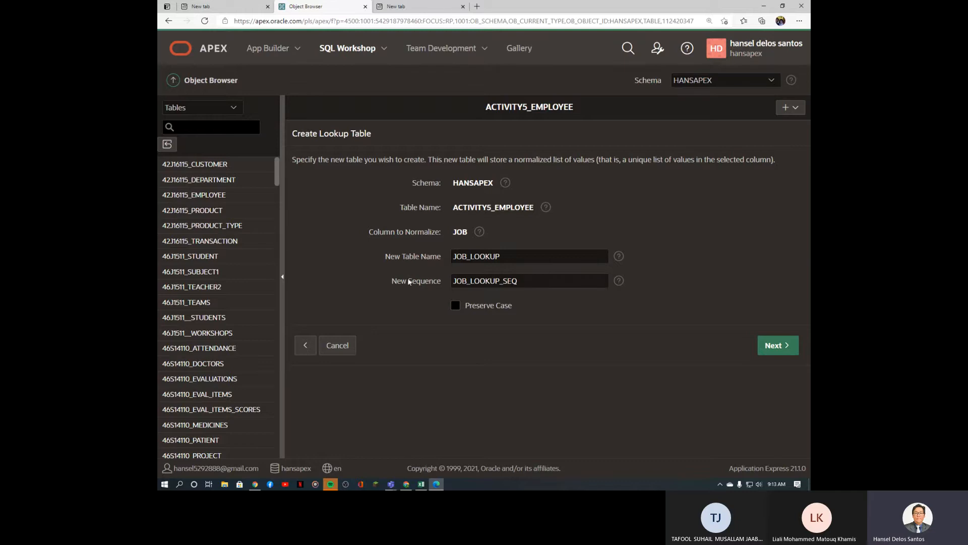
{"action": "left_click", "coordinate": [534, 282]}
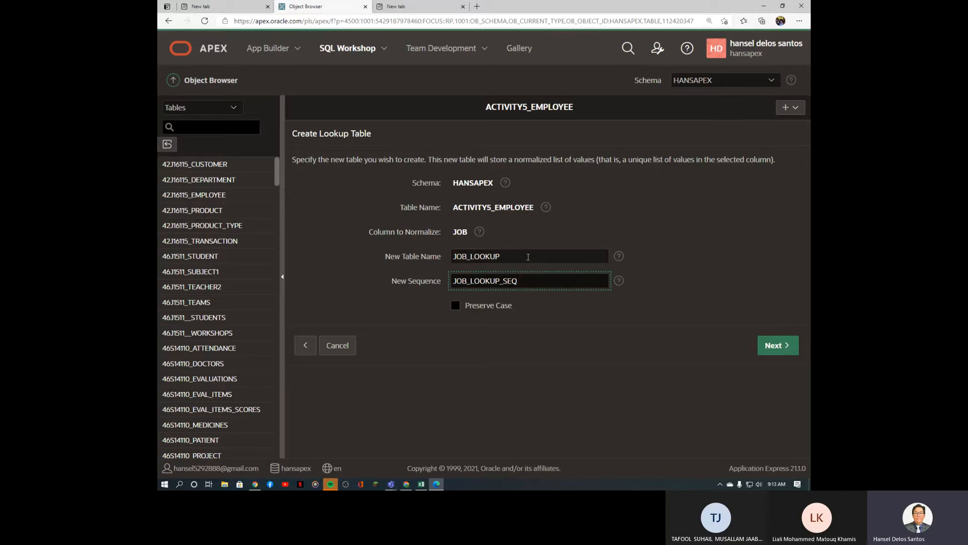
{"action": "left_click", "coordinate": [414, 255]}
{"action": "type", "text": "ac"}
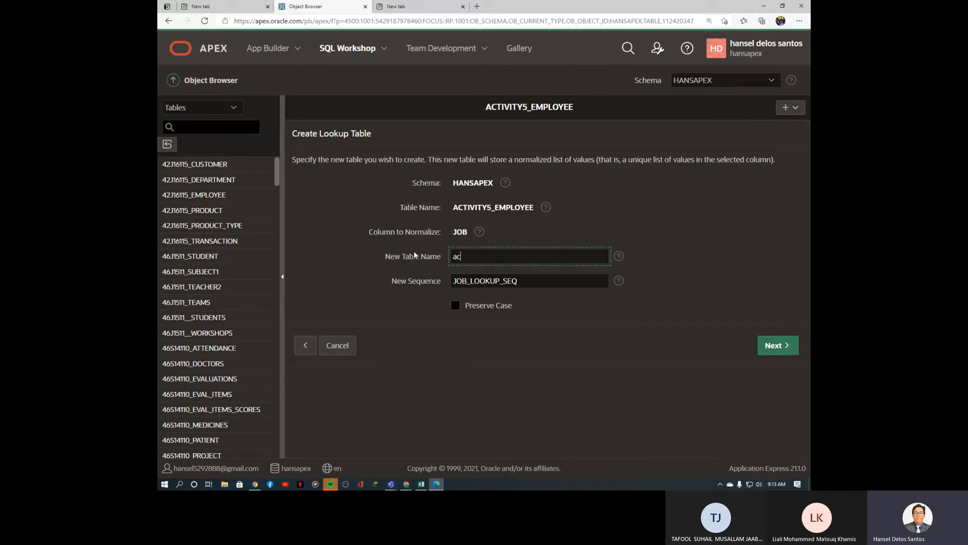
{"action": "type", "text": "tivity5"}
{"action": "key", "text": "BackSpace"}
{"action": "type", "text": "5"}
{"action": "key", "text": "ctrl+plus"}
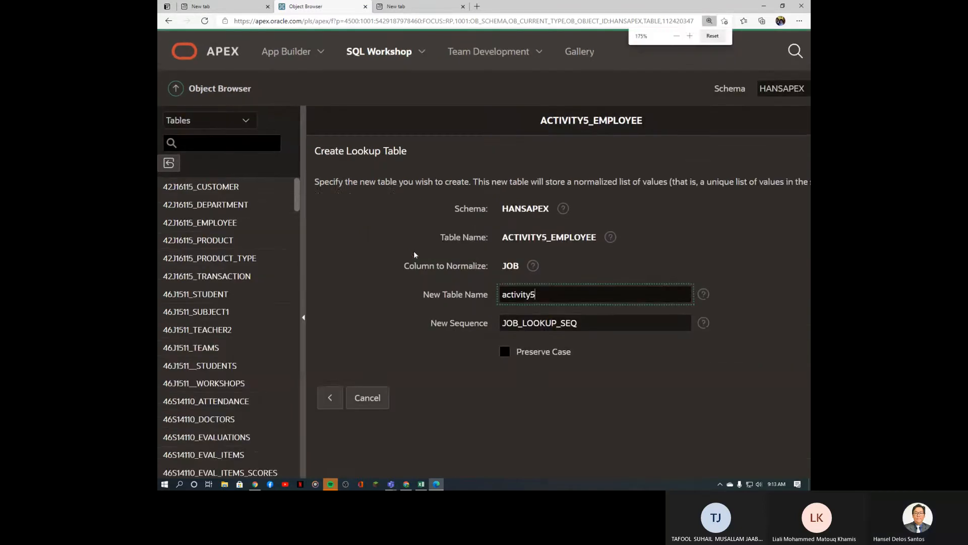
{"action": "type", "text": "_job"}
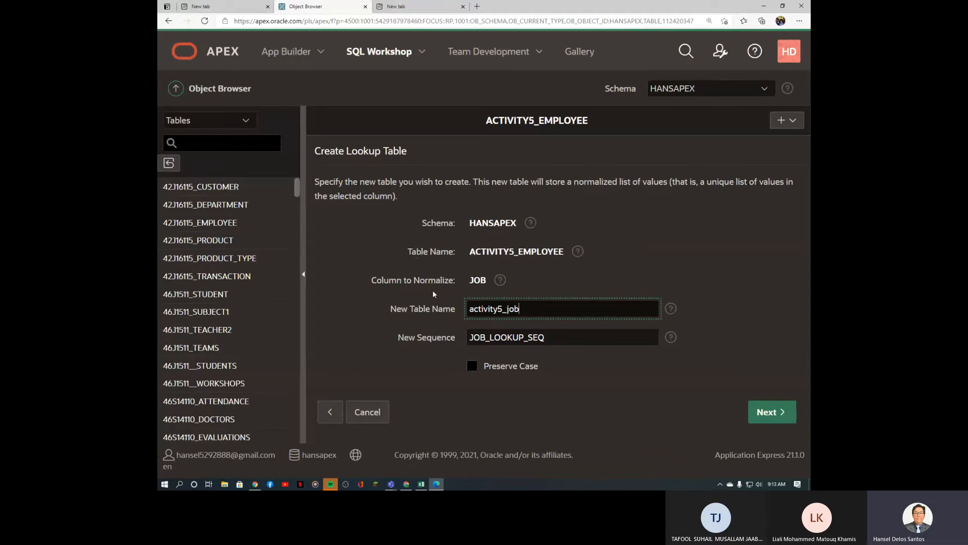
Step: Rename the sequence to activity5_job_SEQ and create the lookup table
{"action": "left_click_drag", "start_coordinate": [525, 337], "coordinate": [461, 336]}
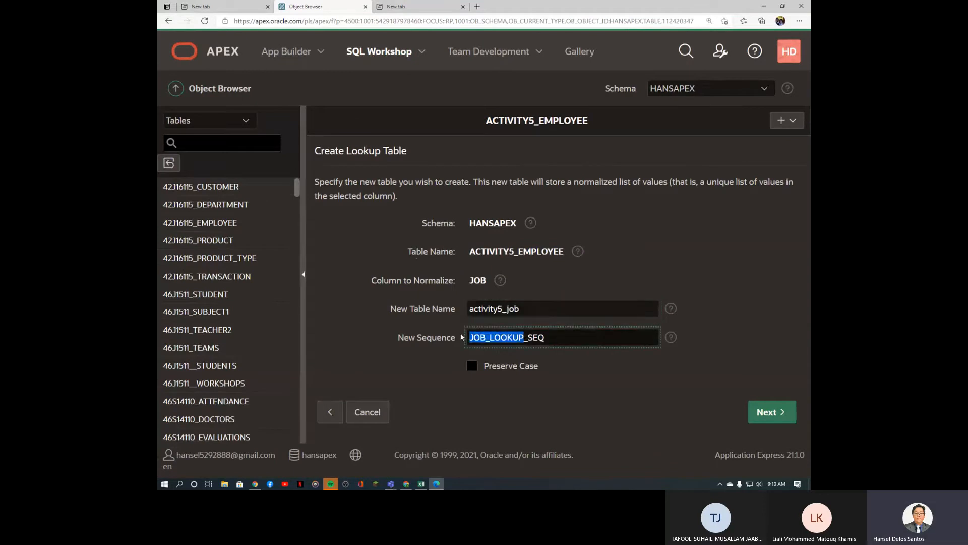
{"action": "type", "text": "activity"}
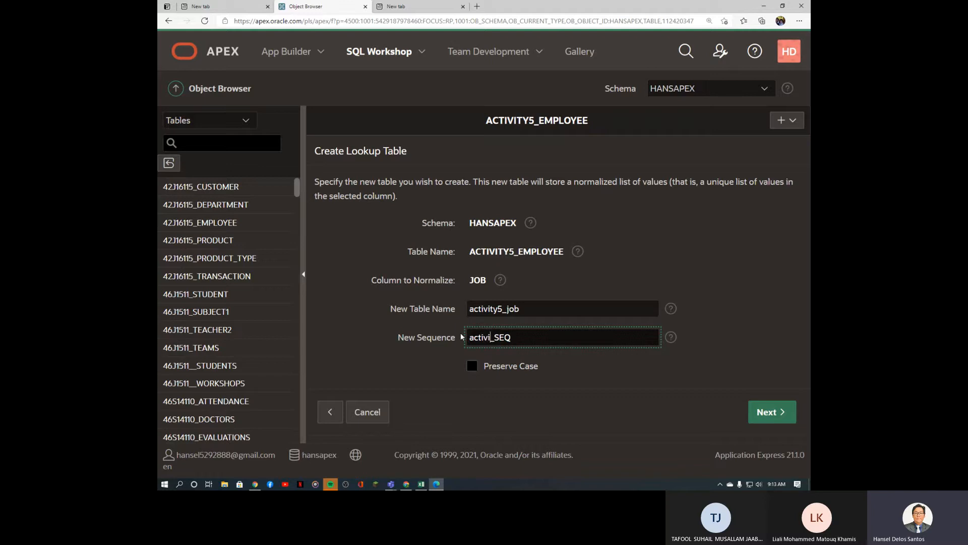
{"action": "type", "text": "5"}
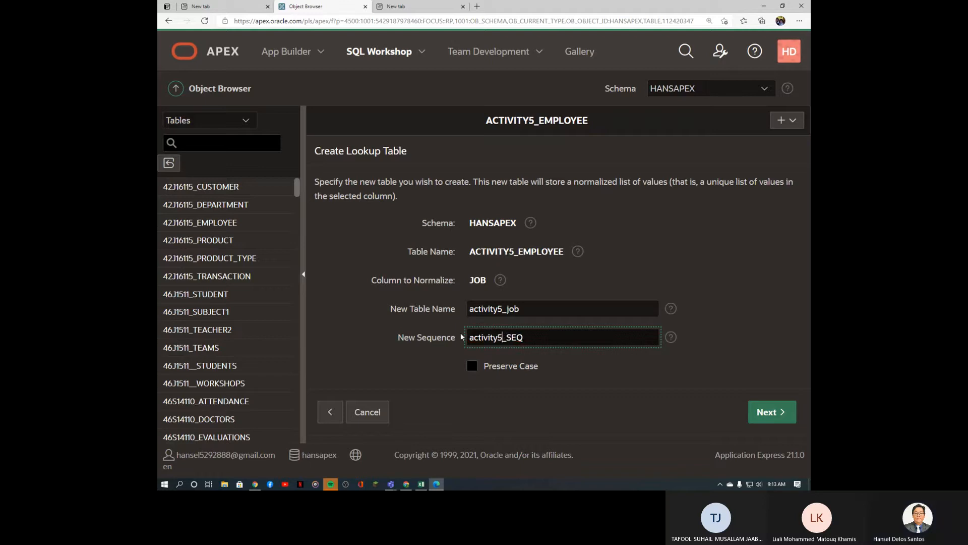
{"action": "type", "text": "_jo"}
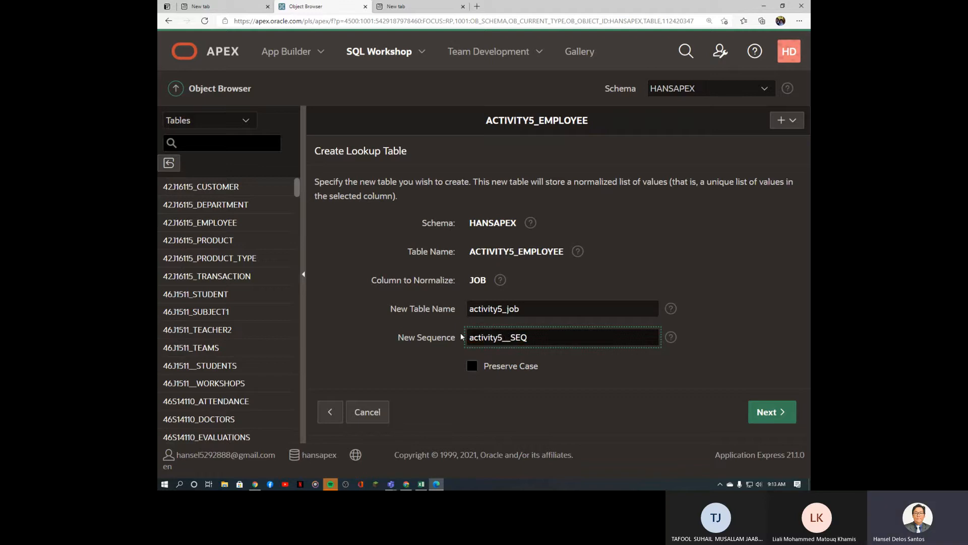
{"action": "type", "text": "b"}
{"action": "left_click", "coordinate": [763, 410]}
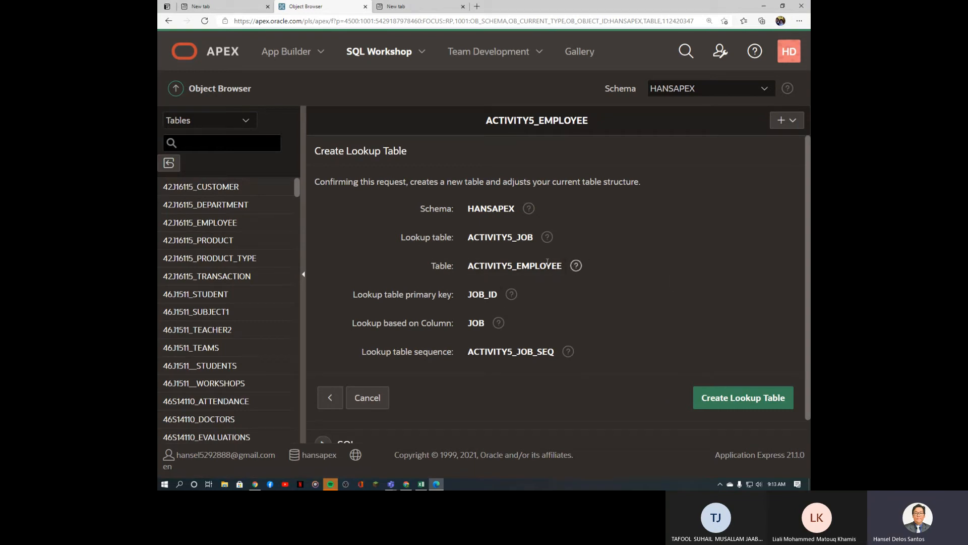
{"action": "left_click", "coordinate": [749, 406]}
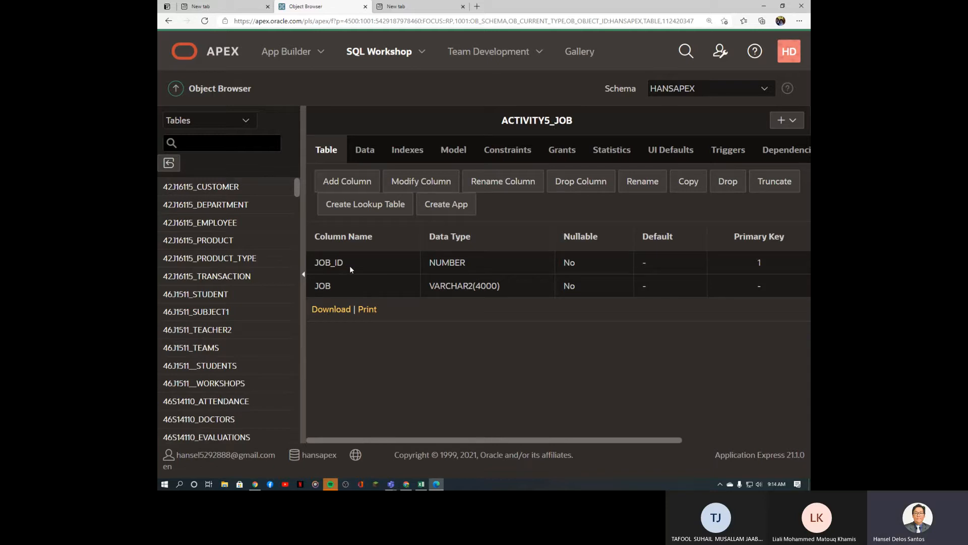
Step: Check ACTIVITY5_JOB's JOB_ID key, then view its rows: ANALYST, CLERK, SALESMAN, MANAGER
{"action": "left_click_drag", "start_coordinate": [347, 267], "coordinate": [316, 266]}
{"action": "left_click", "coordinate": [364, 157]}
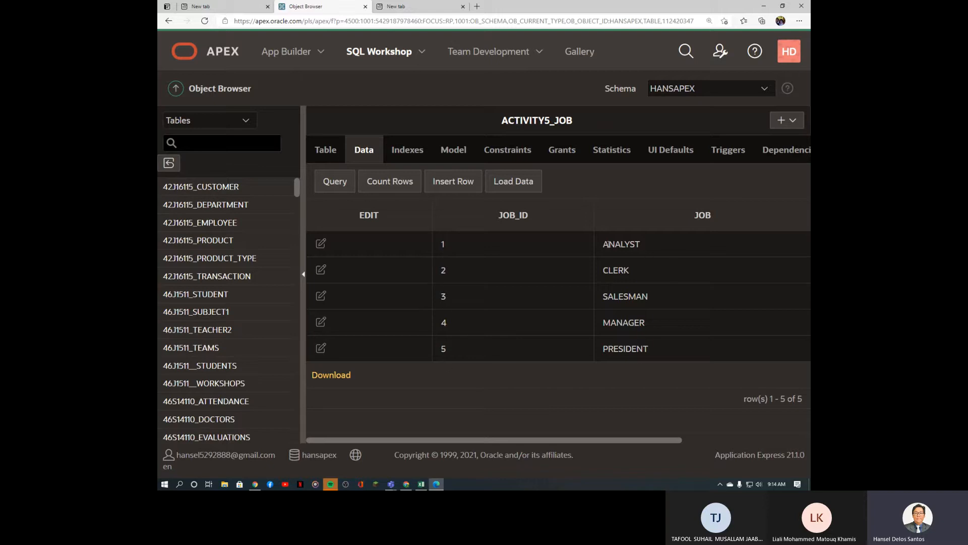
{"action": "left_click_drag", "start_coordinate": [607, 244], "coordinate": [654, 245]}
{"action": "double_click", "coordinate": [616, 270]}
{"action": "left_click_drag", "start_coordinate": [604, 296], "coordinate": [662, 303]}
{"action": "left_click_drag", "start_coordinate": [600, 329], "coordinate": [671, 353]}
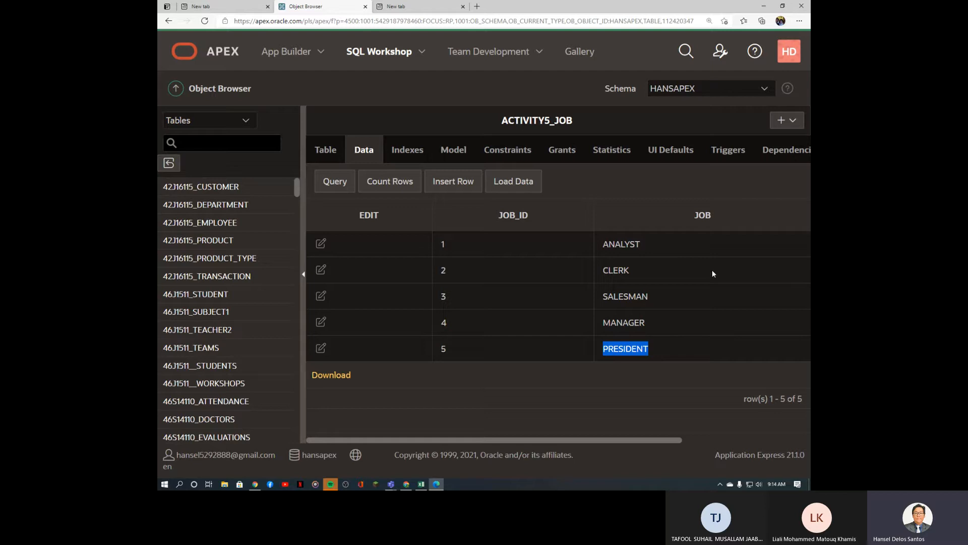
Step: Filter the table list by 'activity5' and open ACTIVITY5_EMPLOYEE
{"action": "left_click", "coordinate": [207, 145]}
{"action": "type", "text": "act"}
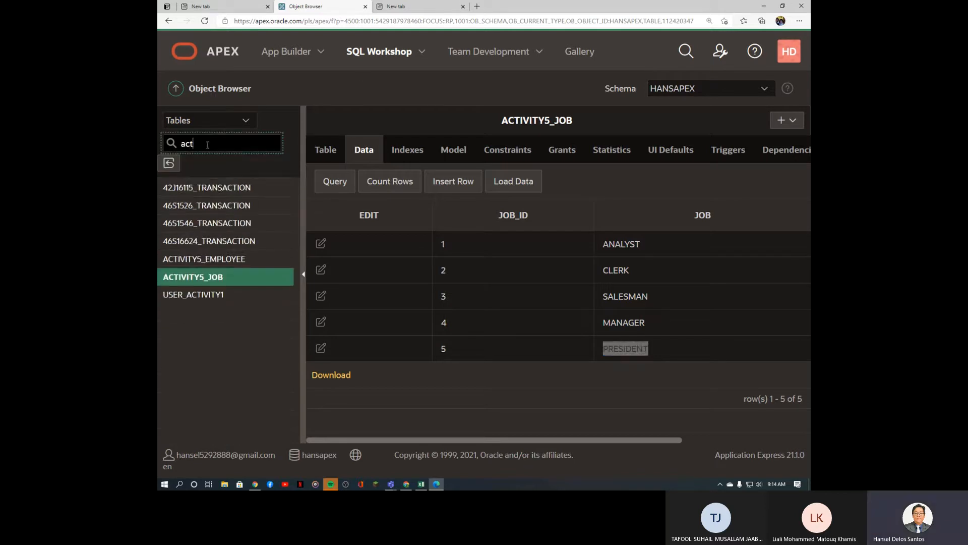
{"action": "type", "text": "ivity5"}
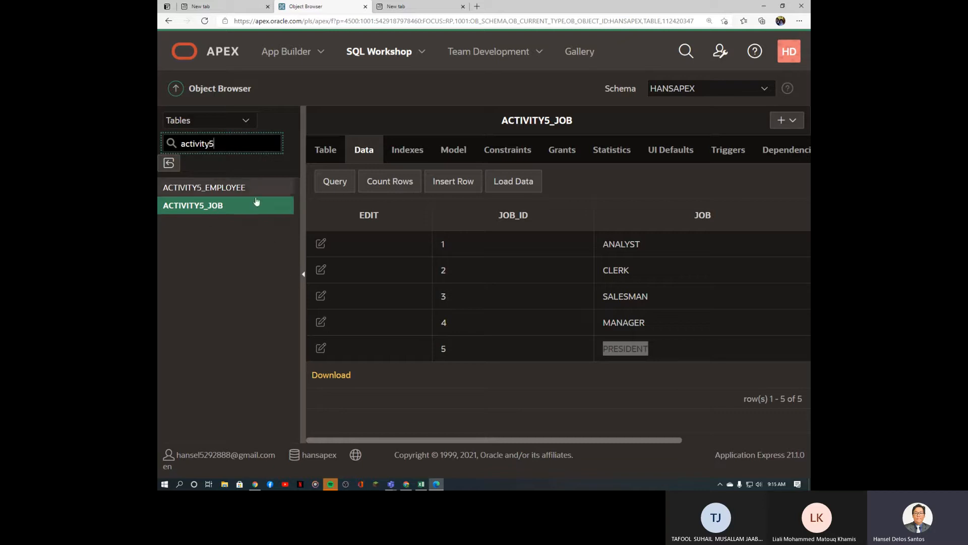
{"action": "left_click", "coordinate": [209, 190]}
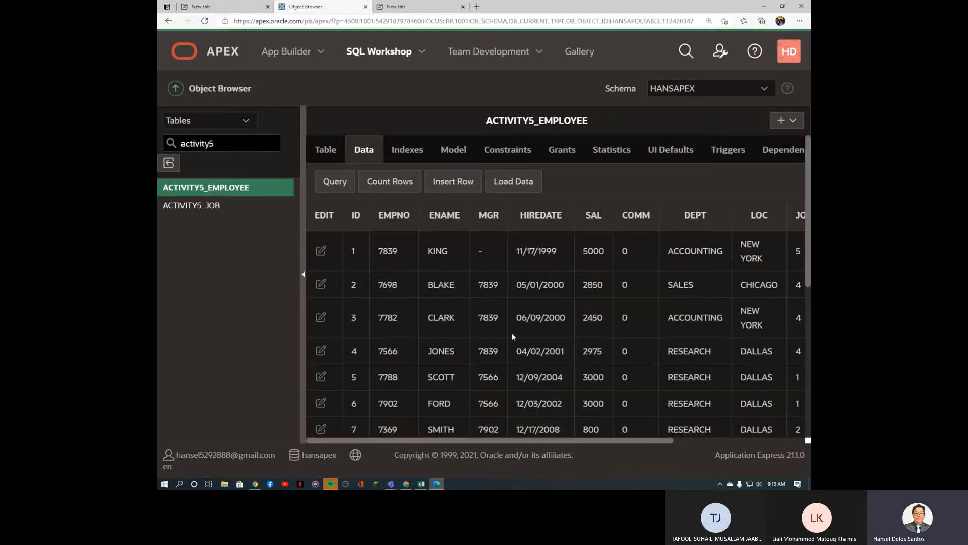
Step: Inspect the employee JOB_ID values, then show the Model diagram linked to ACTIVITY5_JOB
{"action": "left_click_drag", "start_coordinate": [542, 444], "coordinate": [647, 456]}
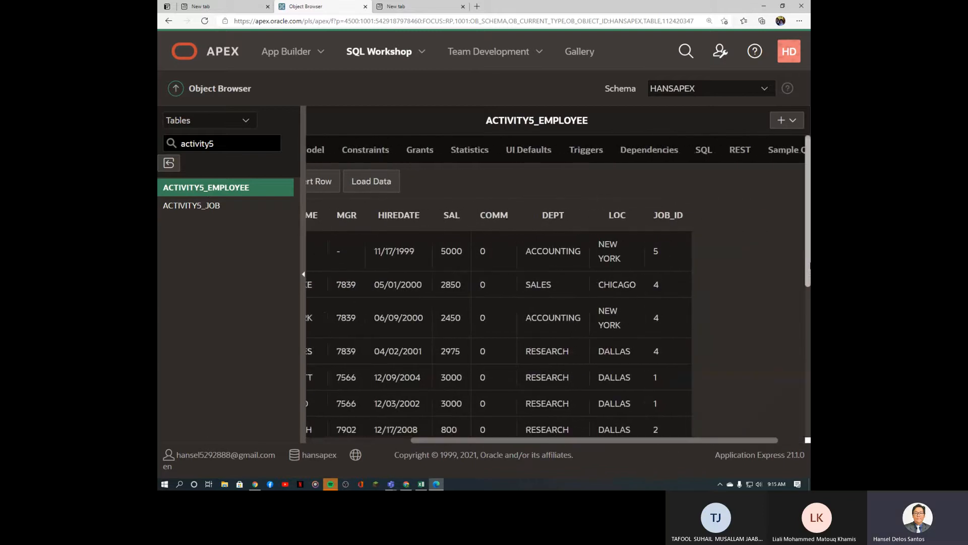
{"action": "scroll", "coordinate": [679, 254], "scroll_direction": "down", "scroll_amount": 2}
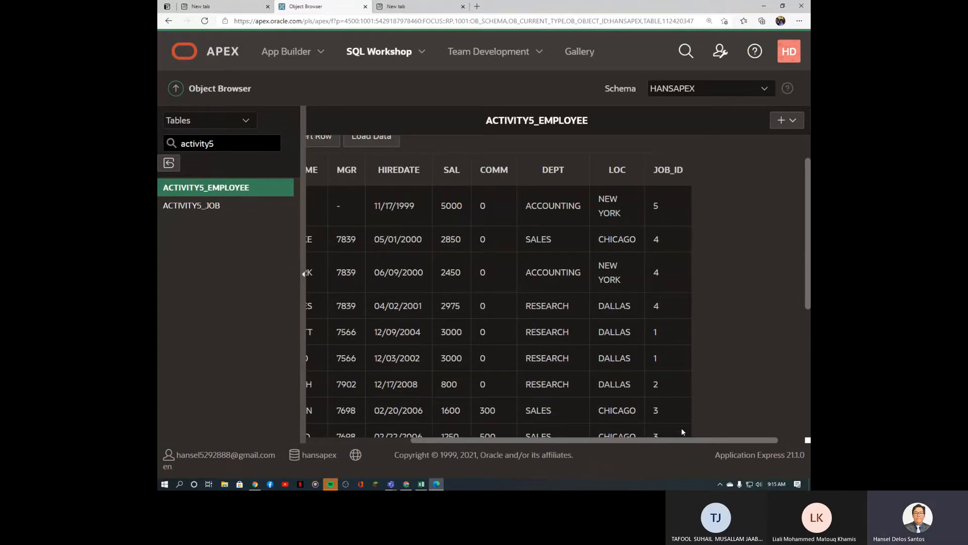
{"action": "left_click_drag", "start_coordinate": [679, 444], "coordinate": [622, 441]}
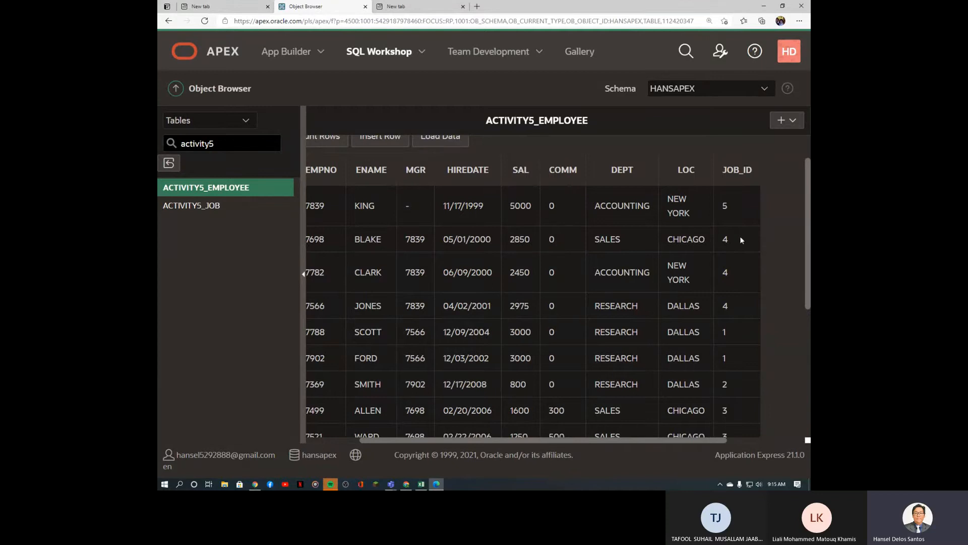
{"action": "left_click_drag", "start_coordinate": [657, 440], "coordinate": [505, 386]}
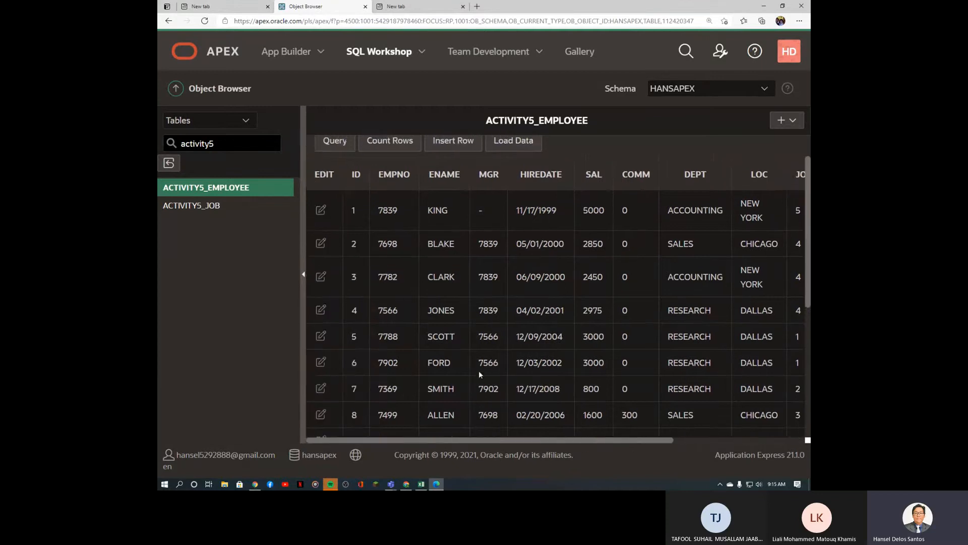
{"action": "scroll", "coordinate": [482, 374], "scroll_direction": "up", "scroll_amount": 1}
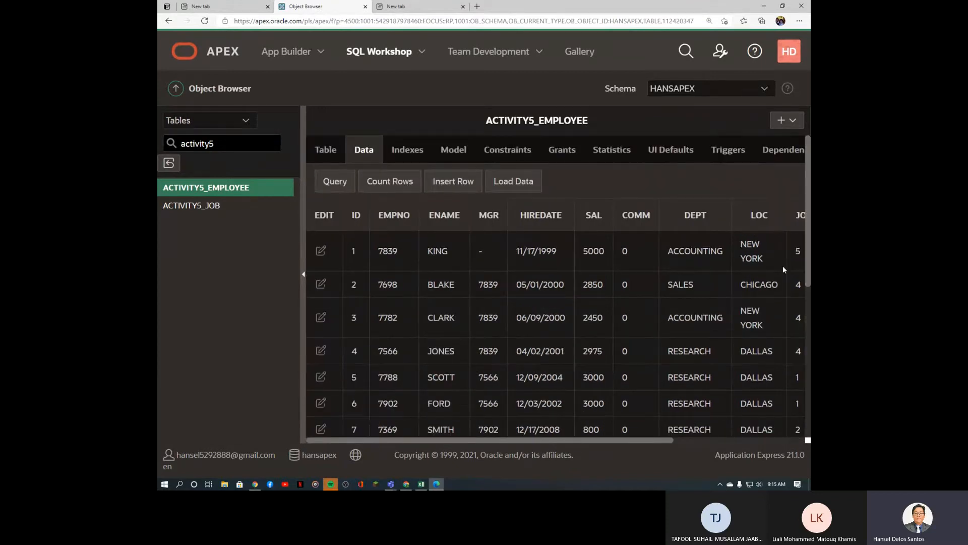
{"action": "scroll", "coordinate": [705, 280], "scroll_direction": "right", "scroll_amount": 3}
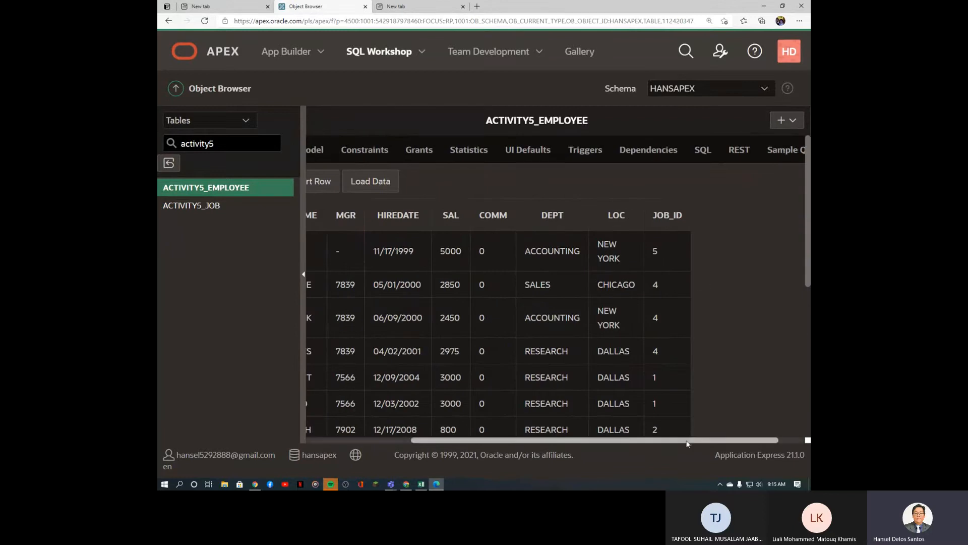
{"action": "scroll", "coordinate": [686, 422], "scroll_direction": "left", "scroll_amount": 3}
{"action": "left_click", "coordinate": [462, 156]}
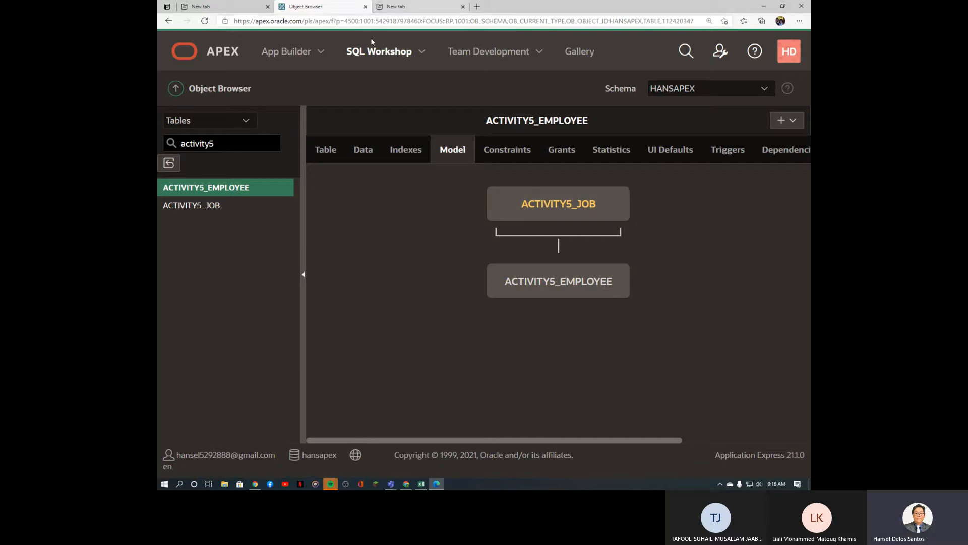
Step: From ACTIVITY5_EMPLOYEE's column list, launch Create Lookup Table listing ENAME, DEPT and LOC
{"action": "left_click", "coordinate": [324, 163]}
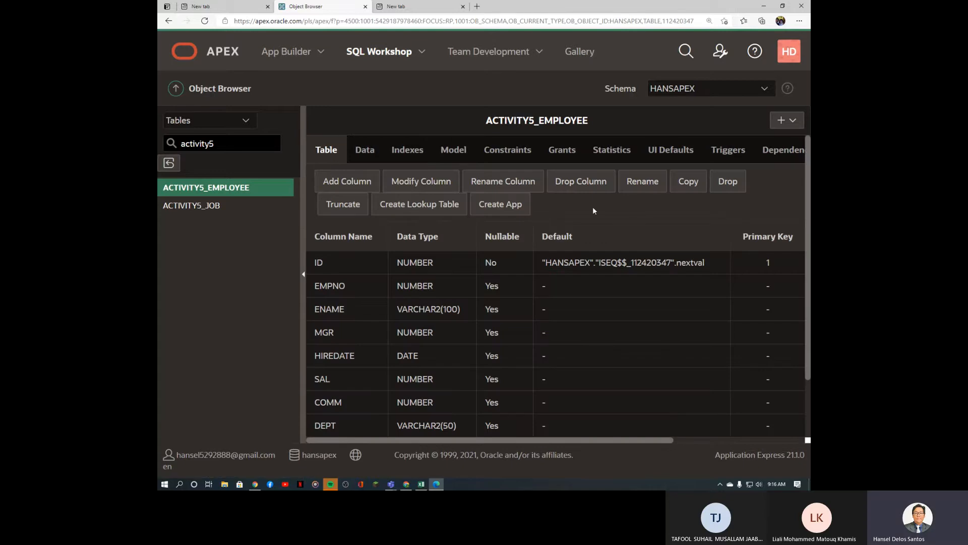
{"action": "scroll", "coordinate": [568, 306], "scroll_direction": "down", "scroll_amount": 2}
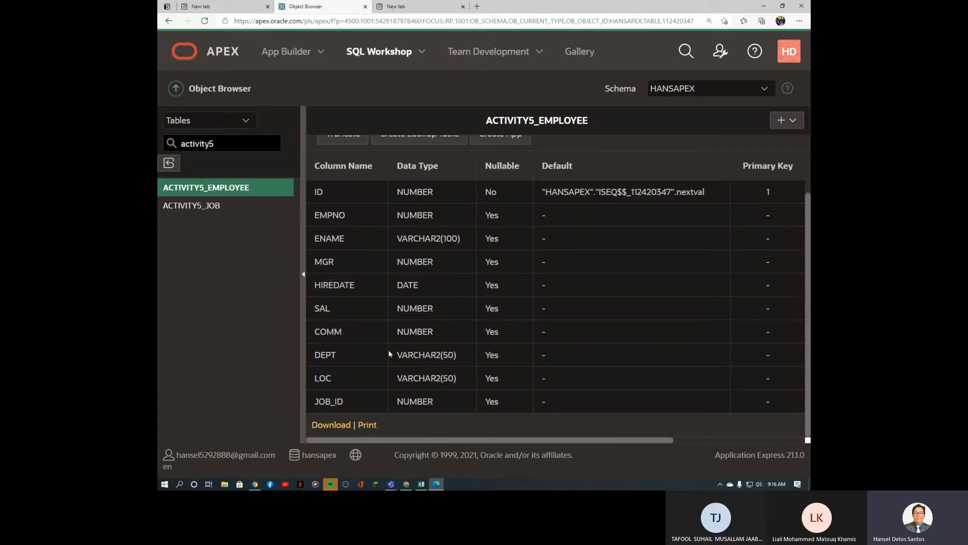
{"action": "scroll", "coordinate": [655, 296], "scroll_direction": "up", "scroll_amount": 2}
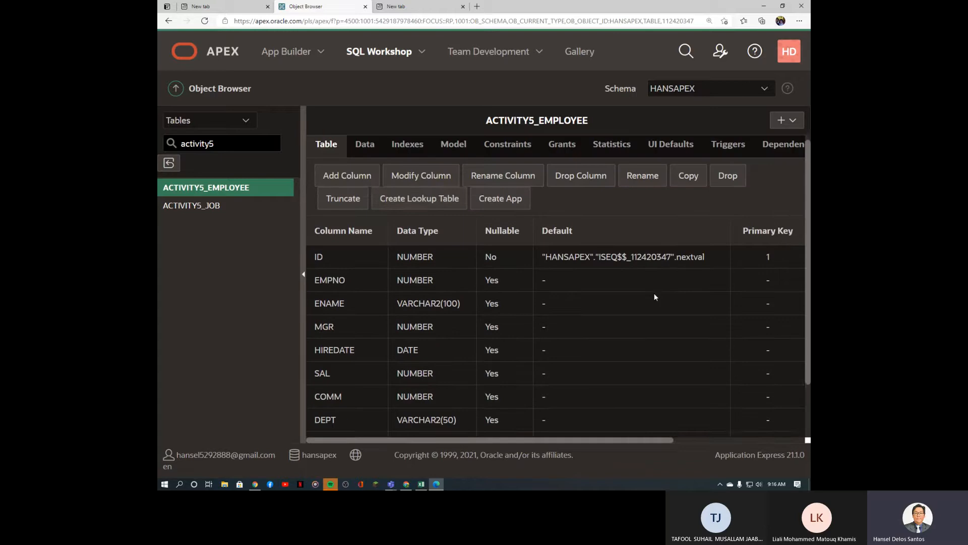
{"action": "left_click", "coordinate": [454, 211]}
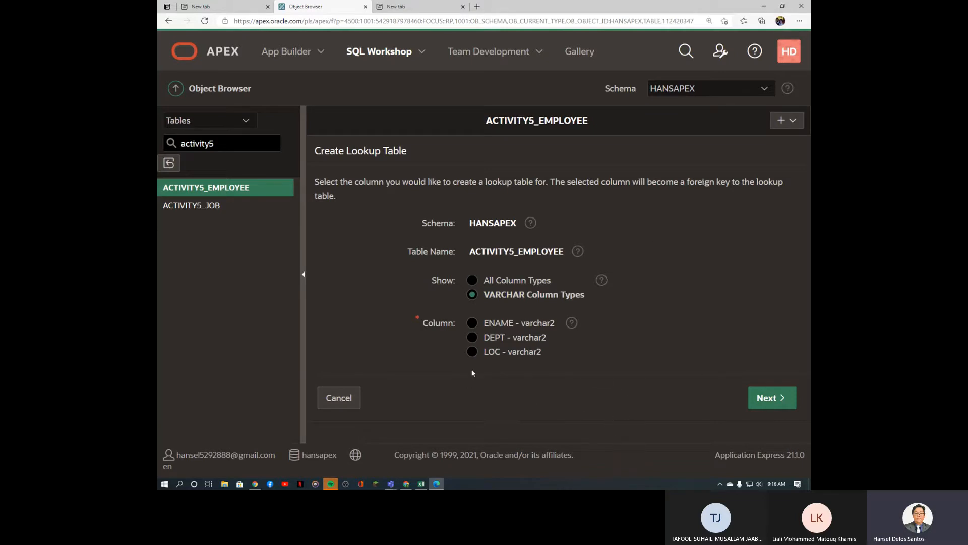
Step: Normalize DEPT into table activity5_dept with sequence activity5_dept_SEQ and create it
{"action": "left_click", "coordinate": [472, 338]}
{"action": "left_click", "coordinate": [767, 396]}
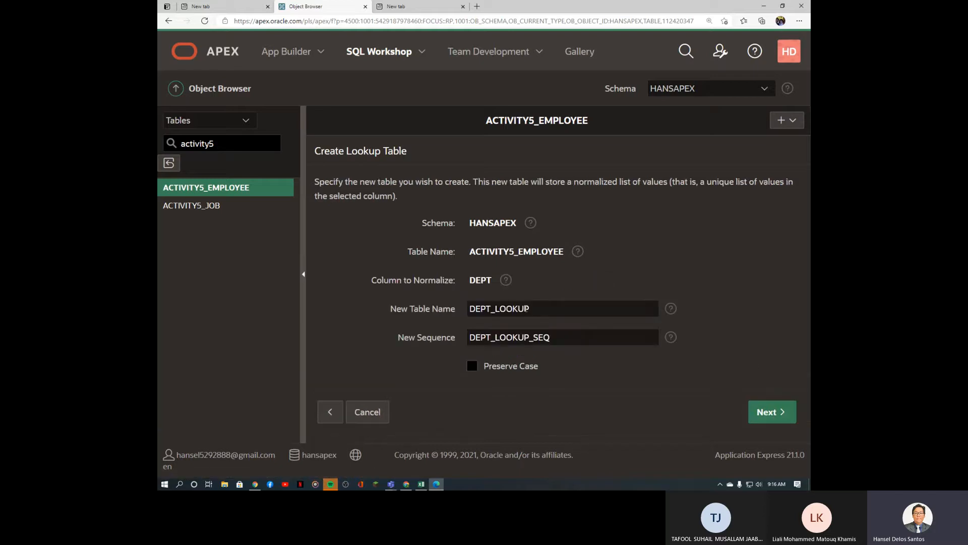
{"action": "double_click", "coordinate": [527, 309]}
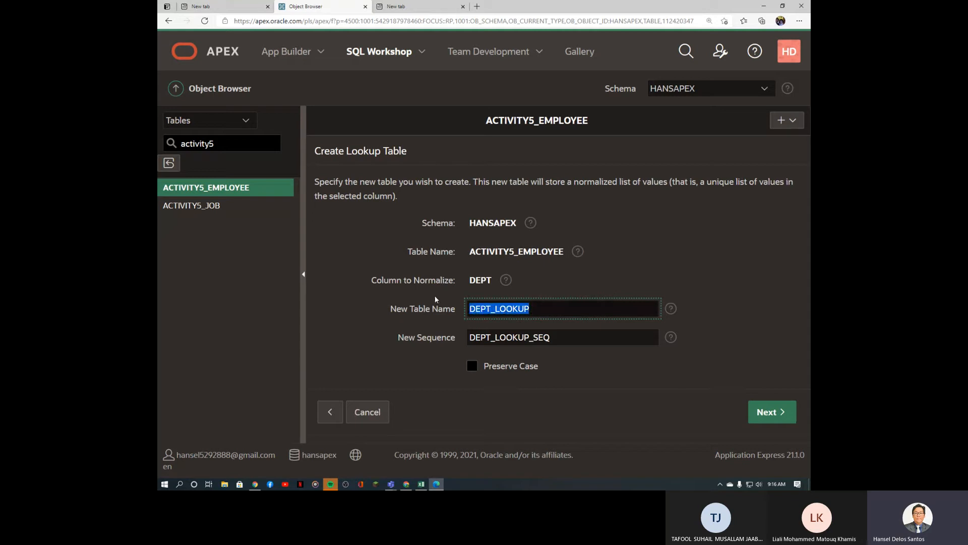
{"action": "type", "text": "ac"}
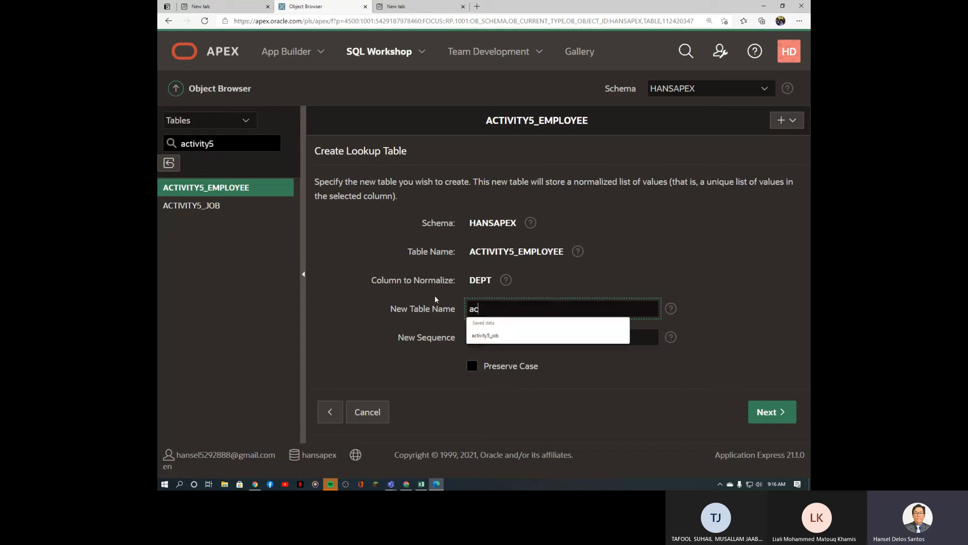
{"action": "type", "text": "tivity"}
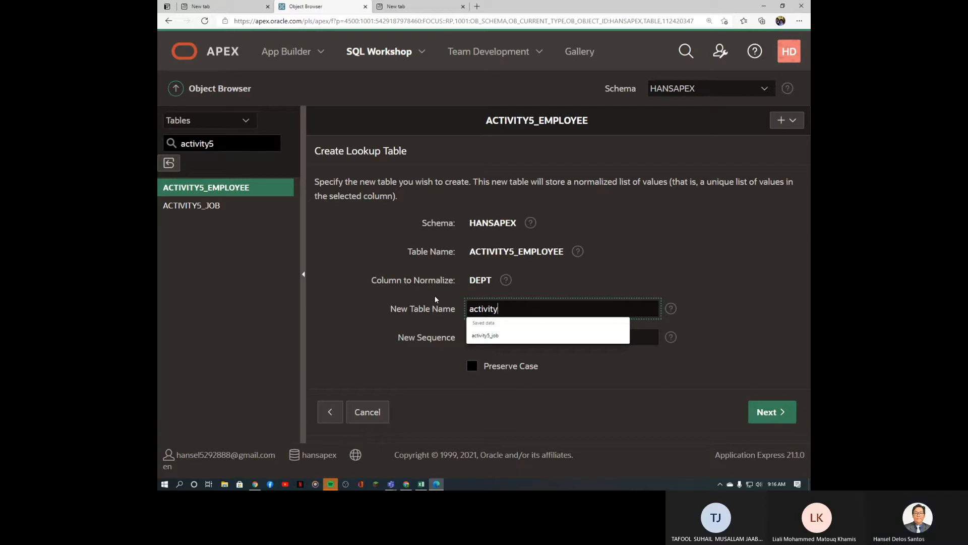
{"action": "type", "text": "5"}
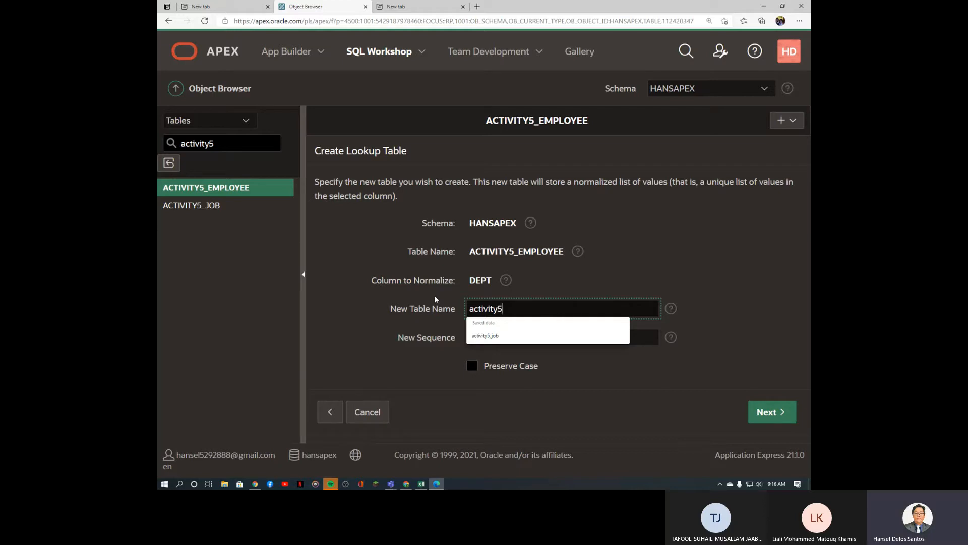
{"action": "type", "text": "_de"}
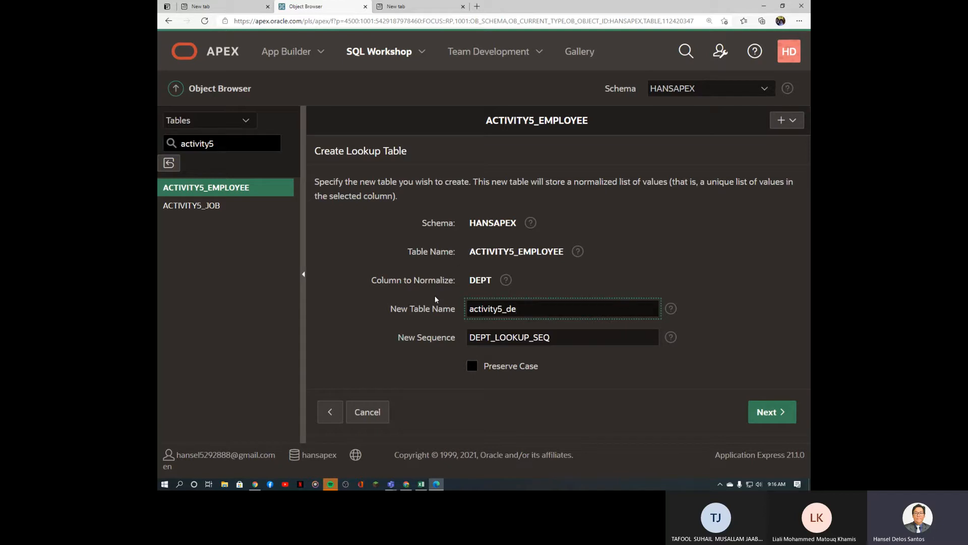
{"action": "type", "text": "pt"}
{"action": "left_click_drag", "start_coordinate": [530, 337], "coordinate": [458, 339]}
{"action": "type", "text": "act"}
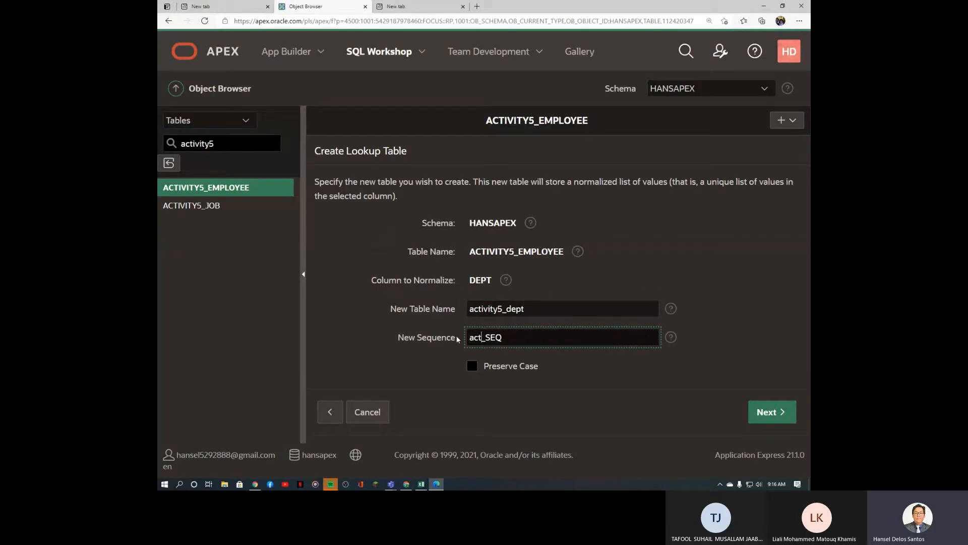
{"action": "type", "text": "ivity5_dept"}
{"action": "left_click", "coordinate": [780, 408]}
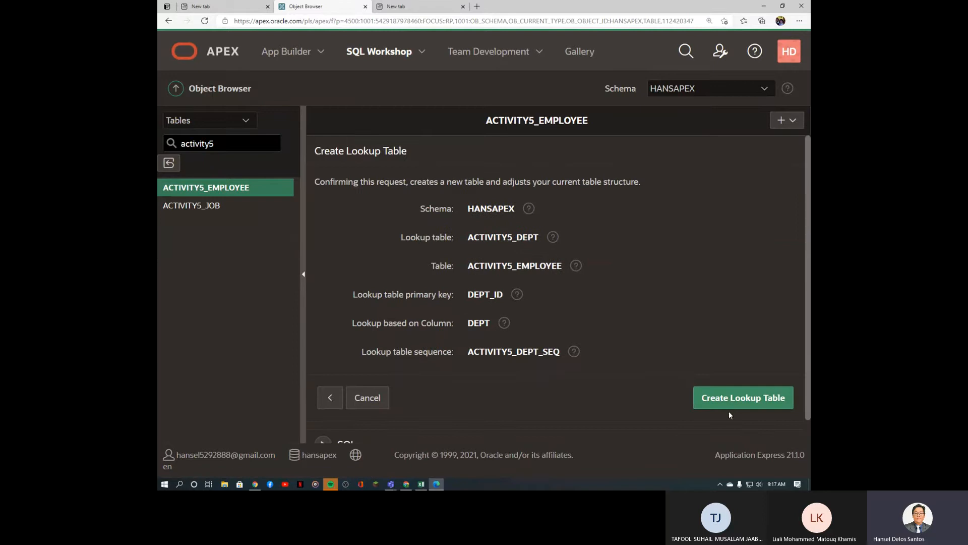
{"action": "left_click", "coordinate": [734, 405]}
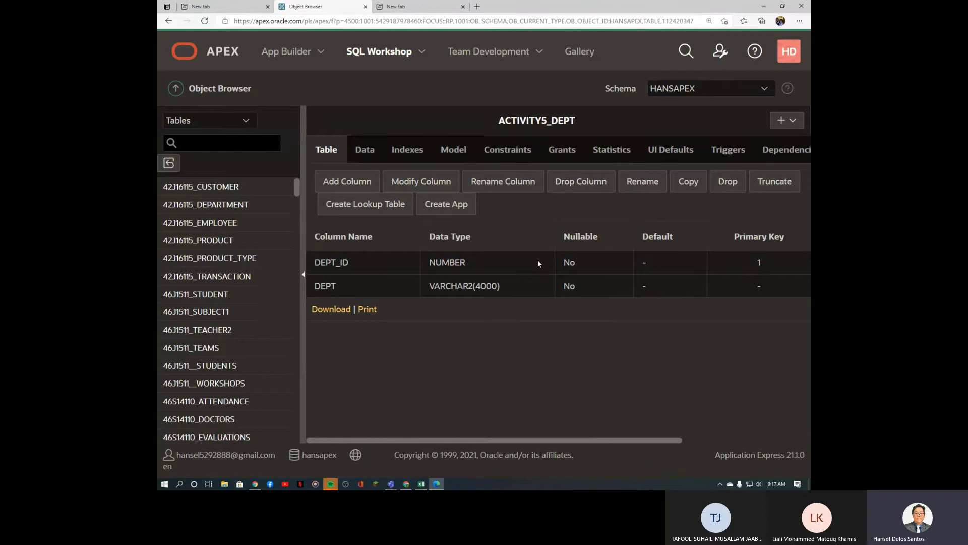
Step: Check ACTIVITY5_DEPT's DEPT_ID key and four department rows, then open its Model diagram
{"action": "double_click", "coordinate": [343, 263]}
{"action": "left_click", "coordinate": [756, 266]}
{"action": "left_click", "coordinate": [365, 154]}
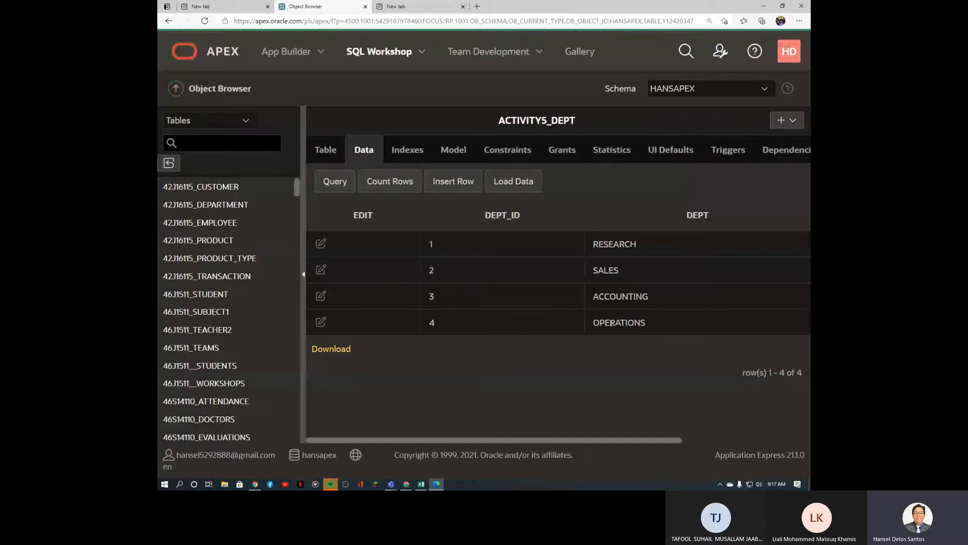
{"action": "left_click", "coordinate": [244, 142]}
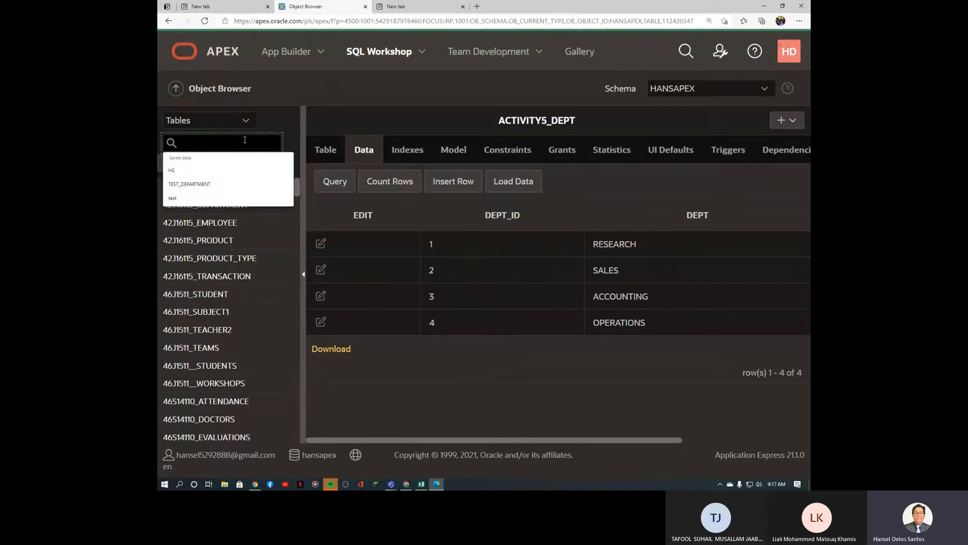
{"action": "type", "text": "act"}
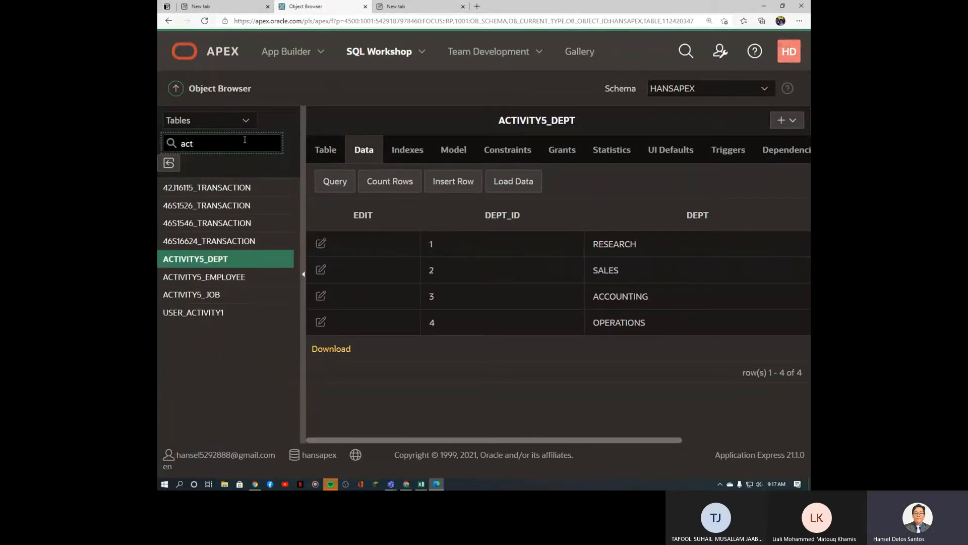
{"action": "key", "text": "BackSpace"}
{"action": "key", "text": "BackSpace"}
{"action": "key", "text": "BackSpace"}
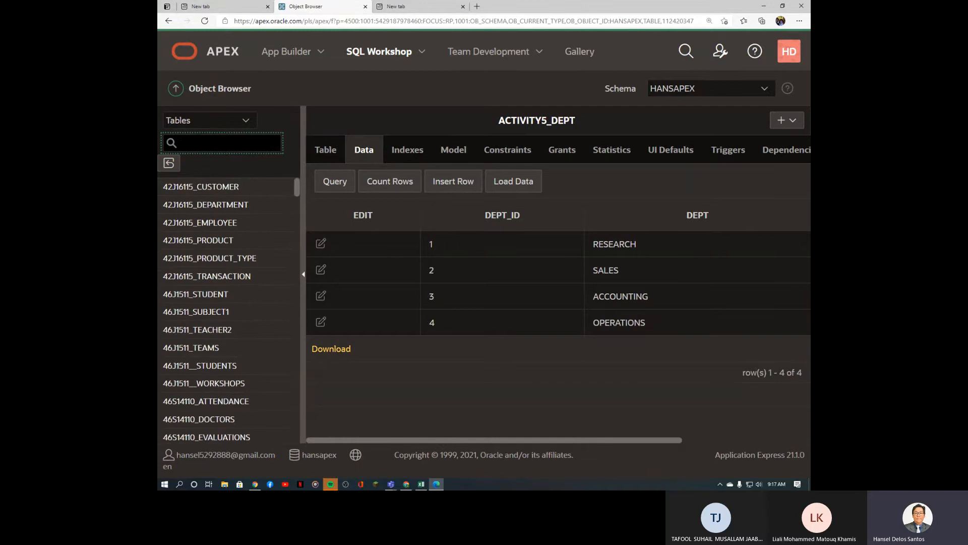
{"action": "left_click", "coordinate": [443, 153]}
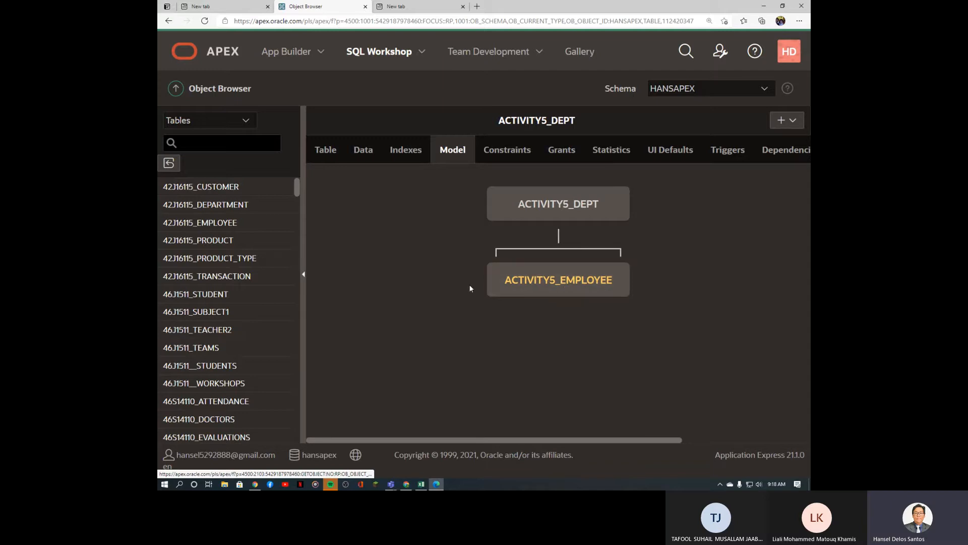
Step: Select ACTIVITY5_EMPLOYEE in the diagram and show its columns, now without the DEPT text column
{"action": "mouse_move", "coordinate": [535, 286]}
{"action": "left_click_drag", "start_coordinate": [491, 119], "coordinate": [577, 120]}
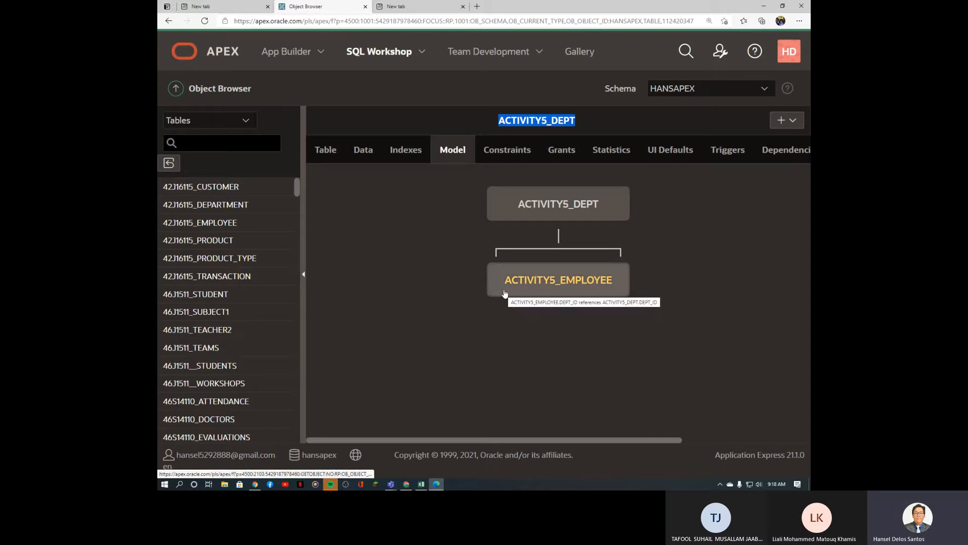
{"action": "left_click", "coordinate": [577, 289]}
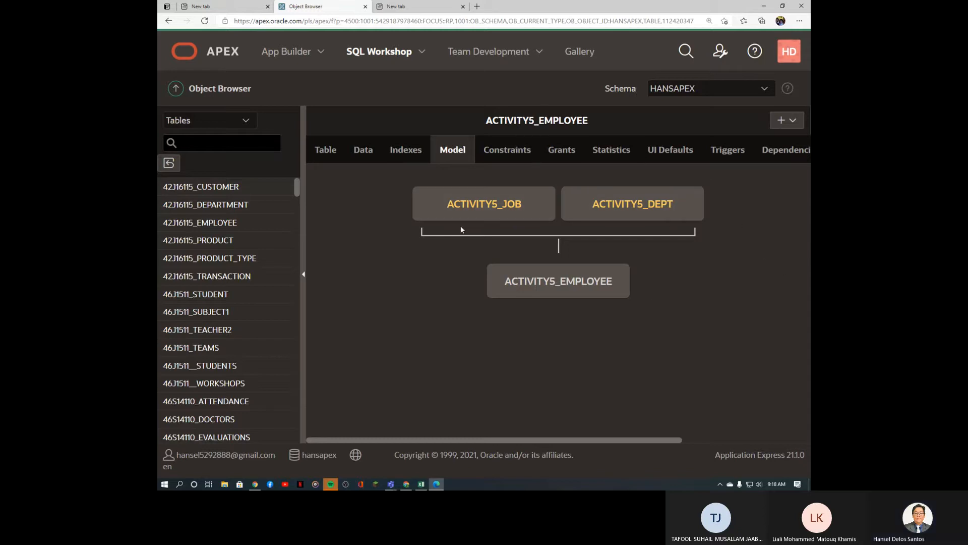
{"action": "left_click", "coordinate": [342, 153]}
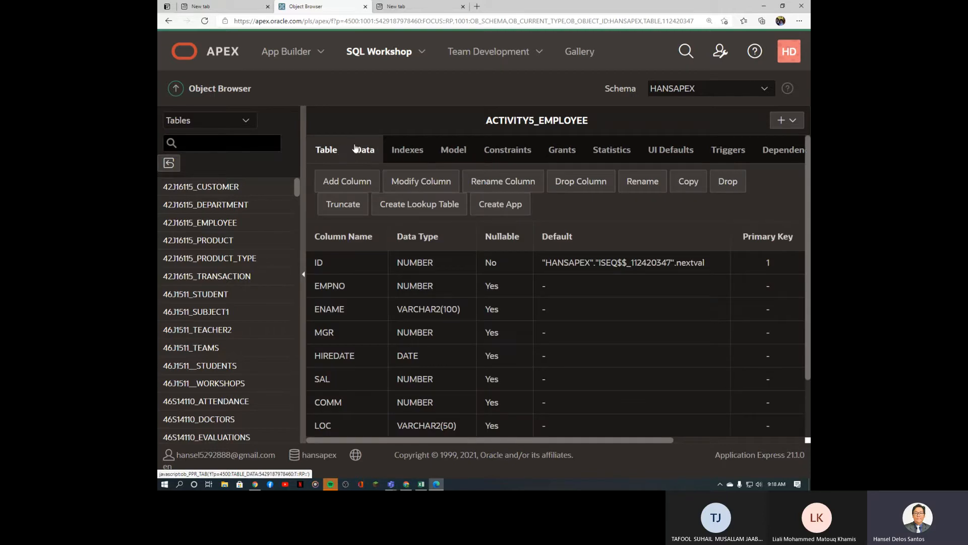
Step: Browse ACTIVITY5_EMPLOYEE's rows to examine the new numeric DEPT_ID values beside JOB_ID
{"action": "left_click", "coordinate": [362, 153]}
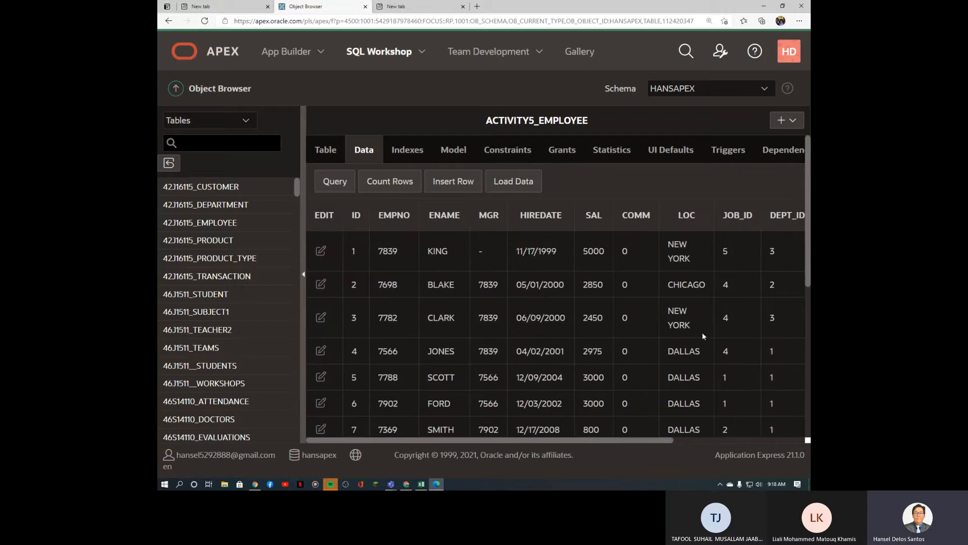
{"action": "left_click_drag", "start_coordinate": [665, 444], "coordinate": [715, 443]}
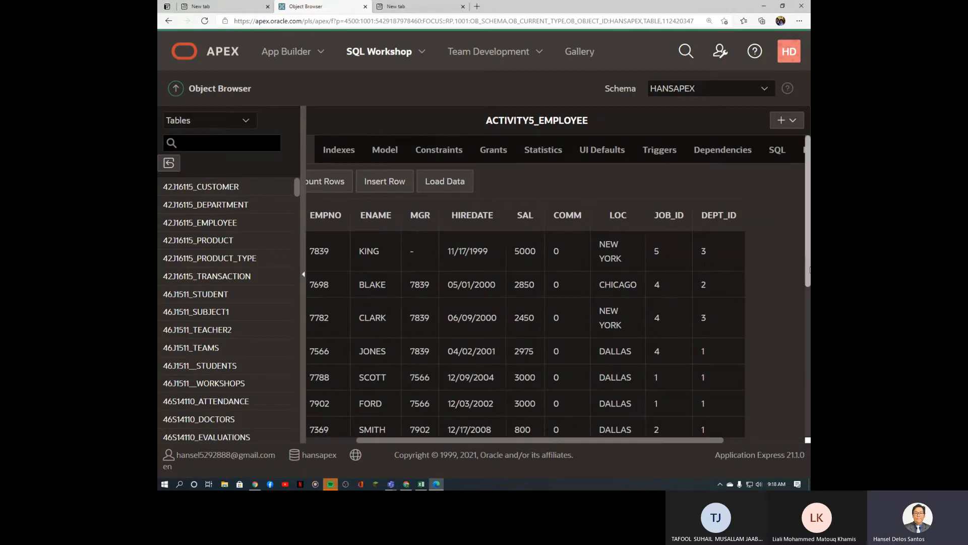
{"action": "scroll", "coordinate": [807, 297], "scroll_direction": "down", "scroll_amount": 1}
{"action": "double_click", "coordinate": [728, 162]}
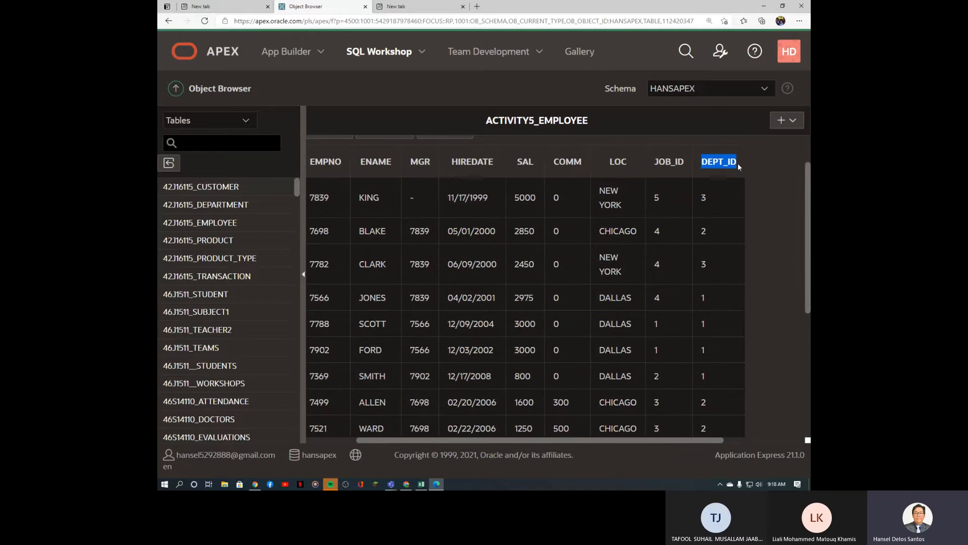
{"action": "double_click", "coordinate": [707, 198]}
{"action": "double_click", "coordinate": [706, 233]}
{"action": "left_click", "coordinate": [710, 265]}
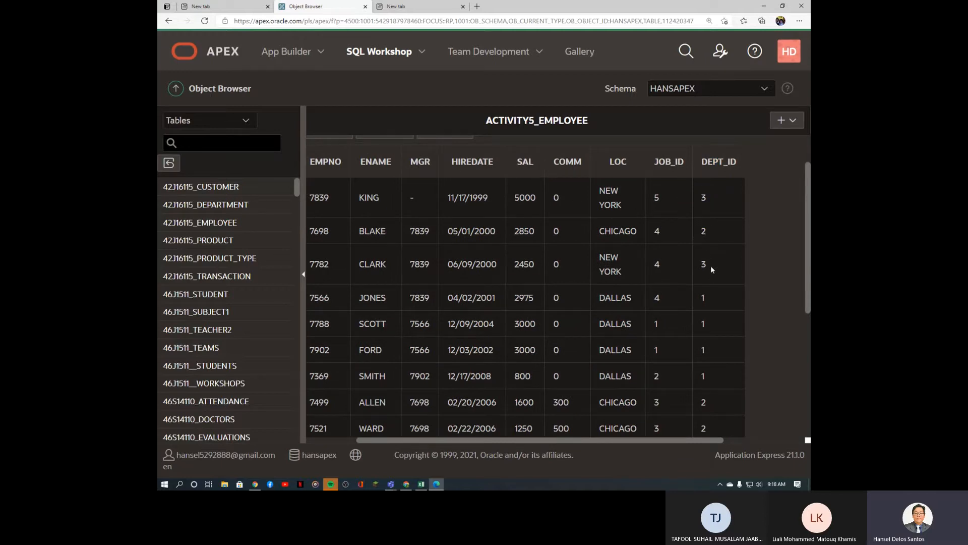
{"action": "left_click", "coordinate": [708, 306]}
{"action": "scroll", "coordinate": [707, 325], "scroll_direction": "up", "scroll_amount": 1}
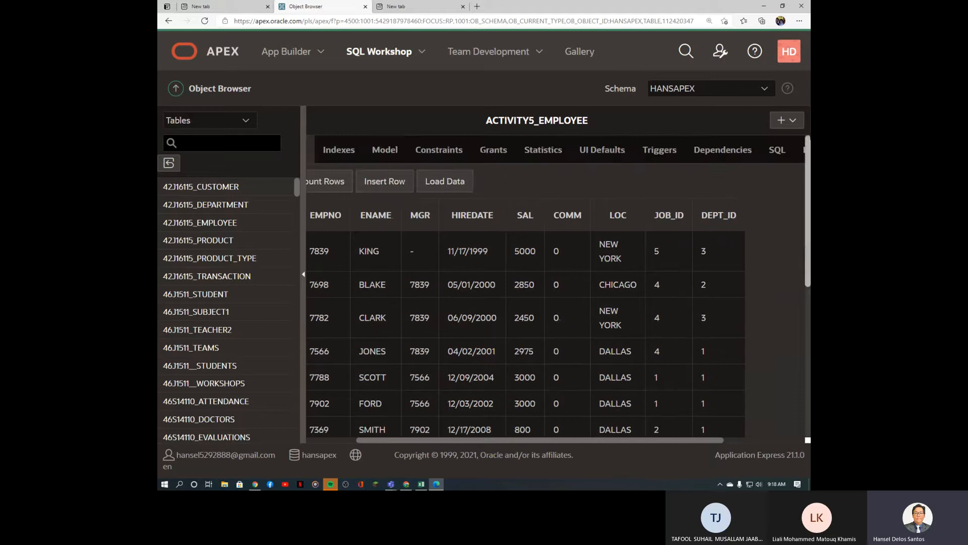
{"action": "left_click", "coordinate": [461, 157]}
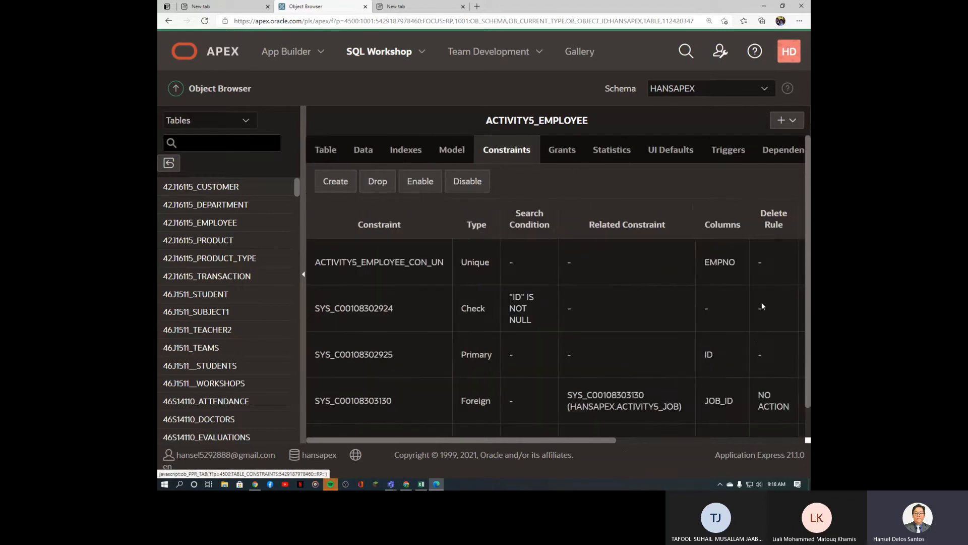
{"action": "scroll", "coordinate": [637, 340], "scroll_direction": "down", "scroll_amount": 1}
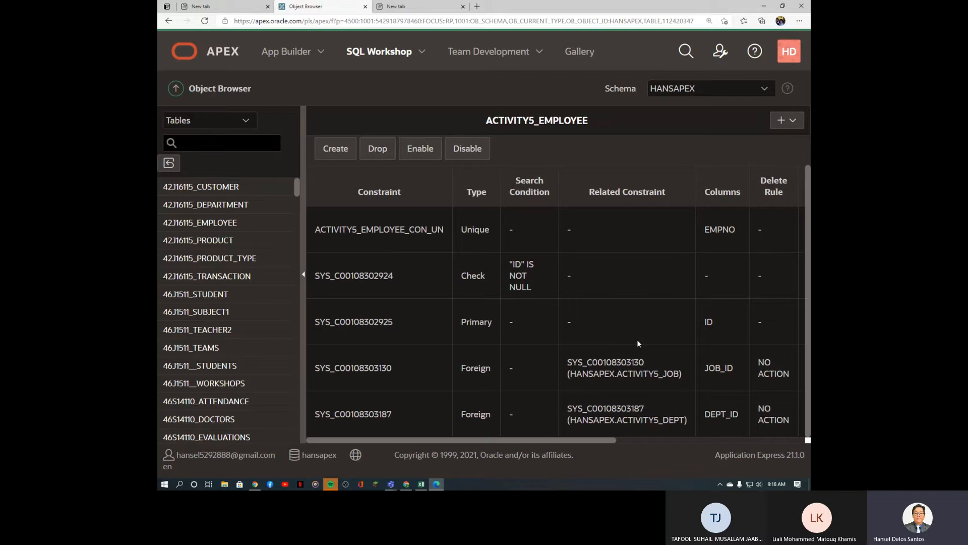
{"action": "left_click_drag", "start_coordinate": [396, 366], "coordinate": [341, 364]}
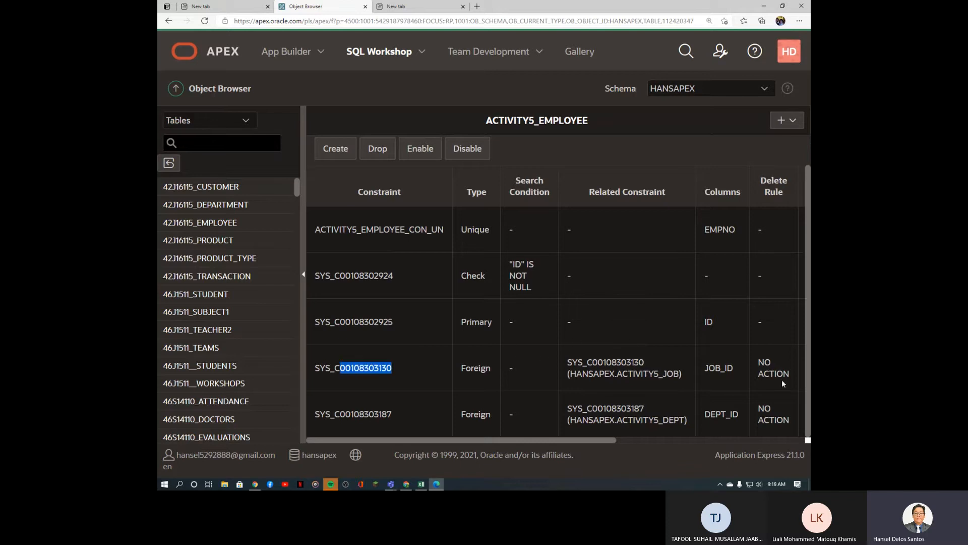
{"action": "left_click_drag", "start_coordinate": [738, 369], "coordinate": [704, 369]}
{"action": "left_click_drag", "start_coordinate": [401, 366], "coordinate": [315, 366]}
{"action": "left_click_drag", "start_coordinate": [461, 368], "coordinate": [486, 368]}
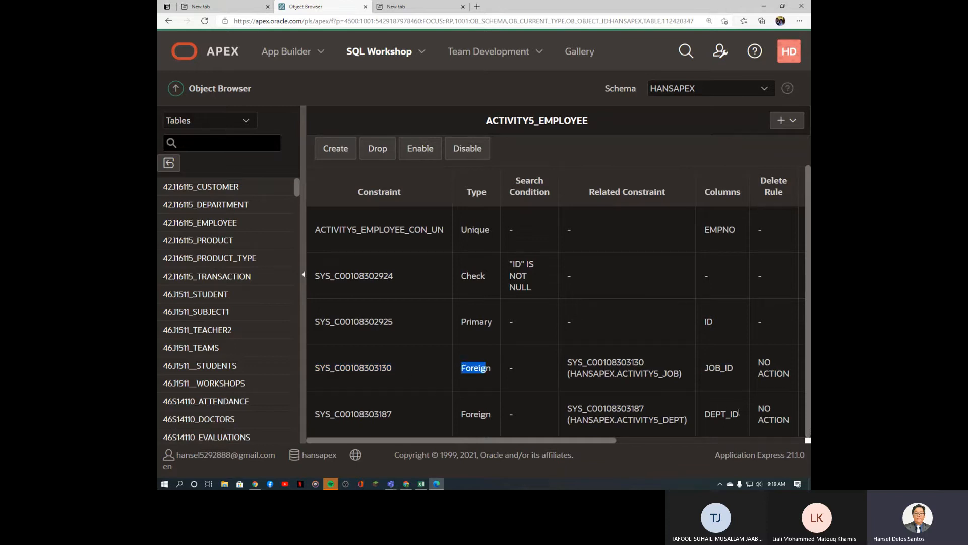
{"action": "left_click_drag", "start_coordinate": [742, 415], "coordinate": [702, 421]}
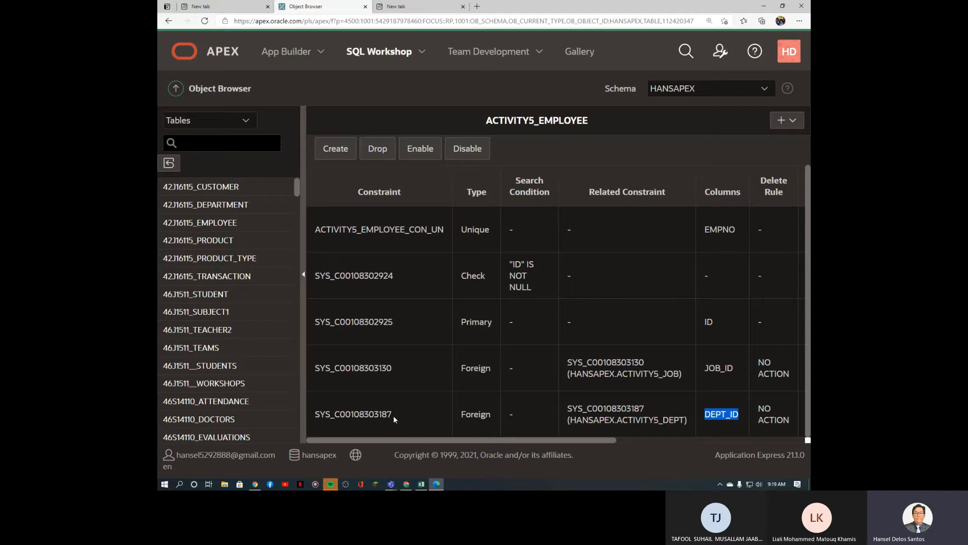
{"action": "left_click_drag", "start_coordinate": [393, 416], "coordinate": [320, 414]}
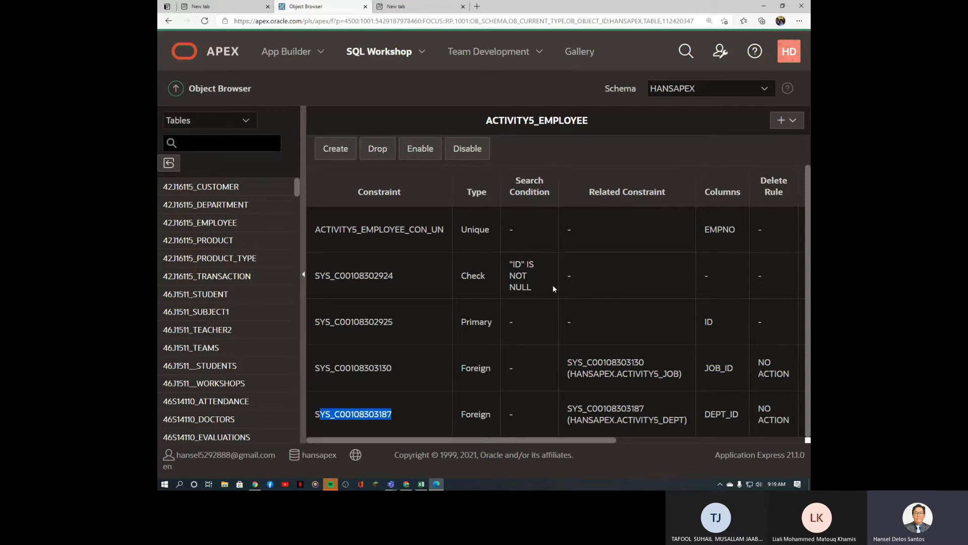
{"action": "scroll", "coordinate": [554, 286], "scroll_direction": "up", "scroll_amount": 1}
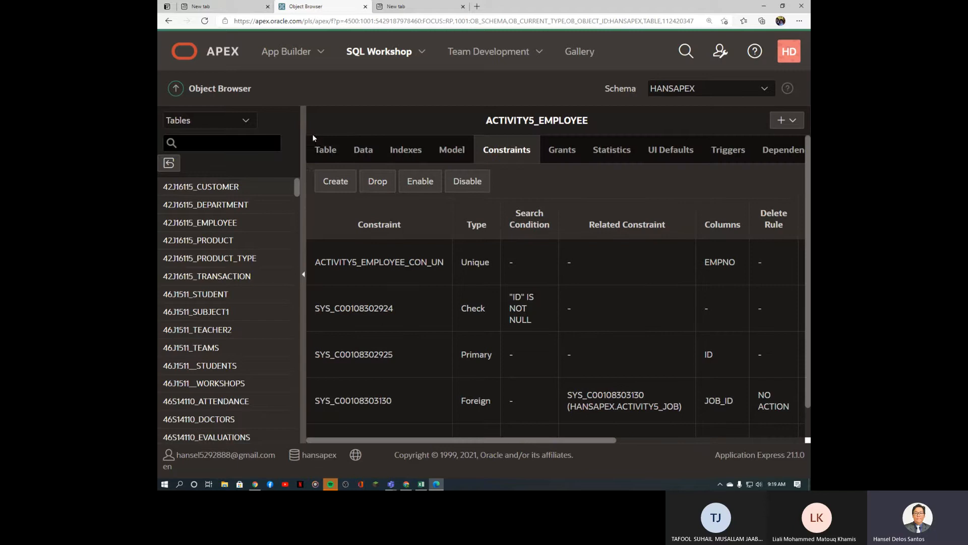
Step: Review the employee rows' JOB_ID and DEPT_ID values, then return to the column definitions
{"action": "left_click", "coordinate": [323, 154]}
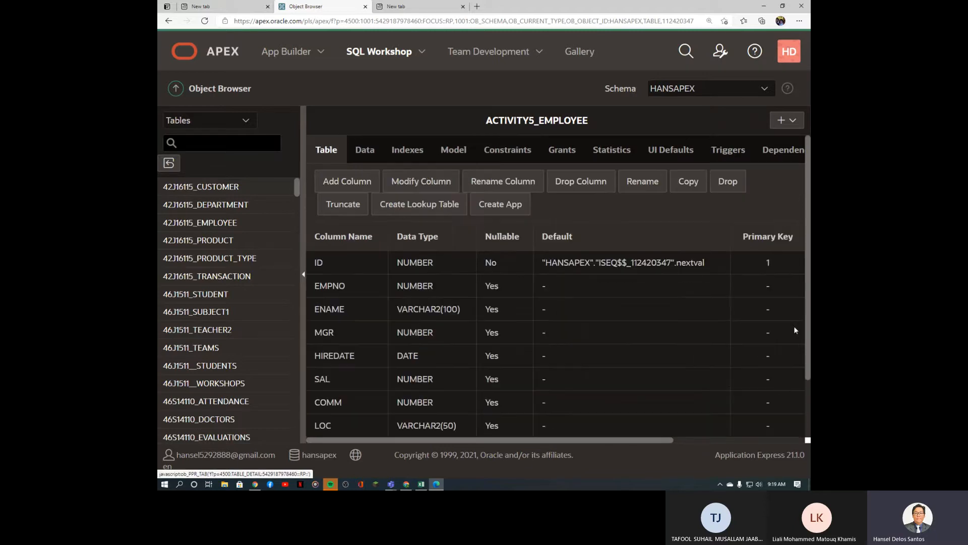
{"action": "left_click", "coordinate": [365, 150]}
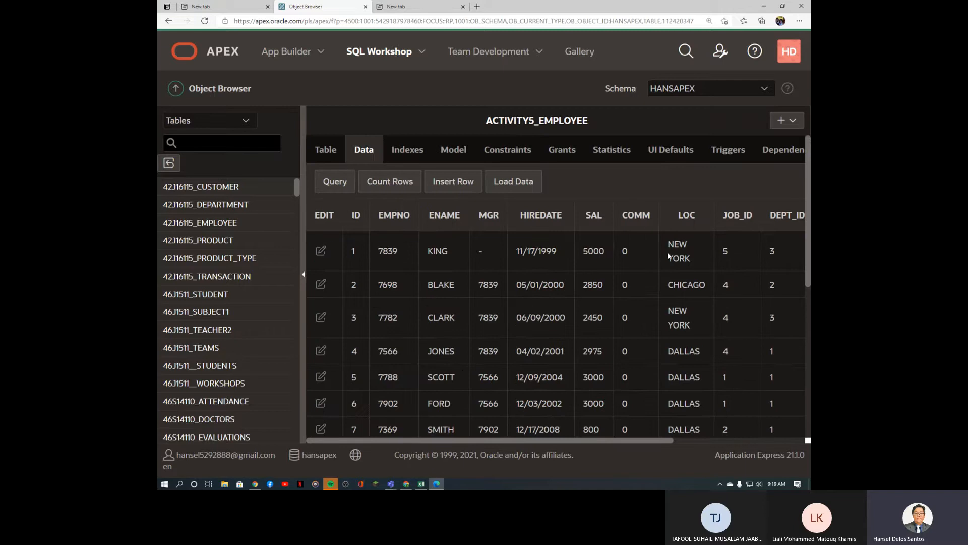
{"action": "scroll", "coordinate": [810, 272], "scroll_direction": "down", "scroll_amount": 1}
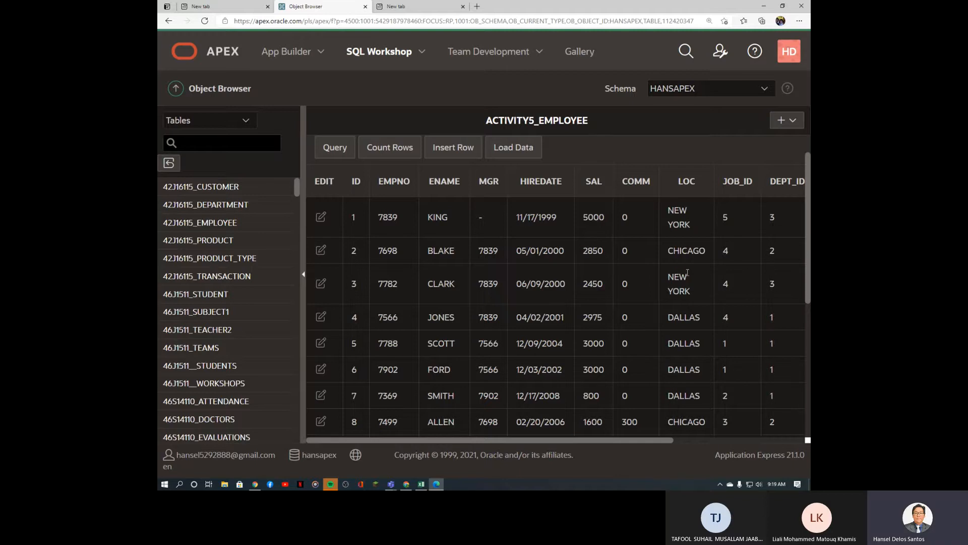
{"action": "scroll", "coordinate": [690, 313], "scroll_direction": "down", "scroll_amount": 5}
{"action": "scroll", "coordinate": [687, 322], "scroll_direction": "up", "scroll_amount": 6}
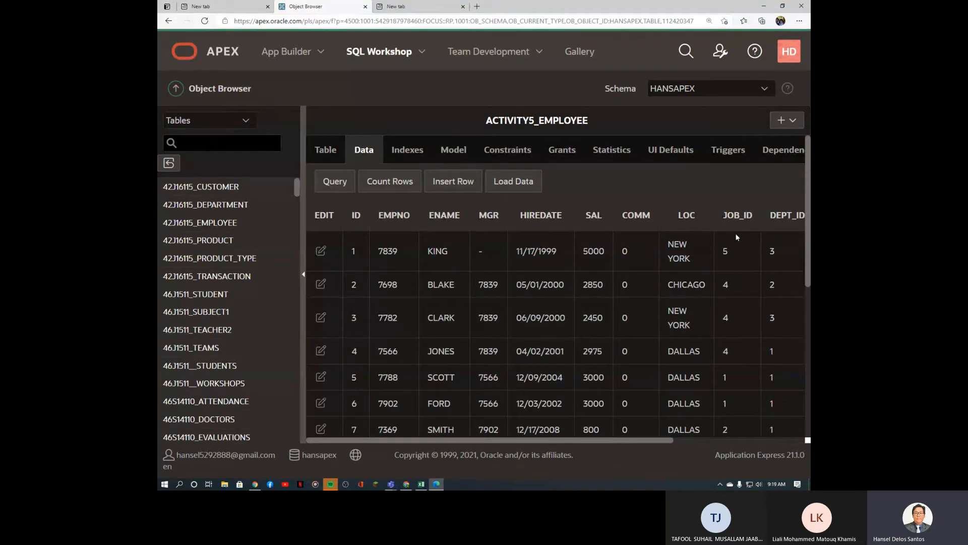
{"action": "left_click_drag", "start_coordinate": [723, 216], "coordinate": [793, 217]}
{"action": "left_click", "coordinate": [700, 251]}
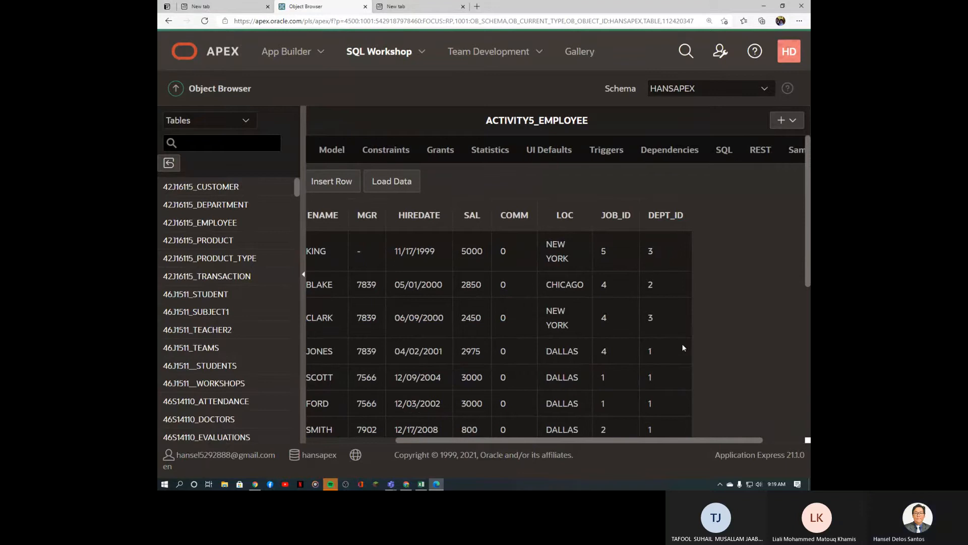
{"action": "left_click_drag", "start_coordinate": [637, 440], "coordinate": [551, 439]}
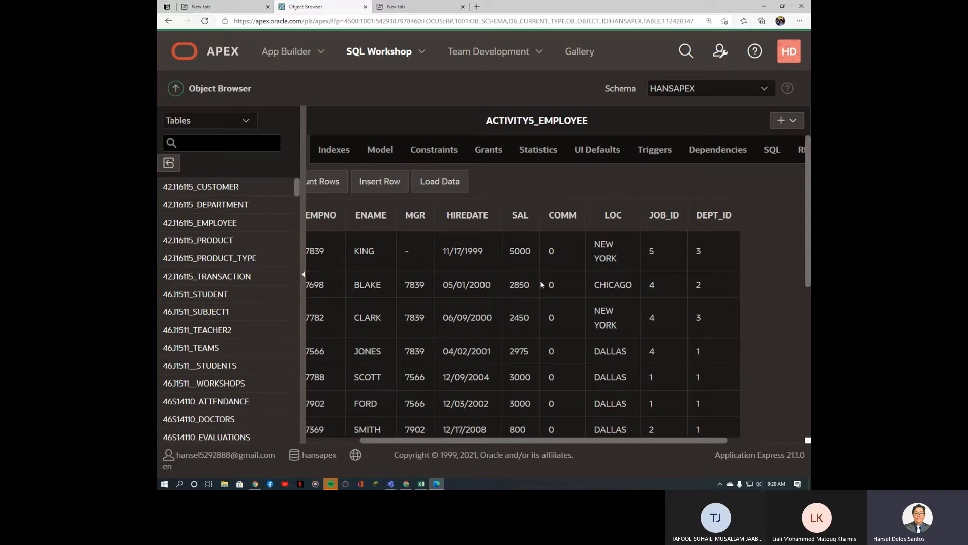
{"action": "scroll", "coordinate": [638, 441], "scroll_direction": "left", "scroll_amount": 3}
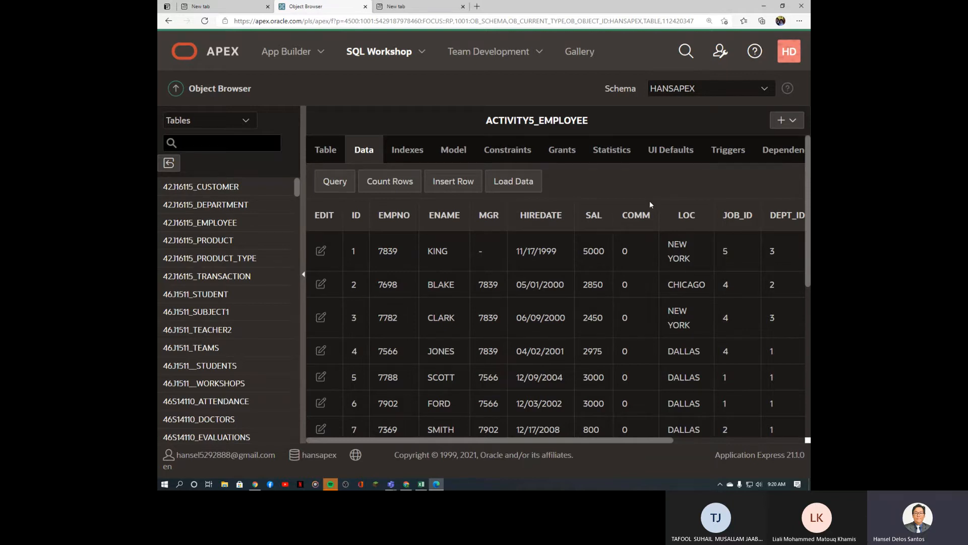
{"action": "left_click", "coordinate": [324, 150]}
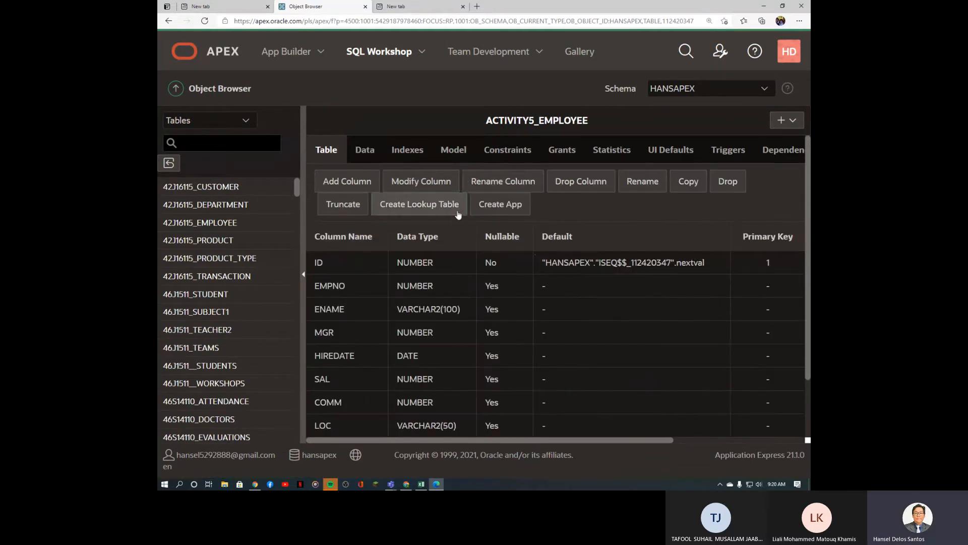
Step: Set up a LOC lookup table named activity5_loc with sequence activity5_loc_SEQ, reaching confirmation
{"action": "left_click", "coordinate": [419, 205]}
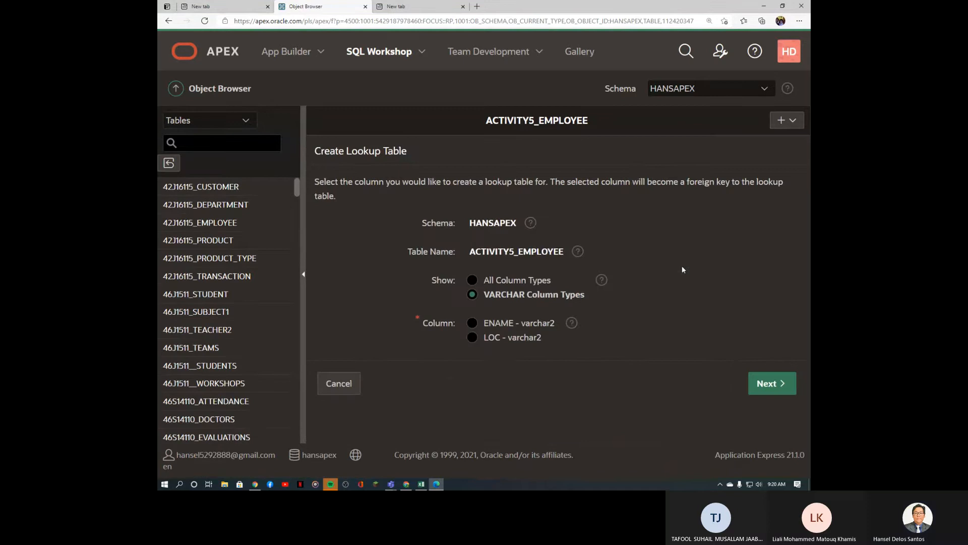
{"action": "left_click", "coordinate": [473, 338]}
{"action": "left_click", "coordinate": [782, 386]}
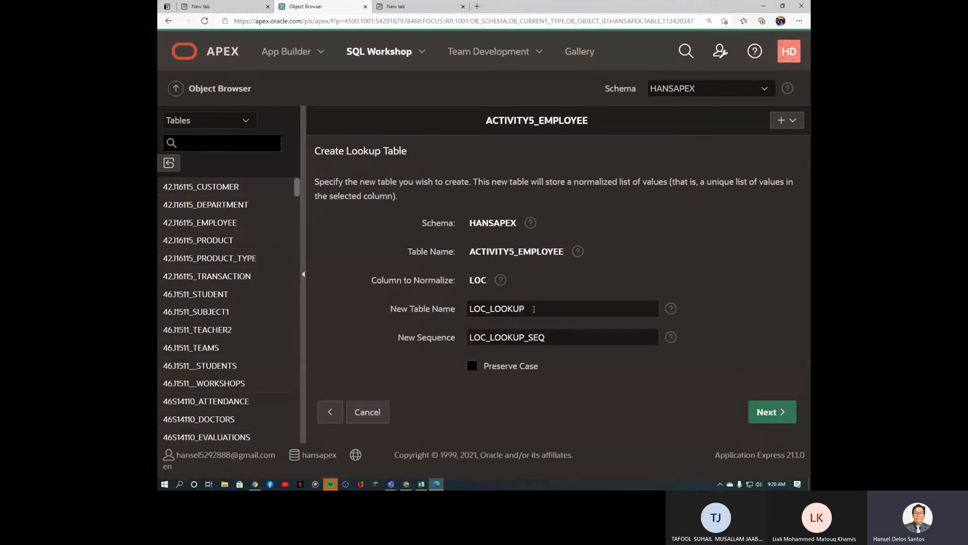
{"action": "type", "text": "acti"}
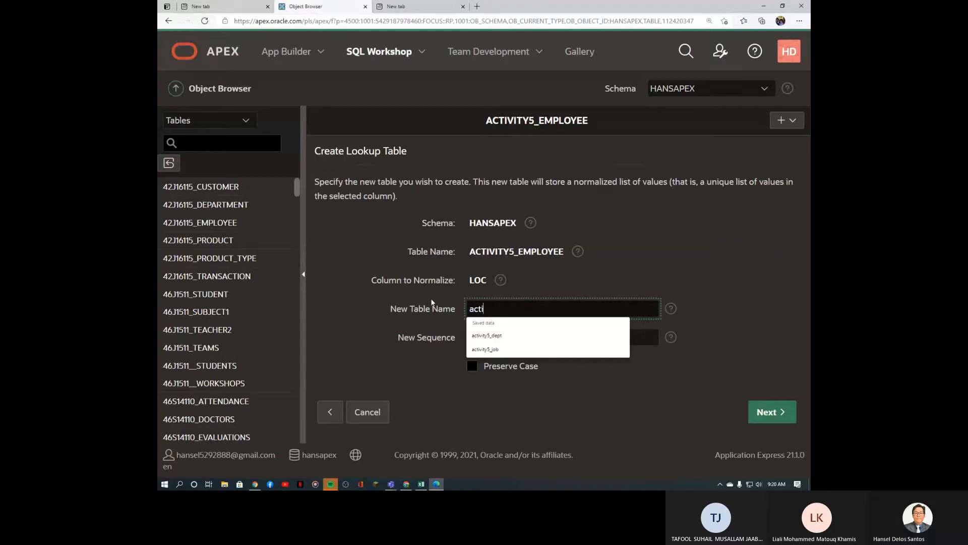
{"action": "type", "text": "vity"}
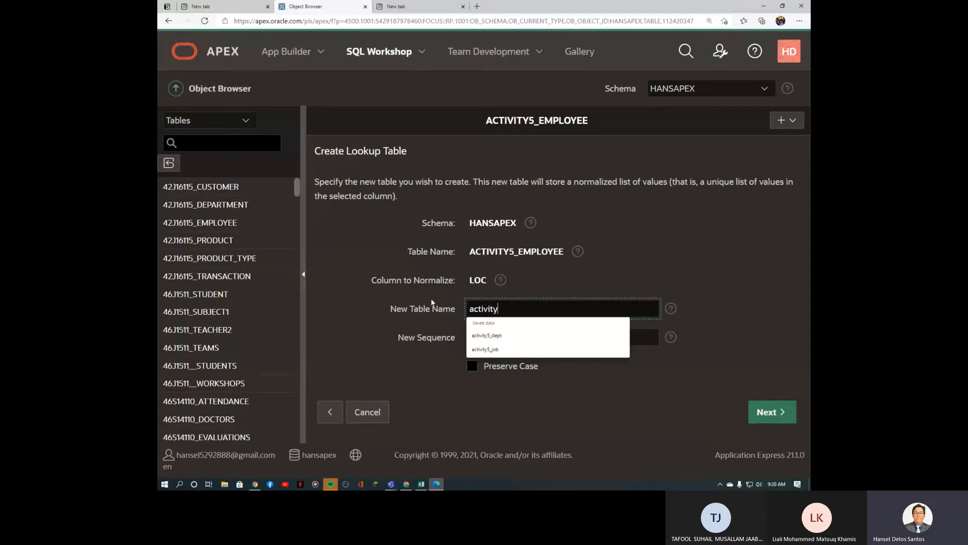
{"action": "type", "text": "5_loc"}
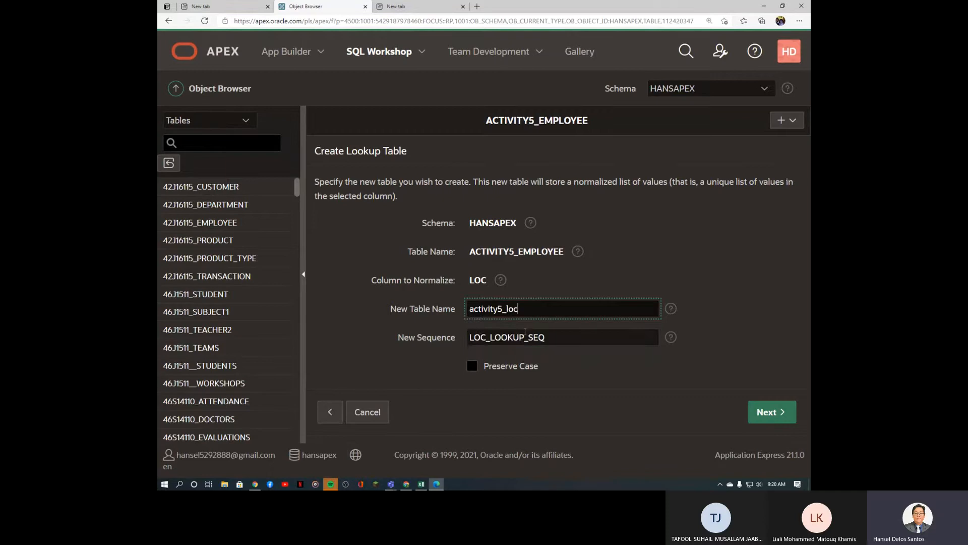
{"action": "left_click_drag", "start_coordinate": [525, 336], "coordinate": [446, 331]}
{"action": "type", "text": "activity5"}
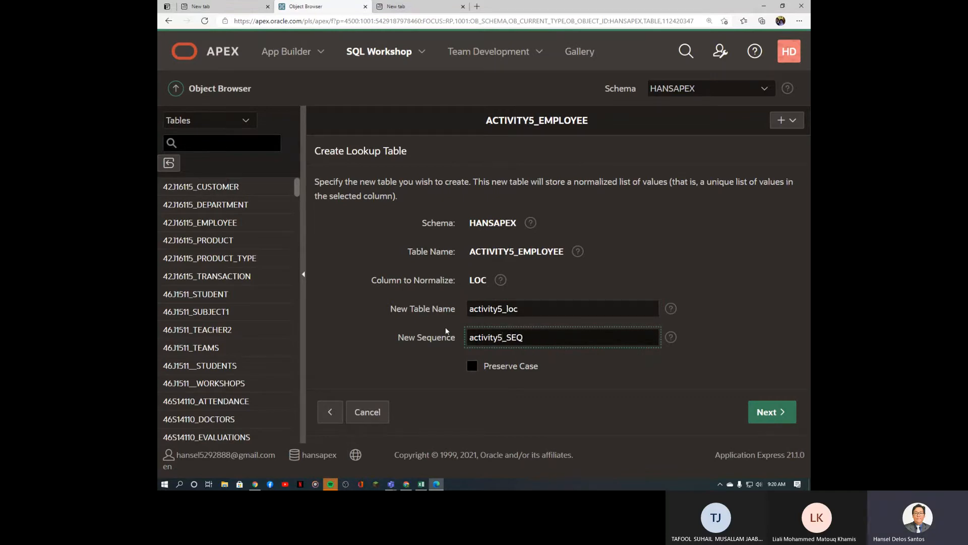
{"action": "type", "text": "_loc_"}
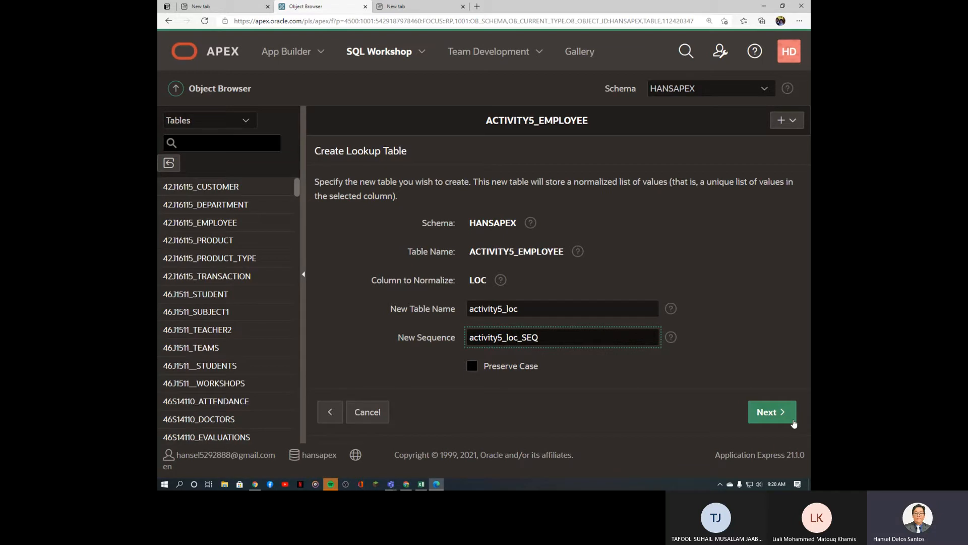
{"action": "left_click", "coordinate": [767, 419]}
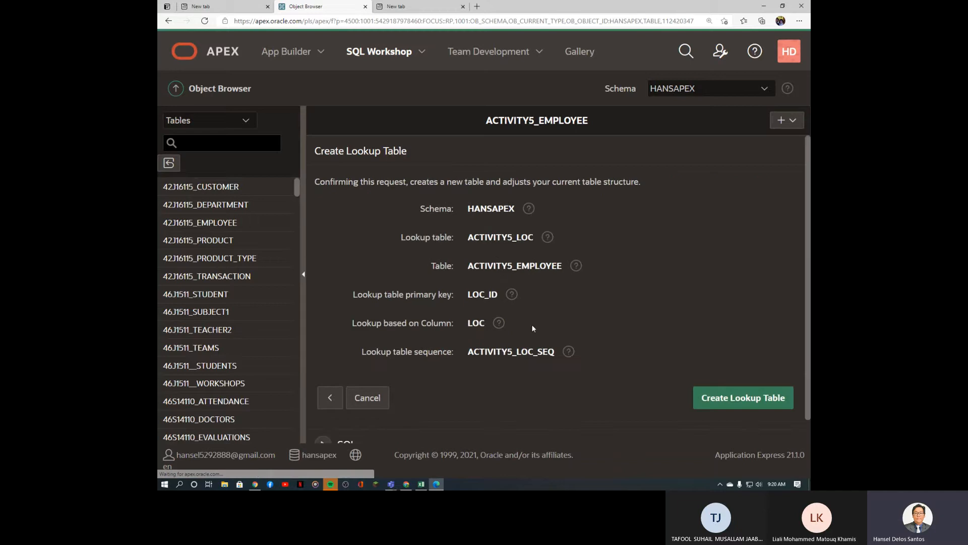
Step: Create the ACTIVITY5_LOC lookup table, check its rows NEW YORK, DALLAS, CHICAGO, BOSTON, then switch to Excel
{"action": "left_click", "coordinate": [705, 398]}
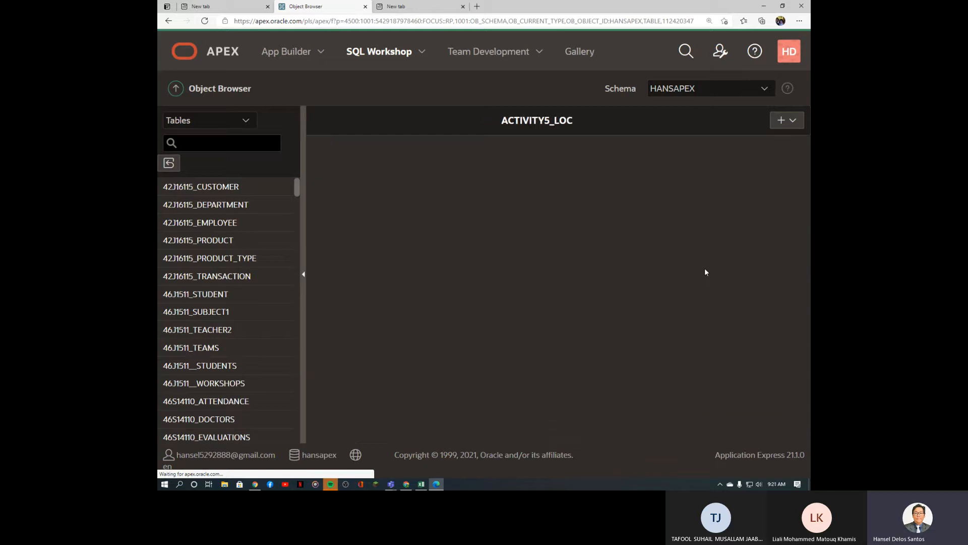
{"action": "left_click_drag", "start_coordinate": [344, 263], "coordinate": [314, 263]}
{"action": "left_click", "coordinate": [359, 160]}
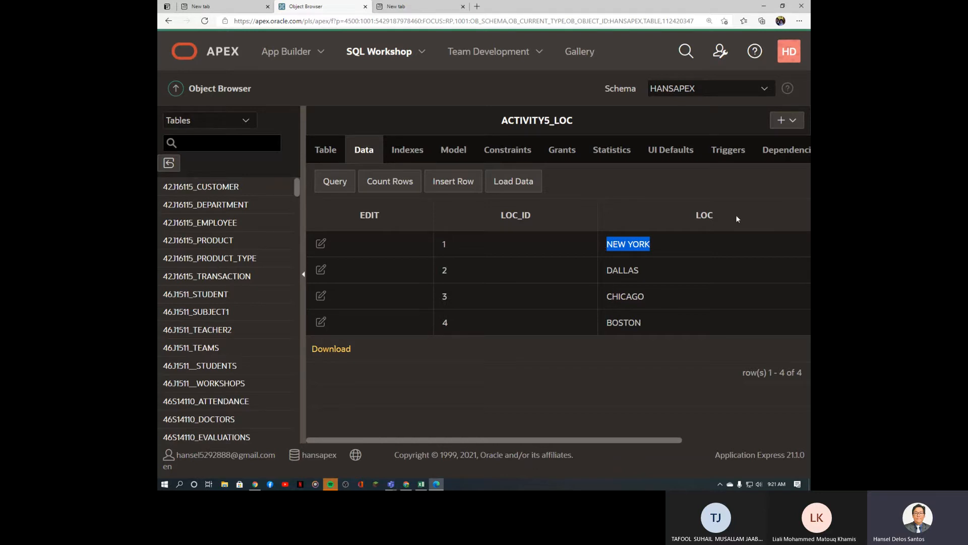
{"action": "left_click", "coordinate": [421, 483]}
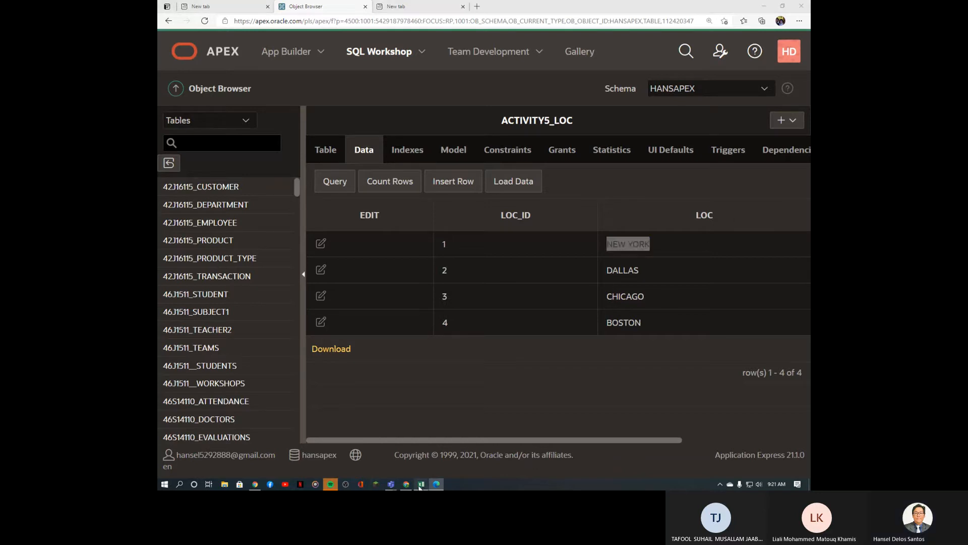
{"action": "left_click_drag", "start_coordinate": [625, 450], "coordinate": [651, 453]}
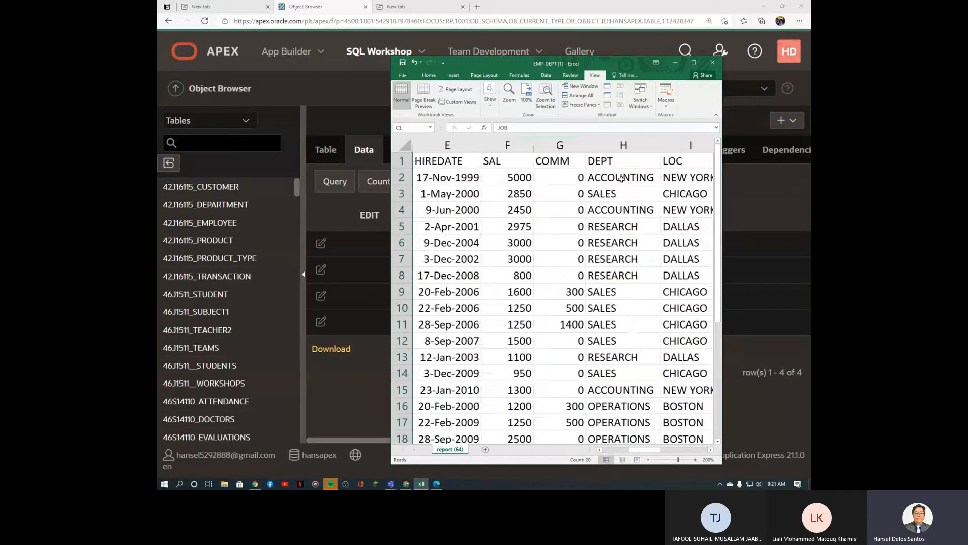
Step: Review the department values in H2:H15 and LOC cell I13, then return to APEX
{"action": "left_click", "coordinate": [621, 177]}
{"action": "left_click_drag", "start_coordinate": [621, 176], "coordinate": [612, 391]}
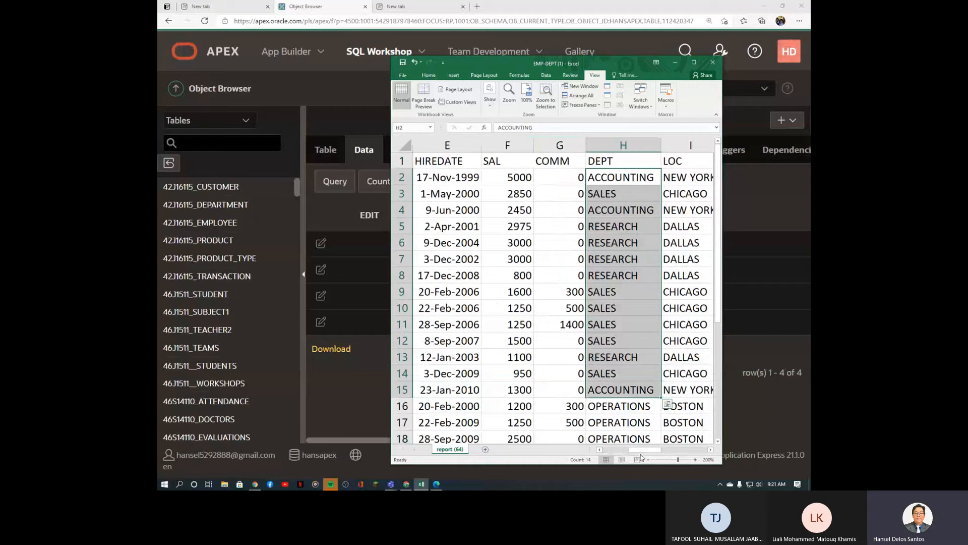
{"action": "left_click_drag", "start_coordinate": [656, 450], "coordinate": [629, 458]}
{"action": "left_click", "coordinate": [616, 353]}
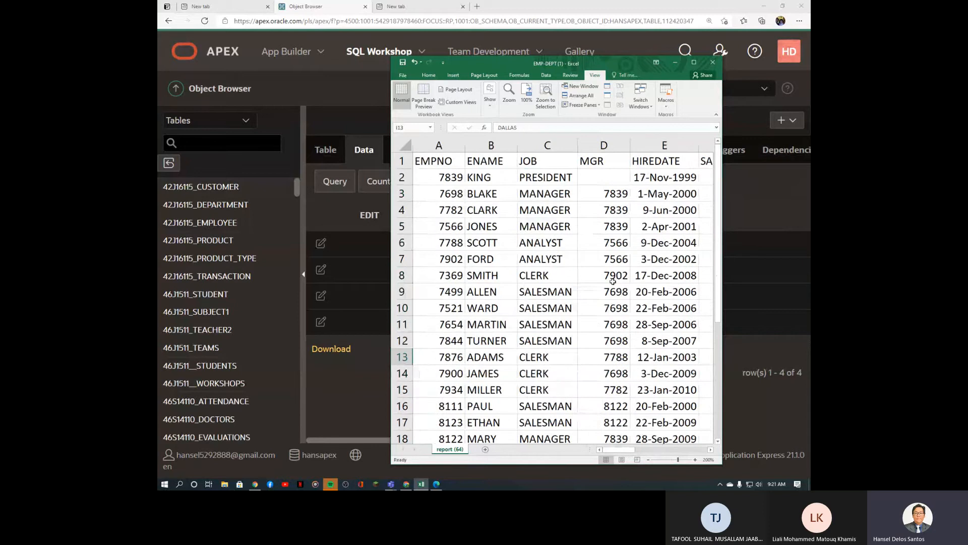
{"action": "left_click", "coordinate": [754, 305]}
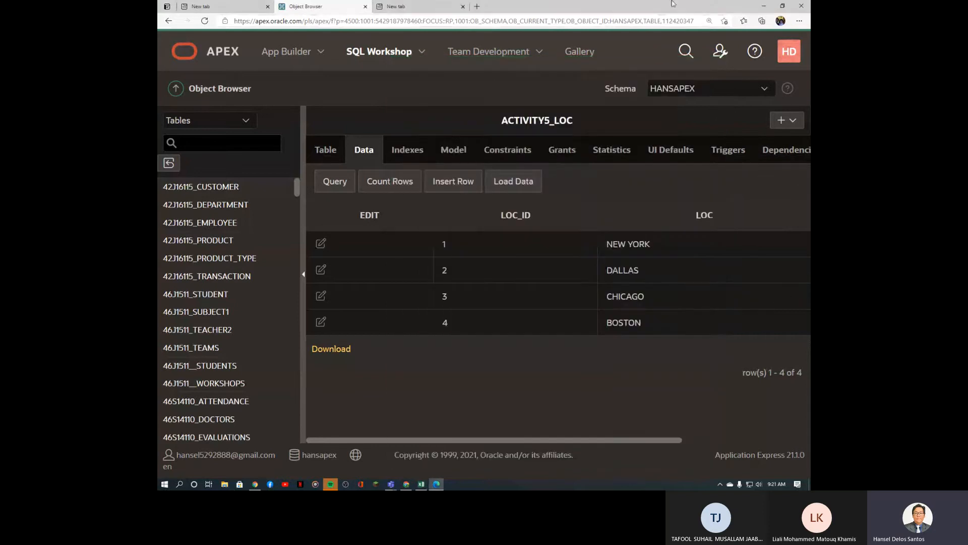
Step: Inspect the ACTIVITY5_EMPLOYEE model with its JOB, DEPT and LOC parents, then view its columns
{"action": "left_click", "coordinate": [453, 152]}
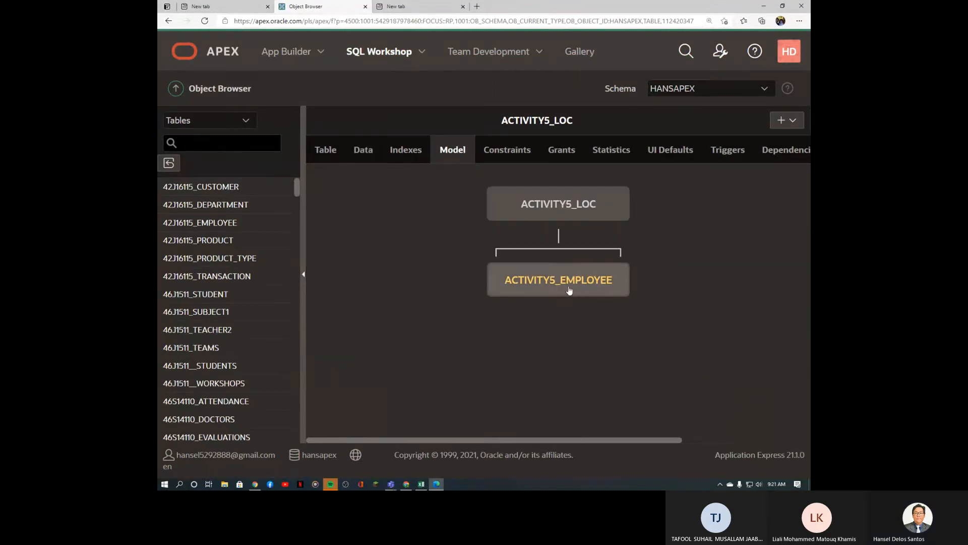
{"action": "left_click", "coordinate": [570, 290]}
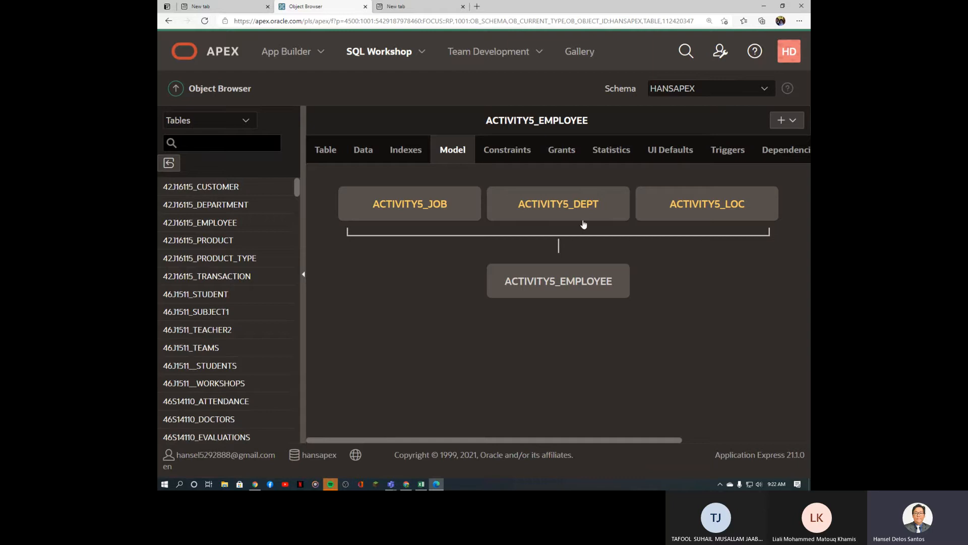
{"action": "left_click", "coordinate": [332, 159]}
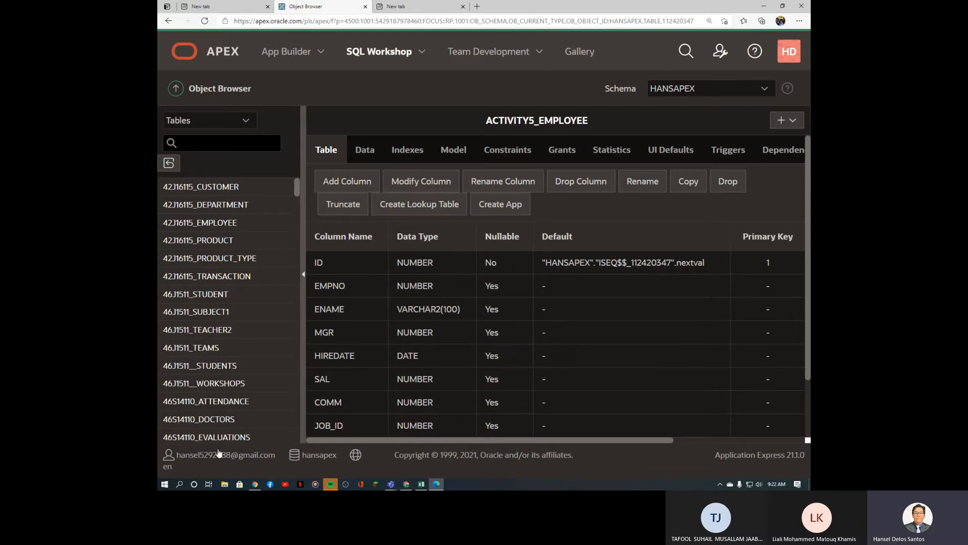
Step: Open the Downloads folder in File Explorer, then return to the ACTIVITY5_EMPLOYEE page in APEX
{"action": "left_click", "coordinate": [225, 484]}
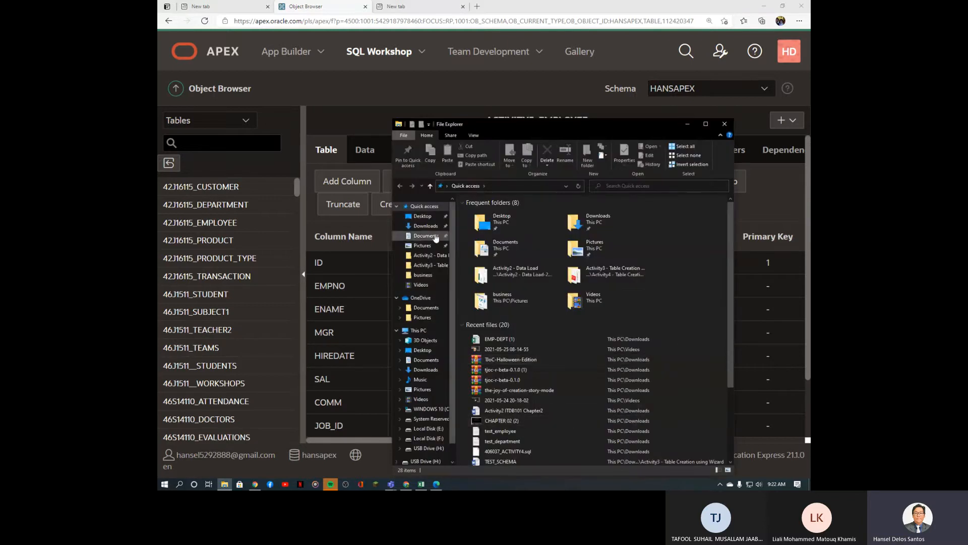
{"action": "left_click_drag", "start_coordinate": [616, 125], "coordinate": [642, 92]}
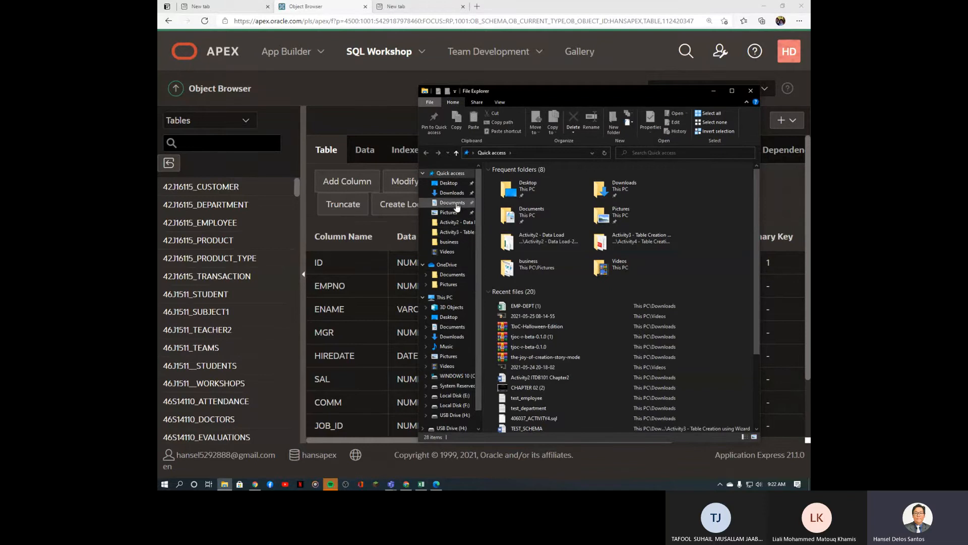
{"action": "left_click", "coordinate": [456, 336]}
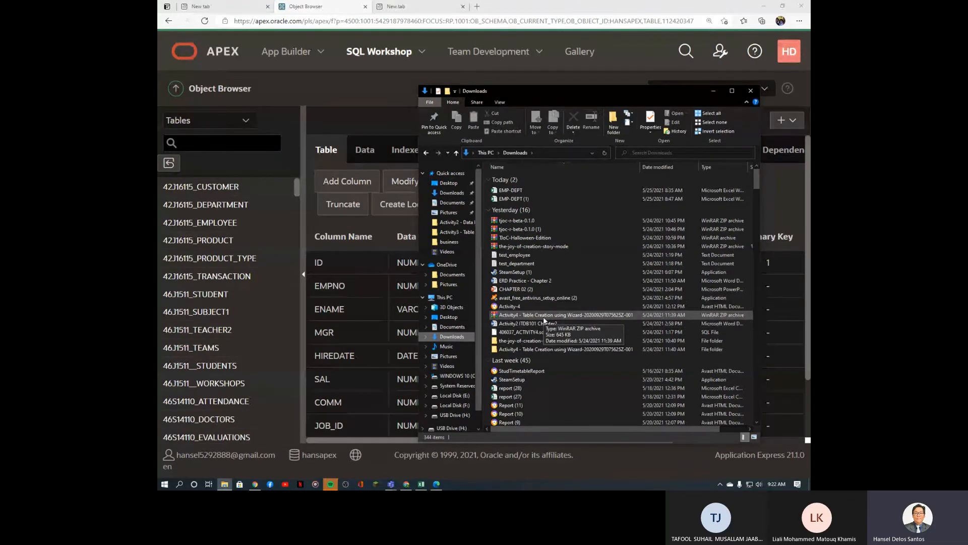
{"action": "mouse_move", "coordinate": [593, 91]}
{"action": "left_mouse_down"}
{"action": "mouse_move", "coordinate": [801, 307]}
{"action": "mouse_move", "coordinate": [648, 188]}
{"action": "mouse_move", "coordinate": [595, 97]}
{"action": "left_mouse_up"}
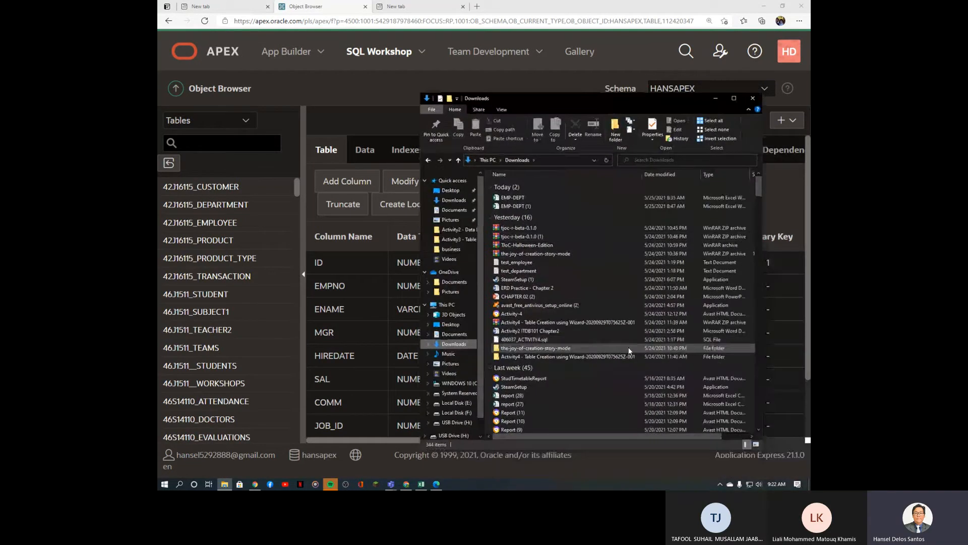
{"action": "left_click", "coordinate": [592, 4]}
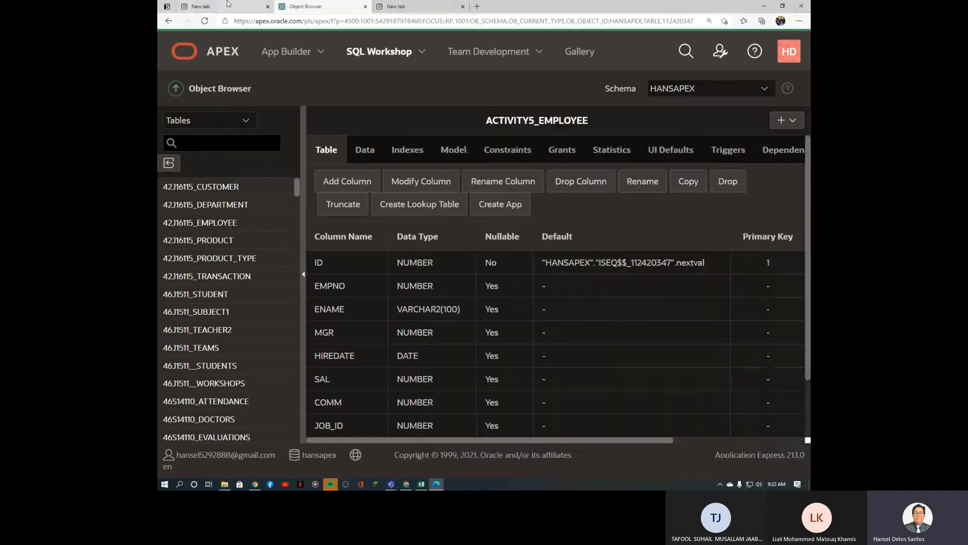
Step: Dismiss the session-expired notice and sign back in to UTAS E-Learning
{"action": "left_click", "coordinate": [408, 487]}
{"action": "left_click", "coordinate": [550, 156]}
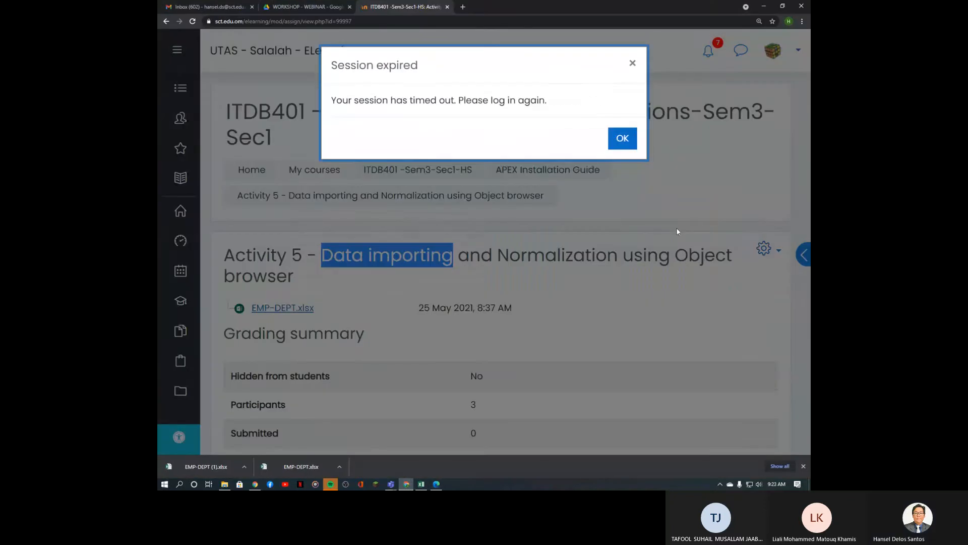
{"action": "left_click", "coordinate": [622, 137]}
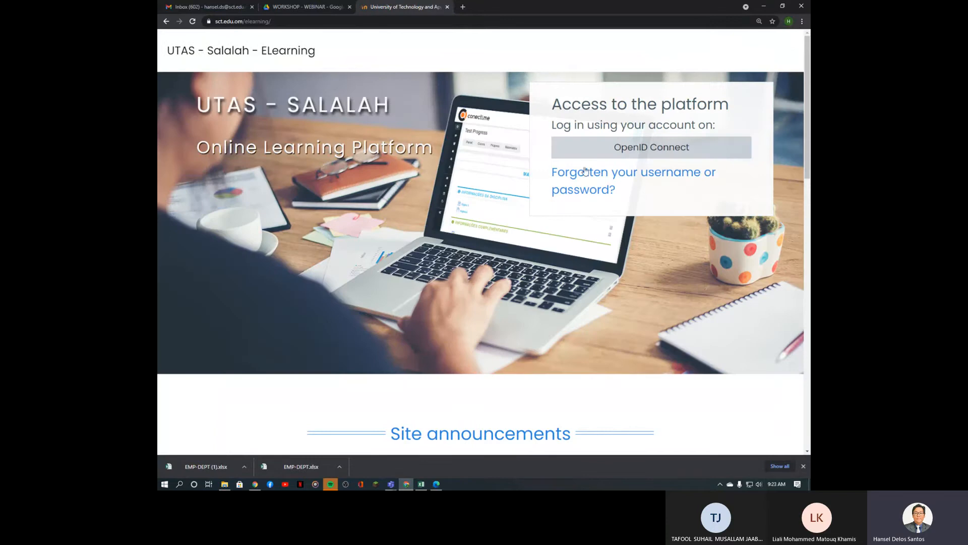
{"action": "left_click", "coordinate": [630, 151]}
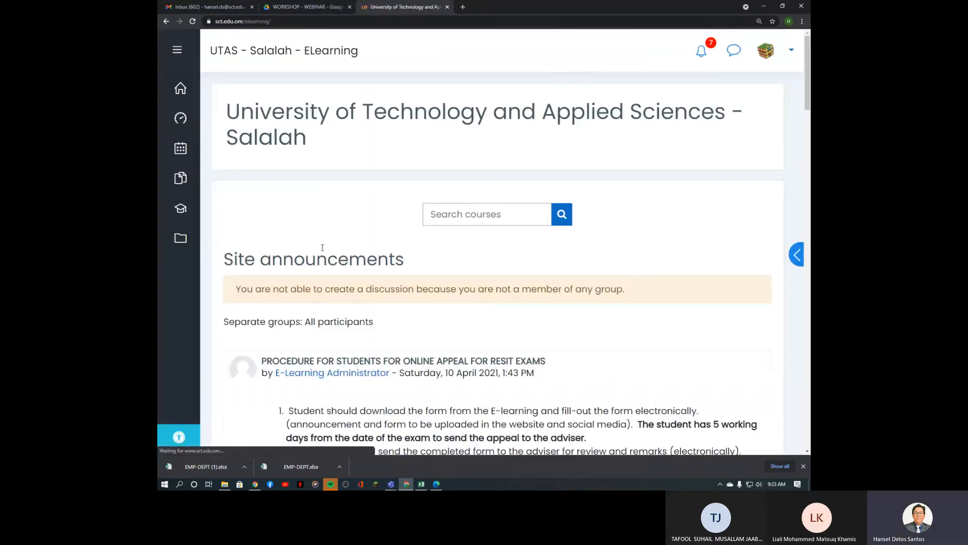
Step: Open the Chapter 2 slides from the ITDB101 Introduction to Database course in PowerPoint
{"action": "mouse_move", "coordinate": [186, 214]}
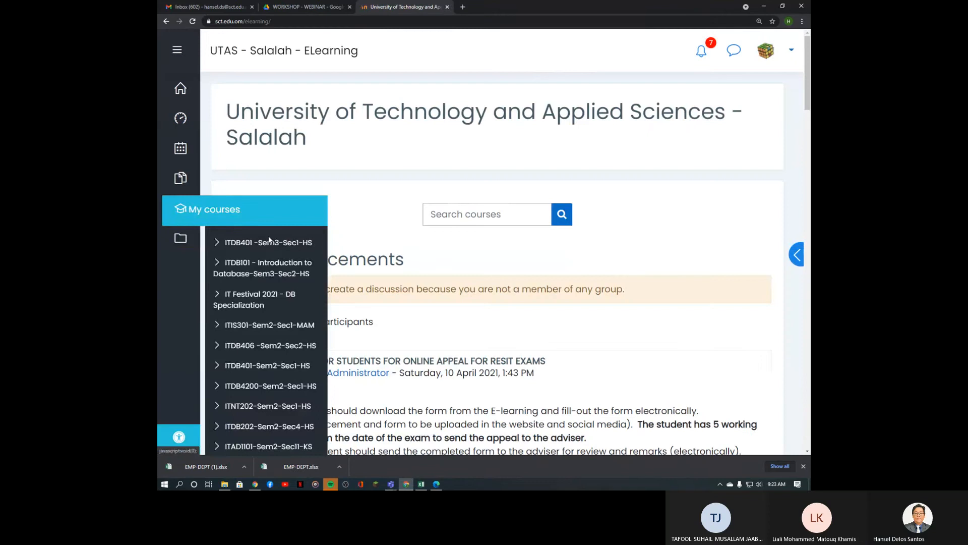
{"action": "left_click", "coordinate": [267, 268]}
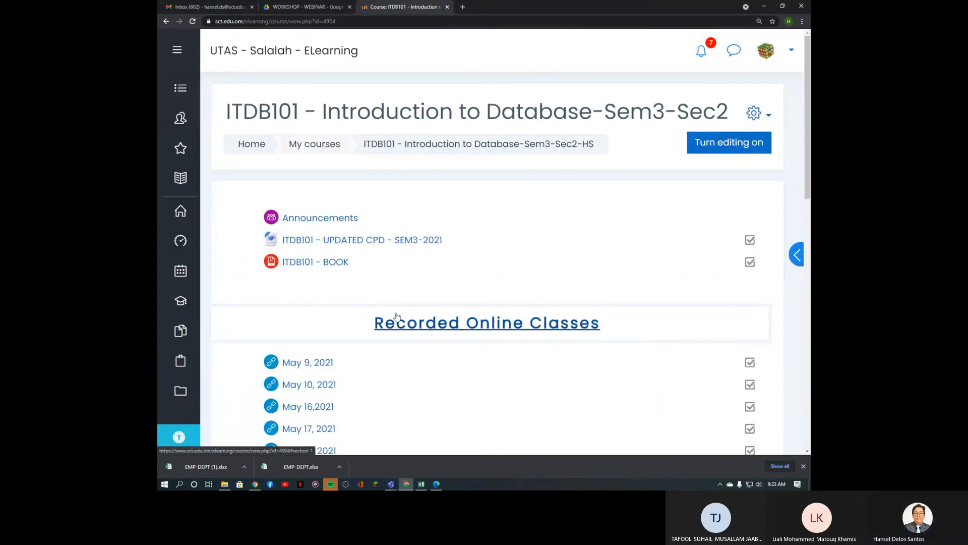
{"action": "scroll", "coordinate": [398, 315], "scroll_direction": "down", "scroll_amount": 8}
{"action": "scroll", "coordinate": [397, 315], "scroll_direction": "up", "scroll_amount": 8}
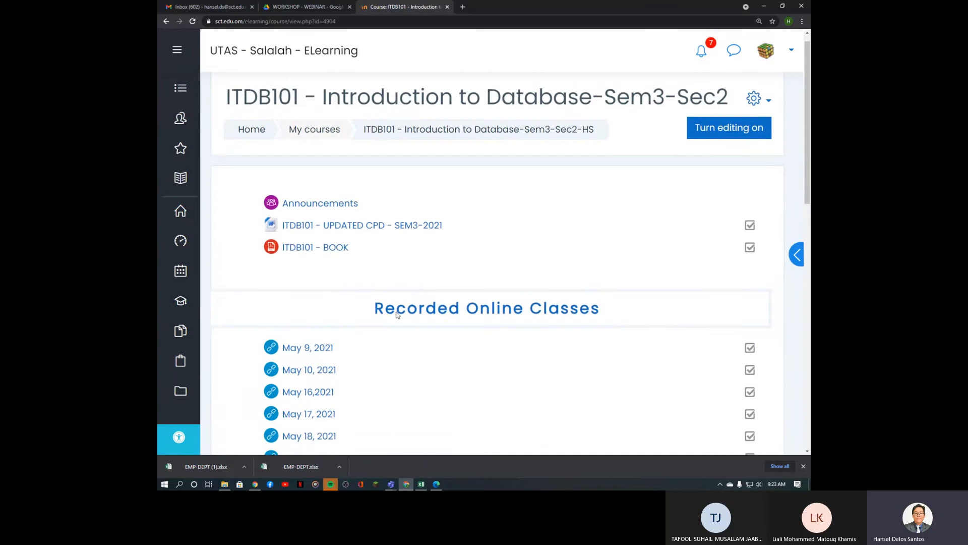
{"action": "scroll", "coordinate": [397, 315], "scroll_direction": "down", "scroll_amount": 8}
{"action": "left_click", "coordinate": [305, 325]}
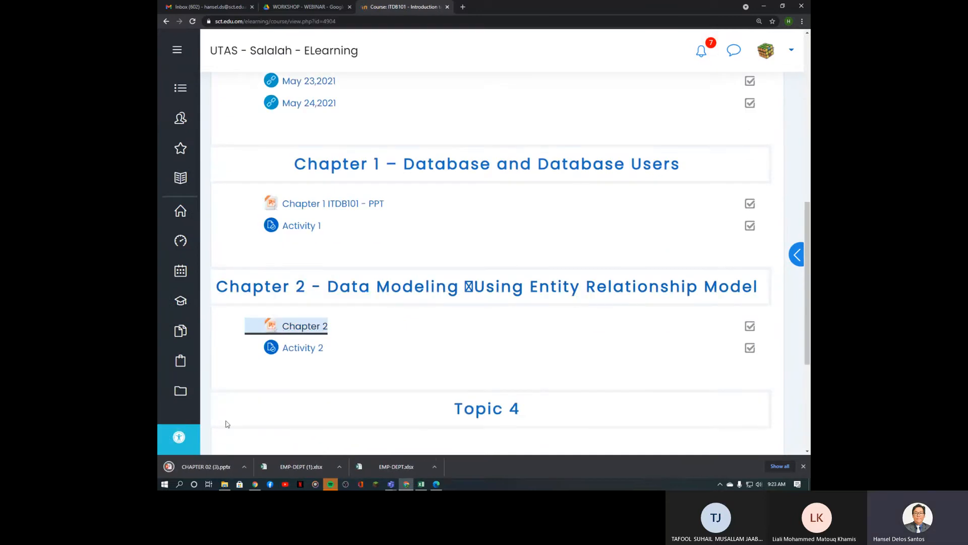
{"action": "left_click", "coordinate": [216, 465]}
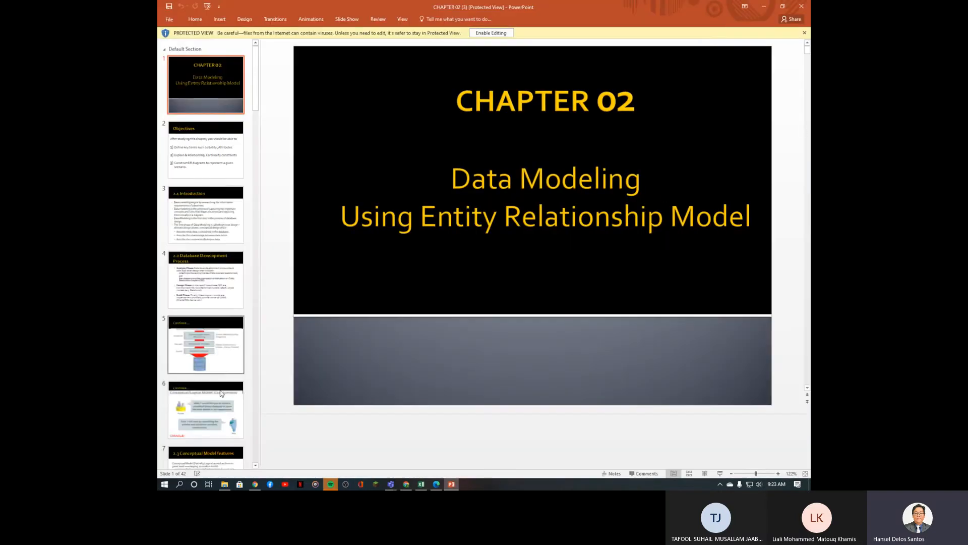
Step: Page from slide 6 to slide 29 on EMPLOYEE–PROJECT binary relationships
{"action": "left_click", "coordinate": [195, 387]}
{"action": "key", "text": "Down"}
{"action": "key", "text": "Down"}
{"action": "key", "text": "Down"}
{"action": "key", "text": "Down"}
{"action": "key", "text": "Down"}
{"action": "key", "text": "Down"}
{"action": "key", "text": "Down"}
{"action": "key", "text": "Down"}
{"action": "key", "text": "Down"}
{"action": "key", "text": "Down"}
{"action": "key", "text": "Down"}
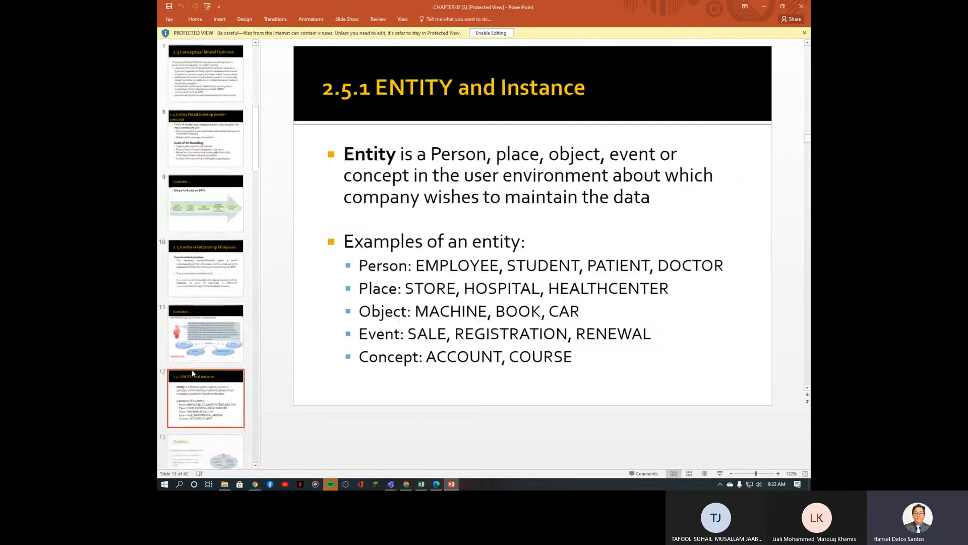
{"action": "key", "text": "Down"}
{"action": "key", "text": "Down"}
{"action": "key", "text": "Down"}
{"action": "key", "text": "Down"}
{"action": "key", "text": "Down"}
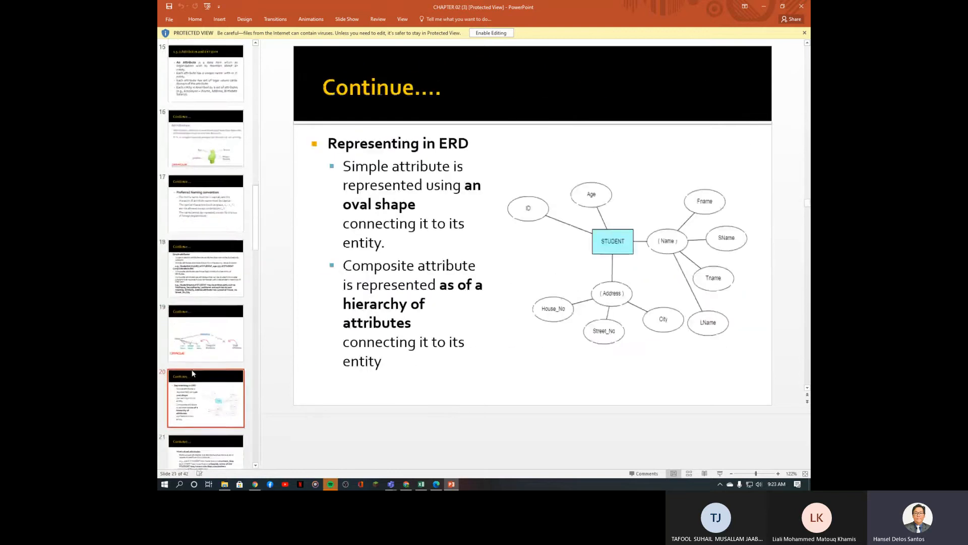
{"action": "key", "text": "Down"}
{"action": "key", "text": "Down"}
{"action": "key", "text": "Down"}
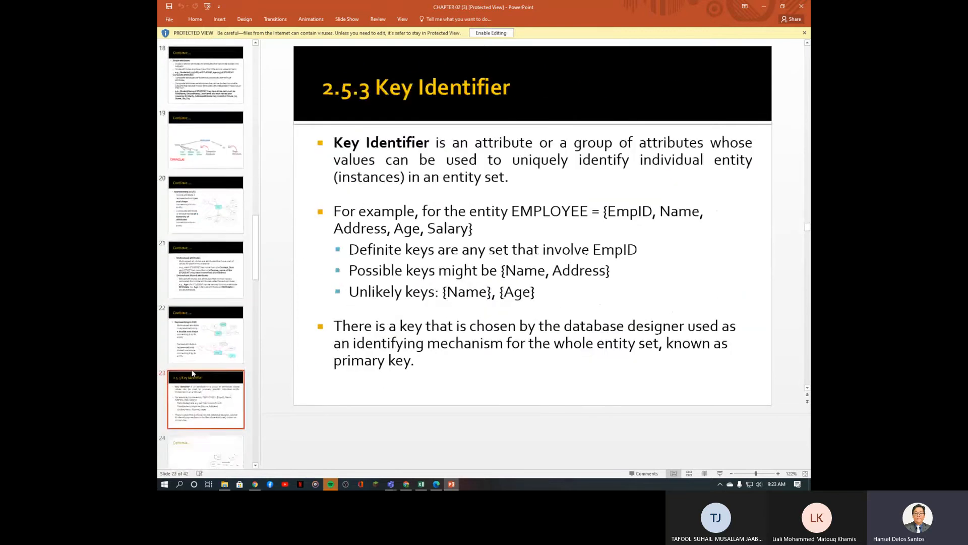
{"action": "key", "text": "Down"}
{"action": "key", "text": "Down"}
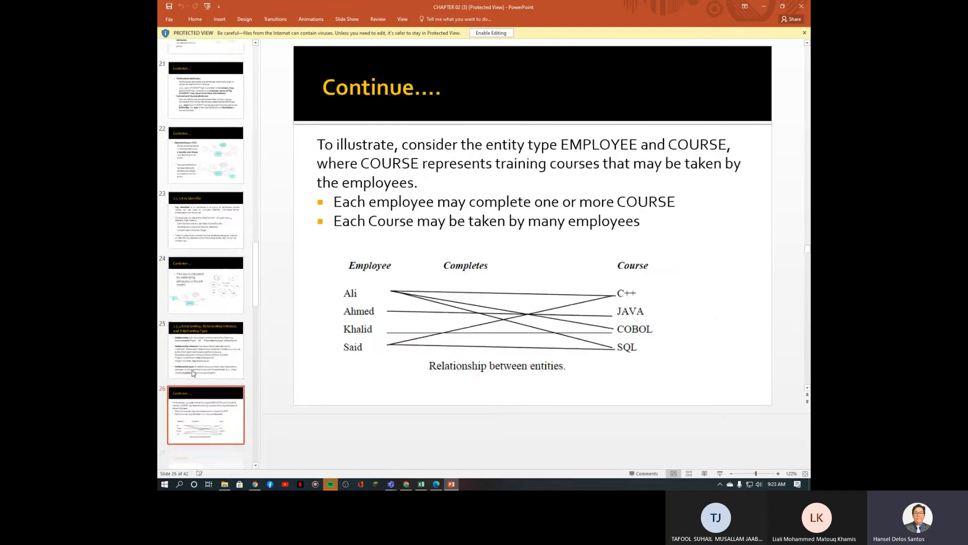
{"action": "key", "text": "Down"}
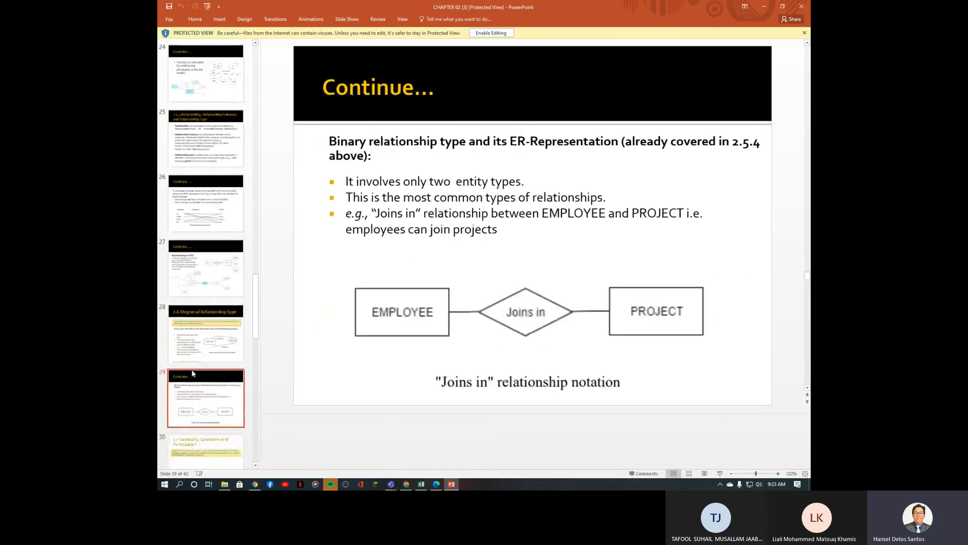
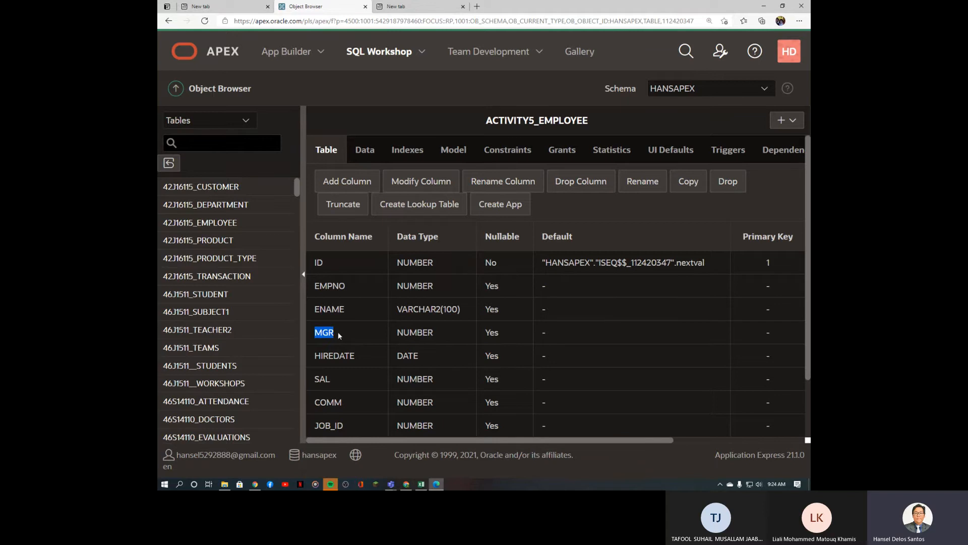
Step: Match the MGR values 7839, 7566 and 7902 to the EMPNOs of KING, JONES and FORD
{"action": "left_click_drag", "start_coordinate": [347, 286], "coordinate": [321, 287]}
{"action": "left_click", "coordinate": [423, 485]}
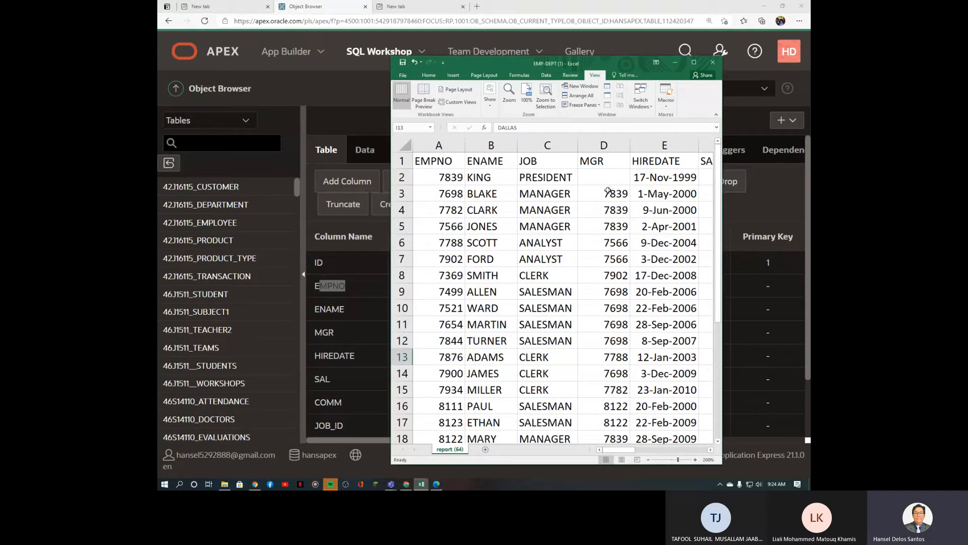
{"action": "left_click", "coordinate": [611, 193]}
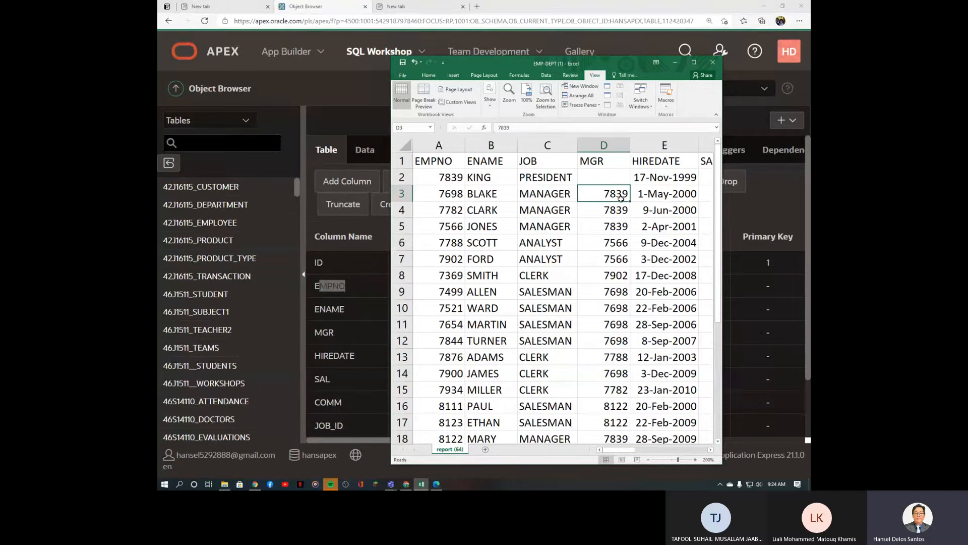
{"action": "left_click", "coordinate": [458, 179]}
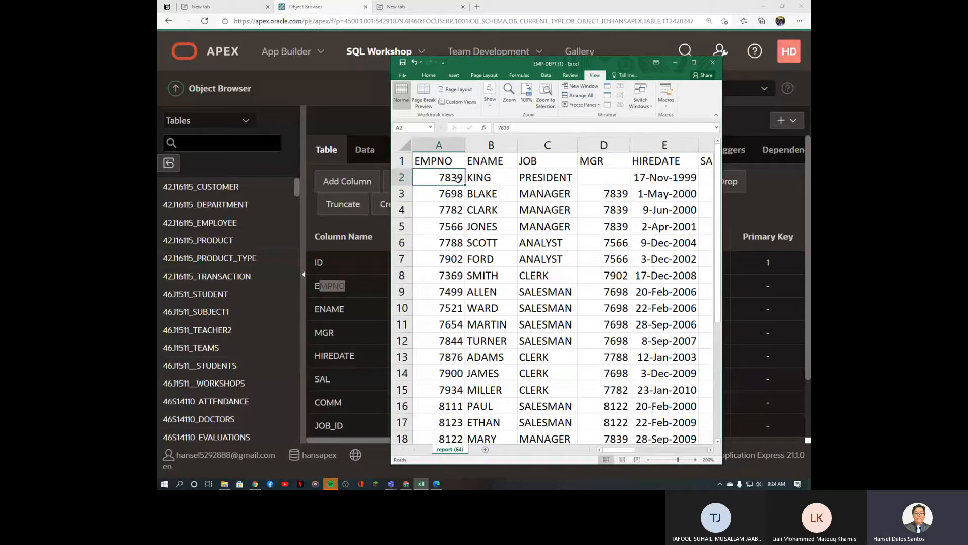
{"action": "left_click", "coordinate": [616, 249]}
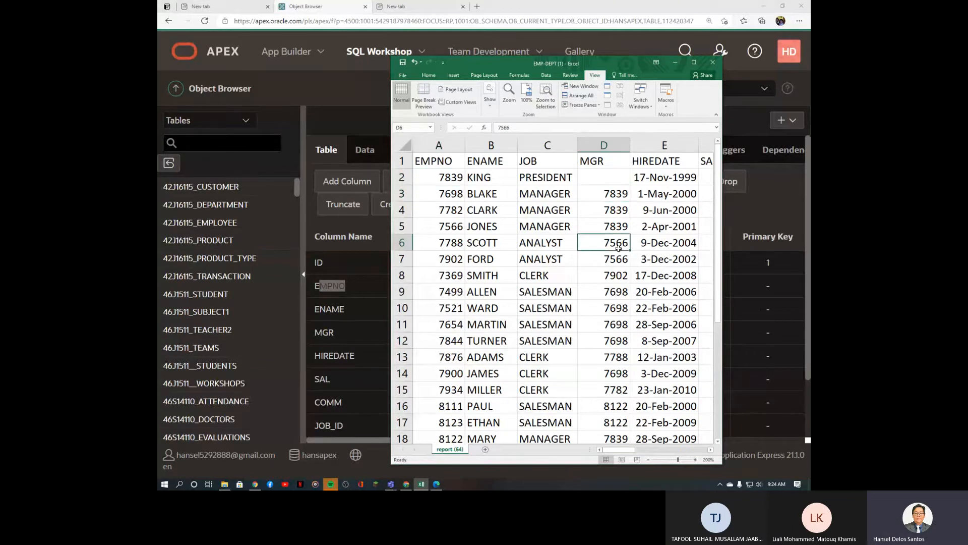
{"action": "left_click", "coordinate": [445, 227]}
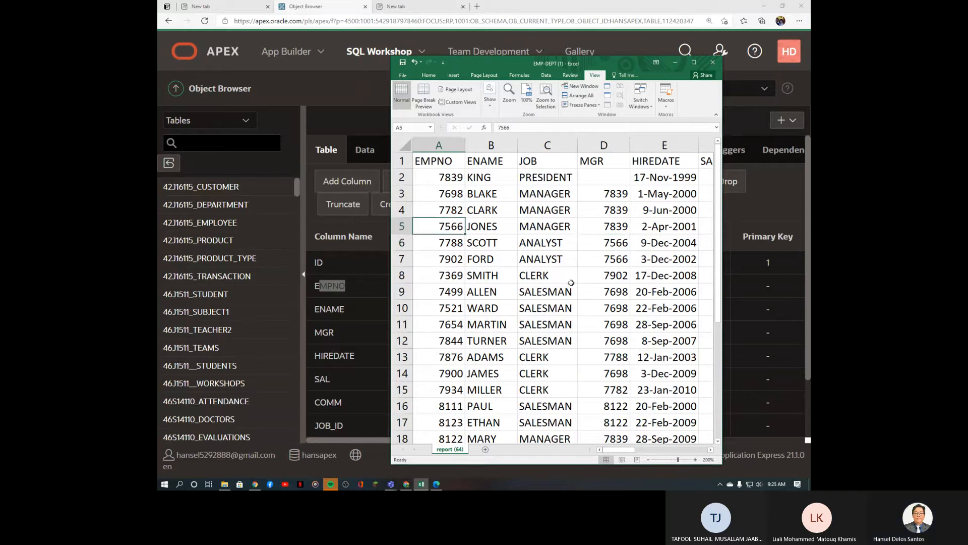
{"action": "left_click", "coordinate": [623, 276]}
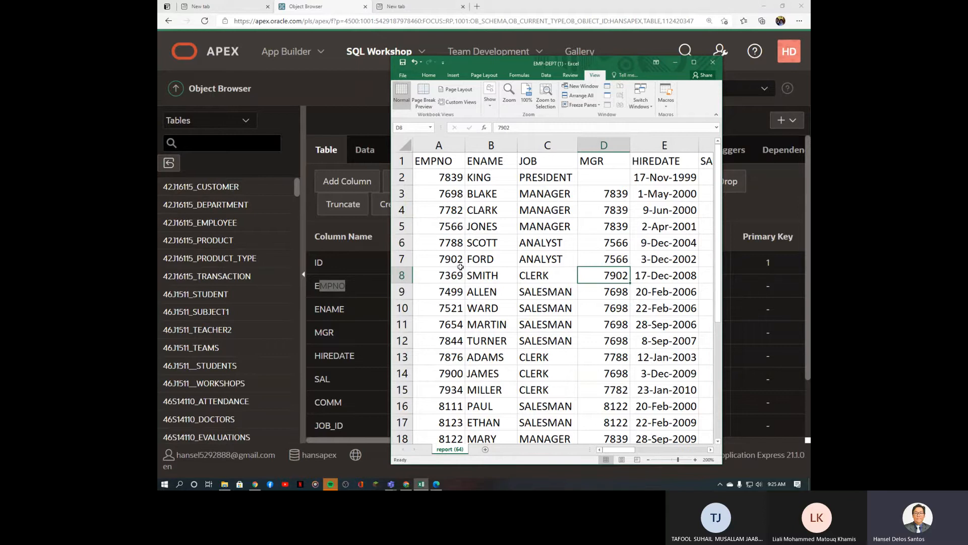
{"action": "left_click", "coordinate": [442, 259]}
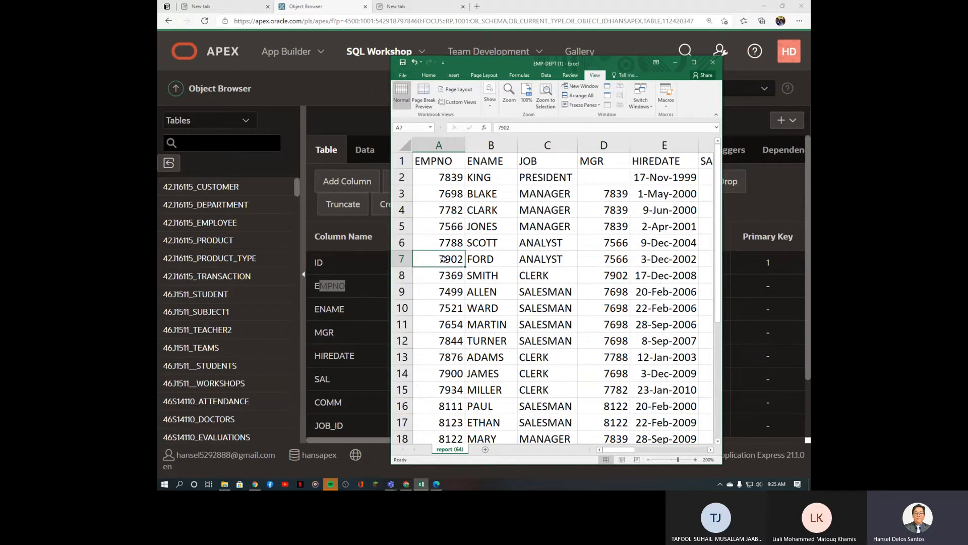
Step: Point out PAUL's manager 8122 and KING's empty MGR, then return to APEX
{"action": "left_click", "coordinate": [624, 406]}
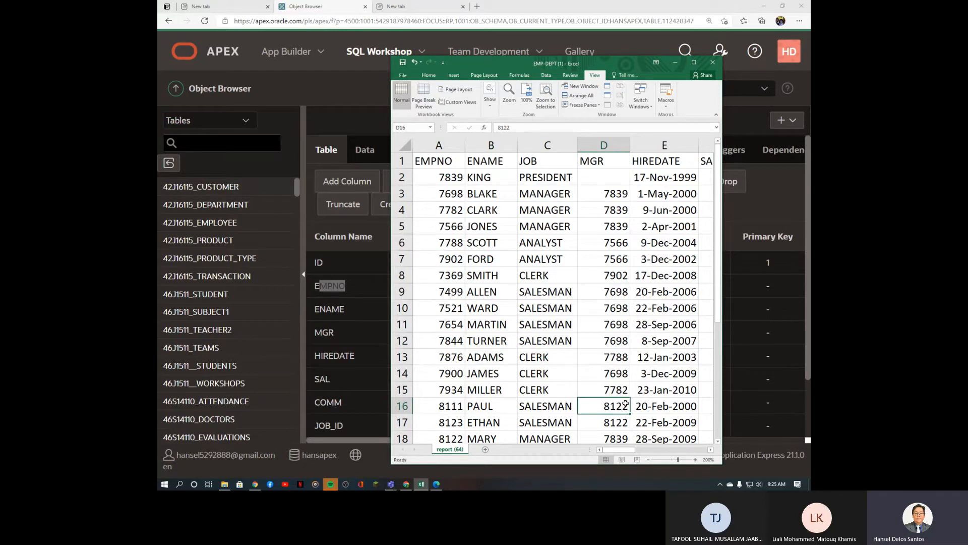
{"action": "scroll", "coordinate": [625, 403], "scroll_direction": "down", "scroll_amount": 5}
{"action": "scroll", "coordinate": [625, 403], "scroll_direction": "up", "scroll_amount": 5}
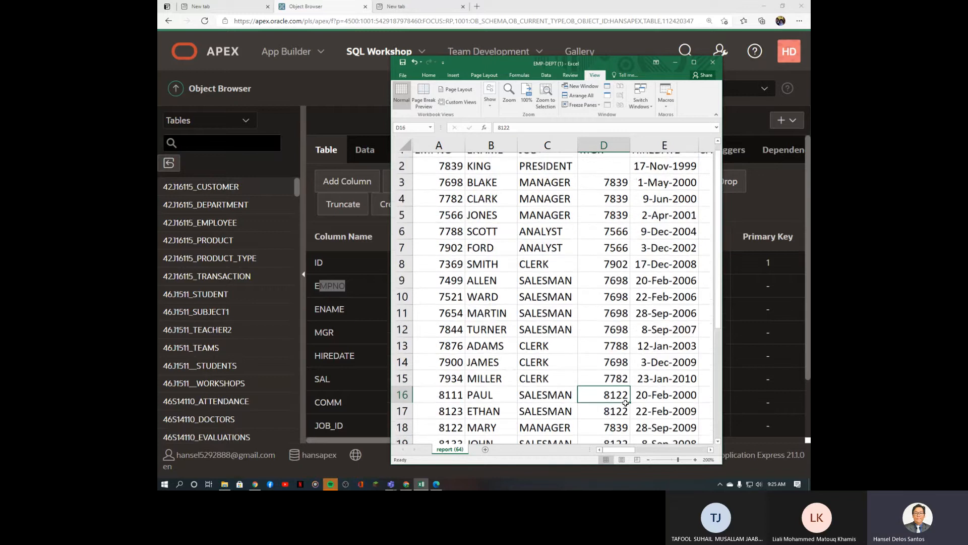
{"action": "scroll", "coordinate": [717, 307], "scroll_direction": "down", "scroll_amount": 2}
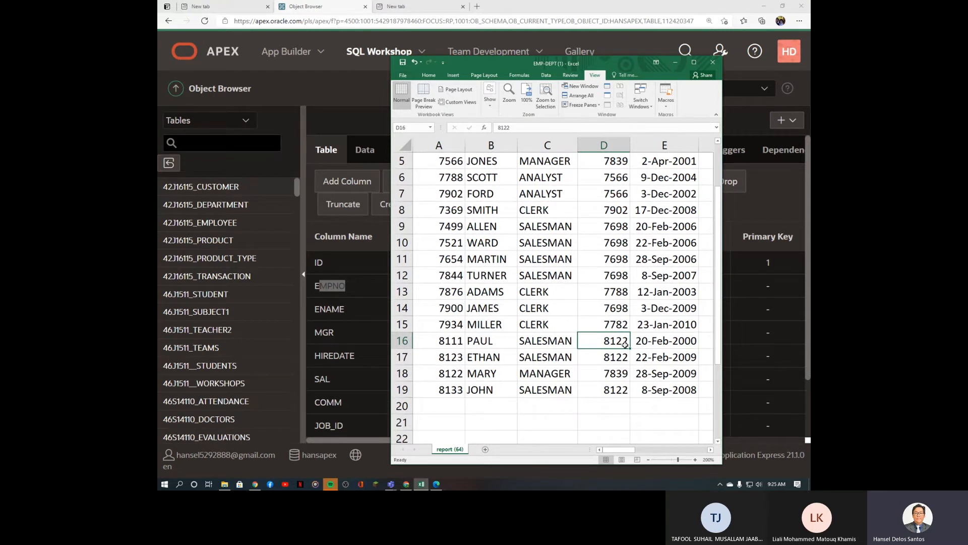
{"action": "scroll", "coordinate": [624, 345], "scroll_direction": "up", "scroll_amount": 2}
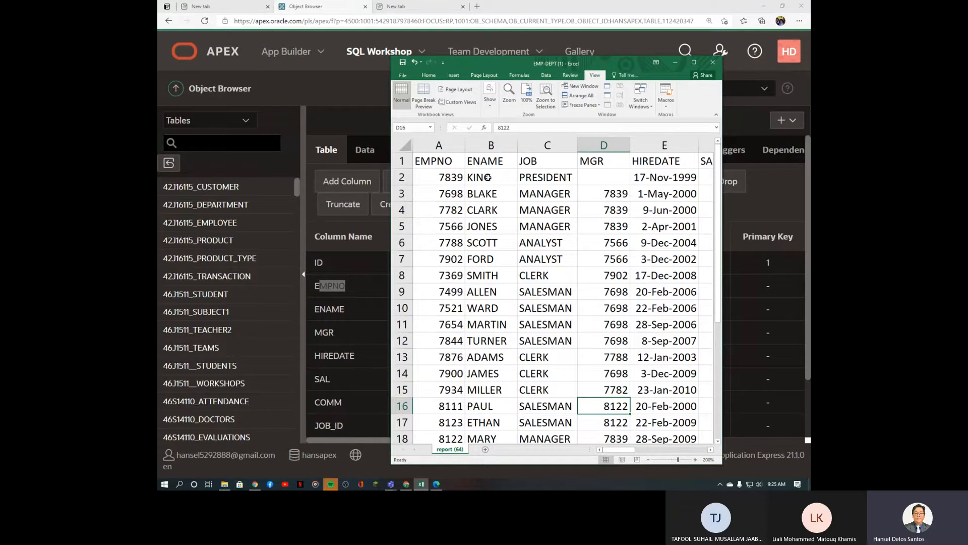
{"action": "left_click", "coordinate": [614, 178]}
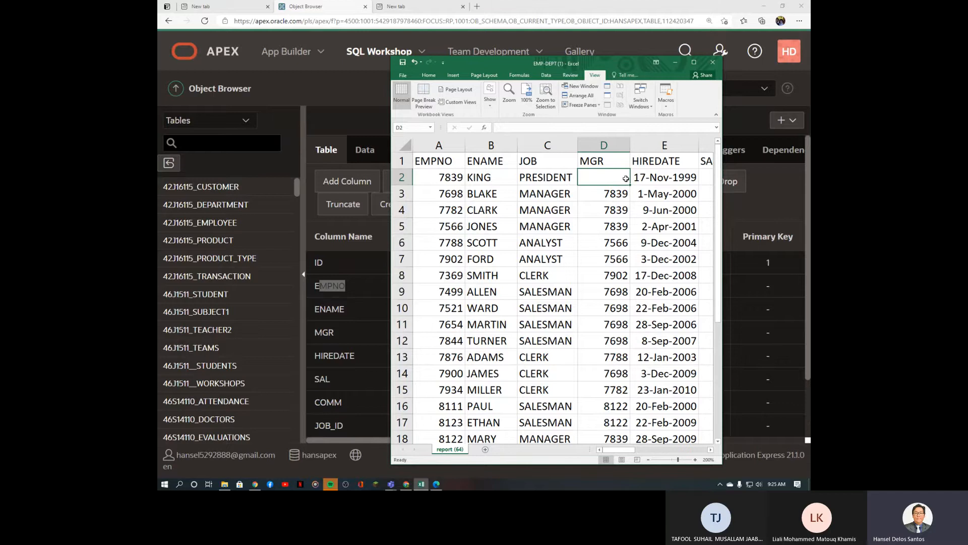
{"action": "left_click", "coordinate": [810, 210]}
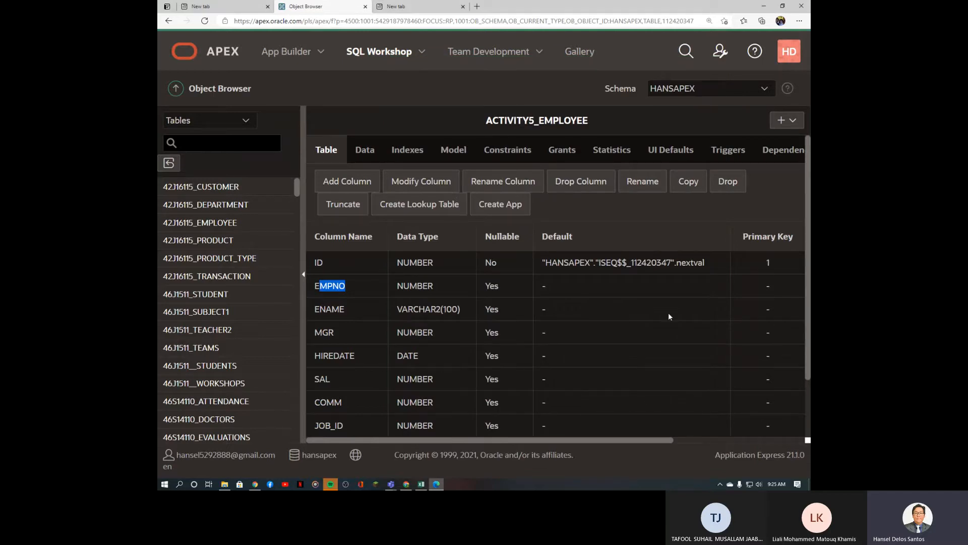
Step: List ACTIVITY5_EMPLOYEE's constraints and highlight the Unique constraint on EMPNO
{"action": "left_click", "coordinate": [631, 239]}
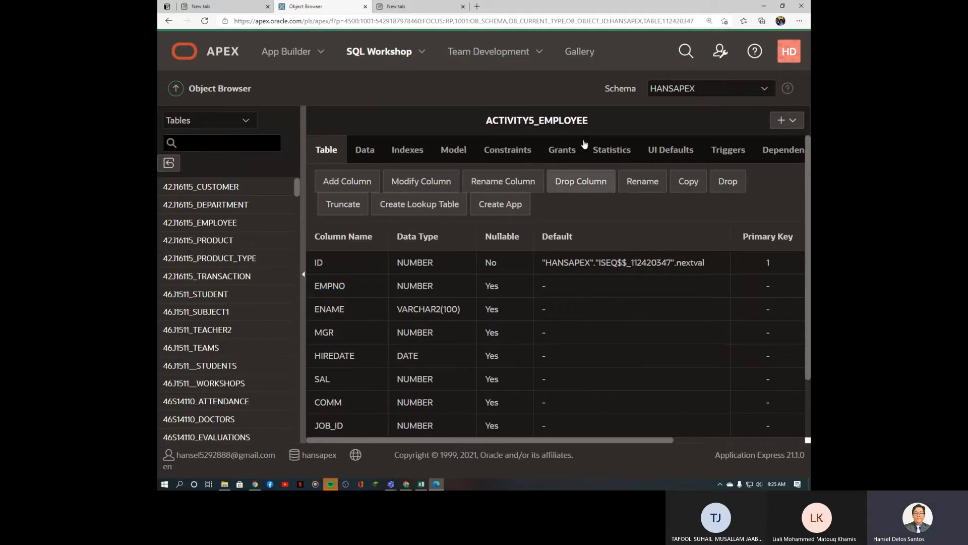
{"action": "left_click", "coordinate": [511, 156]}
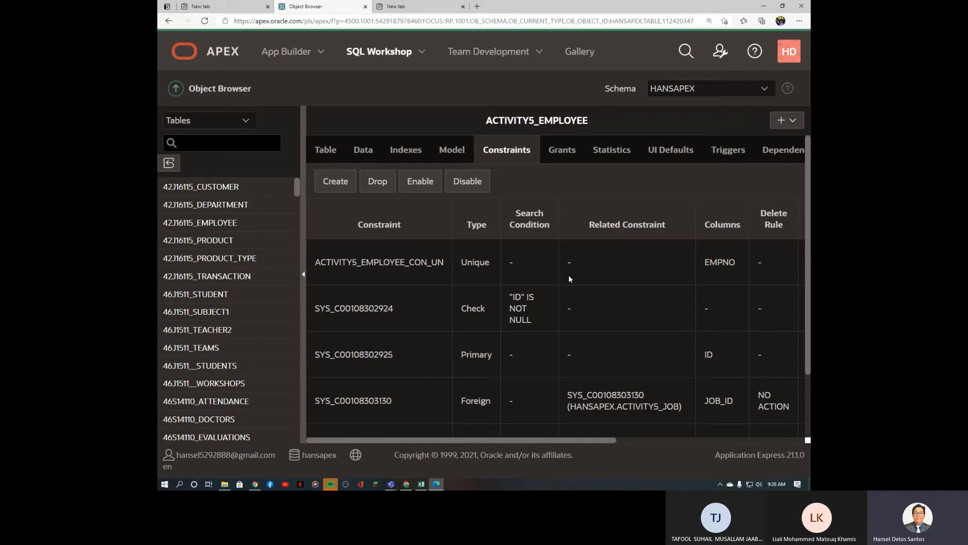
{"action": "left_click_drag", "start_coordinate": [492, 264], "coordinate": [460, 263]}
Step: Add a Foreign Key constraint named ACTIVITY5_EMPLOYEE_CON_FK to ACTIVITY5_EMPLOYEE
{"action": "left_click", "coordinate": [346, 189]}
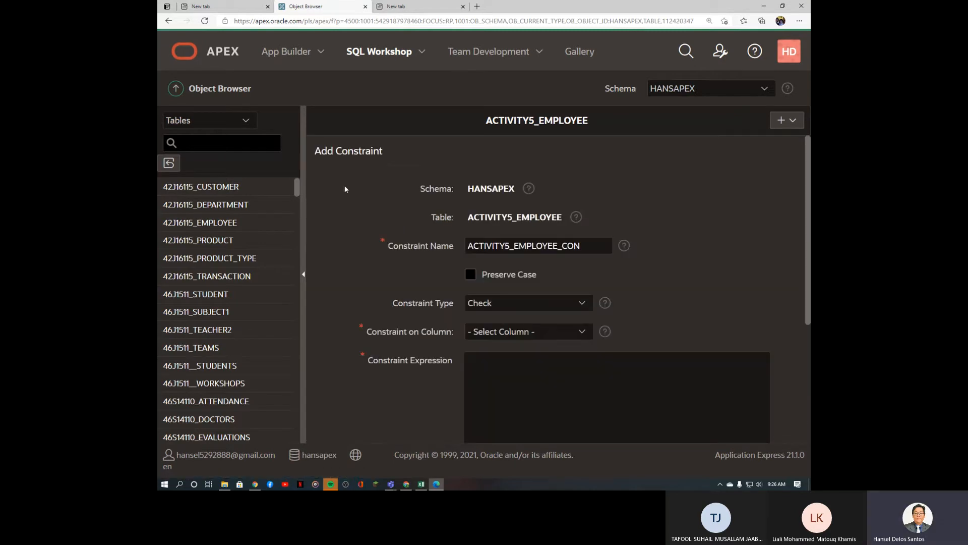
{"action": "left_click_drag", "start_coordinate": [470, 248], "coordinate": [511, 248]}
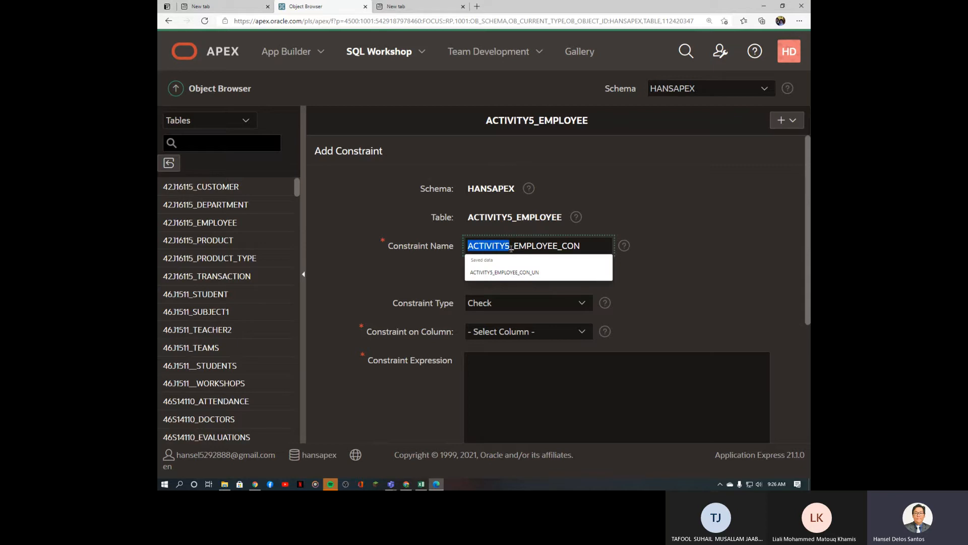
{"action": "left_click", "coordinate": [593, 245]}
{"action": "type", "text": "_"}
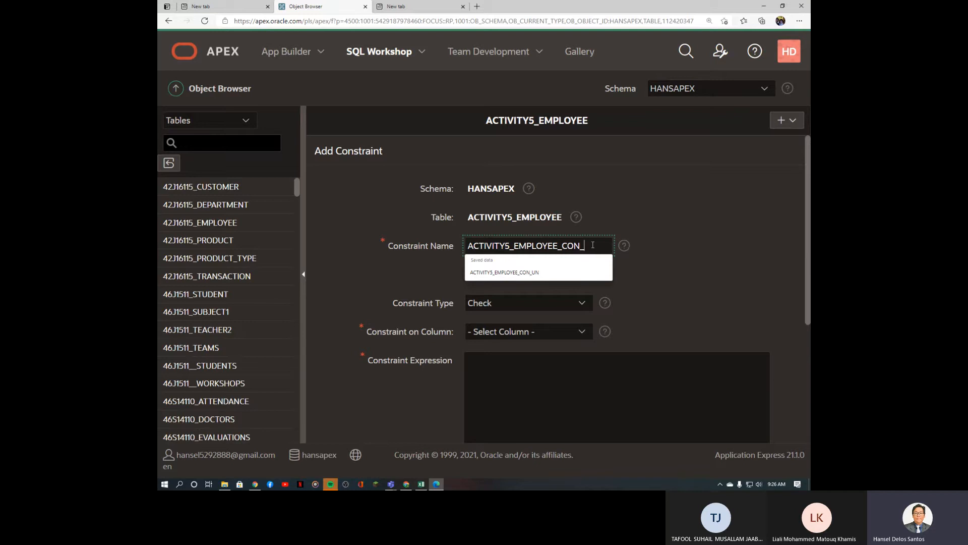
{"action": "type", "text": "F"}
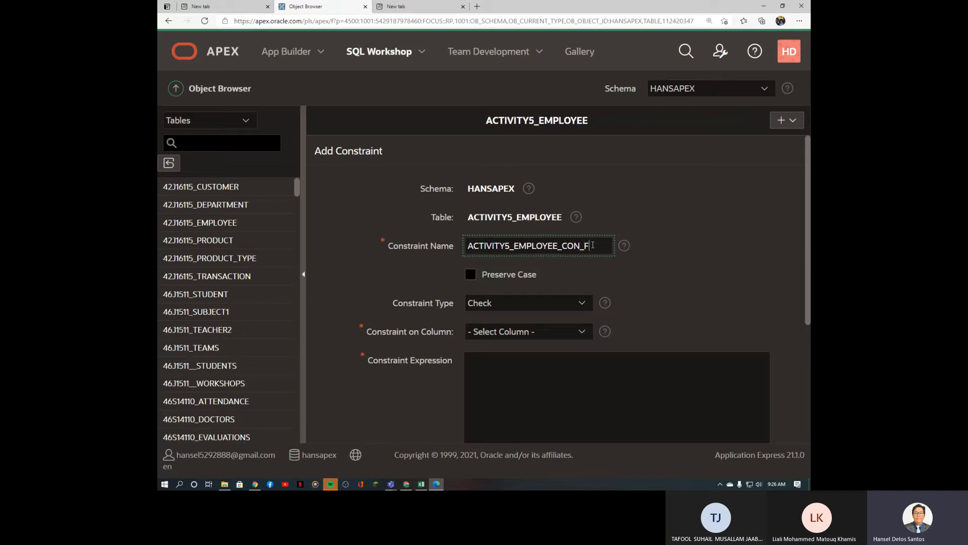
{"action": "type", "text": "K"}
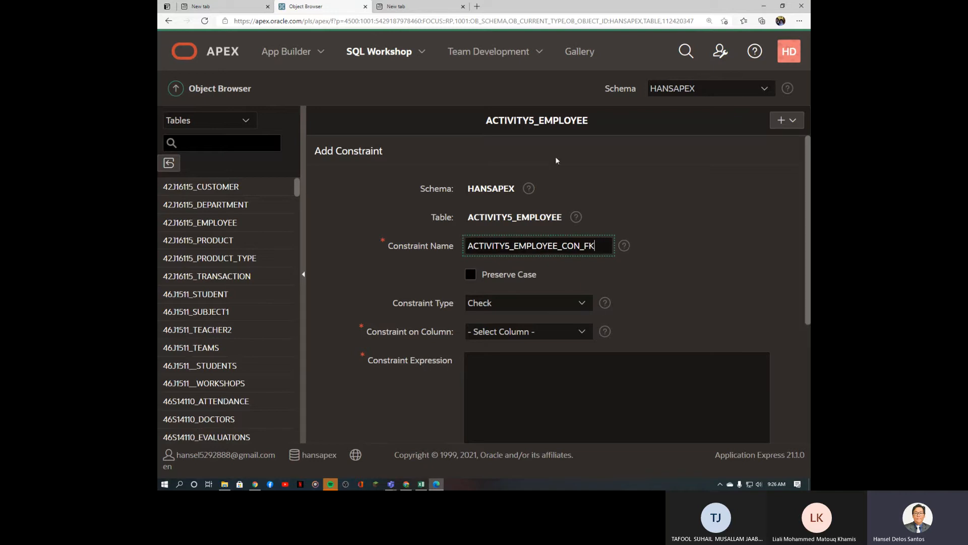
{"action": "left_click", "coordinate": [554, 303]}
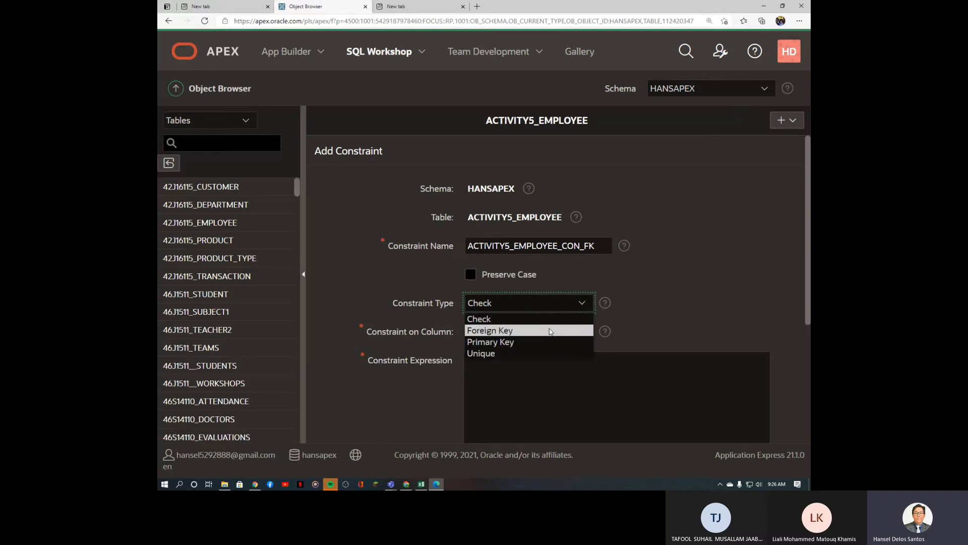
{"action": "left_click", "coordinate": [551, 330]}
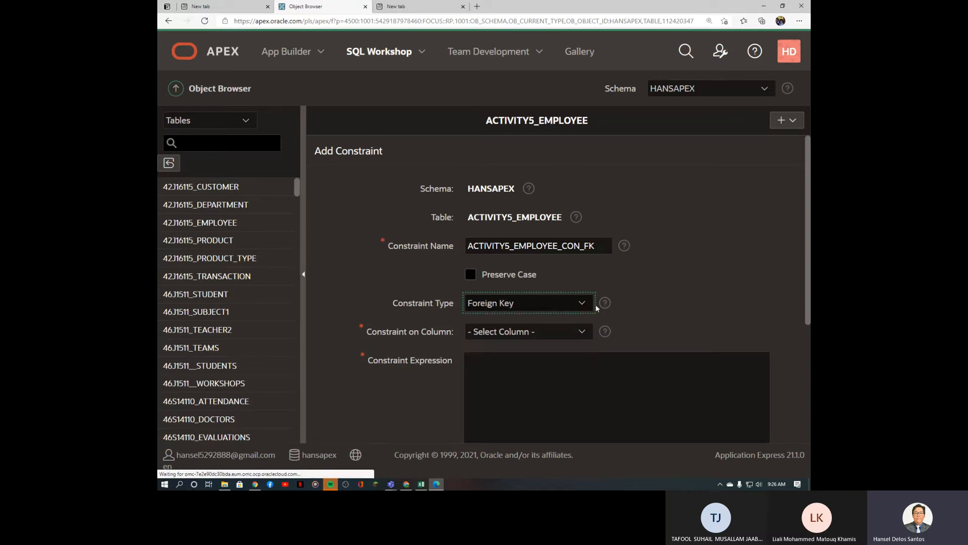
{"action": "left_click_drag", "start_coordinate": [810, 232], "coordinate": [794, 263]}
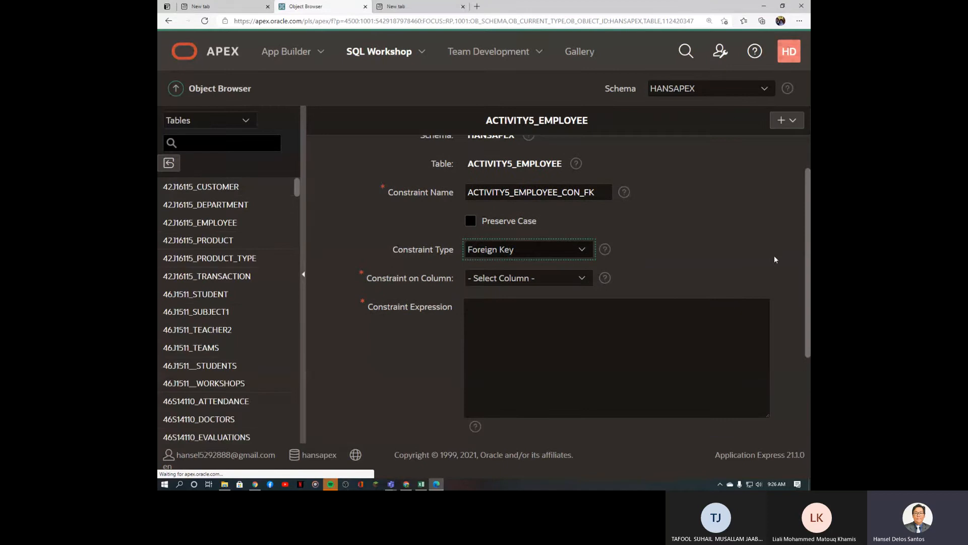
{"action": "left_click_drag", "start_coordinate": [809, 205], "coordinate": [809, 237]}
Step: Choose MGR as the foreign key column
{"action": "left_click", "coordinate": [437, 445]}
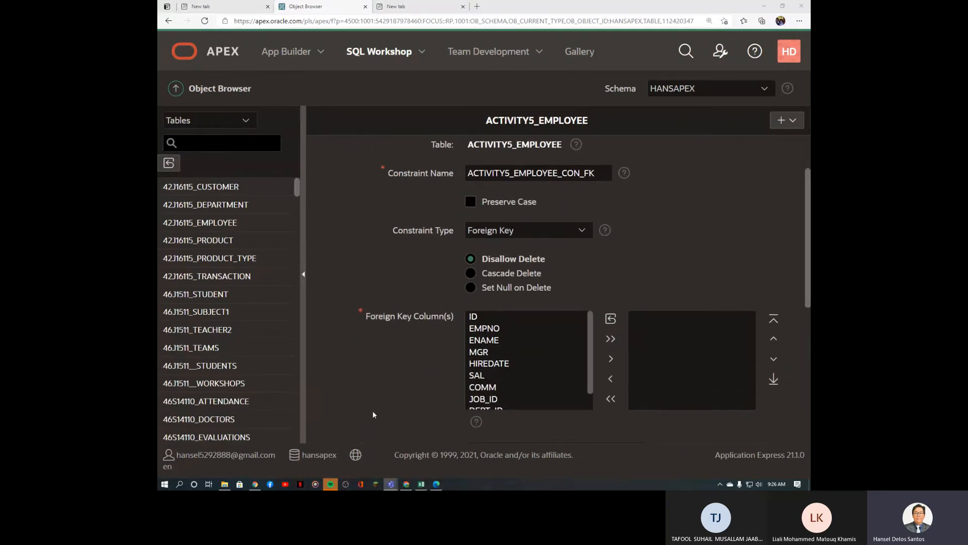
{"action": "mouse_move", "coordinate": [809, 278]}
{"action": "left_mouse_down"}
{"action": "mouse_move", "coordinate": [810, 246]}
{"action": "mouse_move", "coordinate": [810, 296]}
{"action": "left_mouse_up"}
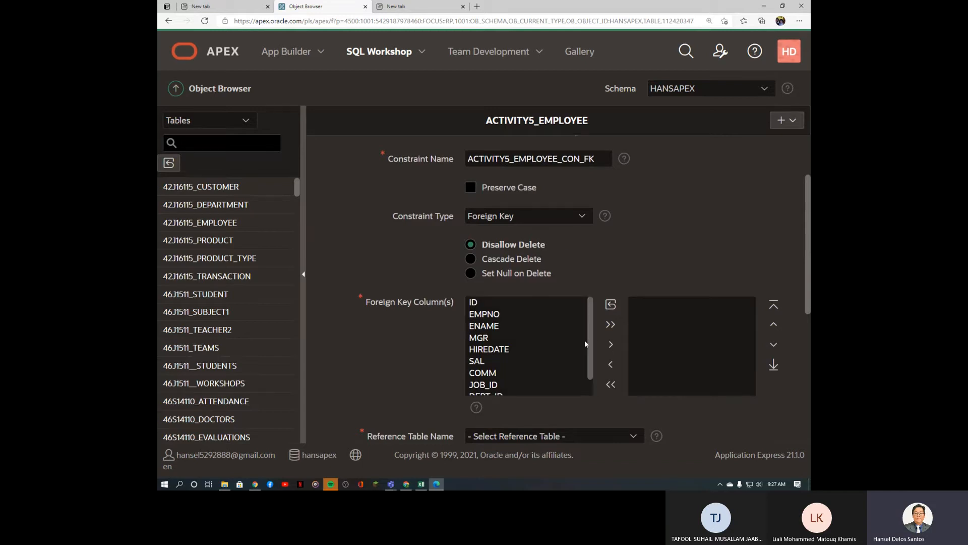
{"action": "left_click", "coordinate": [588, 345]}
{"action": "scroll", "coordinate": [589, 345], "scroll_direction": "down", "scroll_amount": 1}
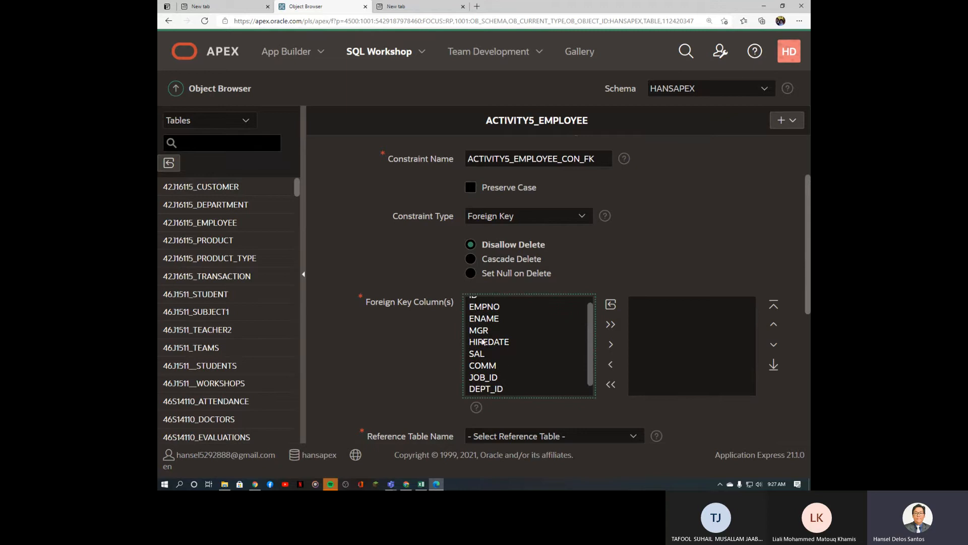
{"action": "left_click", "coordinate": [483, 335]}
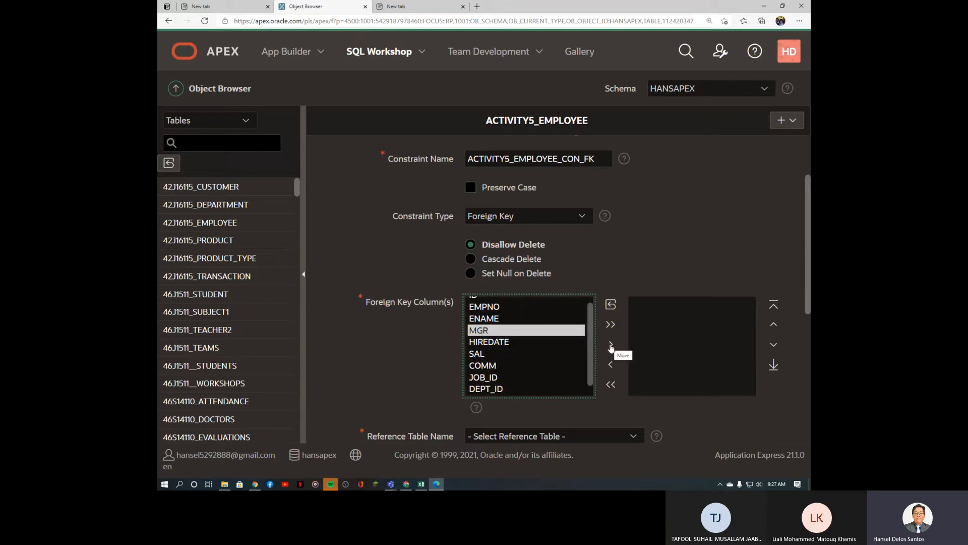
{"action": "left_click", "coordinate": [611, 345]}
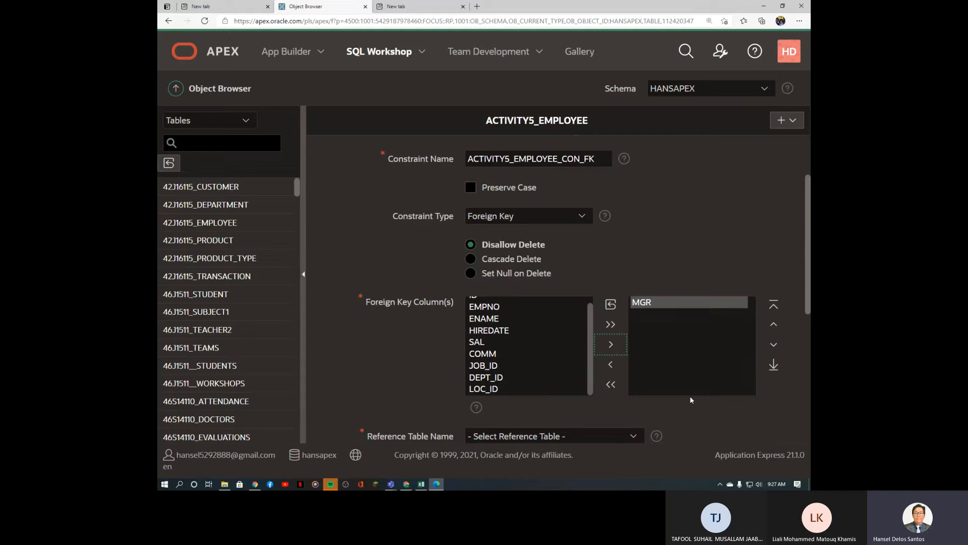
{"action": "scroll", "coordinate": [662, 394], "scroll_direction": "down", "scroll_amount": 5}
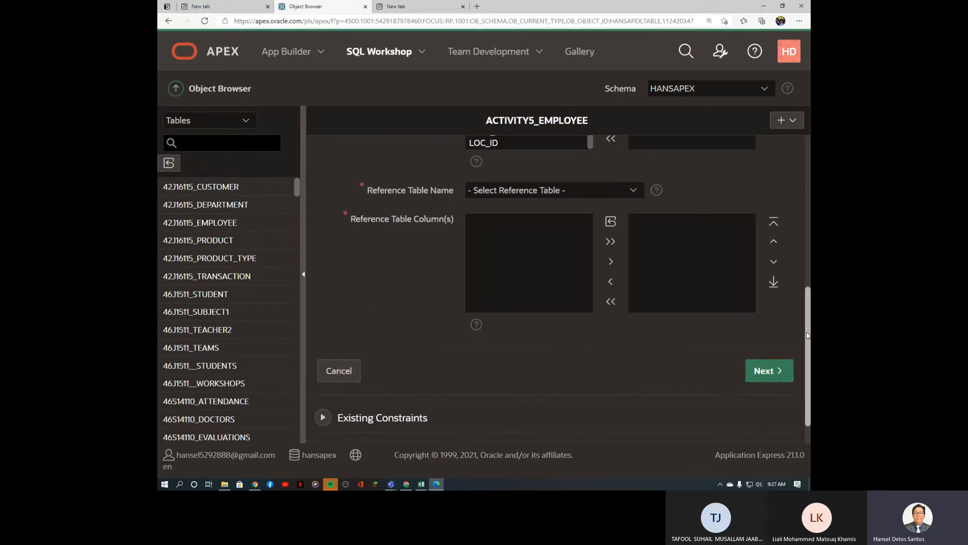
{"action": "scroll", "coordinate": [800, 289], "scroll_direction": "up", "scroll_amount": 5}
{"action": "scroll", "coordinate": [804, 232], "scroll_direction": "down", "scroll_amount": 2}
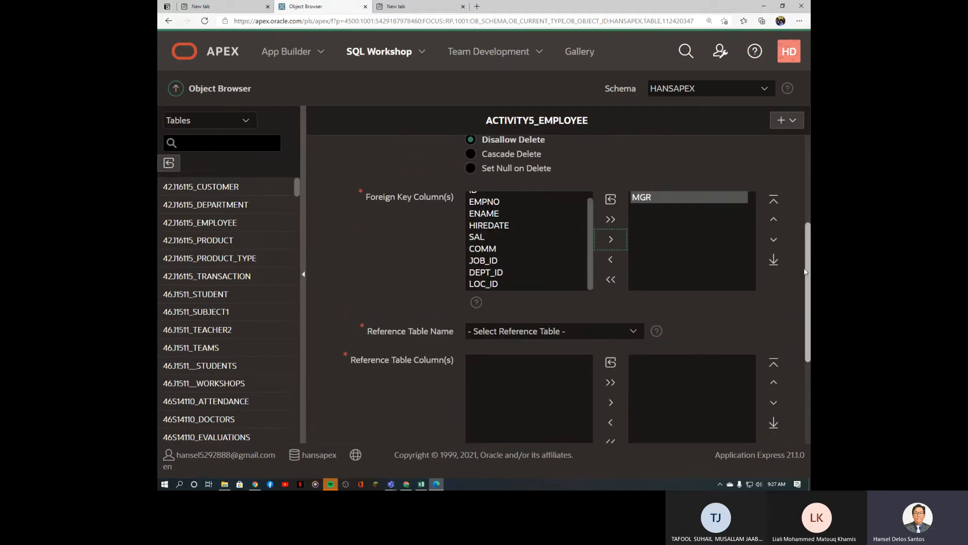
Step: Set the reference to the EMPNO column of the ACTIVITY5_EMPLOYEE table
{"action": "left_click", "coordinate": [634, 332]}
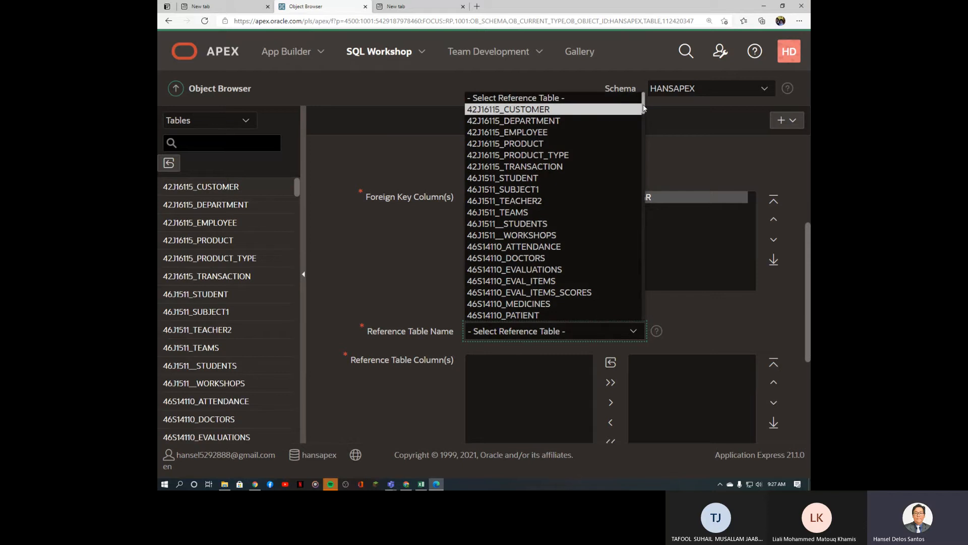
{"action": "key", "text": "a"}
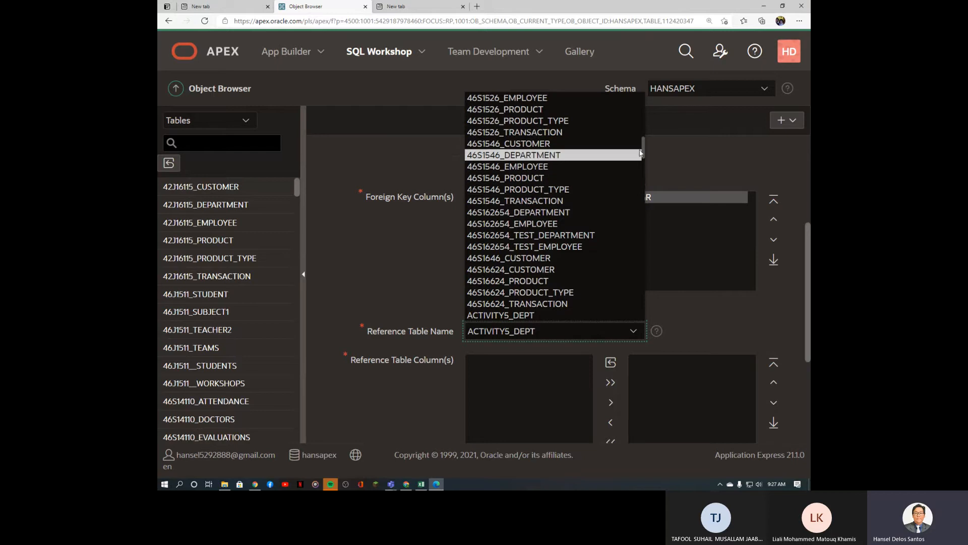
{"action": "left_click_drag", "start_coordinate": [644, 153], "coordinate": [645, 155]}
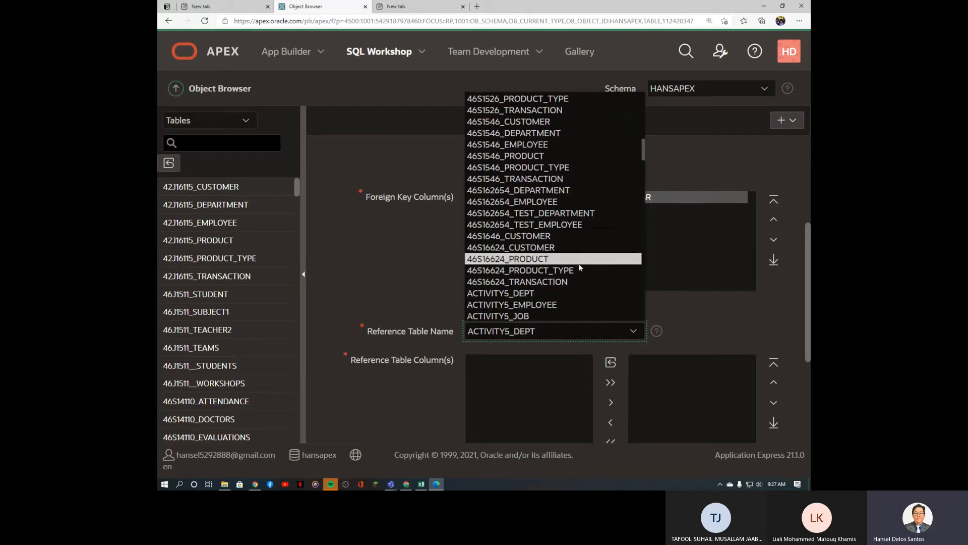
{"action": "left_click", "coordinate": [592, 304]}
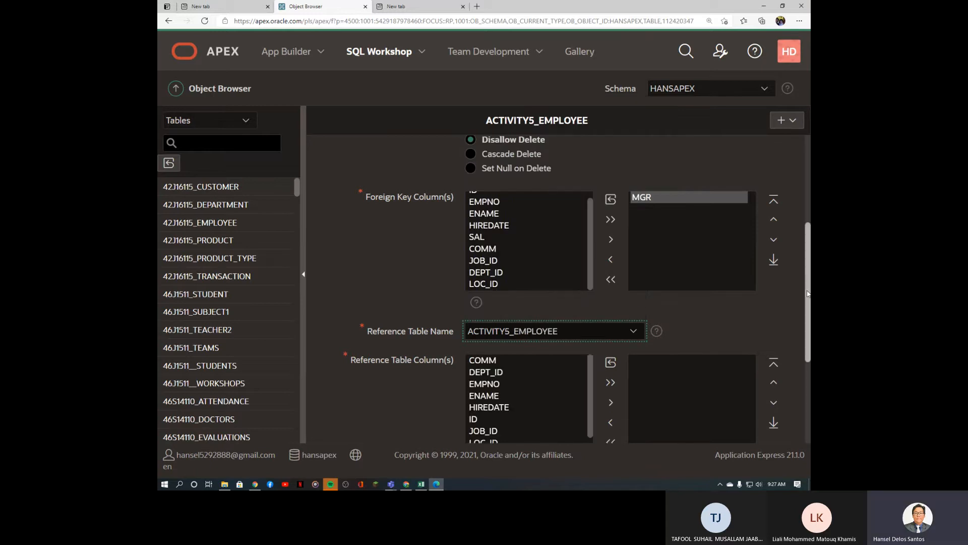
{"action": "scroll", "coordinate": [808, 317], "scroll_direction": "down", "scroll_amount": 1}
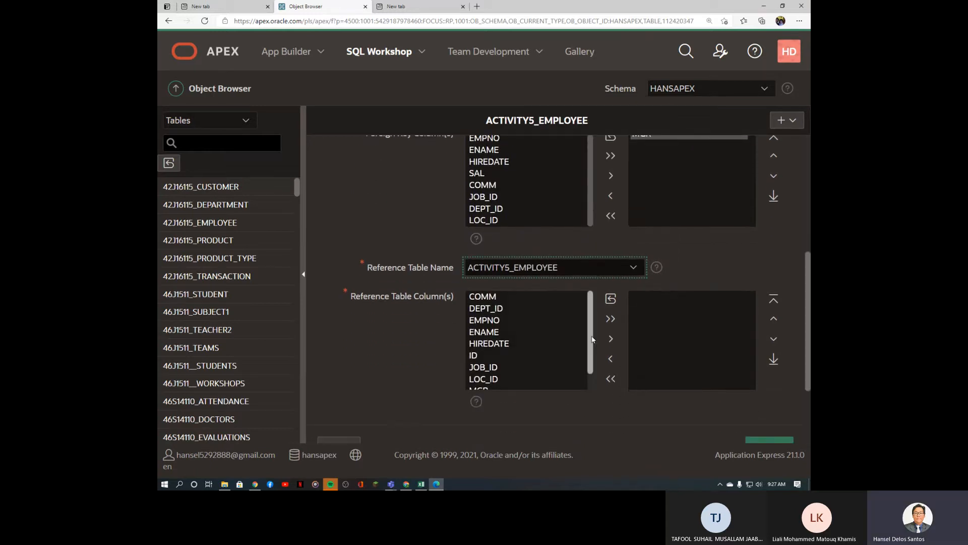
{"action": "mouse_move", "coordinate": [592, 339]}
{"action": "left_mouse_down"}
{"action": "mouse_move", "coordinate": [594, 357]}
{"action": "mouse_move", "coordinate": [593, 342]}
{"action": "left_mouse_up"}
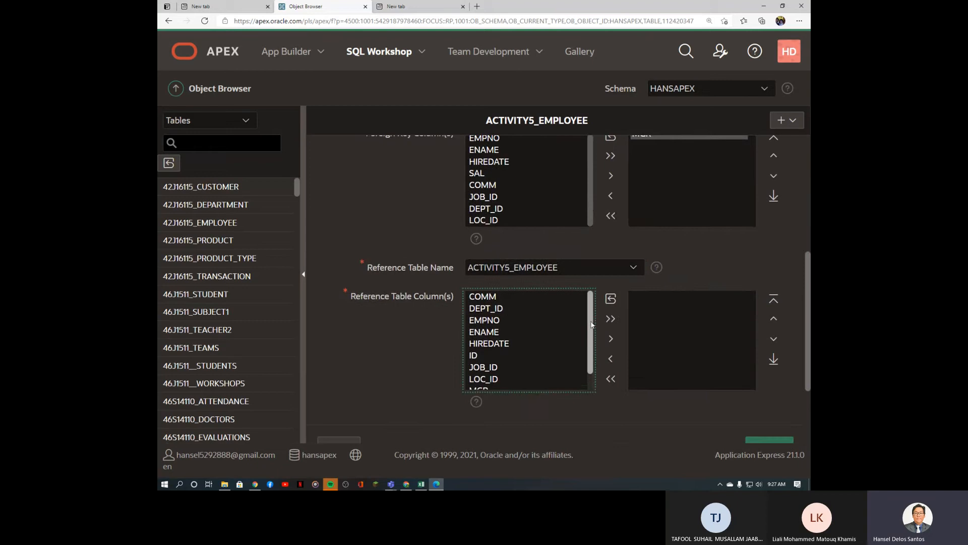
{"action": "left_click", "coordinate": [481, 320]}
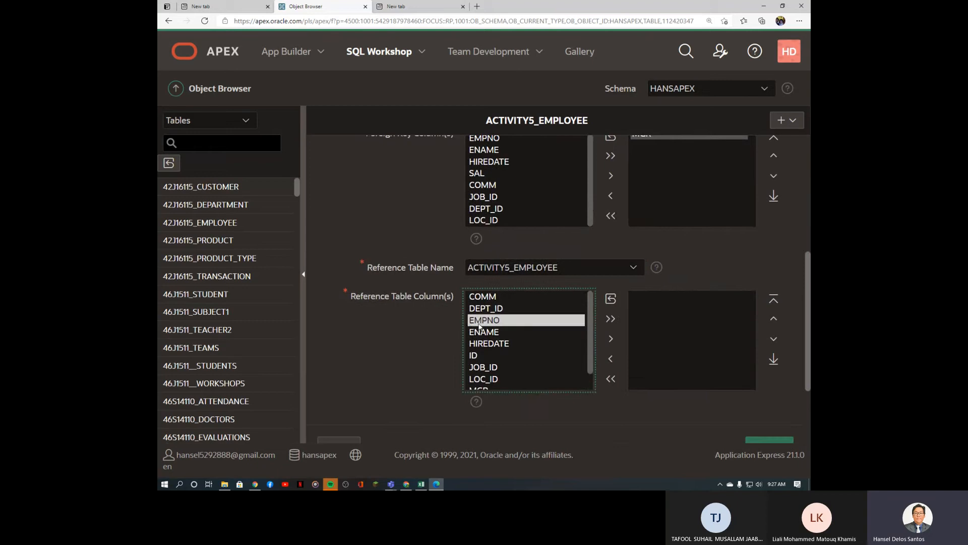
{"action": "left_click", "coordinate": [611, 339]}
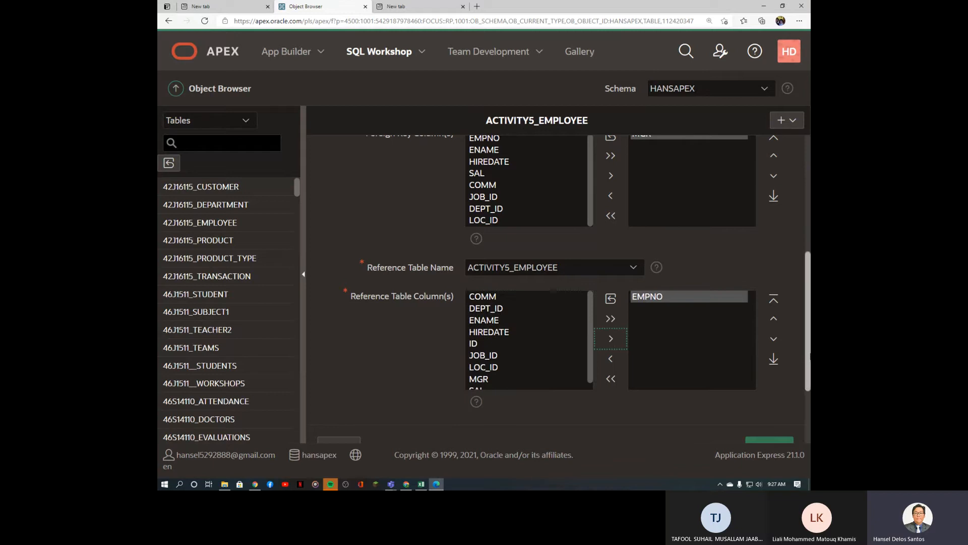
{"action": "left_click_drag", "start_coordinate": [810, 362], "coordinate": [811, 221]}
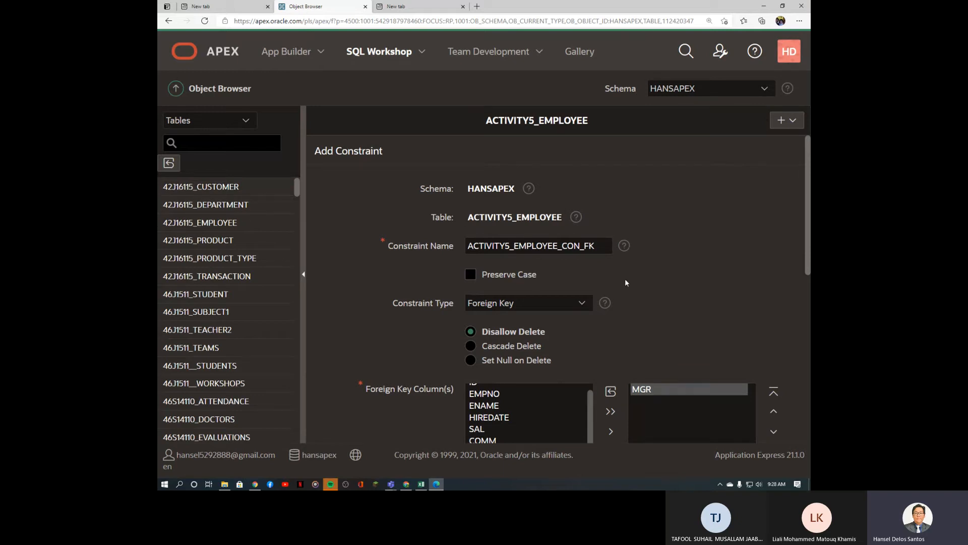
{"action": "scroll", "coordinate": [725, 327], "scroll_direction": "down", "scroll_amount": 5}
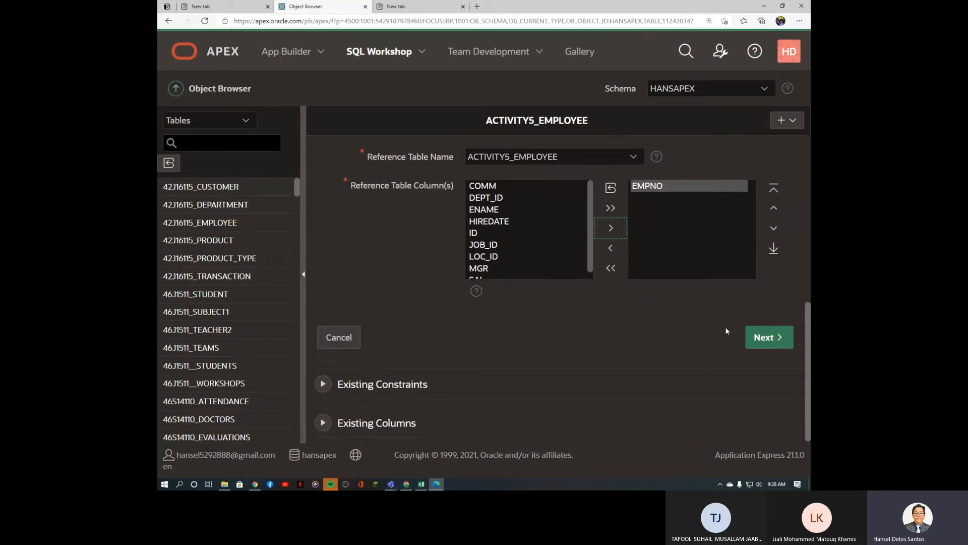
Step: Confirm and finish creating the ACTIVITY5_EMPLOYEE_CON_FK foreign key
{"action": "left_click", "coordinate": [770, 345]}
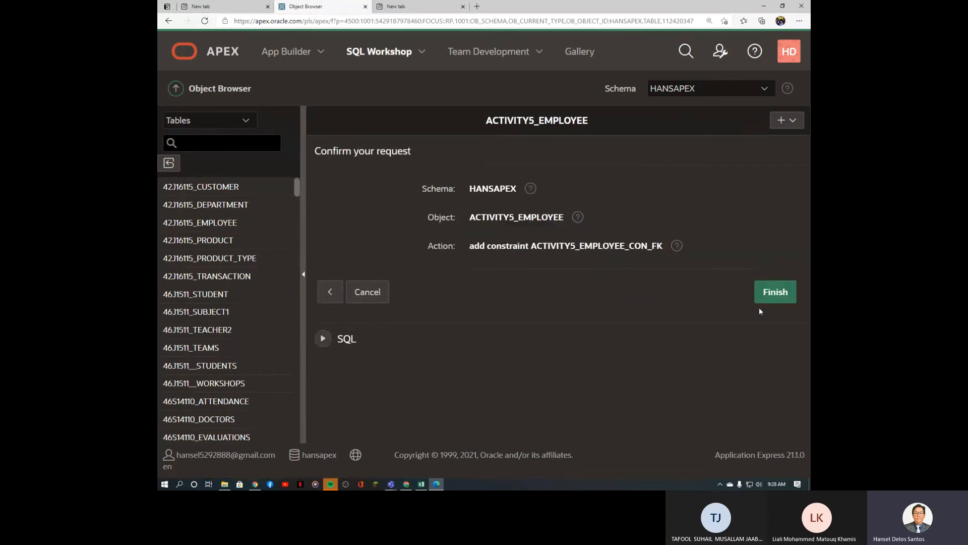
{"action": "left_click", "coordinate": [784, 289]}
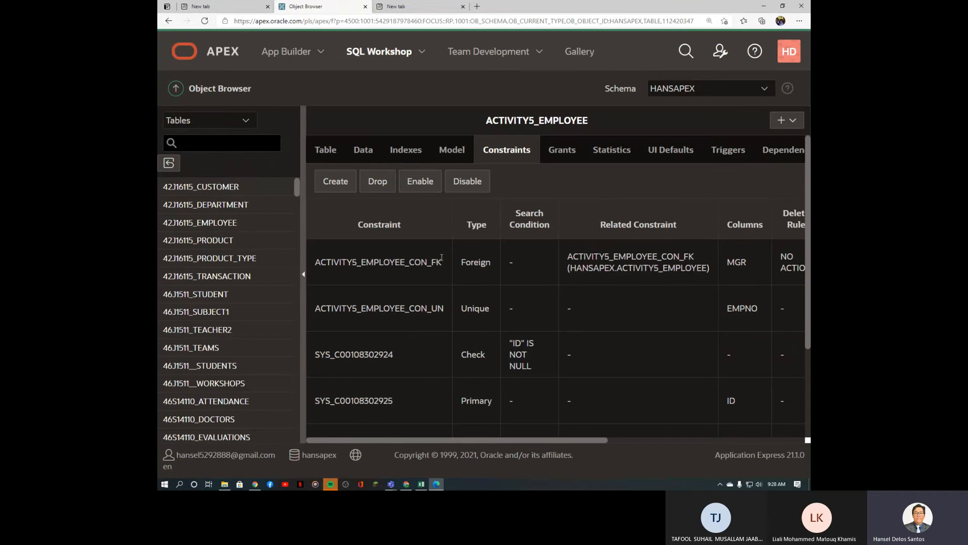
{"action": "left_click_drag", "start_coordinate": [446, 269], "coordinate": [311, 266]}
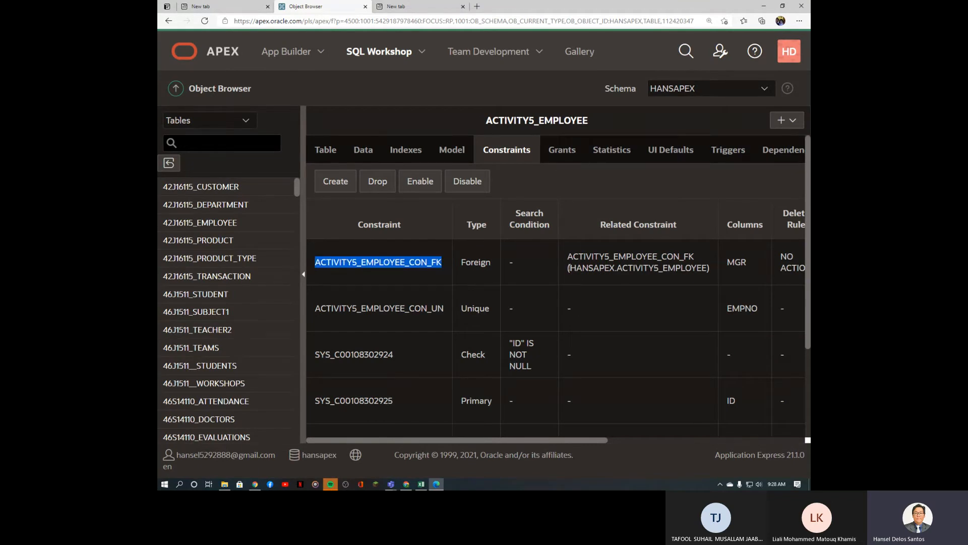
{"action": "left_click_drag", "start_coordinate": [579, 438], "coordinate": [661, 443]}
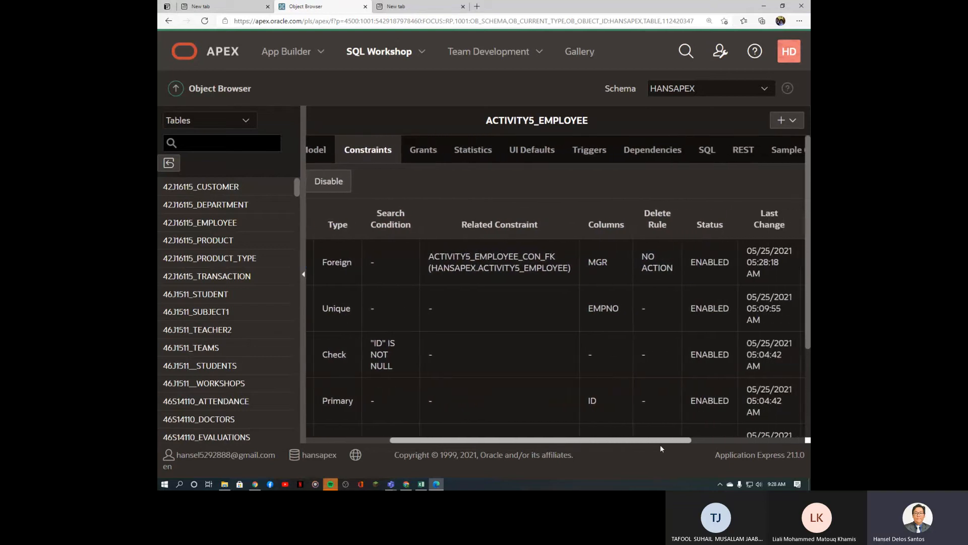
{"action": "left_click_drag", "start_coordinate": [661, 445], "coordinate": [644, 443]}
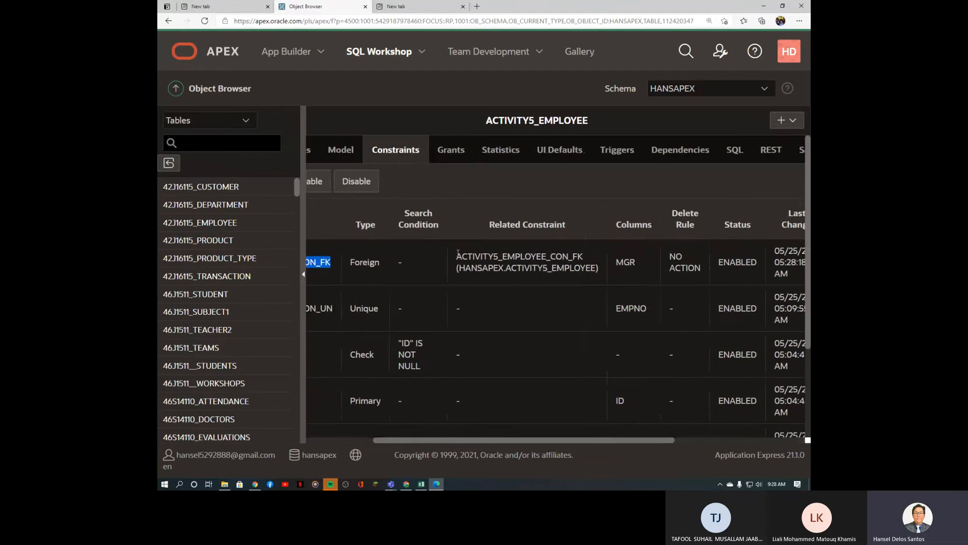
{"action": "left_click_drag", "start_coordinate": [457, 255], "coordinate": [534, 263]}
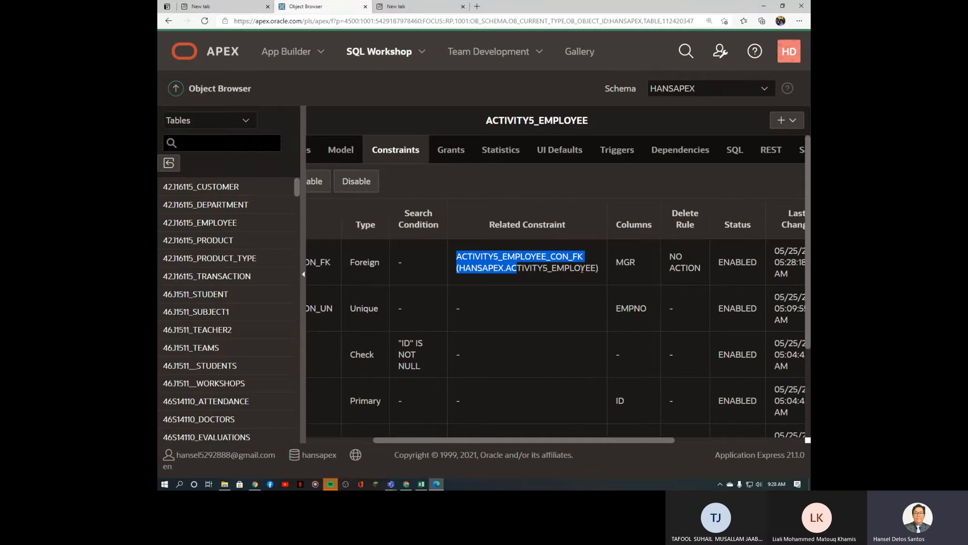
{"action": "left_click_drag", "start_coordinate": [643, 447], "coordinate": [575, 444]}
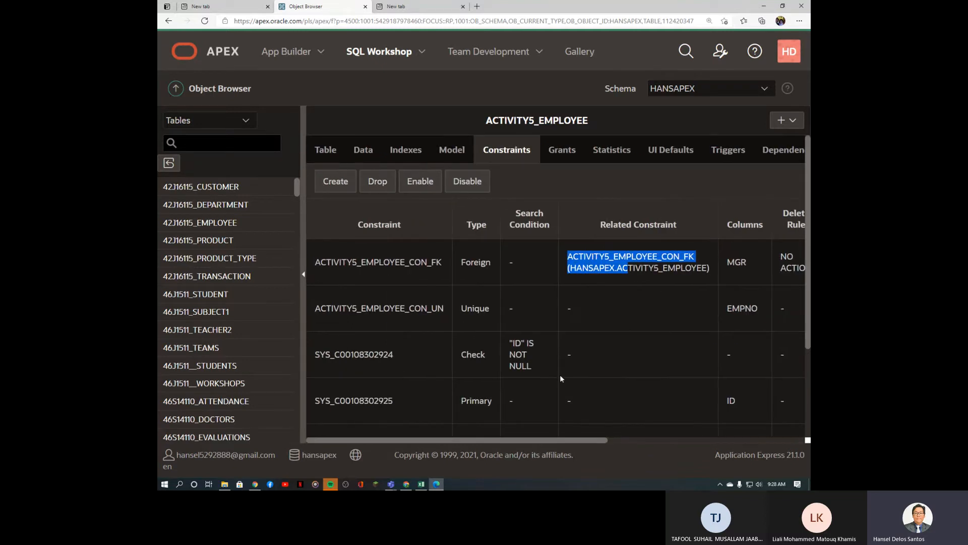
{"action": "left_click", "coordinate": [457, 151]}
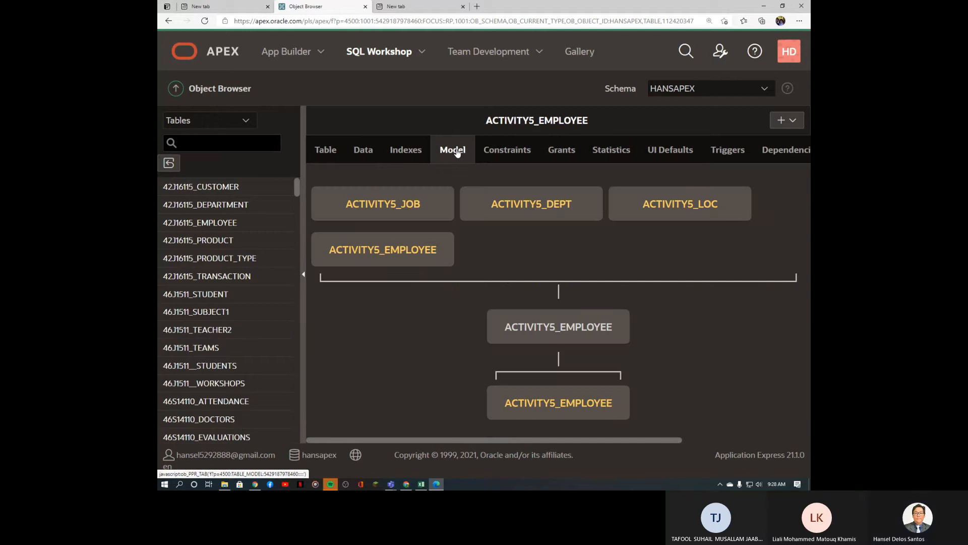
Step: Zoom out to see the whole self-referencing model, then switch to the EMP-DEPT spreadsheet
{"action": "key", "text": "ctrl+minus"}
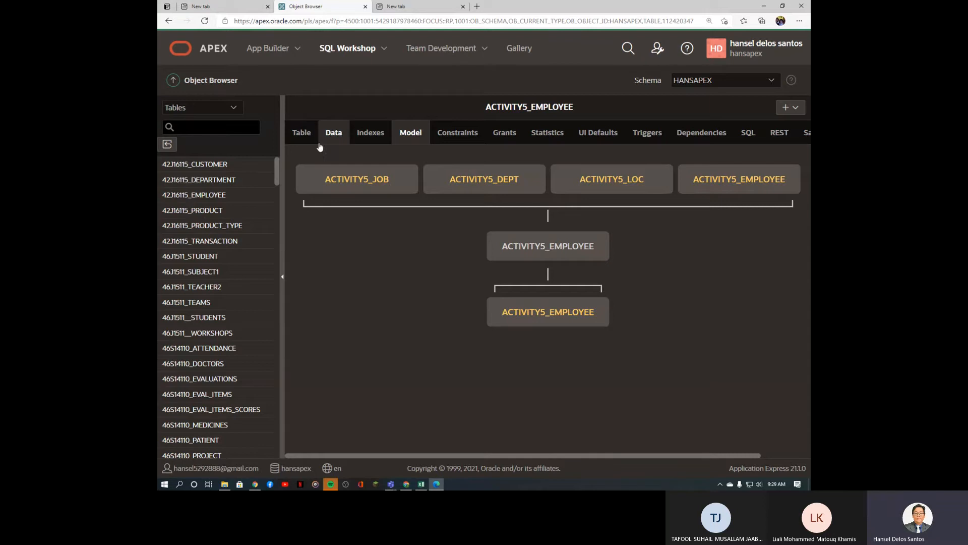
{"action": "left_click", "coordinate": [421, 484]}
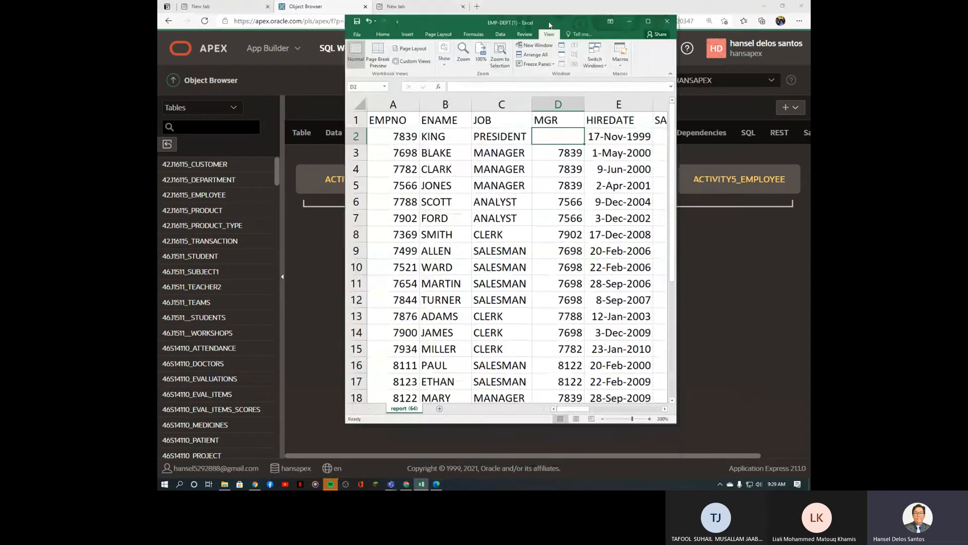
Step: Maximize the EMP-DEPT workbook and select the EVAL and EVALDATE data
{"action": "left_click_drag", "start_coordinate": [599, 65], "coordinate": [543, 15]}
{"action": "left_click", "coordinate": [639, 11]}
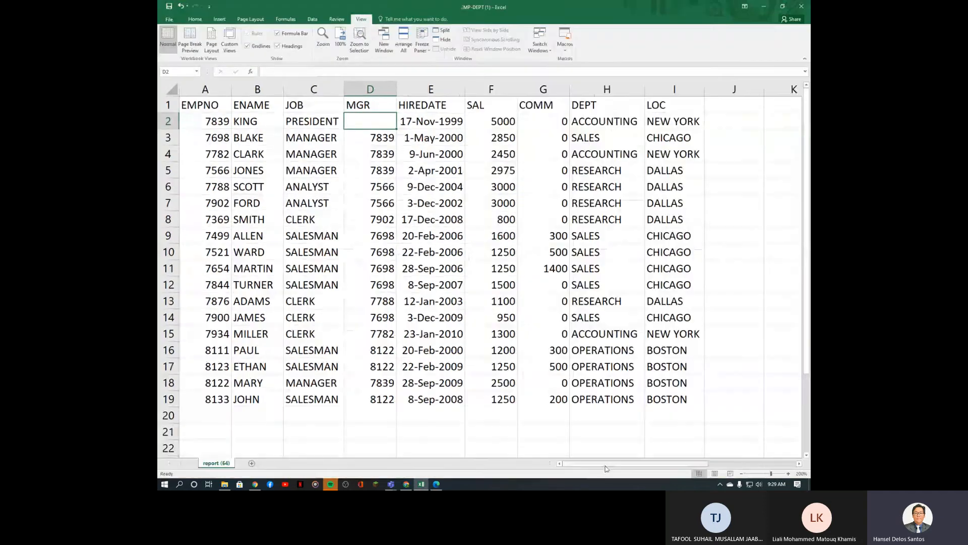
{"action": "left_click_drag", "start_coordinate": [606, 464], "coordinate": [668, 469]}
{"action": "left_click_drag", "start_coordinate": [633, 106], "coordinate": [721, 404]}
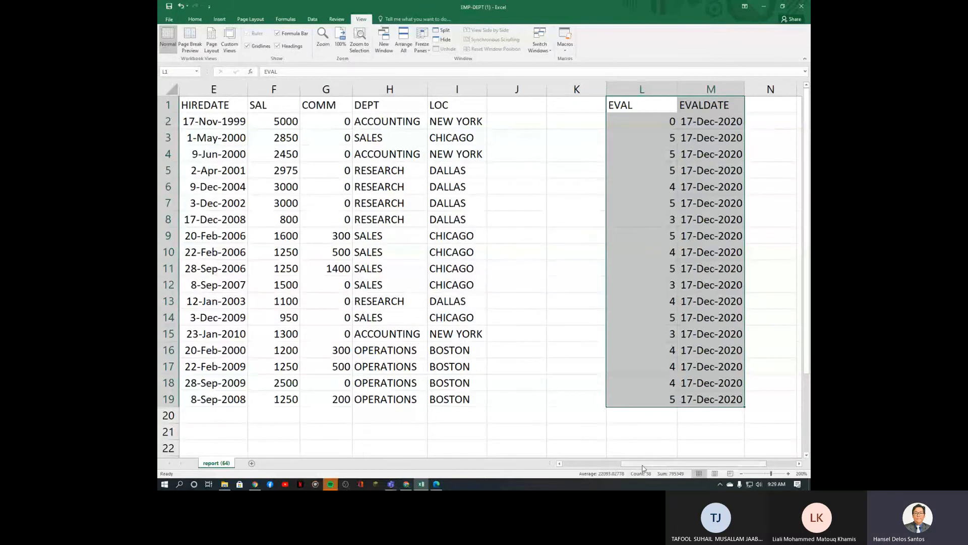
{"action": "left_click_drag", "start_coordinate": [643, 468], "coordinate": [576, 468]}
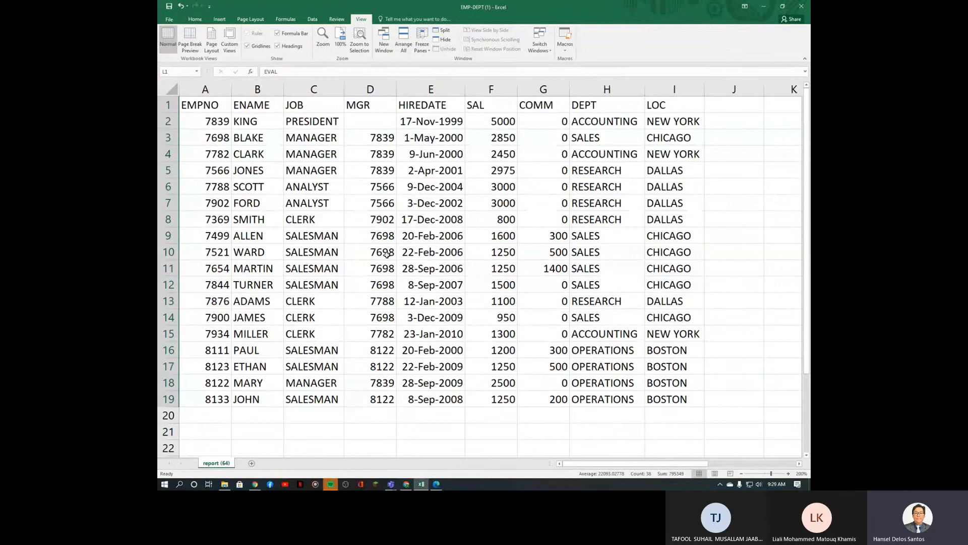
Step: Point out employee 7788 and its manager 7566, then select empty cell K1
{"action": "left_click", "coordinate": [219, 185]}
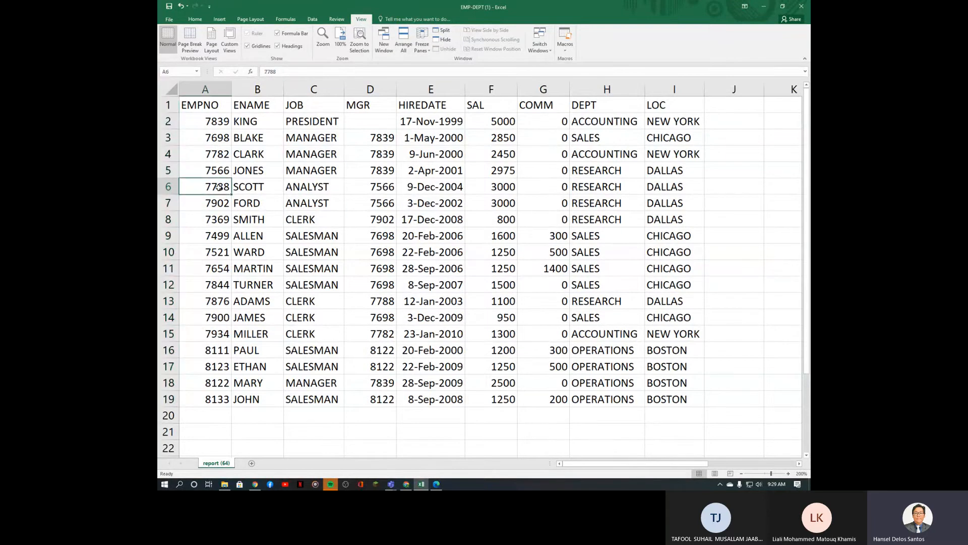
{"action": "left_click", "coordinate": [377, 191]}
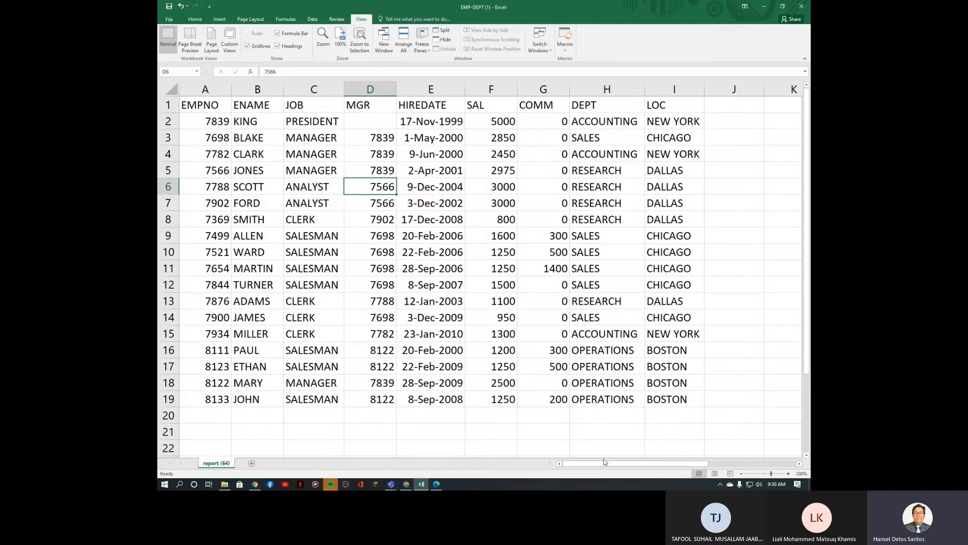
{"action": "left_click_drag", "start_coordinate": [605, 462], "coordinate": [679, 462]}
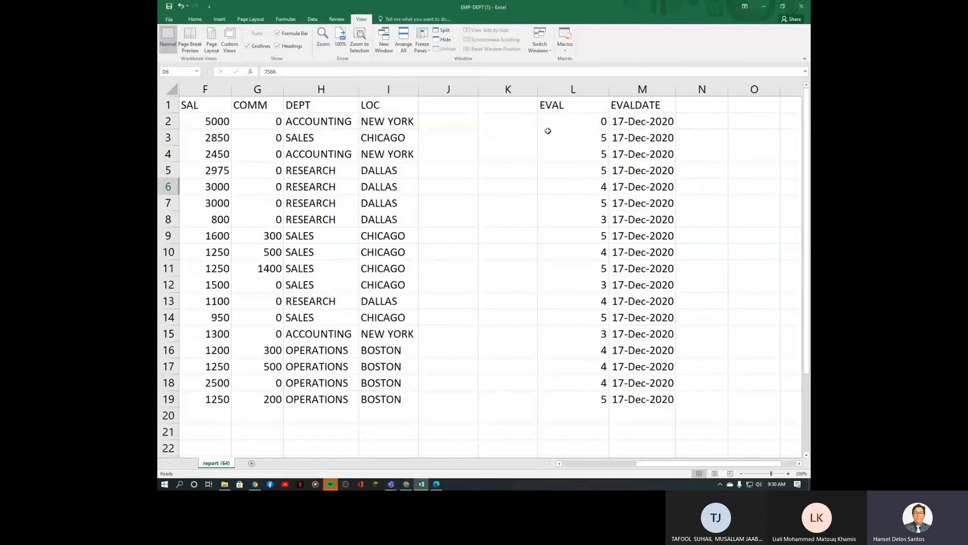
{"action": "left_click", "coordinate": [506, 109]}
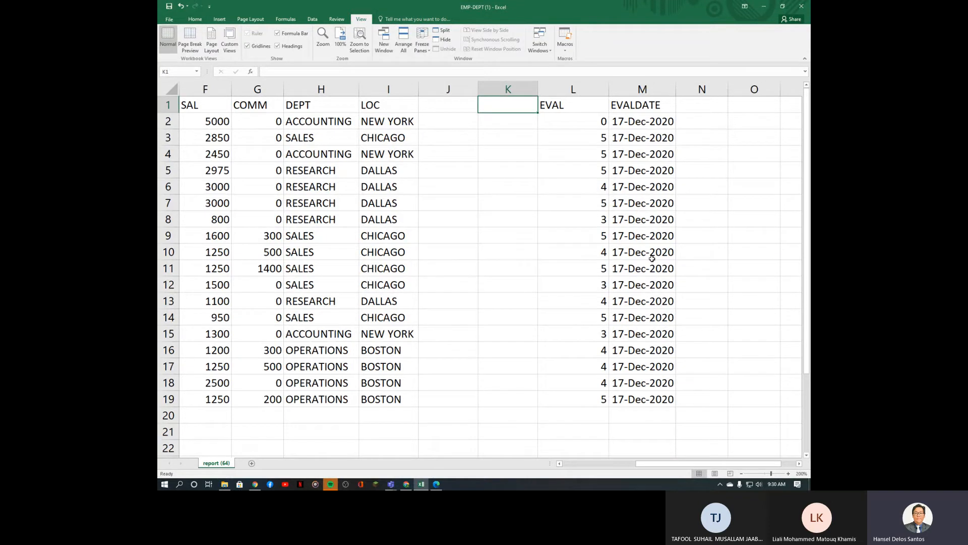
Step: Head K1 EVAL_ID, rename EVAL to RATINGS, and insert a blank column before RATINGS
{"action": "type", "text": "EVA"}
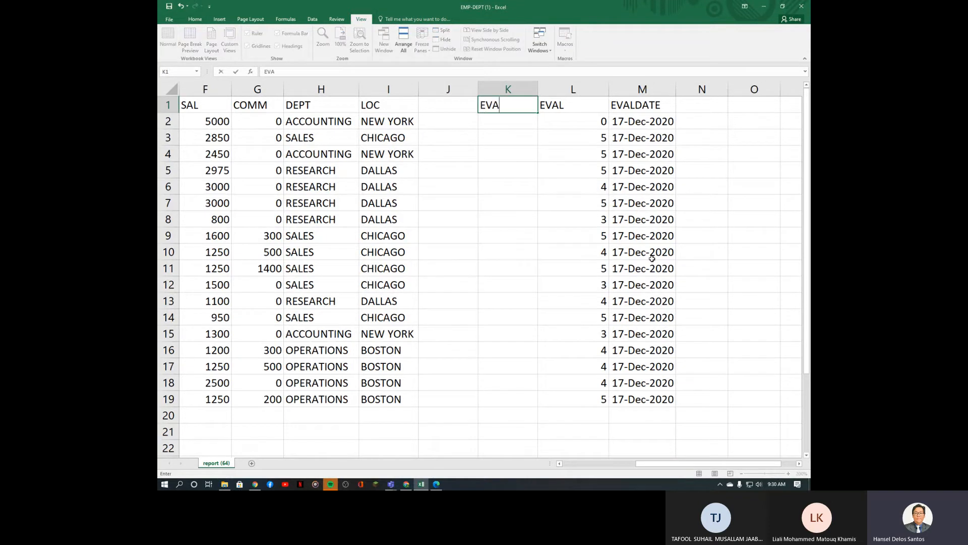
{"action": "type", "text": "L_ID"}
{"action": "left_click", "coordinate": [582, 99]}
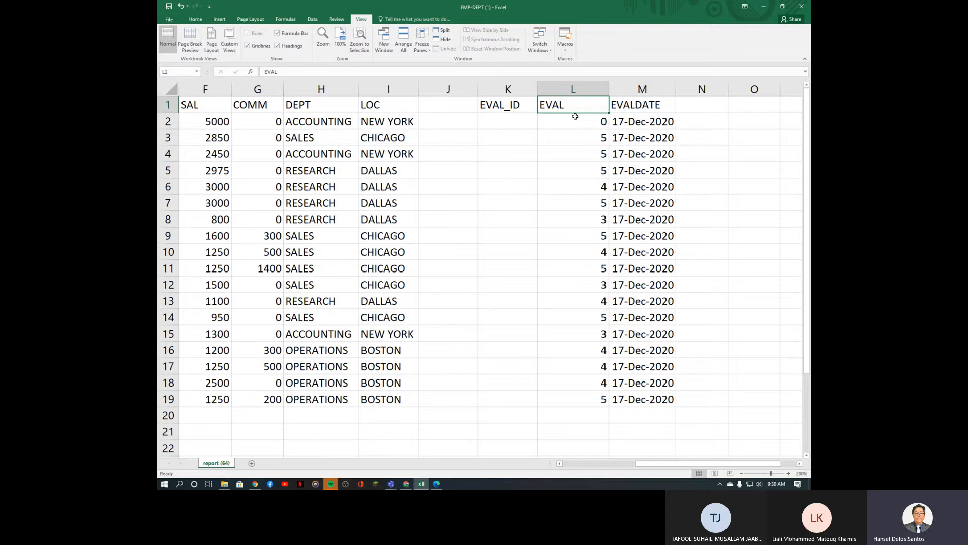
{"action": "type", "text": "RATING"}
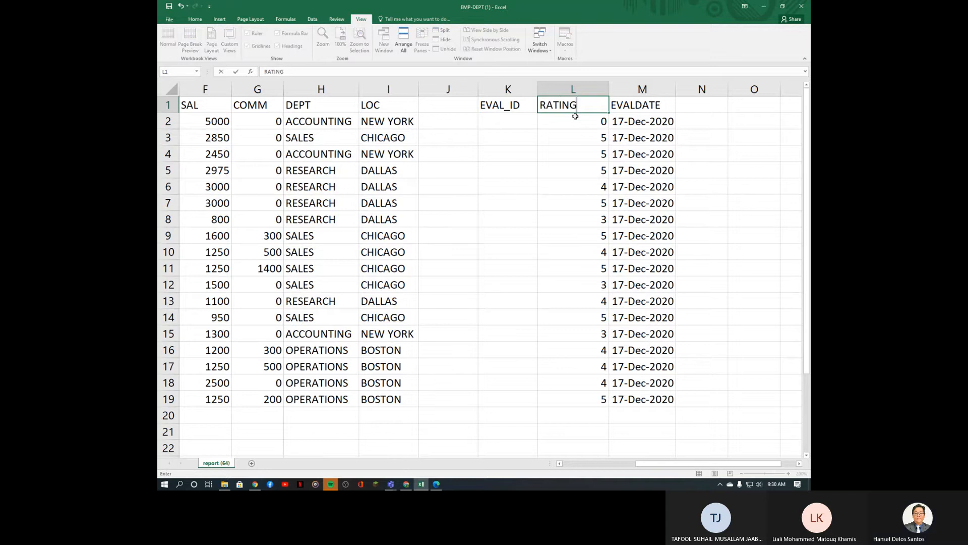
{"action": "type", "text": "S"}
{"action": "key", "text": "Return"}
{"action": "left_click", "coordinate": [562, 150]}
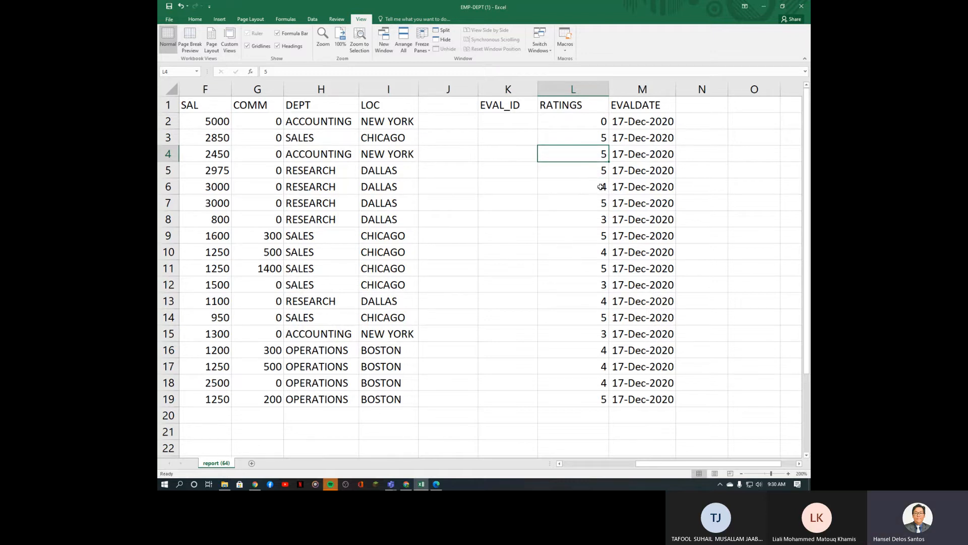
{"action": "left_click", "coordinate": [588, 89]}
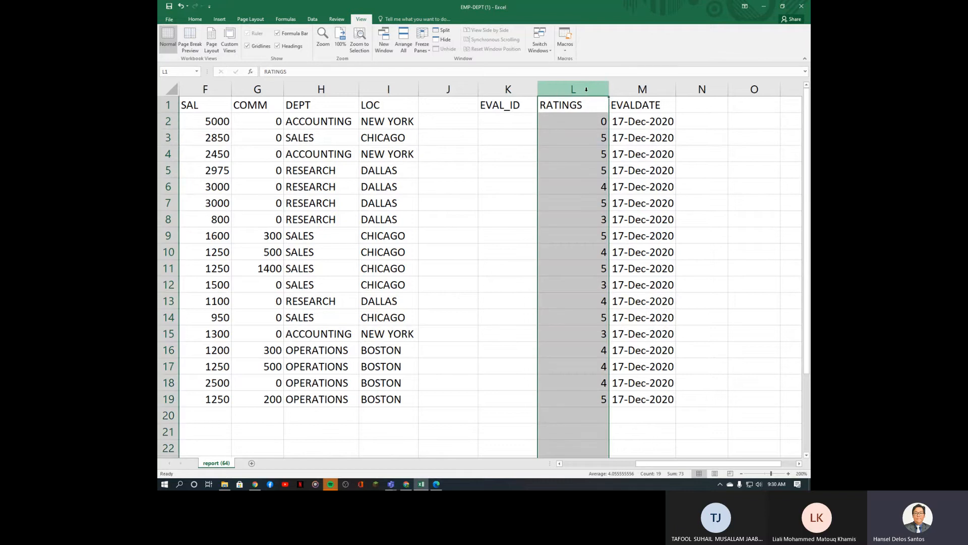
{"action": "key", "text": "ctrl+shift+plus"}
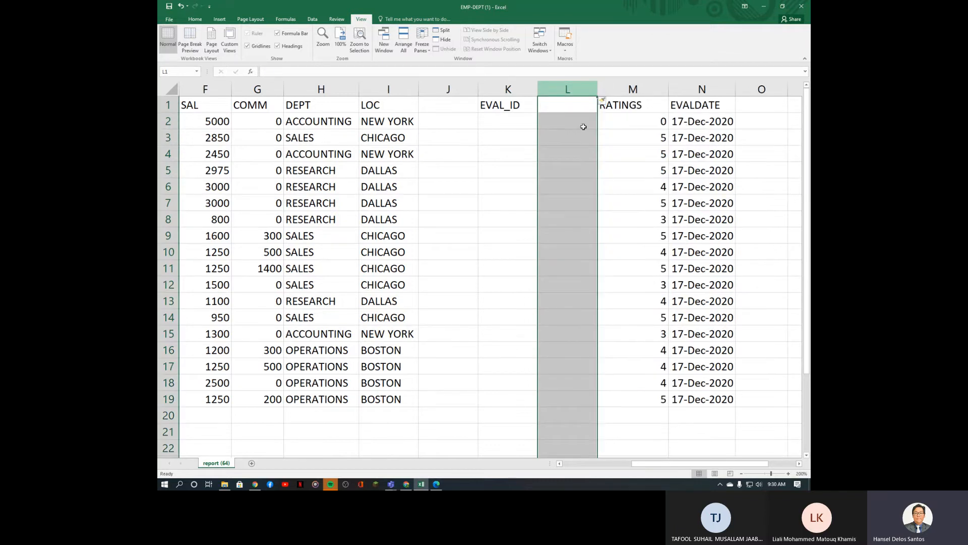
Step: Copy the EMPNO column with its heading into column L
{"action": "left_click_drag", "start_coordinate": [692, 464], "coordinate": [625, 467]}
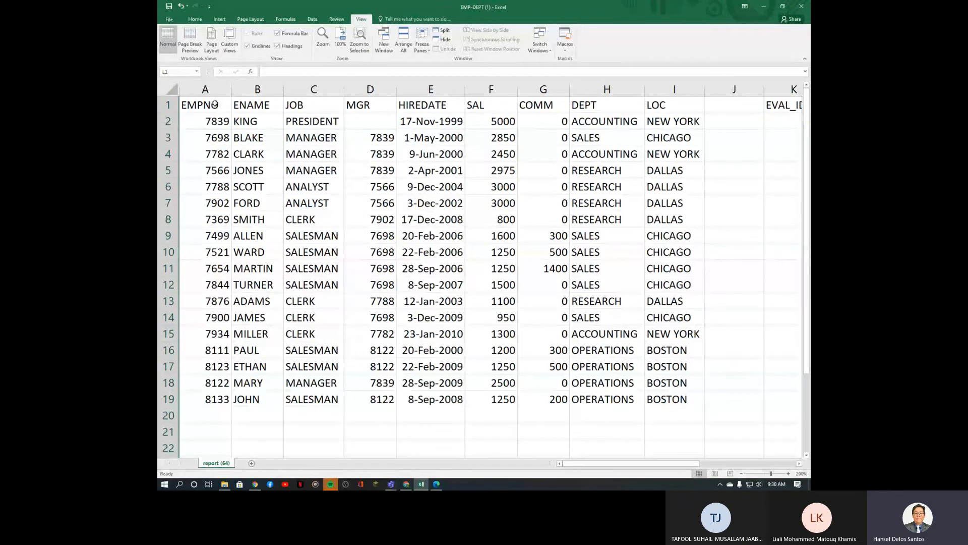
{"action": "left_click_drag", "start_coordinate": [214, 104], "coordinate": [217, 396]}
{"action": "key", "text": "ctrl+c"}
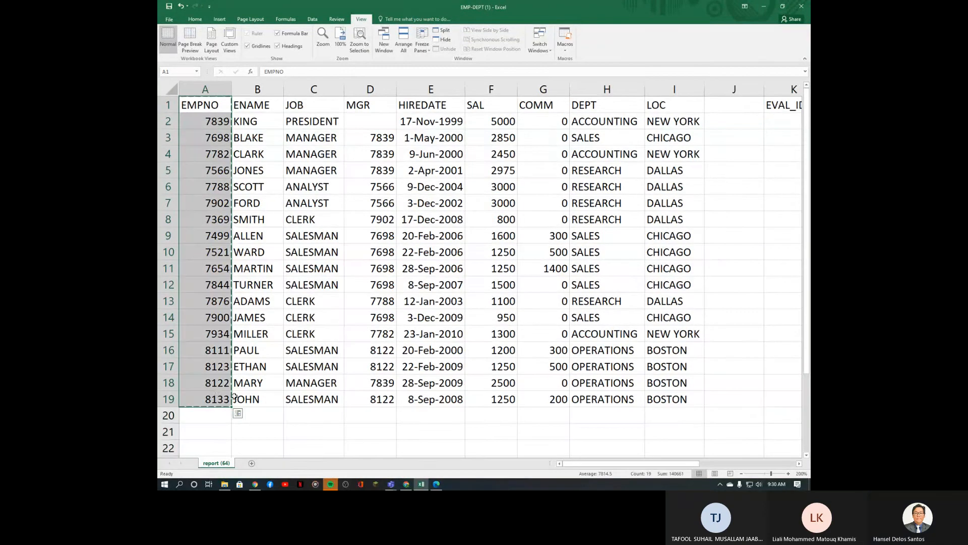
{"action": "left_click_drag", "start_coordinate": [595, 466], "coordinate": [692, 466]}
{"action": "left_click", "coordinate": [464, 104]}
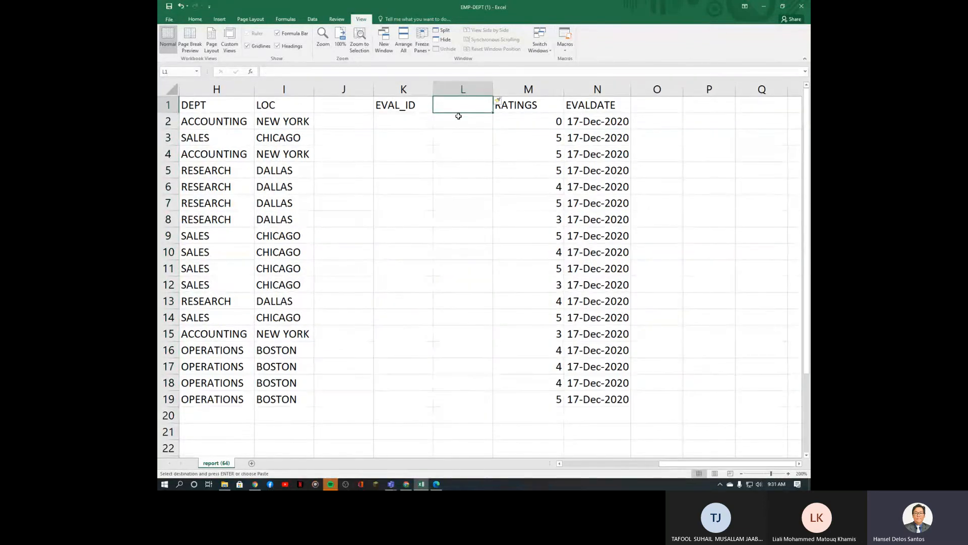
{"action": "key", "text": "ctrl+v"}
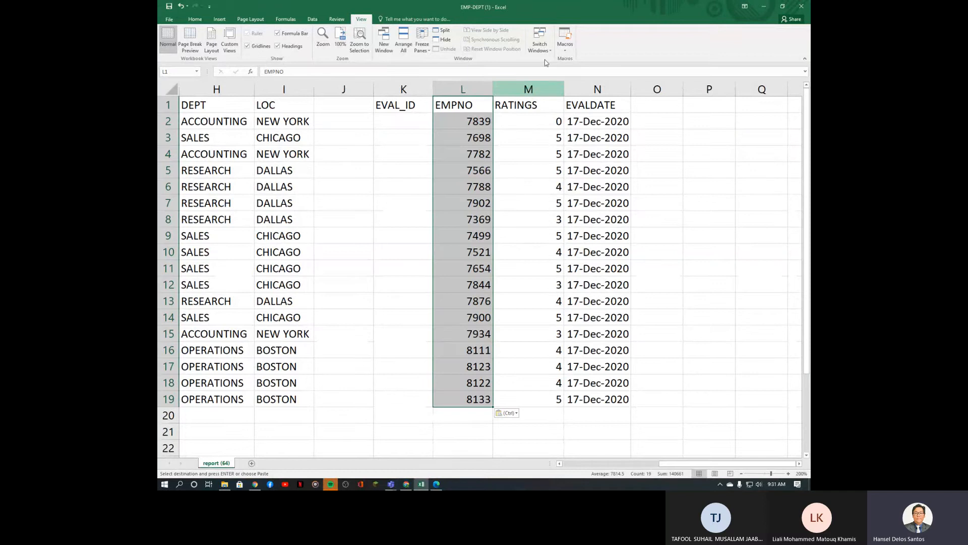
Step: Insert another column before RATINGS and paste the MGR column into M
{"action": "left_click", "coordinate": [535, 87]}
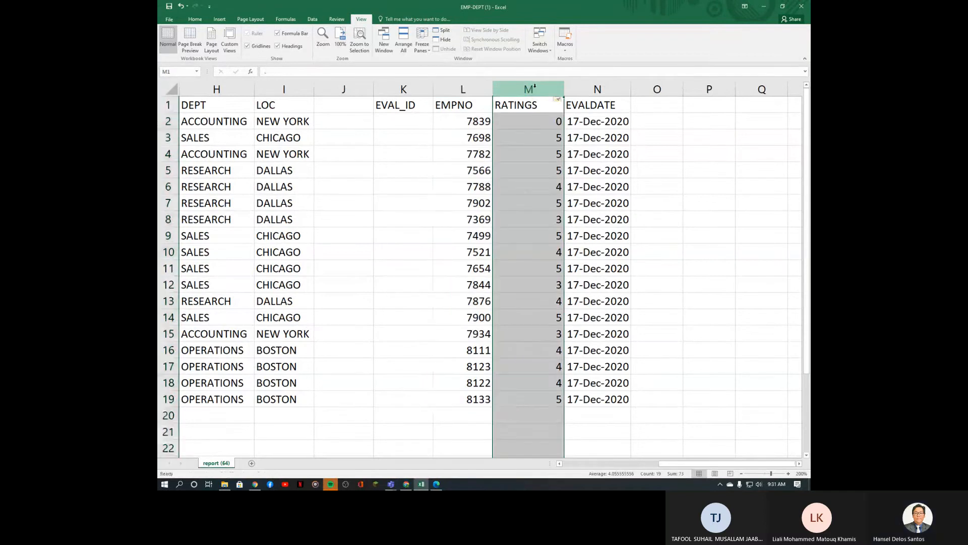
{"action": "key", "text": "ctrl+shift+plus"}
{"action": "left_click_drag", "start_coordinate": [677, 467], "coordinate": [586, 467]}
{"action": "left_click", "coordinate": [492, 89]}
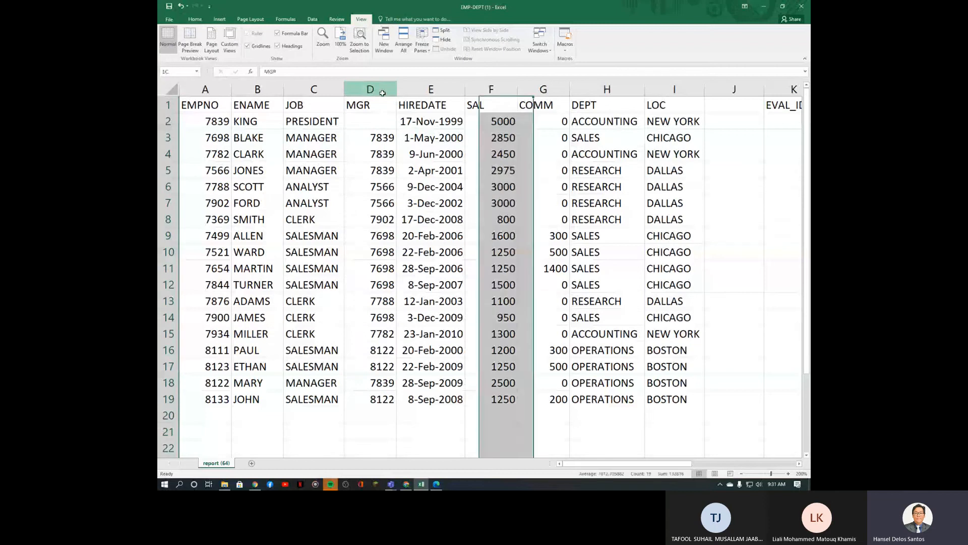
{"action": "left_click", "coordinate": [382, 91]}
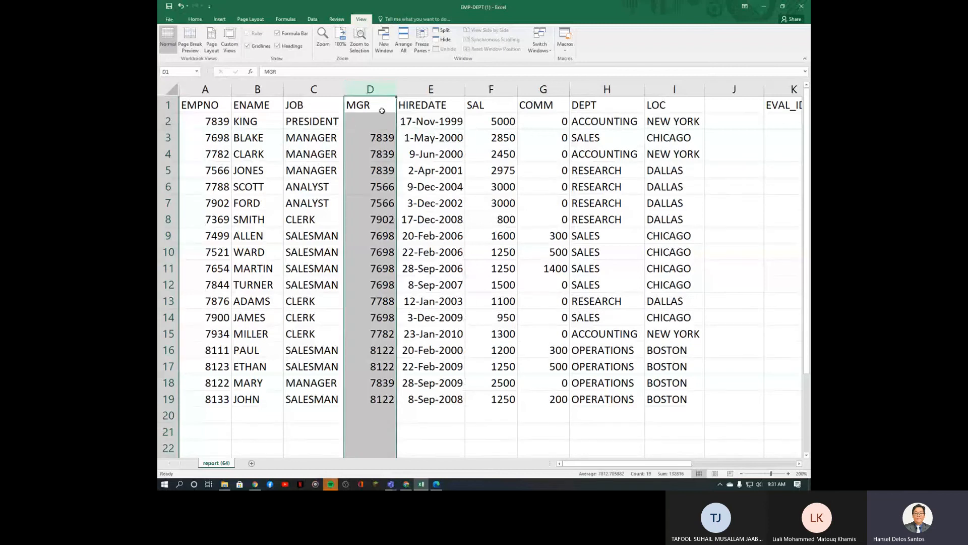
{"action": "key", "text": "ctrl+c"}
{"action": "left_click_drag", "start_coordinate": [673, 464], "coordinate": [740, 467]}
{"action": "left_click", "coordinate": [635, 101]}
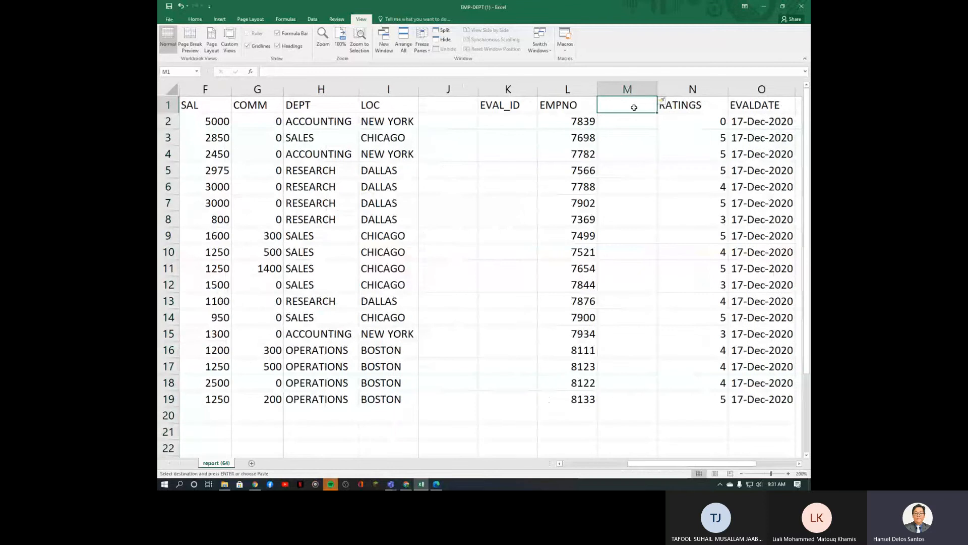
{"action": "key", "text": "ctrl+v"}
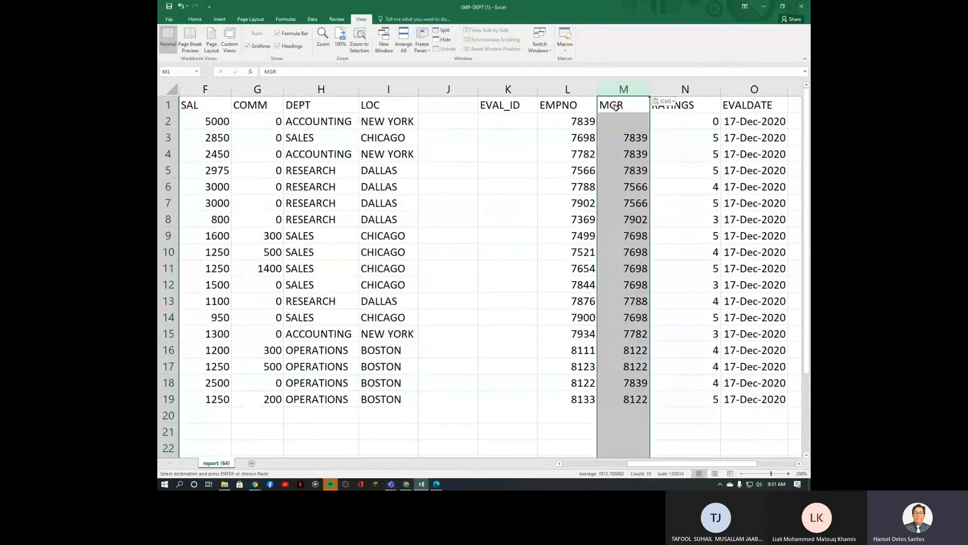
{"action": "left_click", "coordinate": [582, 107]}
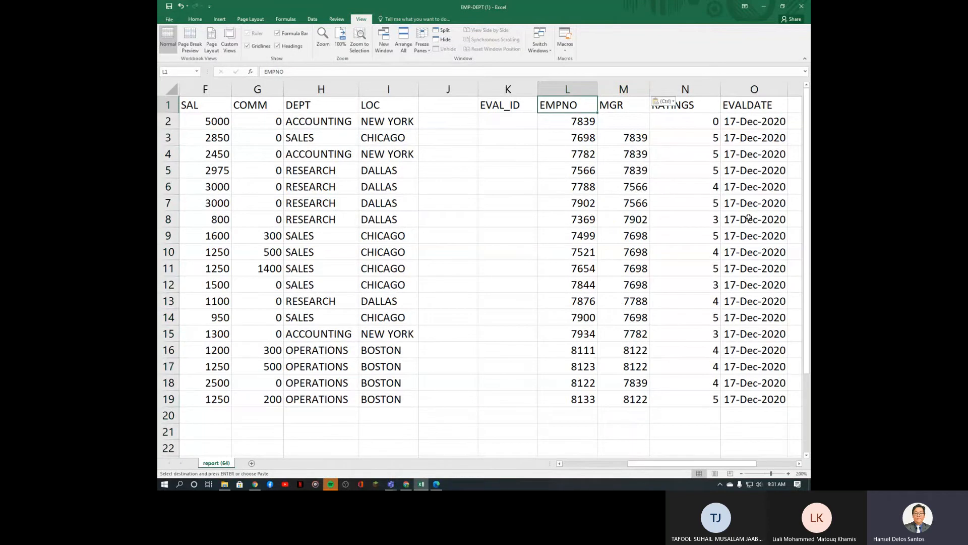
Step: Title L1 EVALUATOR and M1 EVALUATEE, widening both columns to fit
{"action": "key", "text": "Escape"}
{"action": "type", "text": "E"}
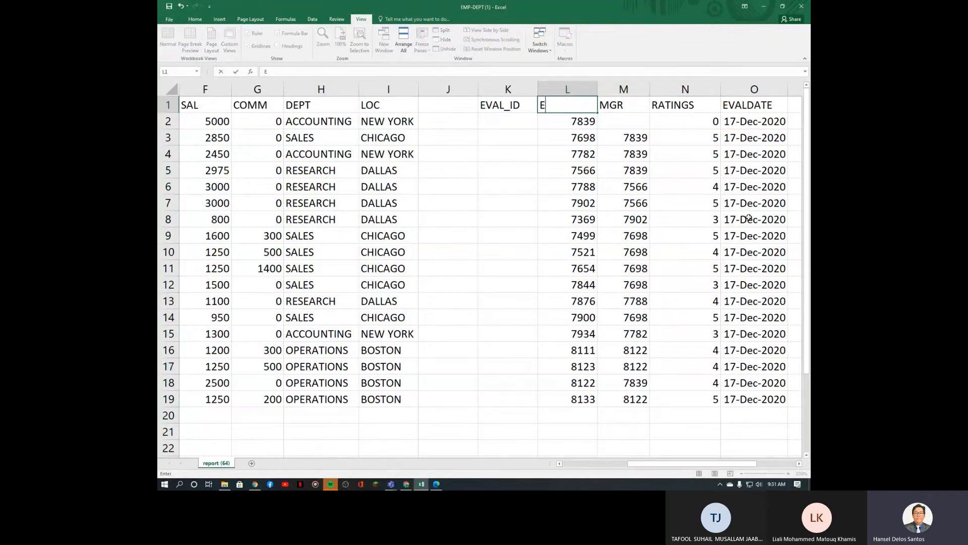
{"action": "type", "text": "VALUATOR"}
{"action": "key", "text": "Tab"}
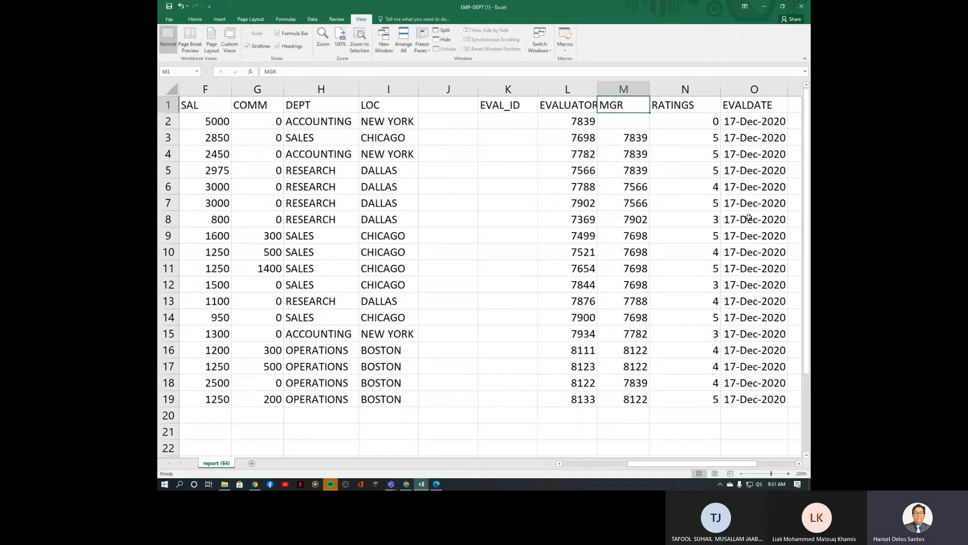
{"action": "type", "text": "EVAL"}
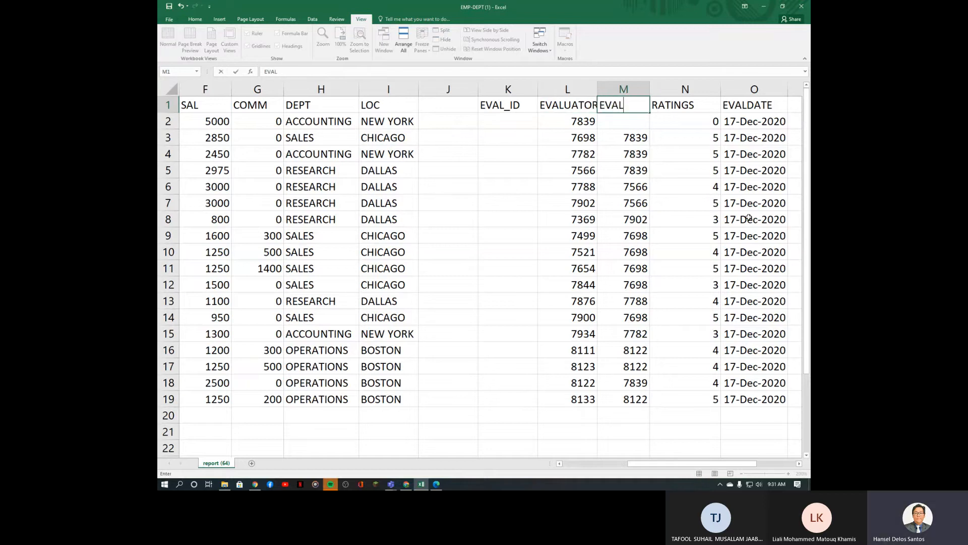
{"action": "type", "text": "UATEE"}
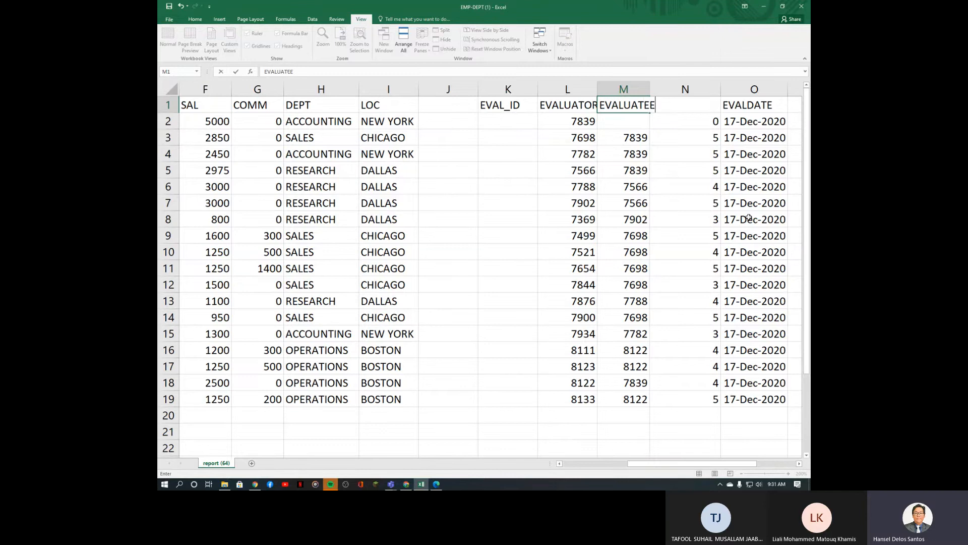
{"action": "key", "text": "Return"}
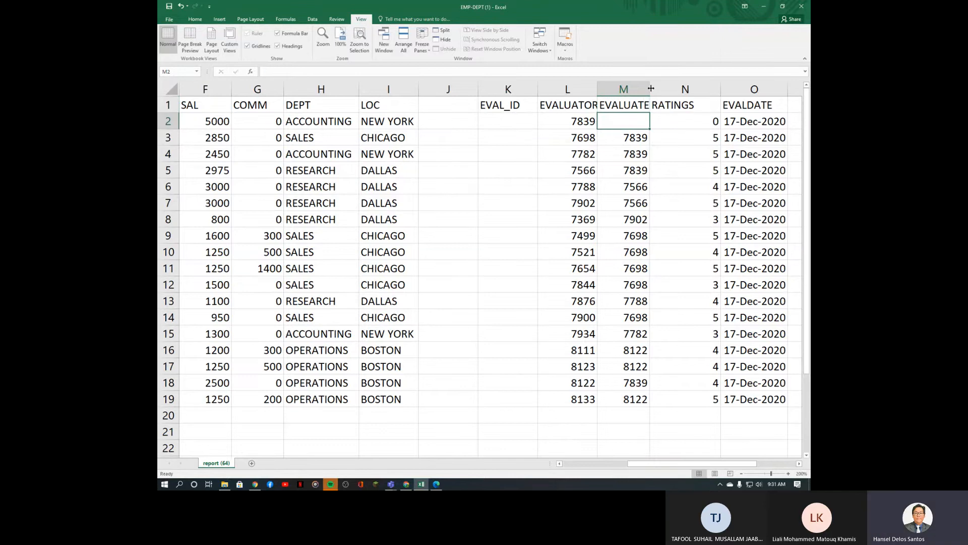
{"action": "left_click_drag", "start_coordinate": [649, 89], "coordinate": [675, 89]}
{"action": "left_click_drag", "start_coordinate": [598, 89], "coordinate": [606, 90]}
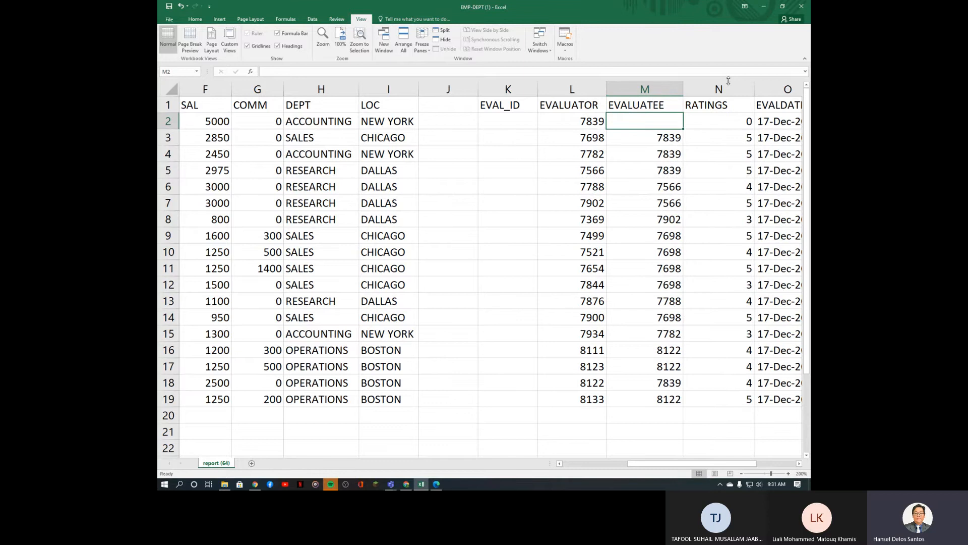
Step: Review the EVALUATOR and EVALUATEE headings and their values in rows 2 and 3
{"action": "left_click", "coordinate": [579, 125]}
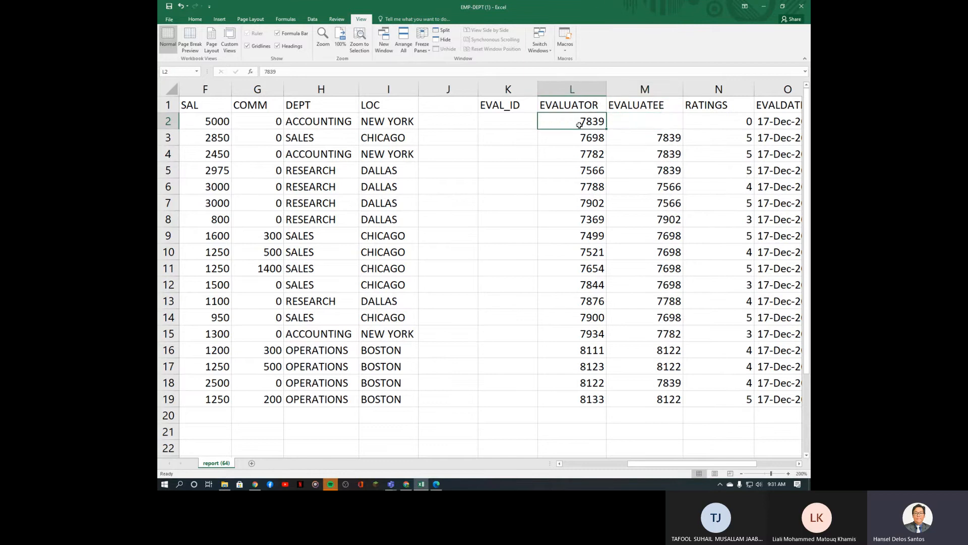
{"action": "left_click", "coordinate": [663, 139]}
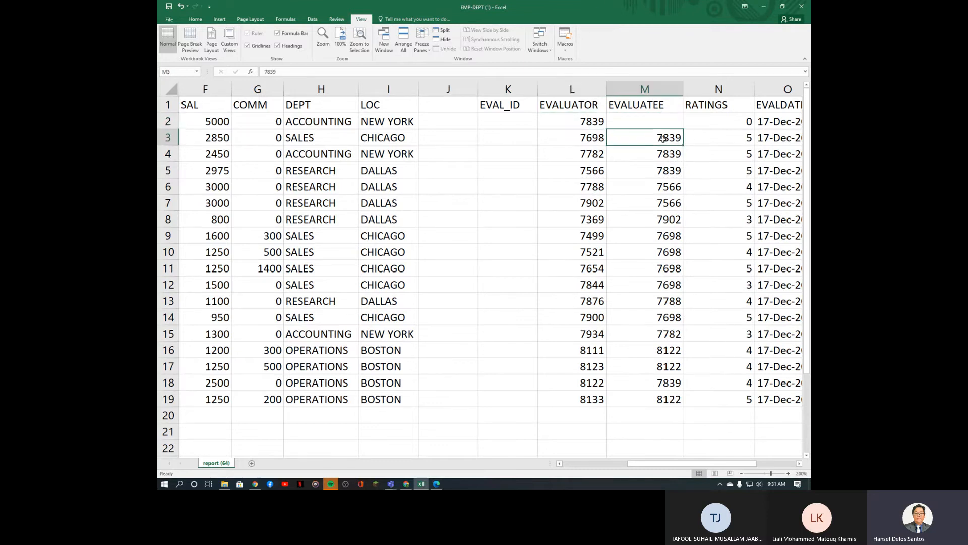
{"action": "left_click_drag", "start_coordinate": [574, 104], "coordinate": [652, 105]}
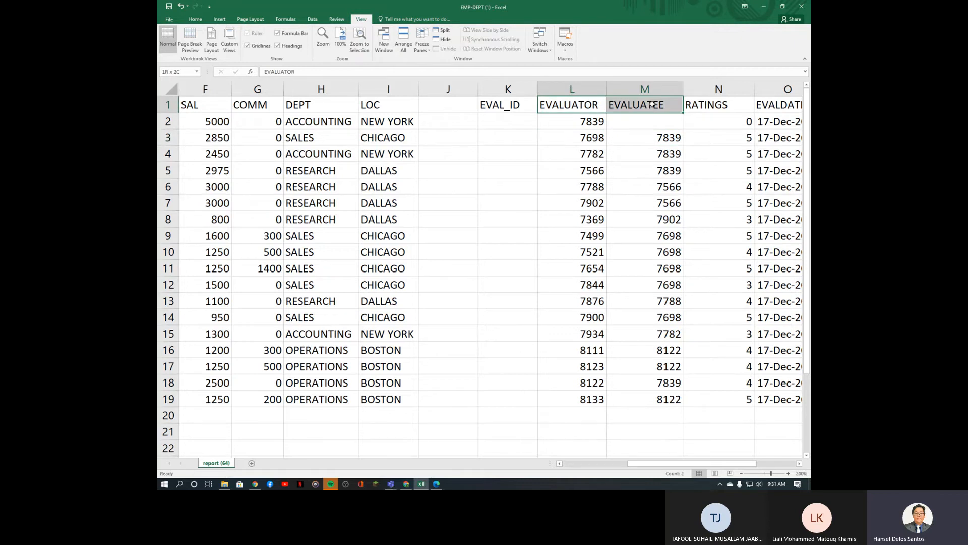
{"action": "left_click_drag", "start_coordinate": [652, 105], "coordinate": [652, 105]}
{"action": "left_click", "coordinate": [586, 139]}
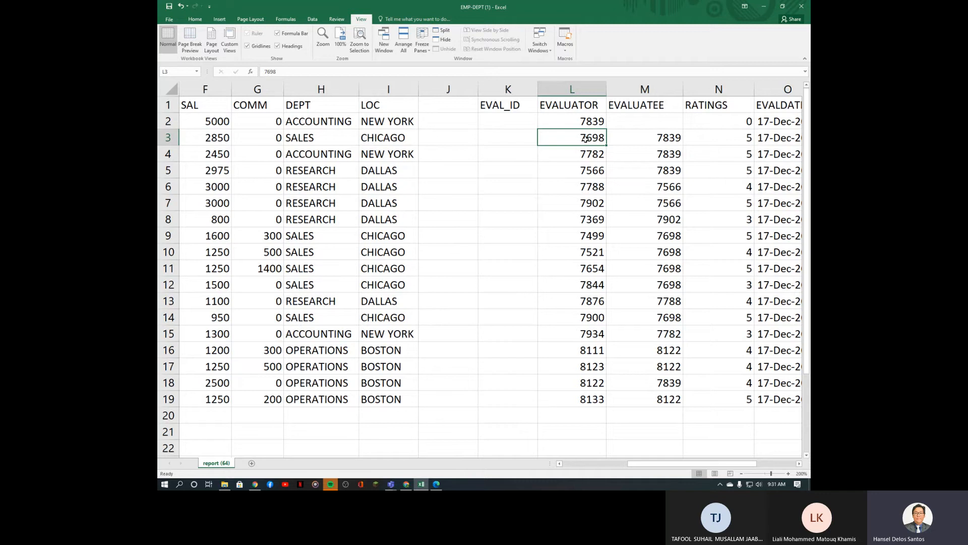
Step: Check employee 7698's number and manager, and the evaluatee and EVAL_ID cells in the sheet
{"action": "left_click_drag", "start_coordinate": [695, 463], "coordinate": [618, 456]}
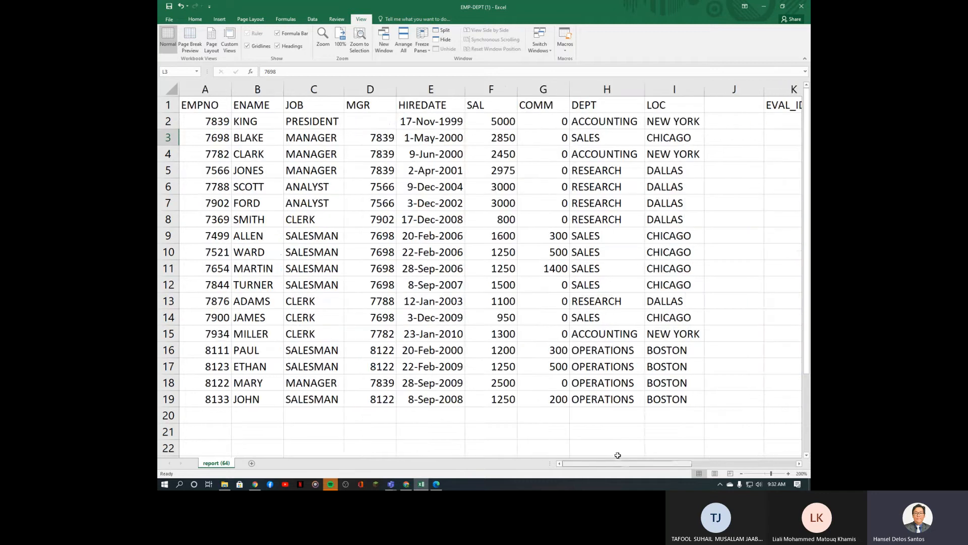
{"action": "left_click", "coordinate": [211, 139]}
{"action": "left_click", "coordinate": [389, 138]}
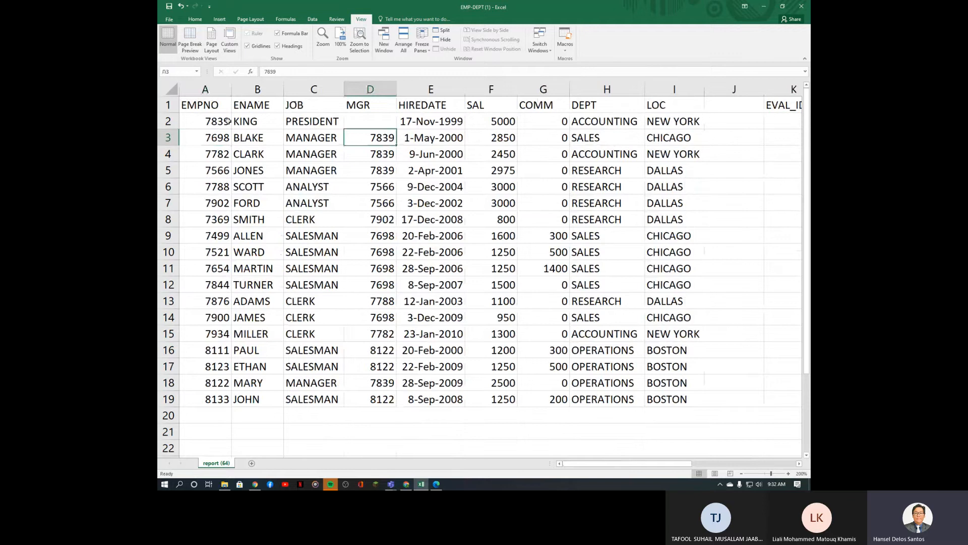
{"action": "key", "text": "Home"}
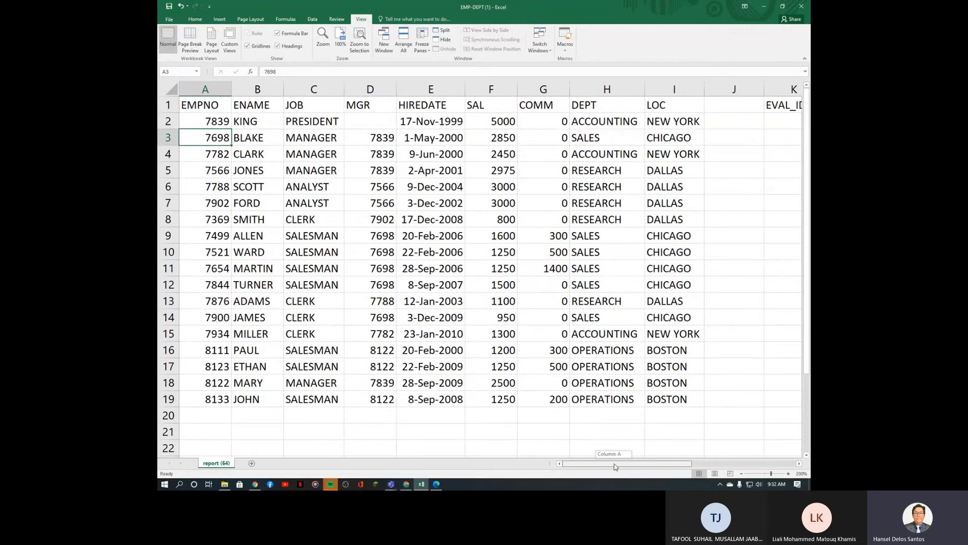
{"action": "left_click_drag", "start_coordinate": [619, 463], "coordinate": [698, 471]}
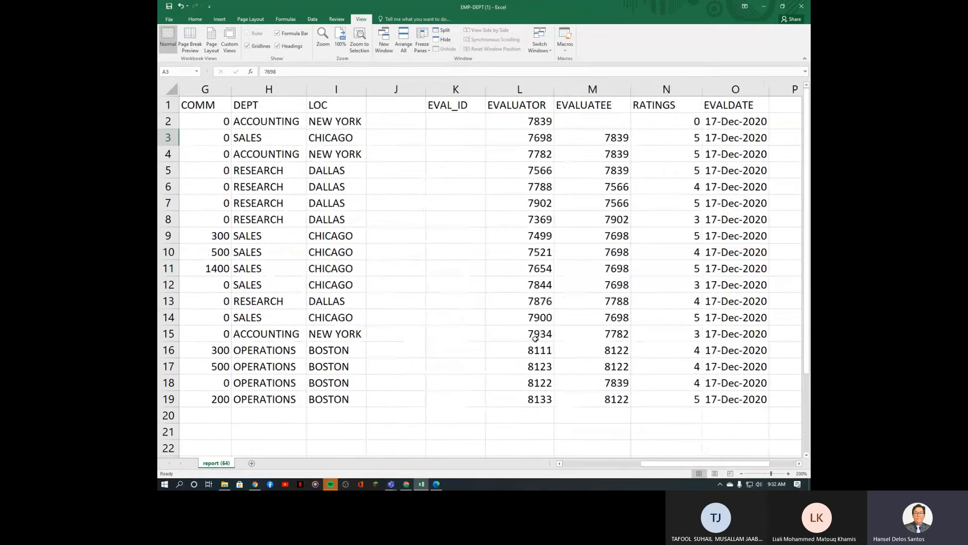
{"action": "left_click", "coordinate": [624, 144]}
{"action": "left_click_drag", "start_coordinate": [624, 145], "coordinate": [621, 210]}
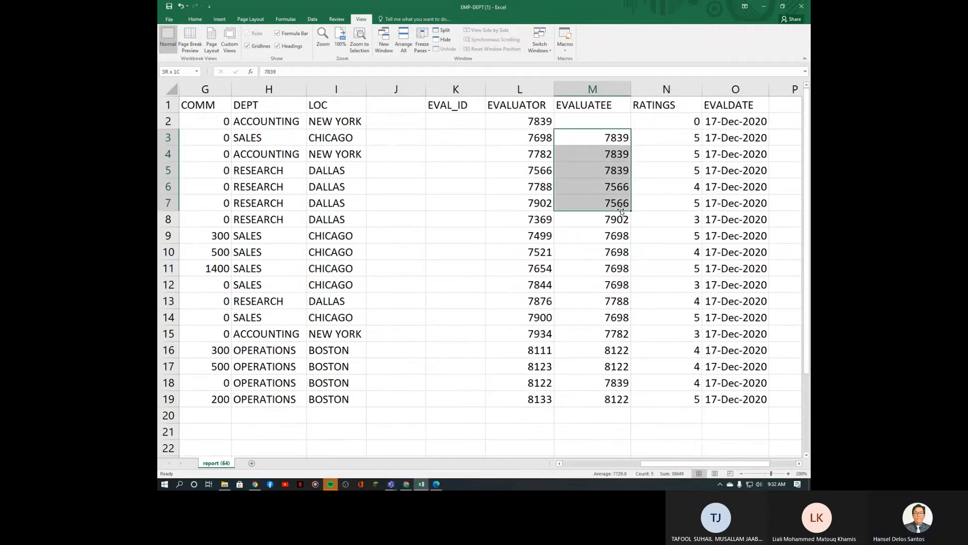
{"action": "left_click", "coordinate": [595, 123]}
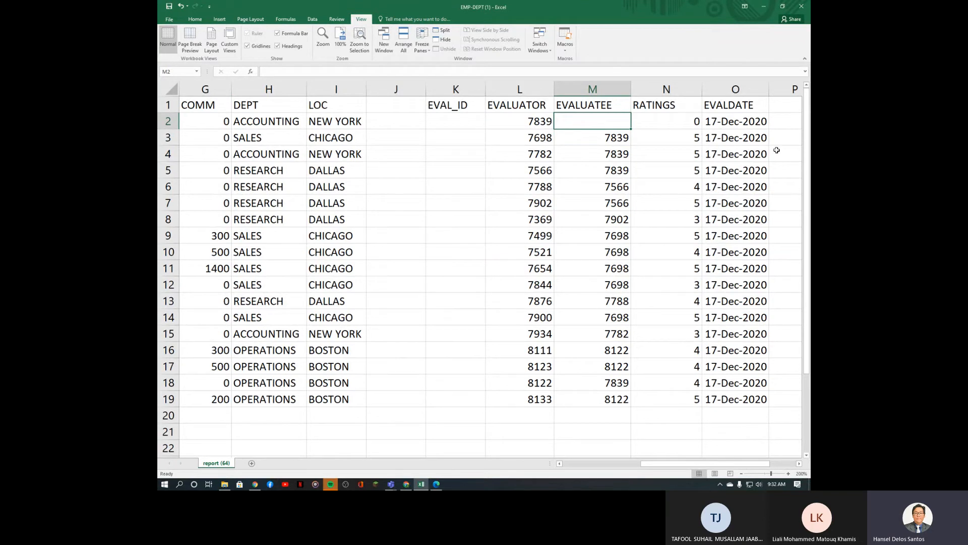
{"action": "left_click", "coordinate": [465, 123]}
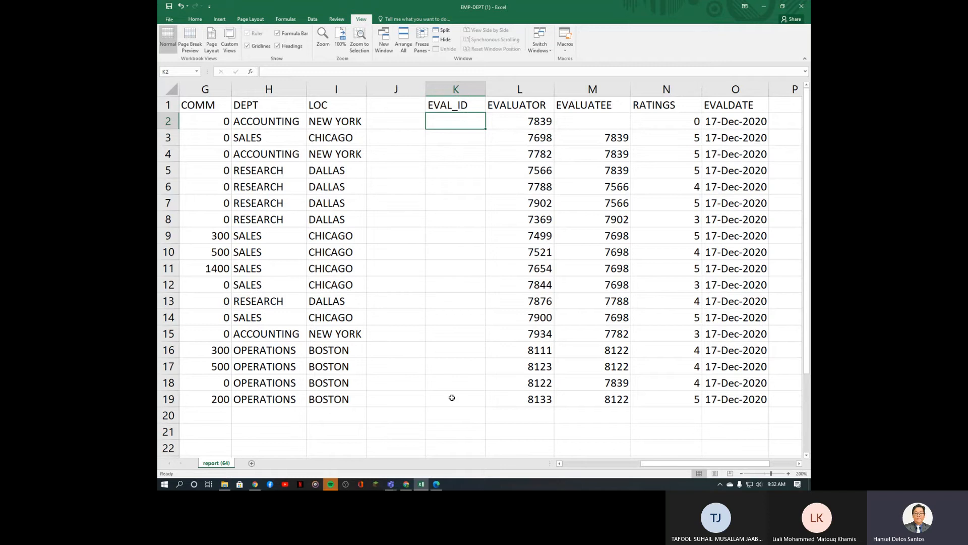
Step: Select the EVALUATOR through EVALDATE columns, rows 1 to 19 (L1:O19)
{"action": "left_click", "coordinate": [521, 105]}
{"action": "left_click_drag", "start_coordinate": [521, 105], "coordinate": [731, 399]}
{"action": "left_click", "coordinate": [603, 254]}
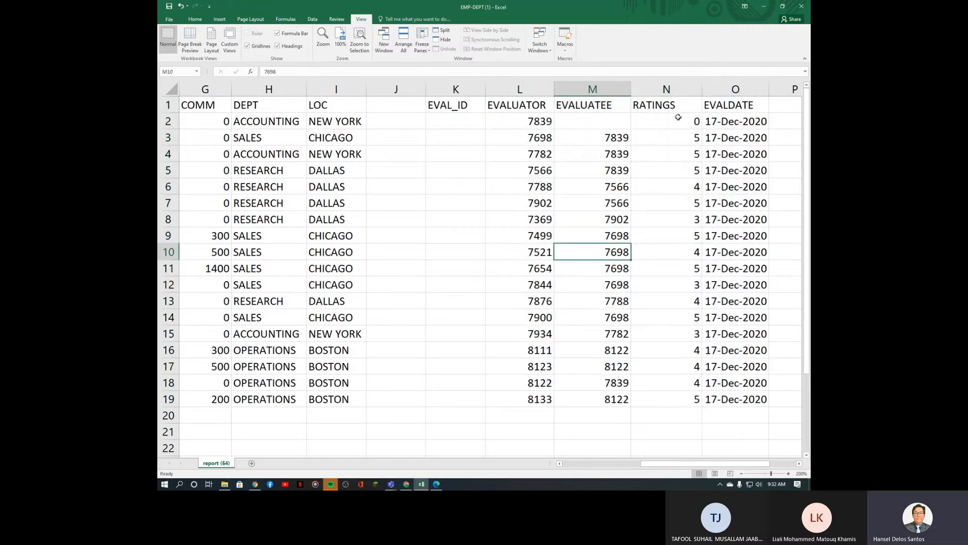
{"action": "left_click", "coordinate": [678, 117]}
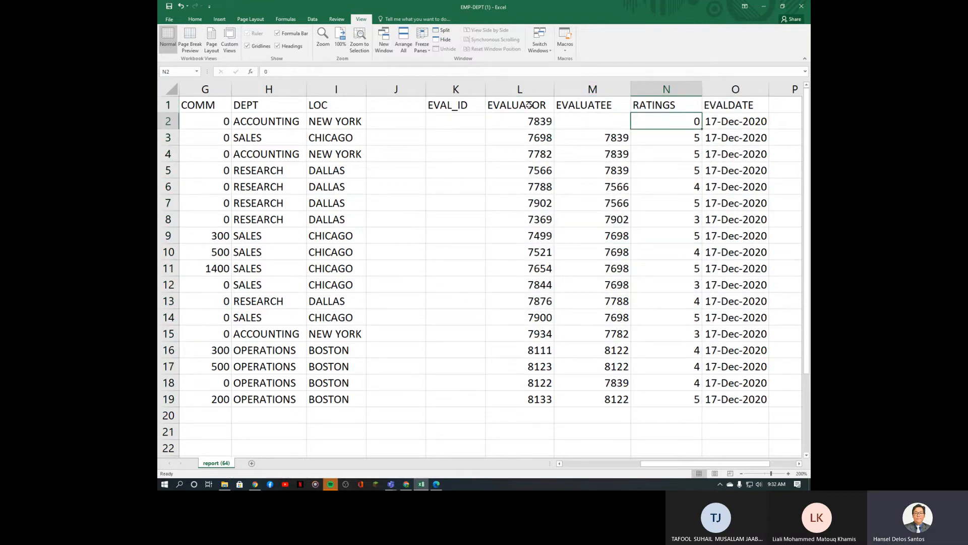
{"action": "left_click_drag", "start_coordinate": [533, 104], "coordinate": [725, 399]}
Step: Copy the L1:O19 evaluation block via the right-click menu and switch windows from the taskbar
{"action": "right_click", "coordinate": [669, 306]}
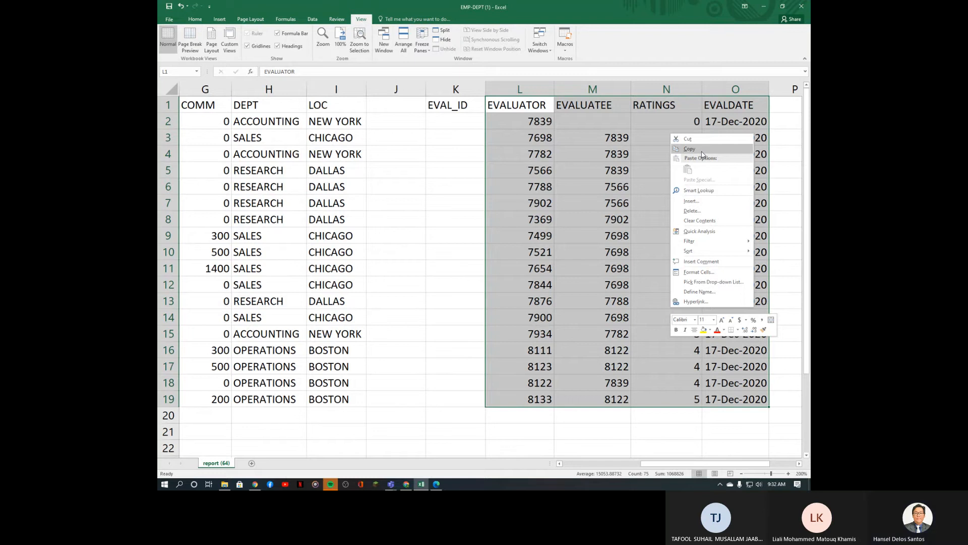
{"action": "left_click", "coordinate": [701, 150]}
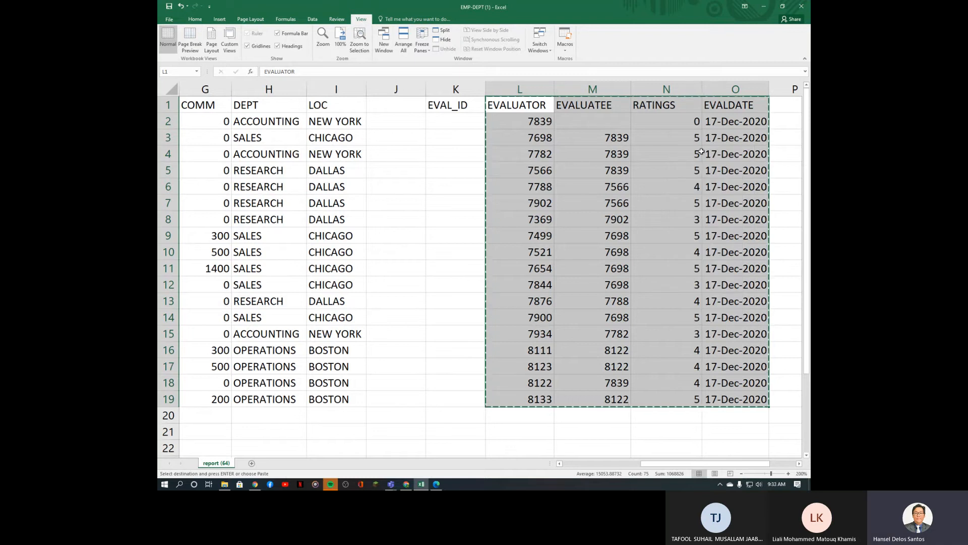
{"action": "left_click", "coordinate": [406, 484]}
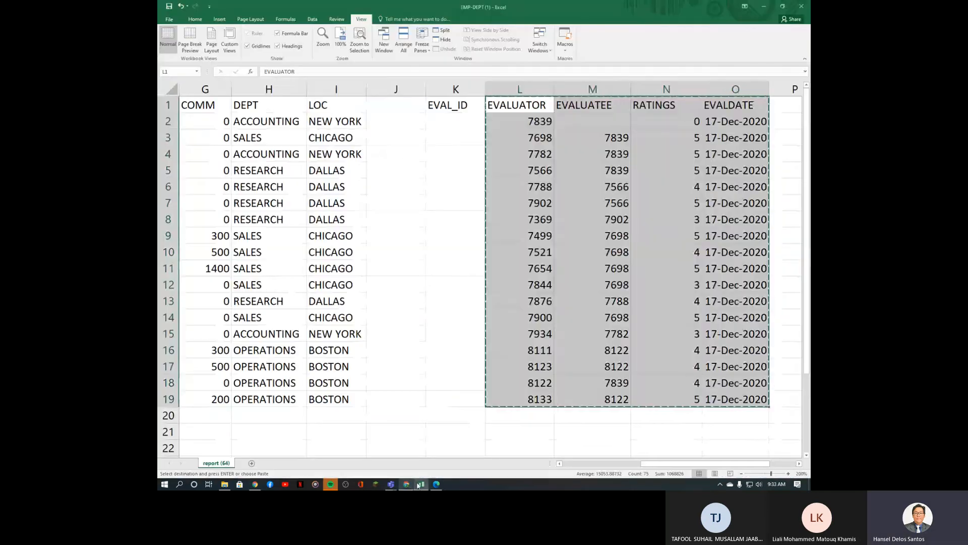
{"action": "left_click", "coordinate": [406, 483]}
Step: Paste the copied evaluation rows into a new Data Workshop copy-and-paste data load
{"action": "left_click", "coordinate": [436, 485]}
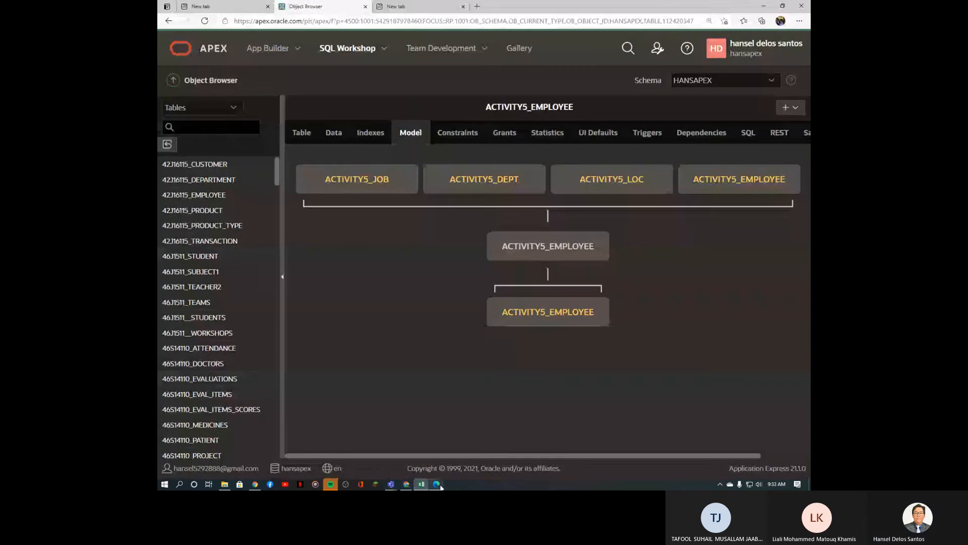
{"action": "left_click", "coordinate": [387, 57]}
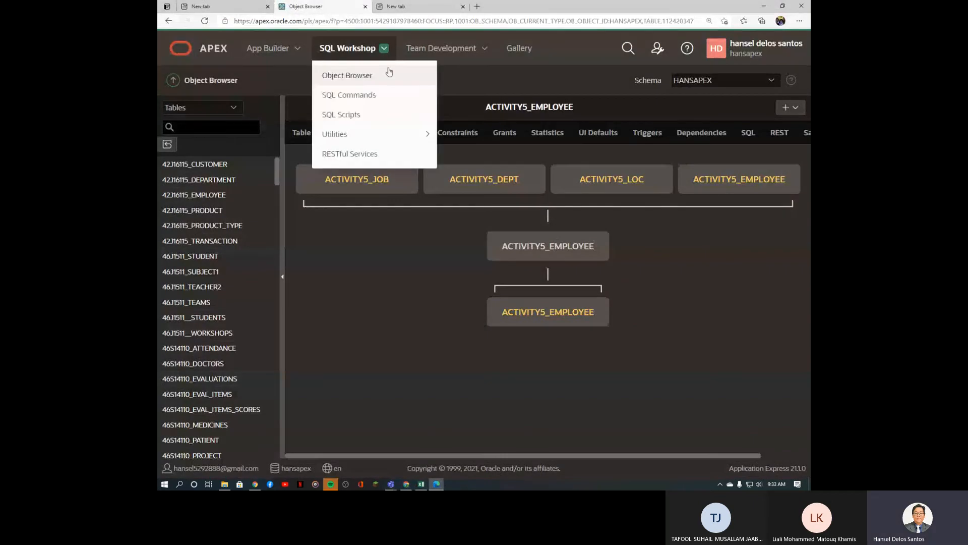
{"action": "mouse_move", "coordinate": [409, 140]}
{"action": "left_click", "coordinate": [514, 160]}
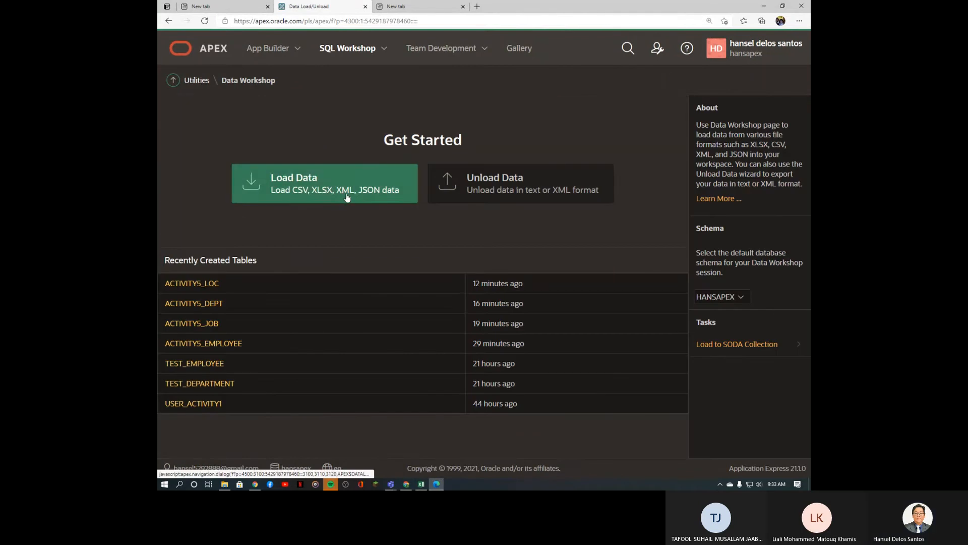
{"action": "left_click", "coordinate": [334, 196]}
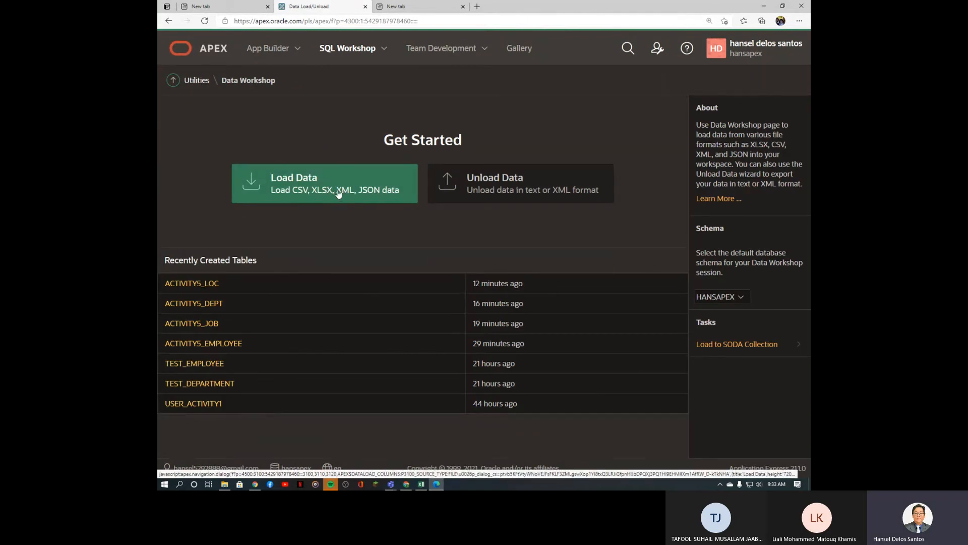
{"action": "left_click", "coordinate": [339, 194]}
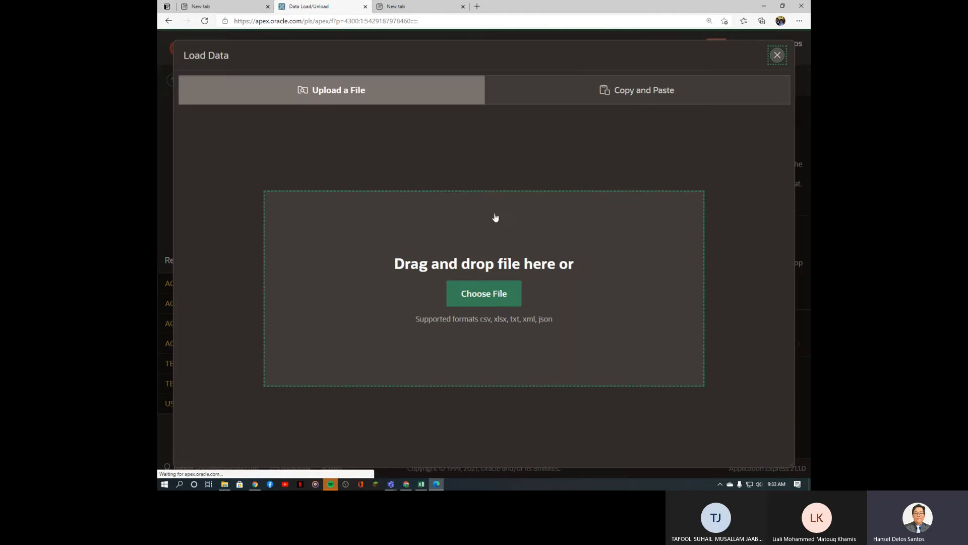
{"action": "left_click", "coordinate": [646, 94]}
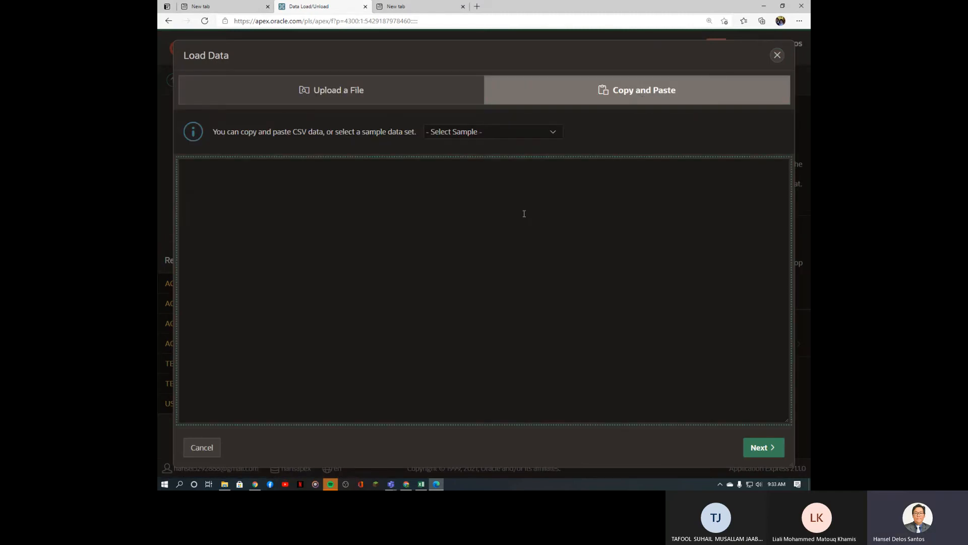
{"action": "key", "text": "ctrl+v"}
{"action": "left_click", "coordinate": [764, 448]}
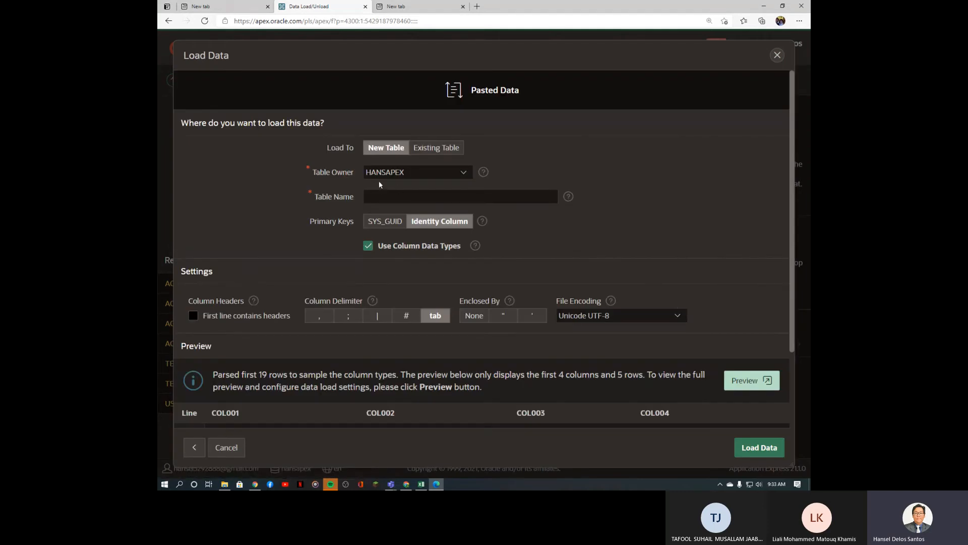
Step: Name the new table ACTIVITY5_EVAL, treat the first line as headers, and load the data
{"action": "left_click", "coordinate": [384, 197]}
{"action": "type", "text": "ACTIVITY5_E"}
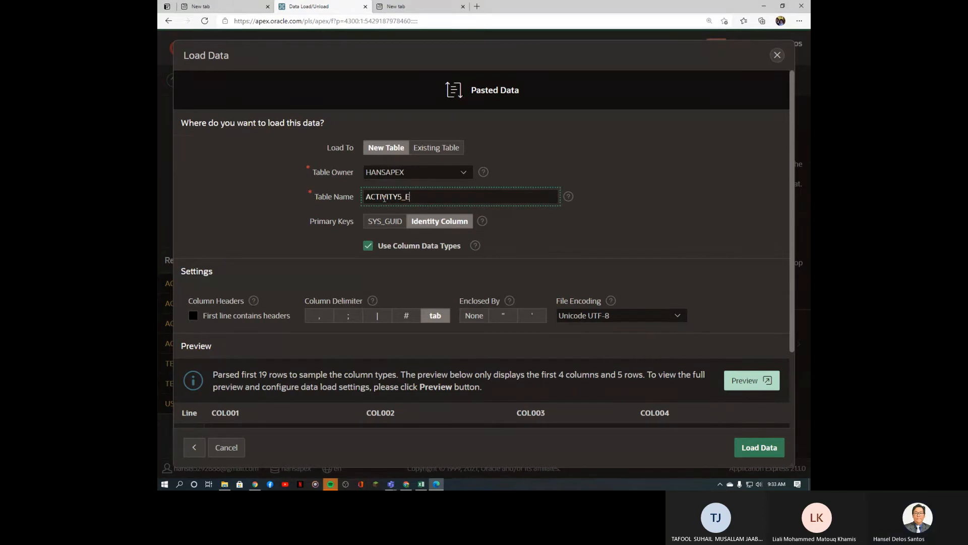
{"action": "type", "text": "VAL"}
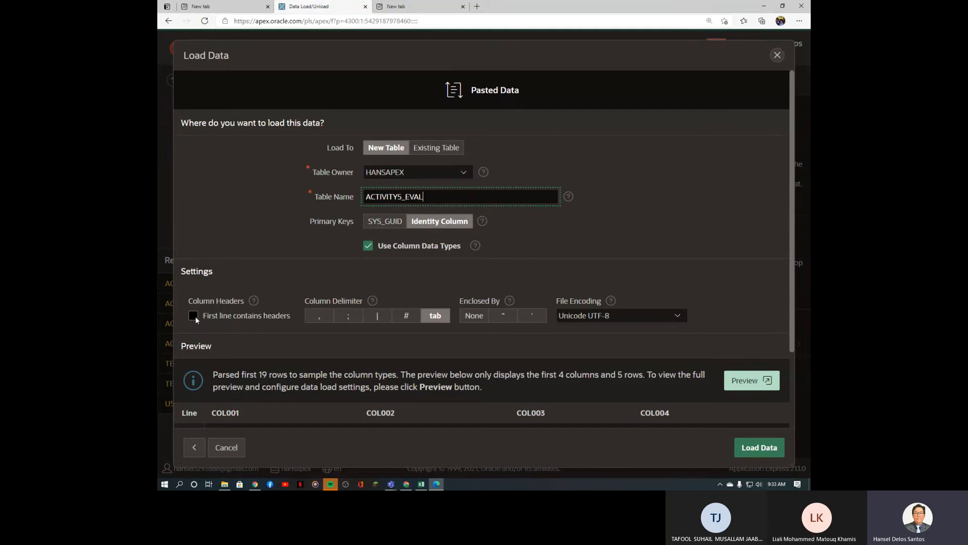
{"action": "left_click", "coordinate": [196, 316]}
{"action": "left_click", "coordinate": [194, 350]}
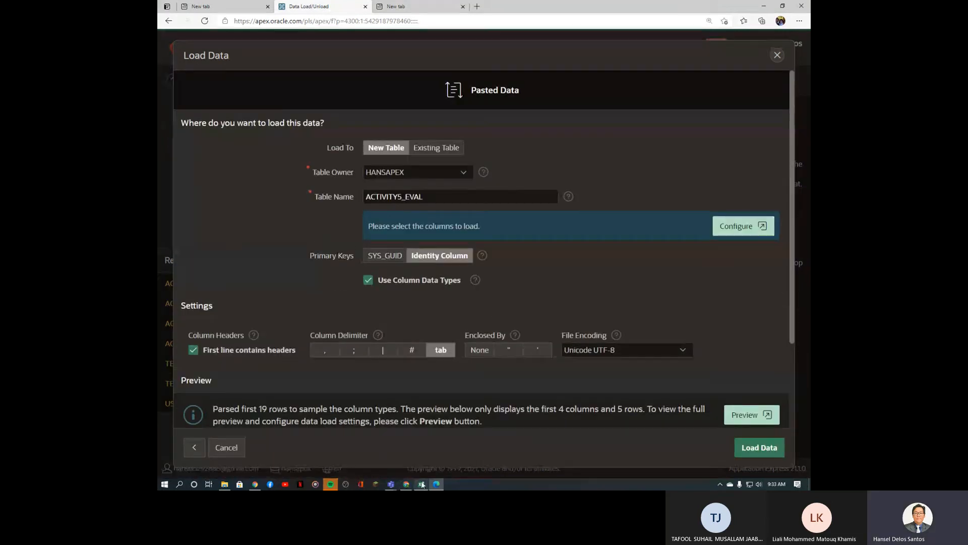
{"action": "left_click", "coordinate": [422, 484]}
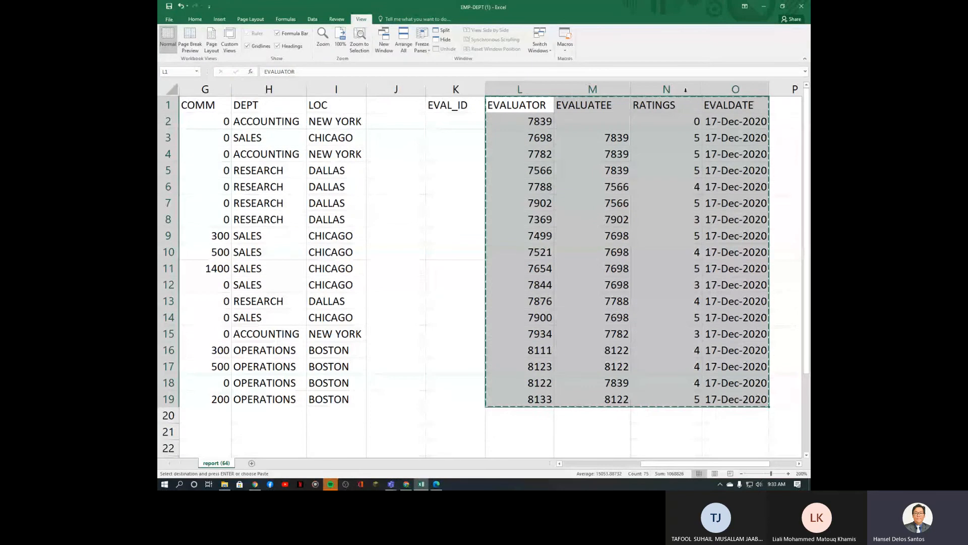
{"action": "left_click", "coordinate": [765, 6]}
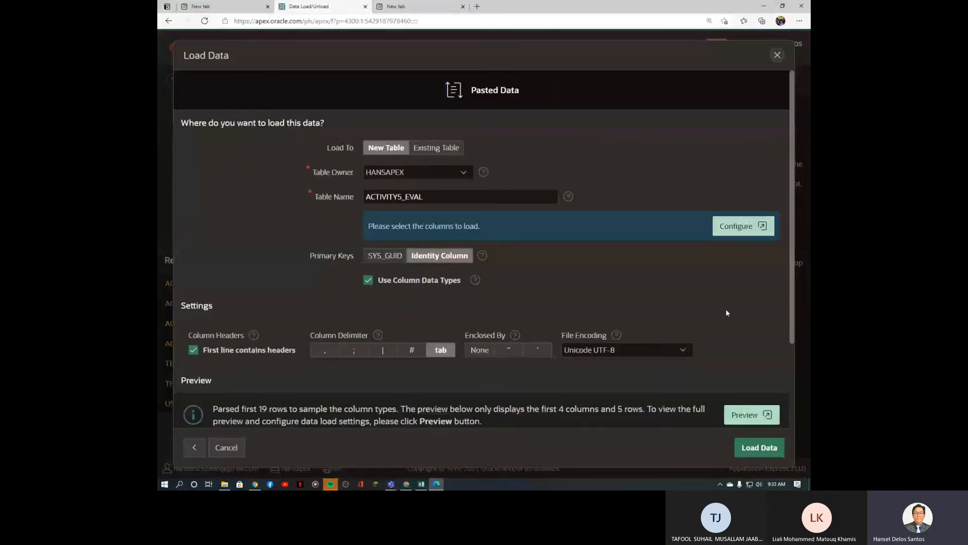
{"action": "scroll", "coordinate": [727, 311], "scroll_direction": "down", "scroll_amount": 2}
{"action": "scroll", "coordinate": [727, 310], "scroll_direction": "up", "scroll_amount": 2}
{"action": "scroll", "coordinate": [626, 287], "scroll_direction": "down", "scroll_amount": 2}
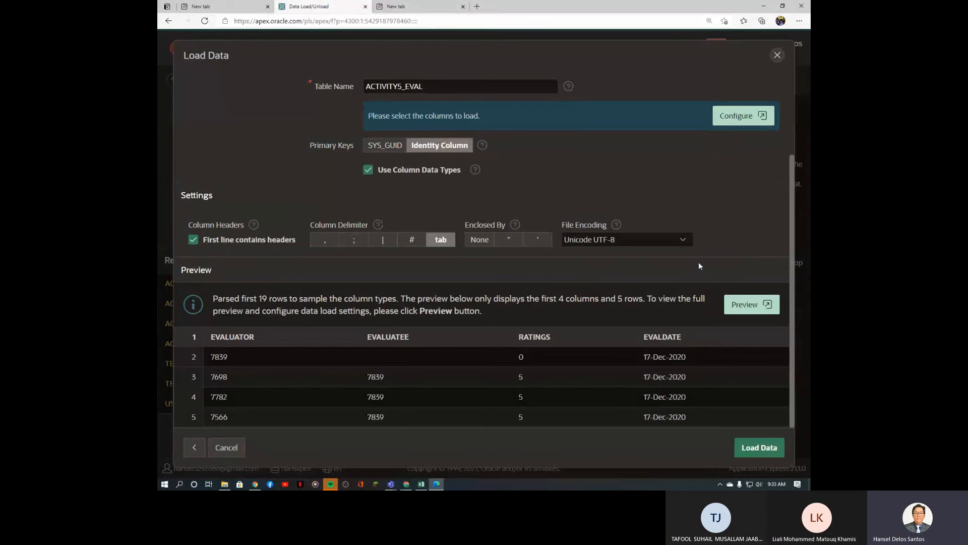
{"action": "scroll", "coordinate": [699, 263], "scroll_direction": "up", "scroll_amount": 2}
{"action": "scroll", "coordinate": [699, 263], "scroll_direction": "down", "scroll_amount": 2}
{"action": "scroll", "coordinate": [700, 265], "scroll_direction": "up", "scroll_amount": 2}
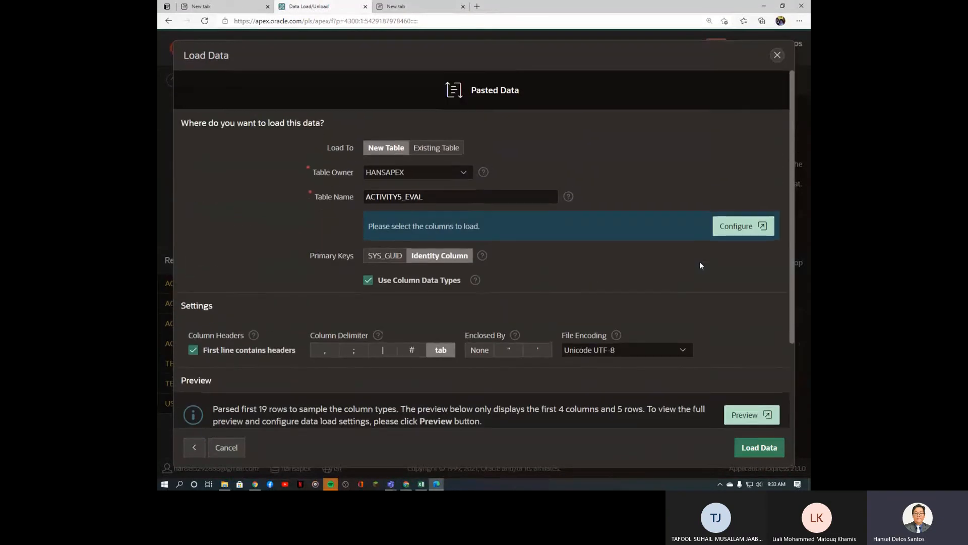
{"action": "scroll", "coordinate": [700, 264], "scroll_direction": "down", "scroll_amount": 2}
{"action": "left_click", "coordinate": [760, 448]}
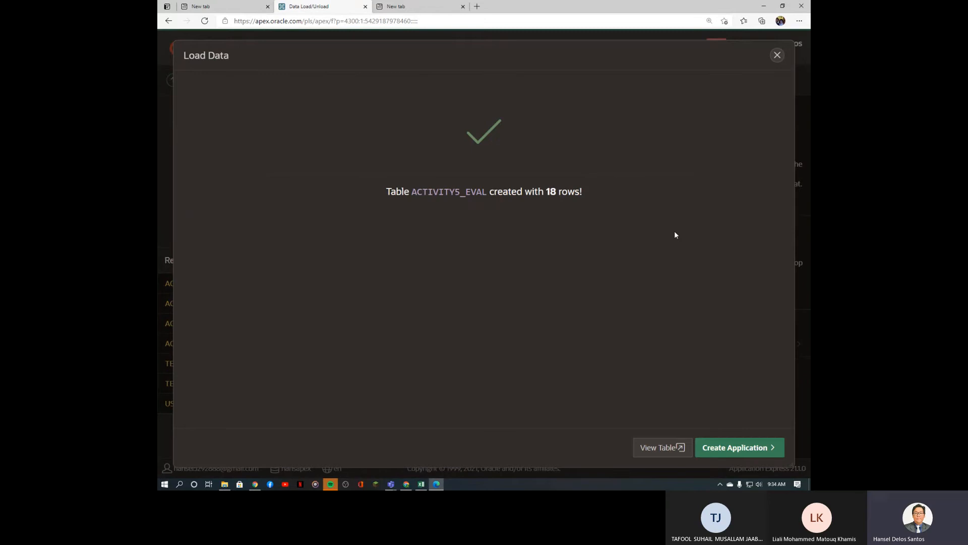
Step: Open ACTIVITY5_EVAL and rename its ID (NUMBER) column to EVAL_ID
{"action": "left_click", "coordinate": [665, 451]}
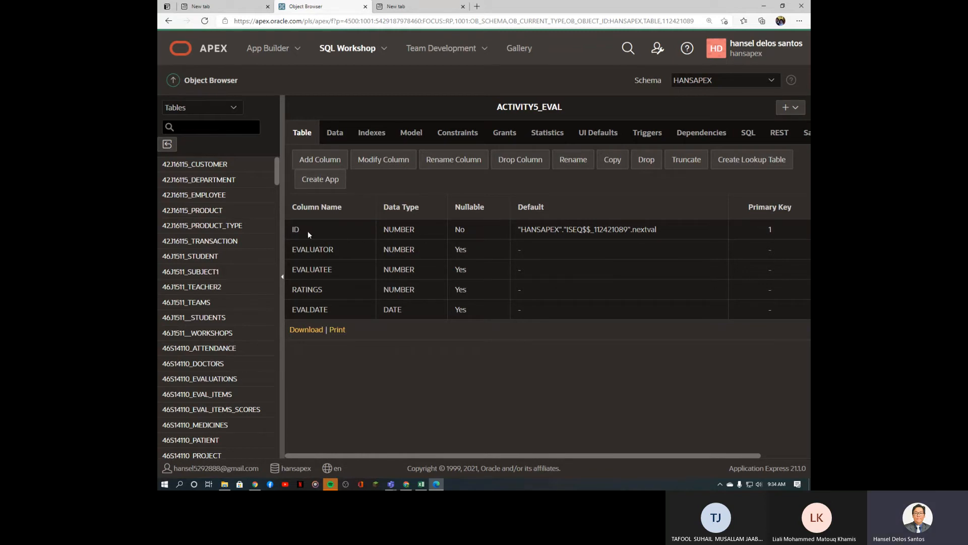
{"action": "left_click", "coordinate": [463, 164]}
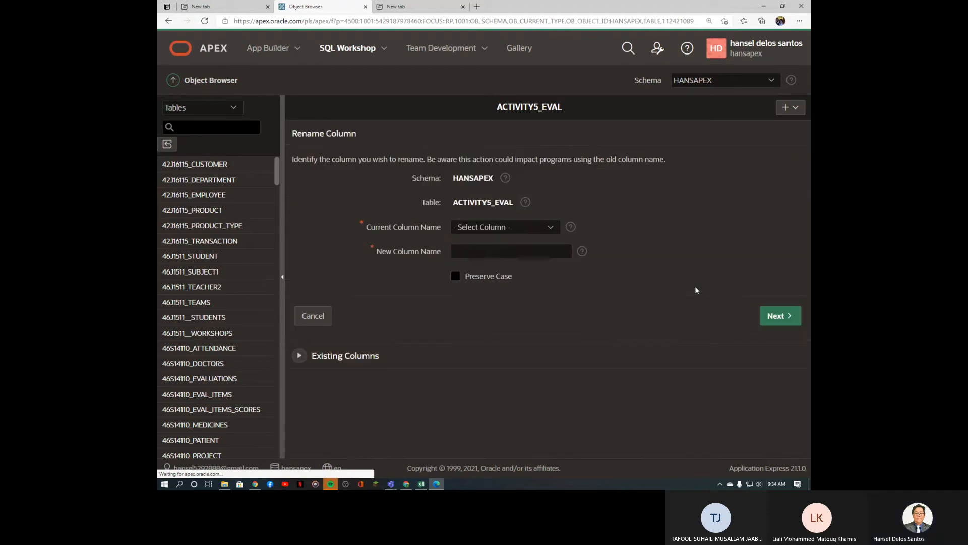
{"action": "left_click", "coordinate": [528, 230]}
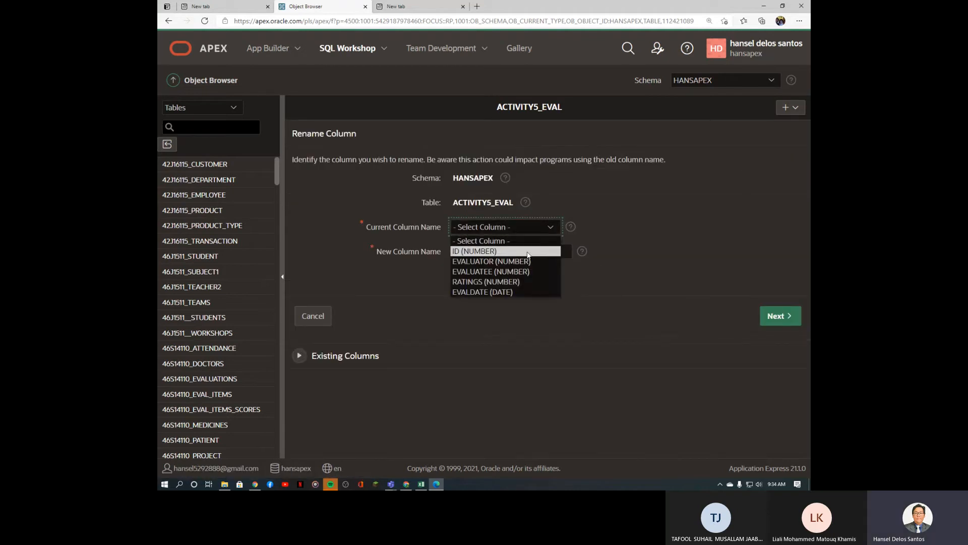
{"action": "left_click", "coordinate": [529, 253]}
{"action": "left_click", "coordinate": [505, 259]}
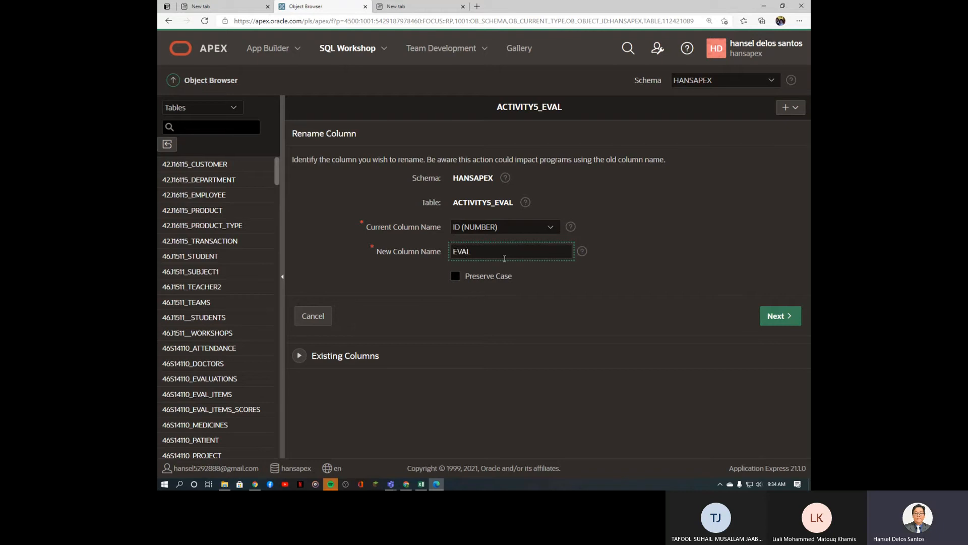
{"action": "type", "text": "EVAL_ID"}
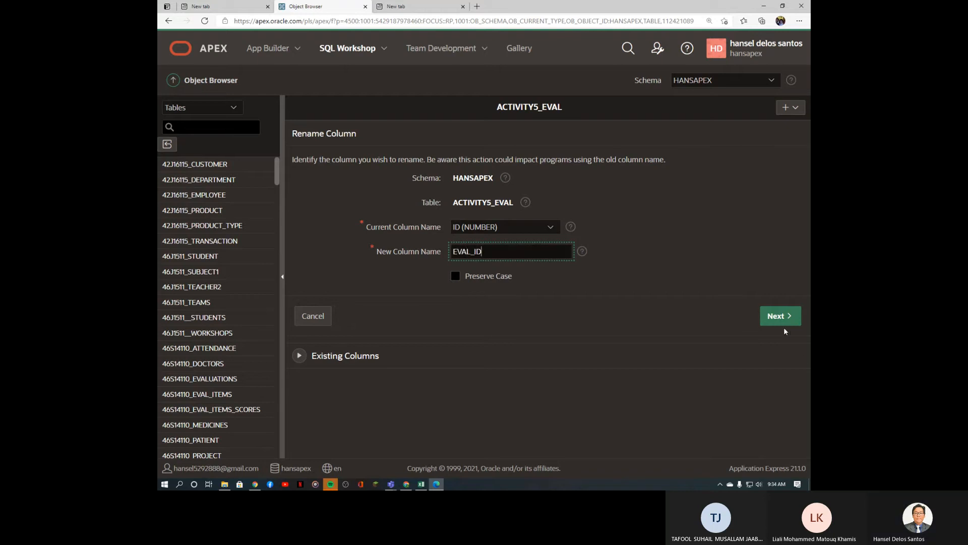
{"action": "left_click", "coordinate": [787, 320]}
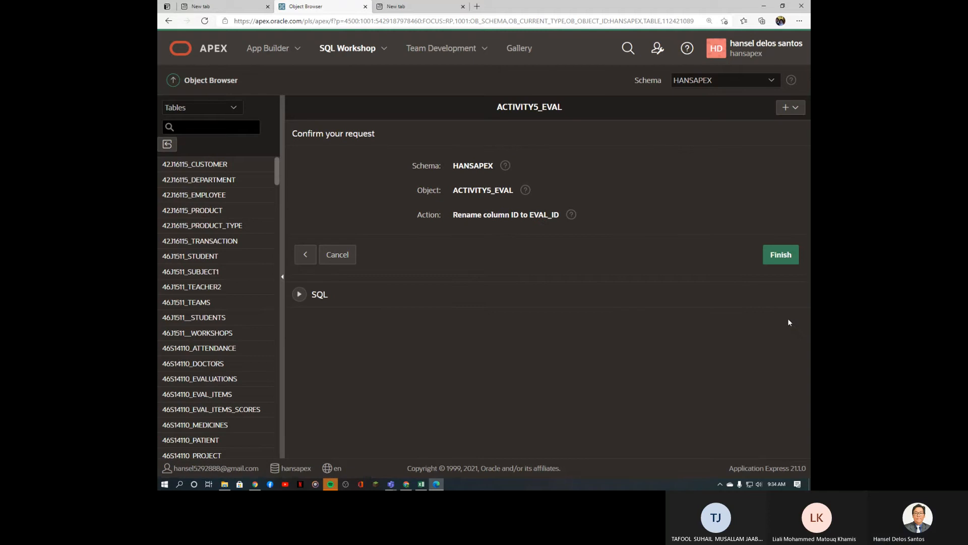
{"action": "left_click", "coordinate": [784, 260]}
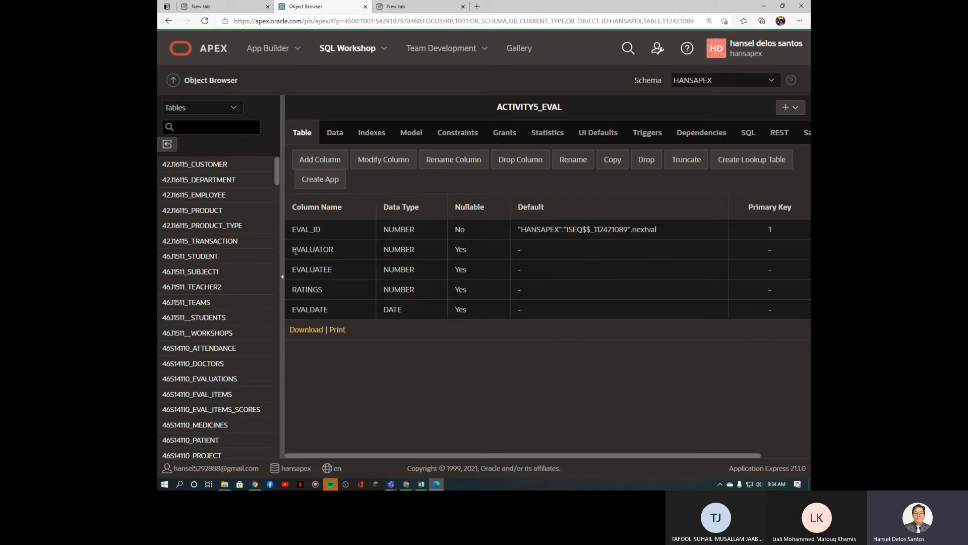
Step: Point out the EVALUATOR and EVALUATEE columns, then list ACTIVITY5_EVAL's constraints
{"action": "left_click_drag", "start_coordinate": [294, 251], "coordinate": [338, 254]}
{"action": "left_click_drag", "start_coordinate": [292, 269], "coordinate": [345, 273]}
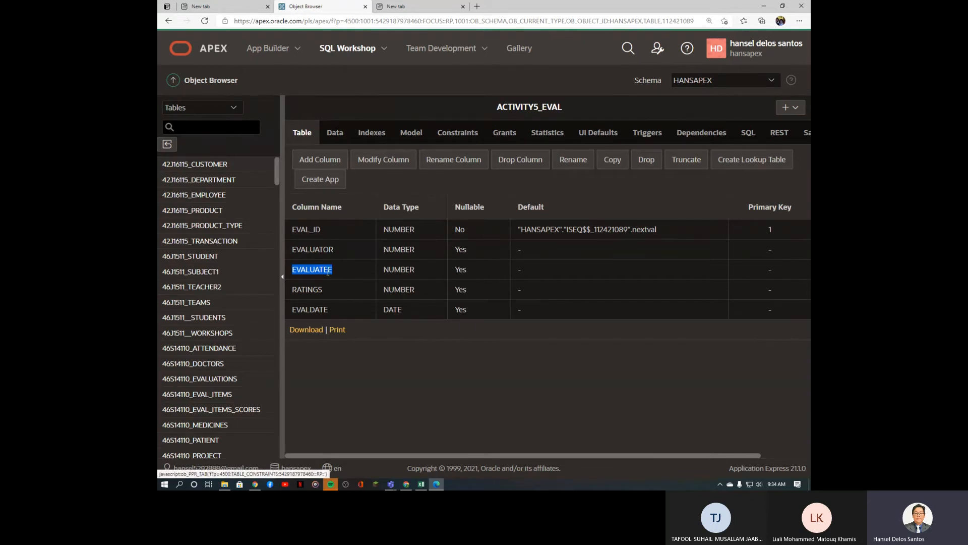
{"action": "left_click_drag", "start_coordinate": [292, 270], "coordinate": [334, 271]}
{"action": "double_click", "coordinate": [298, 251]}
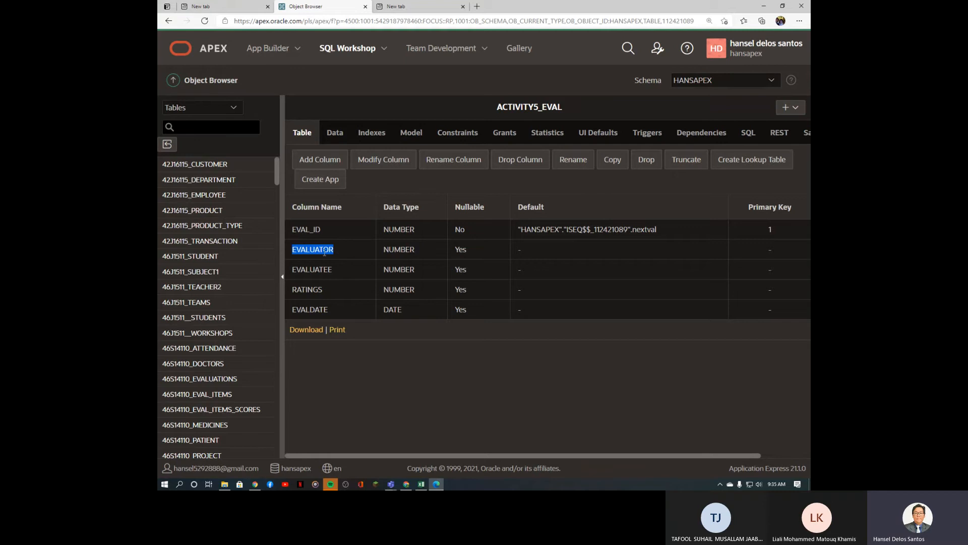
{"action": "left_click_drag", "start_coordinate": [333, 271], "coordinate": [285, 276]}
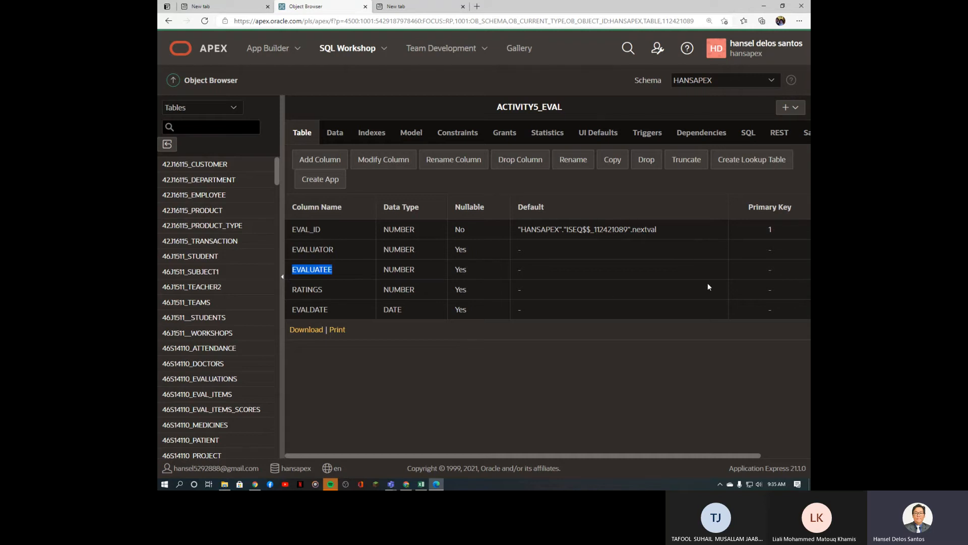
{"action": "left_click", "coordinate": [458, 139]}
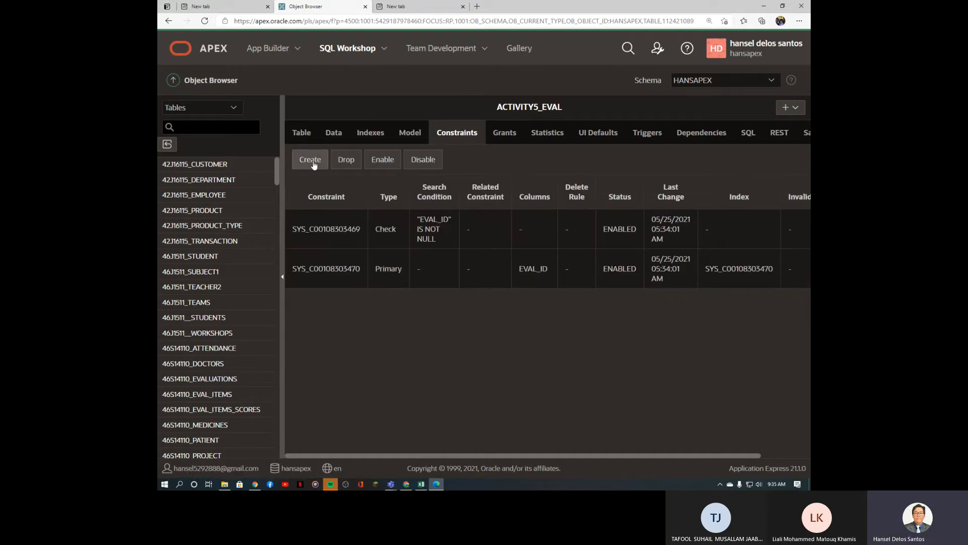
Step: Start constraint ACTIVITY5_EVAL_CON_FK1 as a foreign key on the EVALUATOR column
{"action": "left_click", "coordinate": [311, 161]}
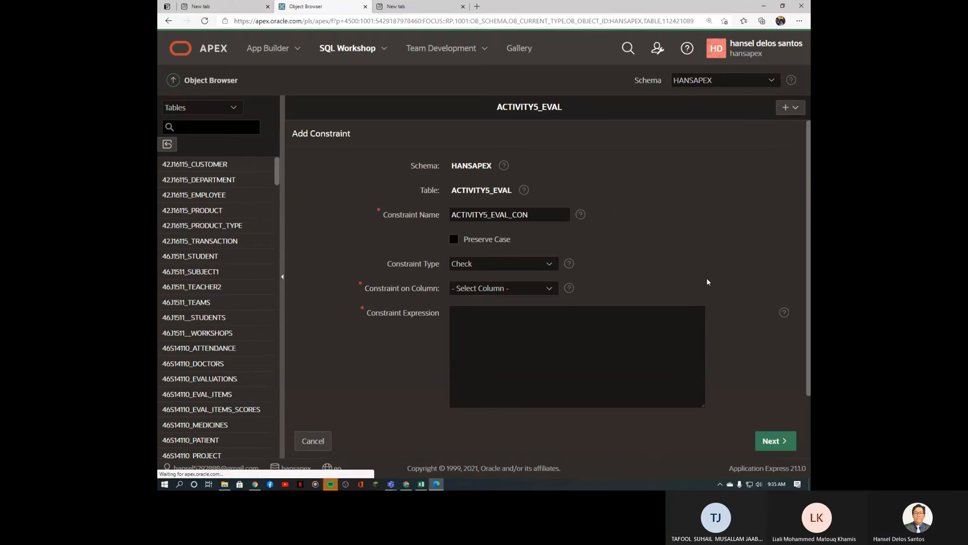
{"action": "left_click", "coordinate": [541, 215]}
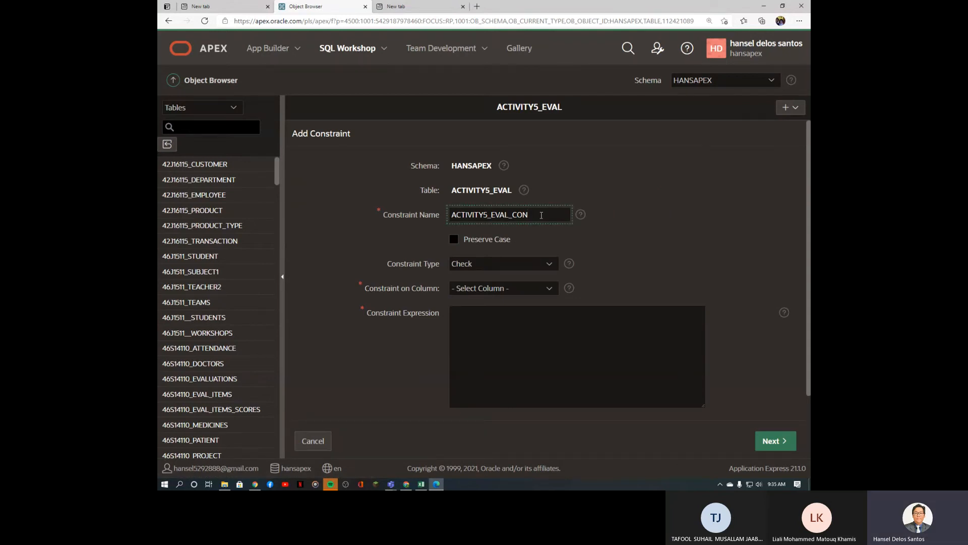
{"action": "type", "text": "_FK1"}
{"action": "left_click", "coordinate": [531, 264]}
{"action": "left_click", "coordinate": [524, 287]}
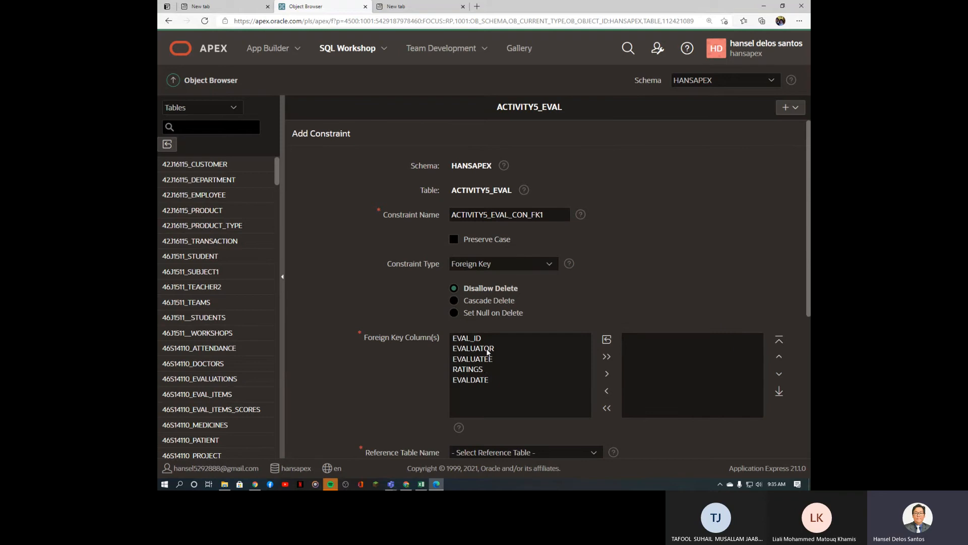
{"action": "left_click", "coordinate": [487, 350]}
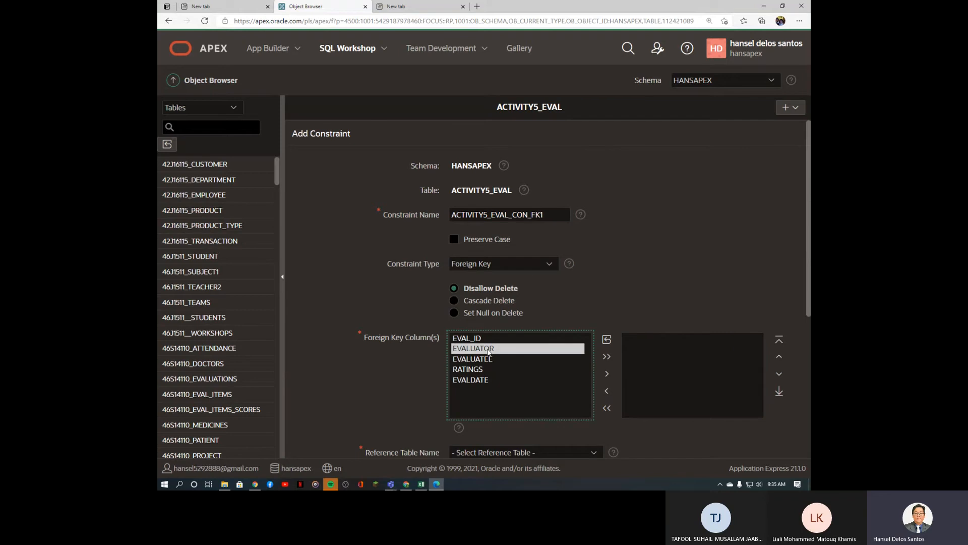
{"action": "left_click", "coordinate": [608, 373]}
{"action": "scroll", "coordinate": [669, 289], "scroll_direction": "down", "scroll_amount": 5}
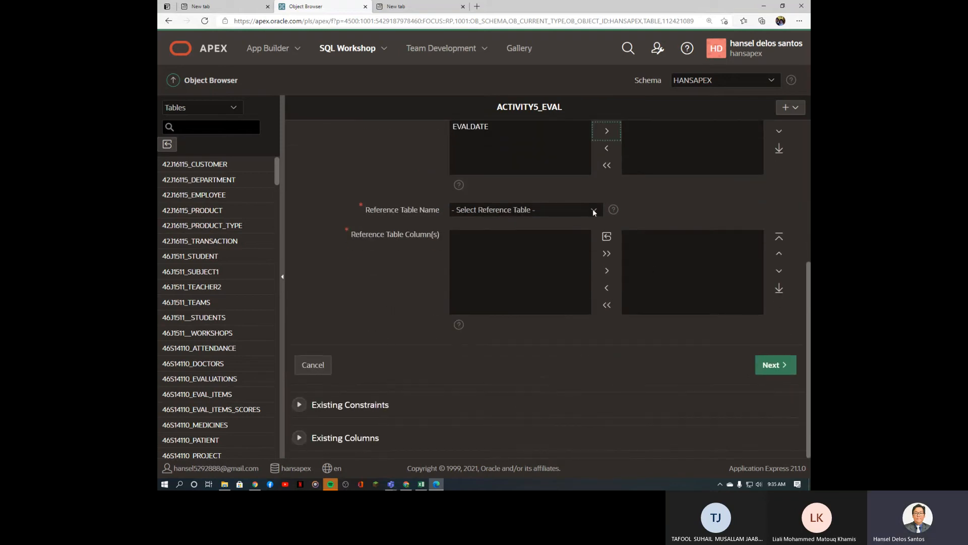
Step: Reference ACTIVITY5_EMPLOYEE's EMPNO column and create the foreign key
{"action": "left_click", "coordinate": [594, 211]}
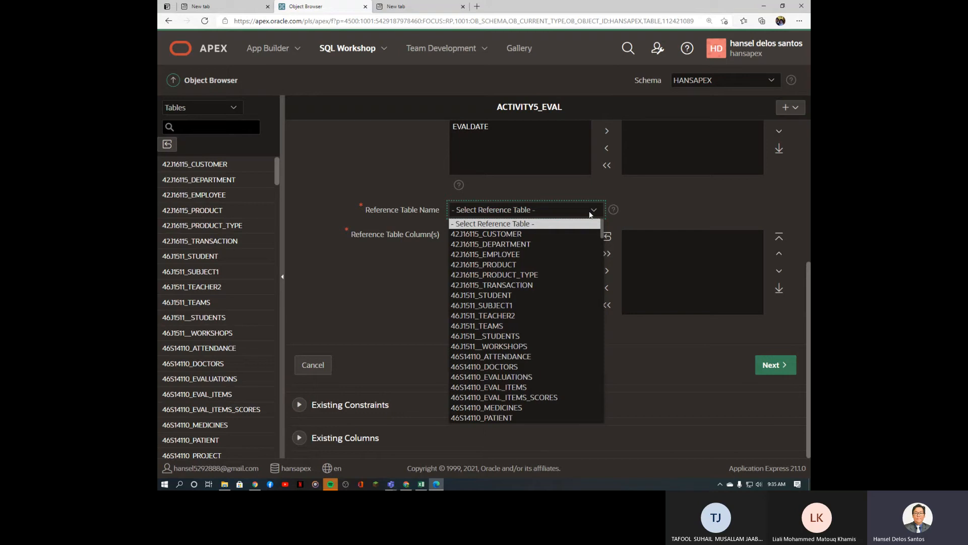
{"action": "key", "text": "a"}
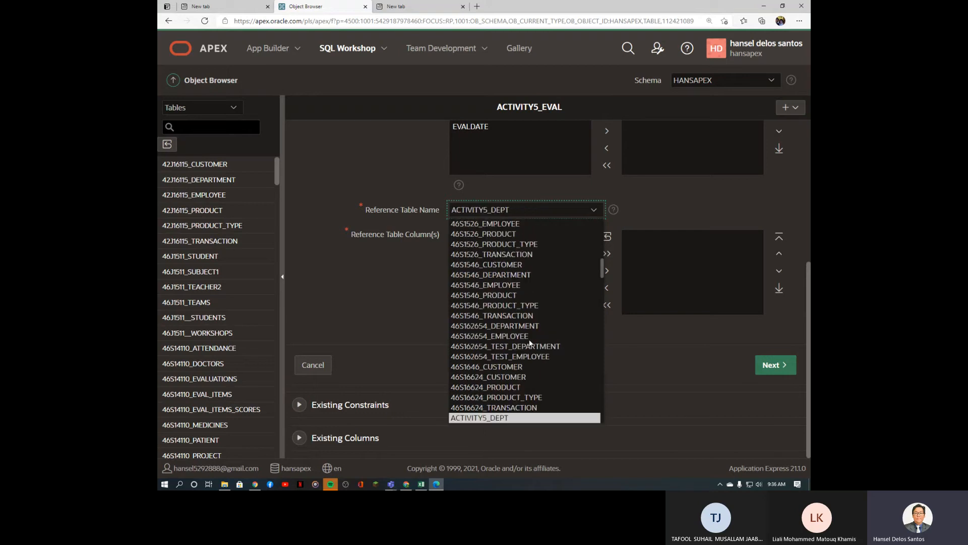
{"action": "scroll", "coordinate": [558, 338], "scroll_direction": "down", "scroll_amount": 5}
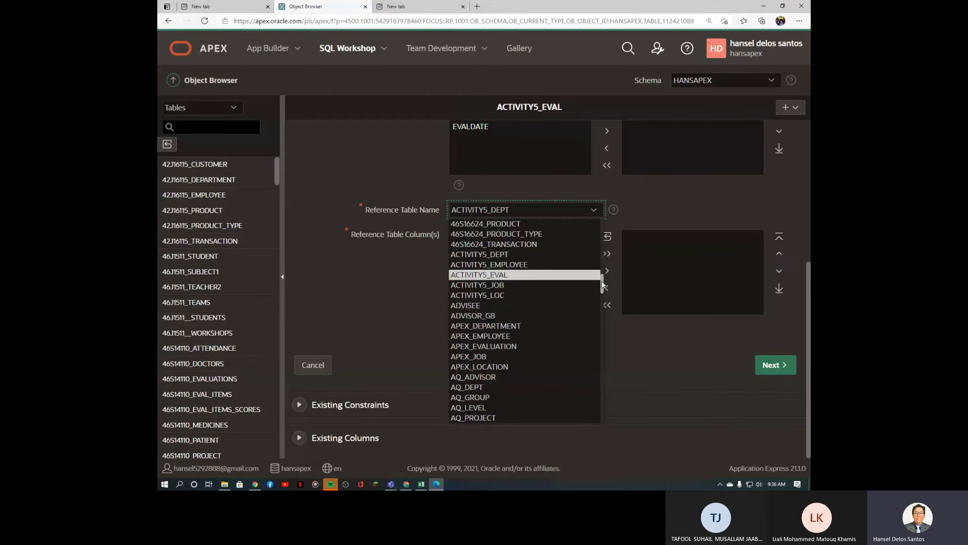
{"action": "scroll", "coordinate": [568, 290], "scroll_direction": "up", "scroll_amount": 2}
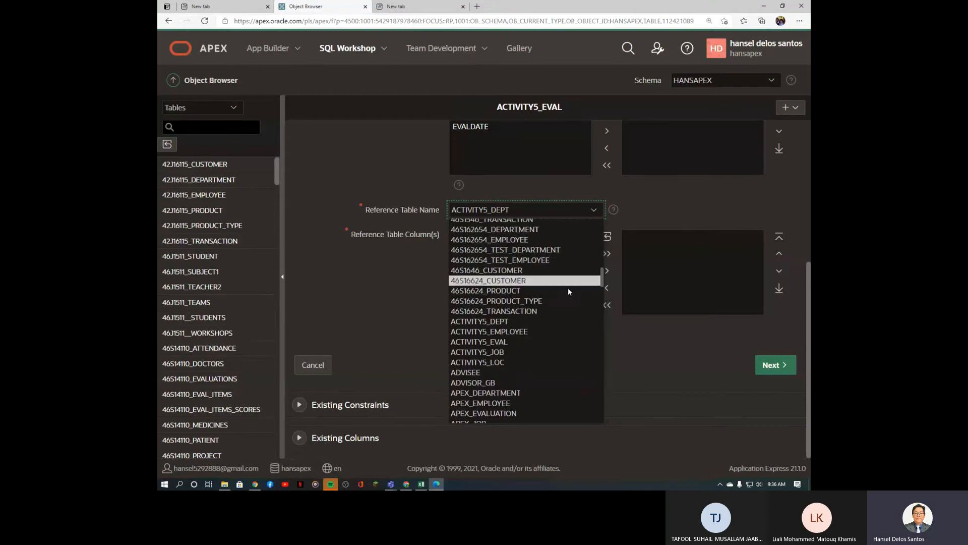
{"action": "left_click", "coordinate": [547, 329]}
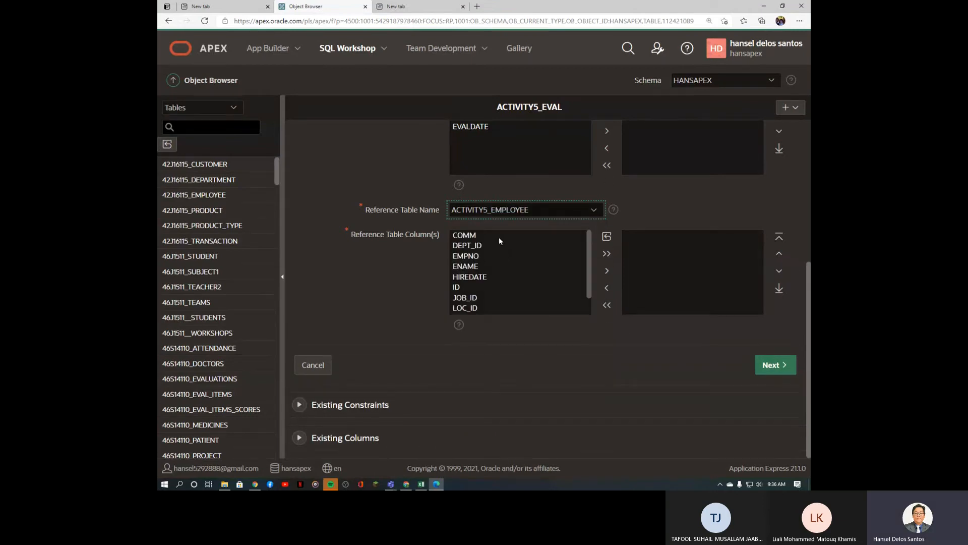
{"action": "left_click", "coordinate": [476, 257]}
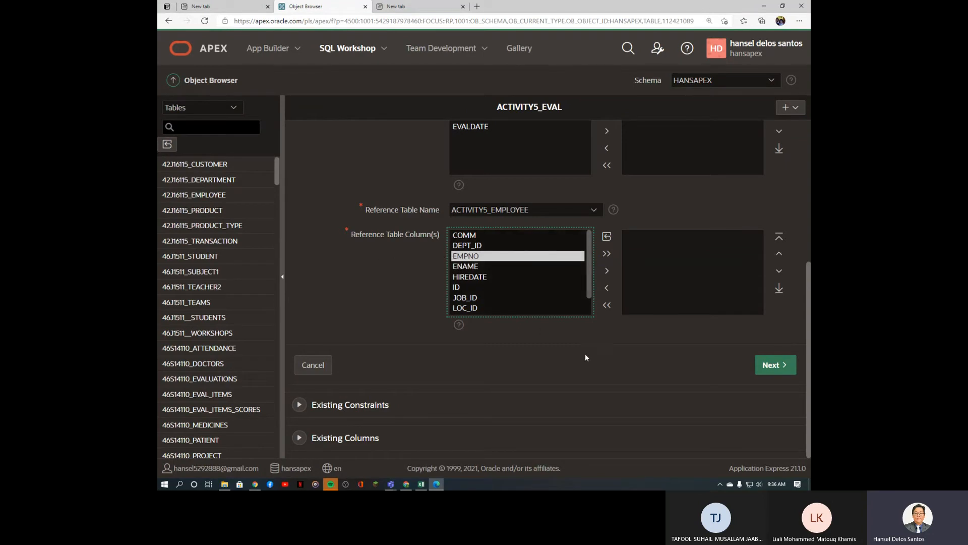
{"action": "scroll", "coordinate": [585, 353], "scroll_direction": "up", "scroll_amount": 5}
{"action": "scroll", "coordinate": [585, 351], "scroll_direction": "down", "scroll_amount": 5}
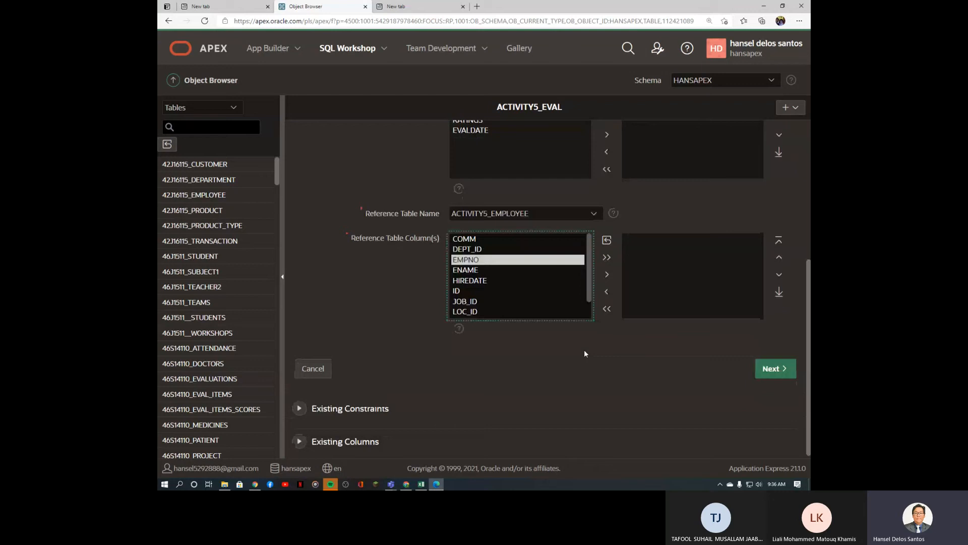
{"action": "left_click", "coordinate": [607, 271]}
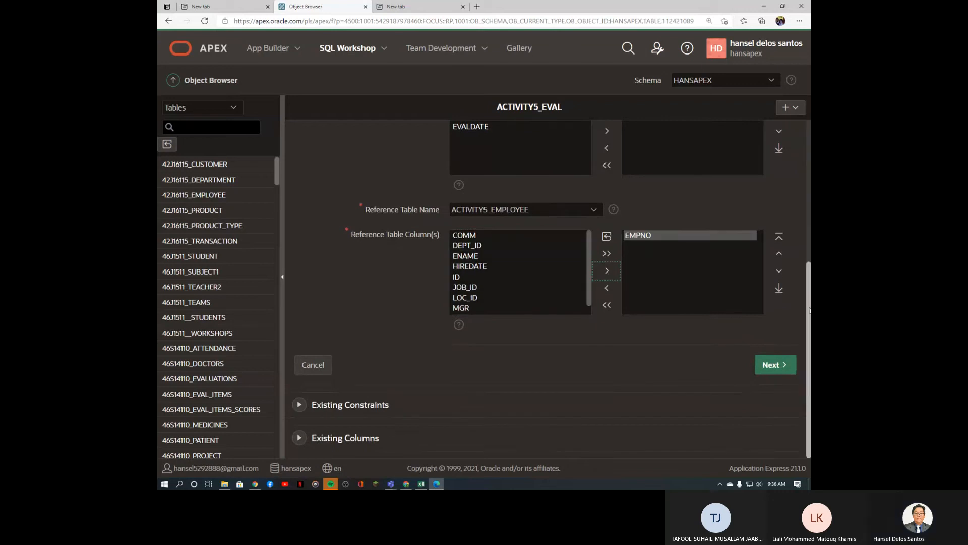
{"action": "left_click_drag", "start_coordinate": [809, 306], "coordinate": [810, 262]}
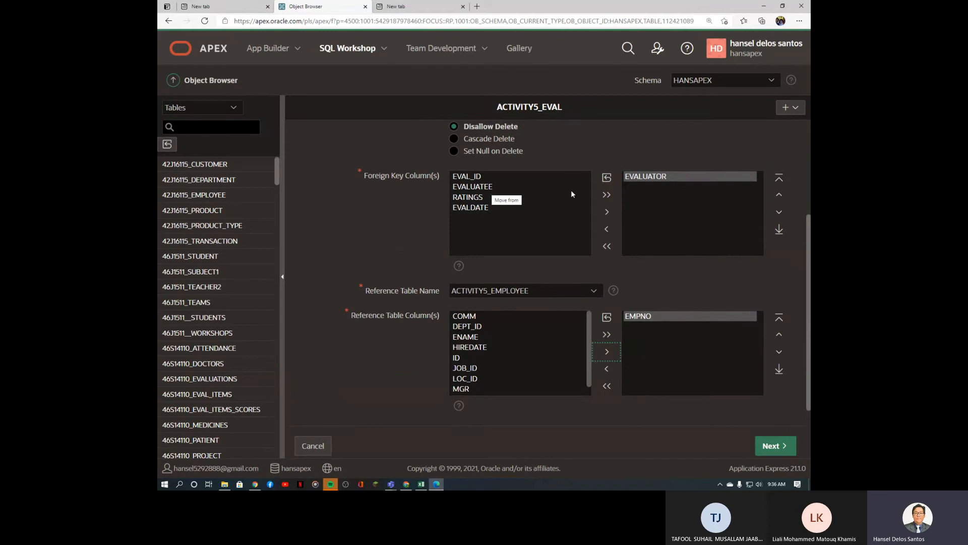
{"action": "left_click", "coordinate": [791, 445]}
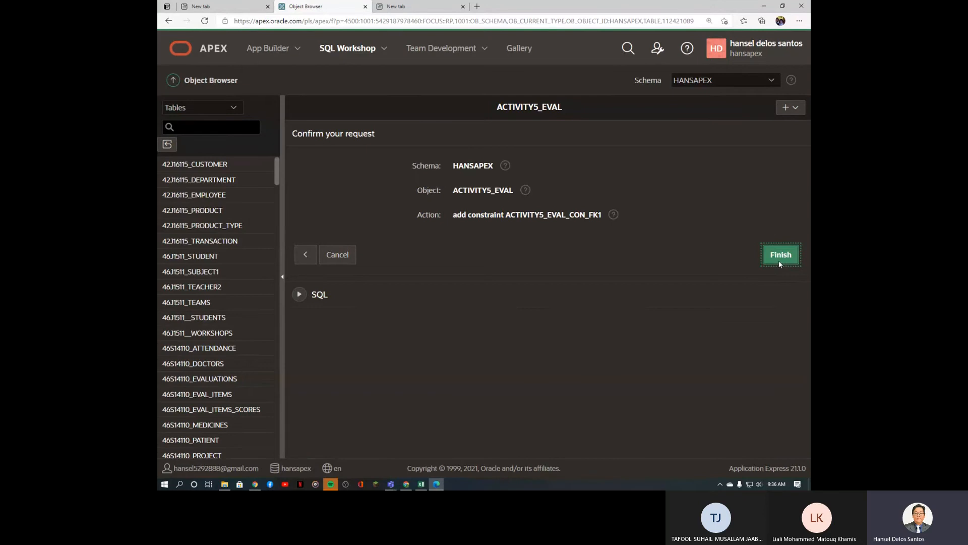
{"action": "left_click", "coordinate": [780, 263]}
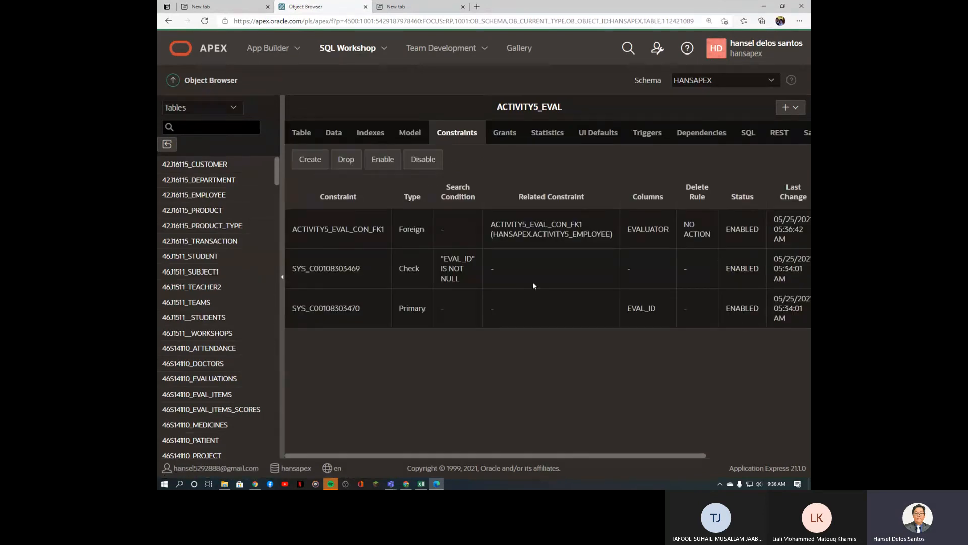
{"action": "left_click_drag", "start_coordinate": [403, 230], "coordinate": [425, 231]}
Step: Start constraint ACTIVITY5_EVAL_CON_FK2 as a foreign key on the EVALUATEE column
{"action": "left_click", "coordinate": [319, 160]}
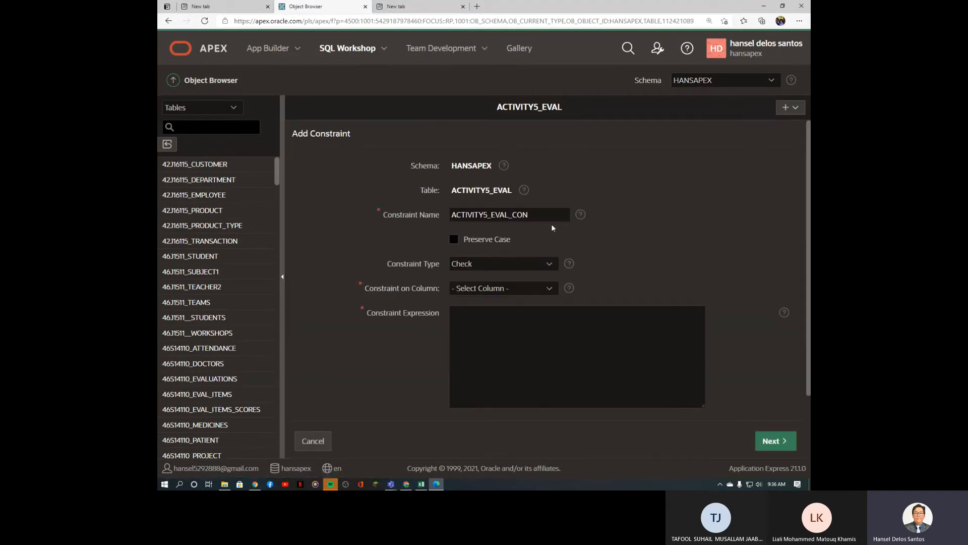
{"action": "left_click", "coordinate": [544, 216]}
{"action": "type", "text": "_"}
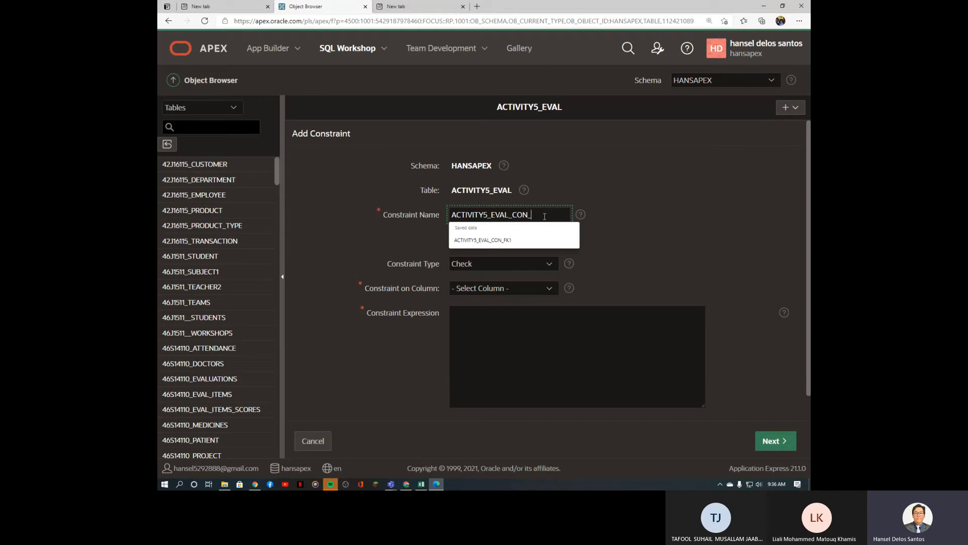
{"action": "type", "text": "FK2"}
{"action": "left_click", "coordinate": [537, 264]}
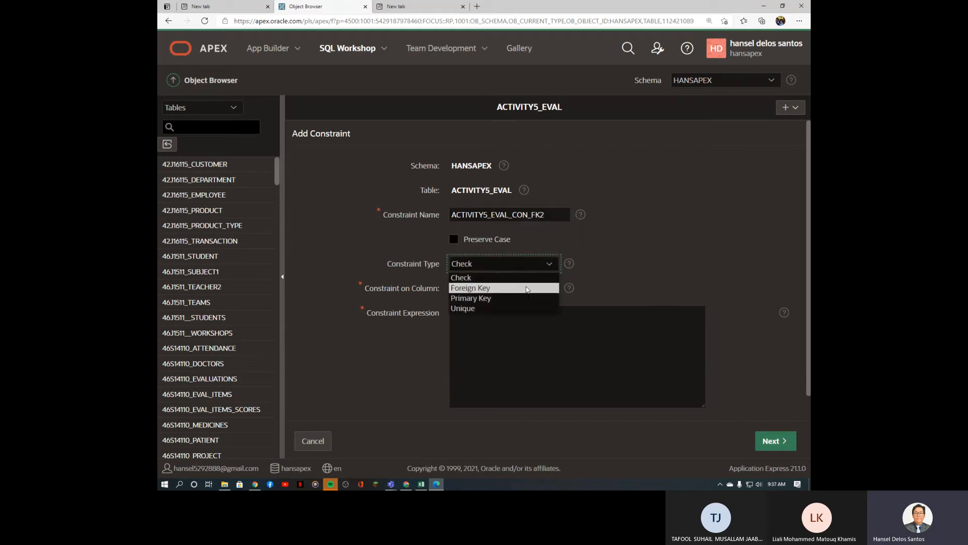
{"action": "left_click", "coordinate": [528, 288]}
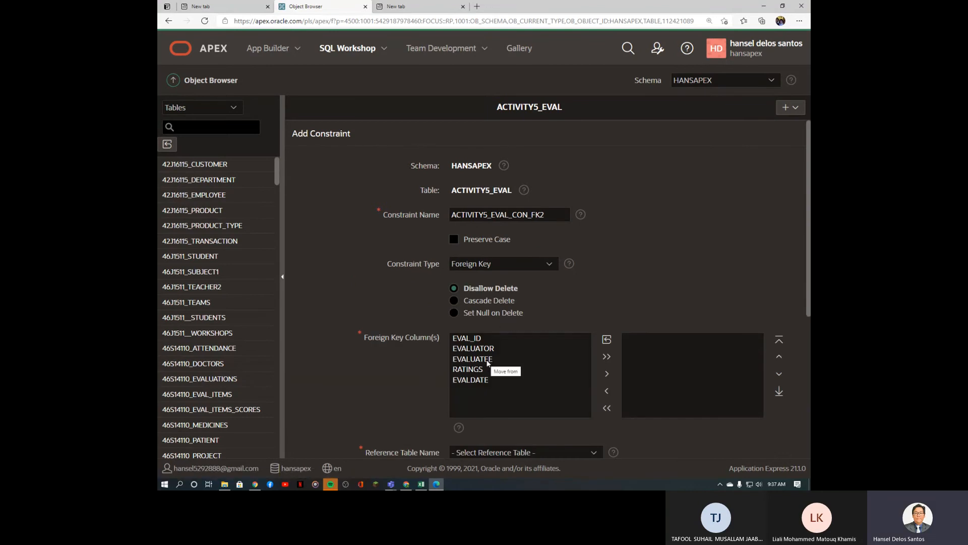
{"action": "left_click", "coordinate": [482, 359]}
{"action": "left_click", "coordinate": [607, 374]}
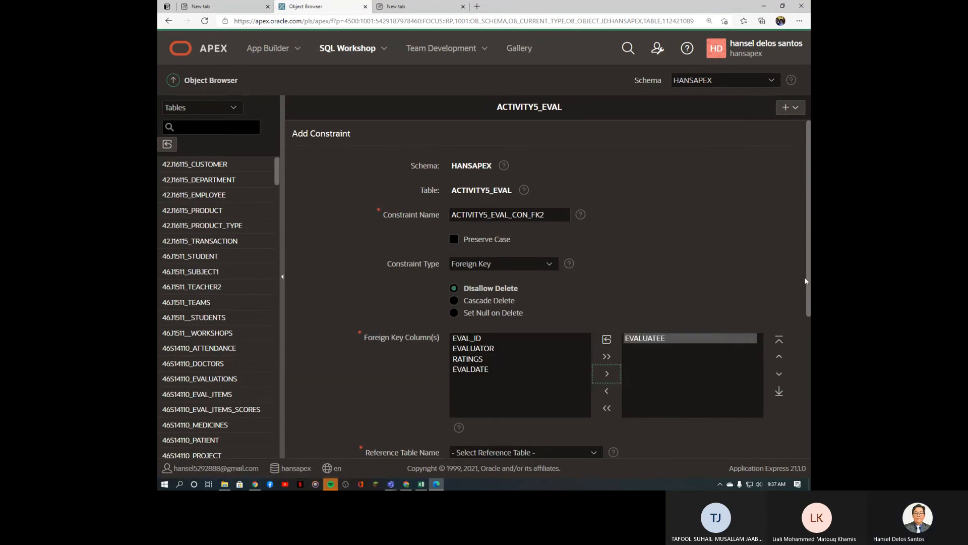
{"action": "scroll", "coordinate": [636, 342], "scroll_direction": "down", "scroll_amount": 3}
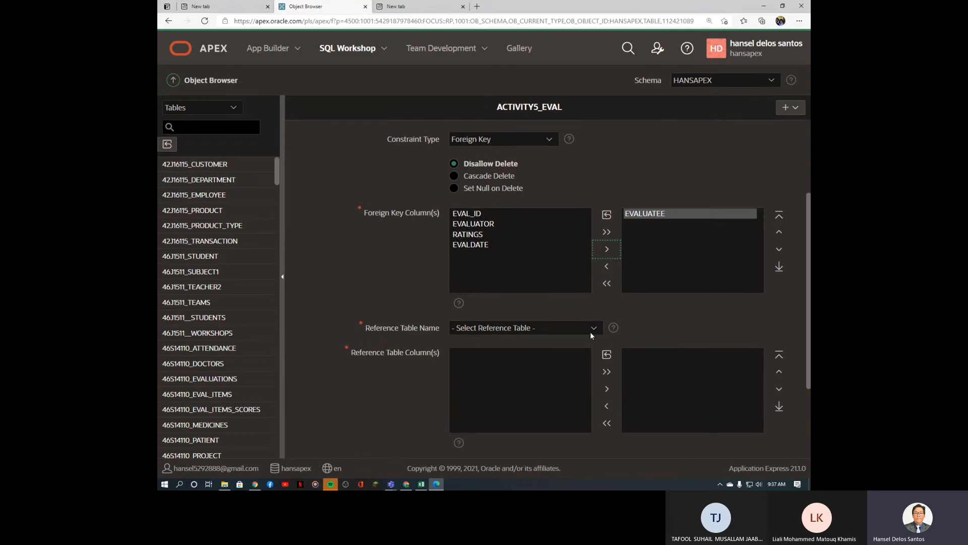
Step: Reference EMPNO in ACTIVITY5_EMPLOYEE and submit the foreign key settings
{"action": "left_click", "coordinate": [591, 329]}
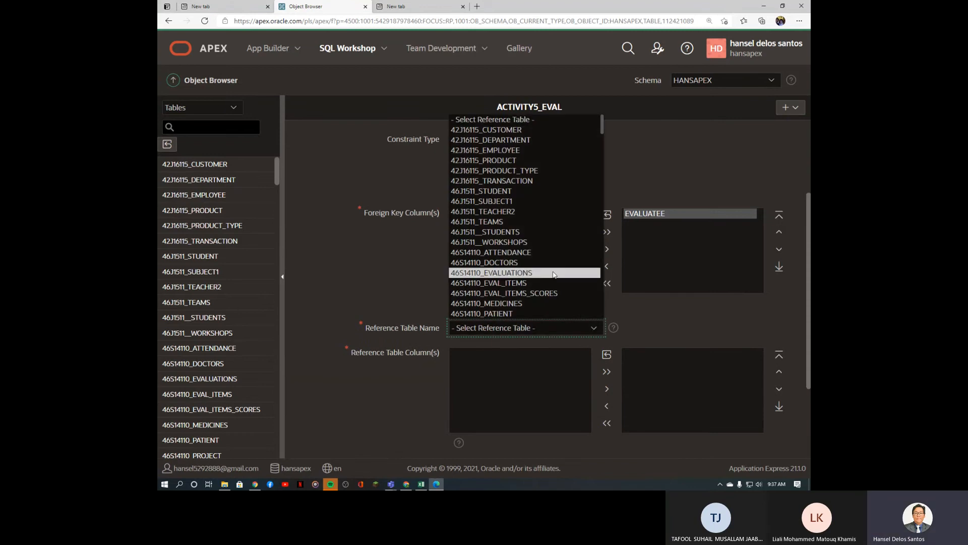
{"action": "key", "text": "a"}
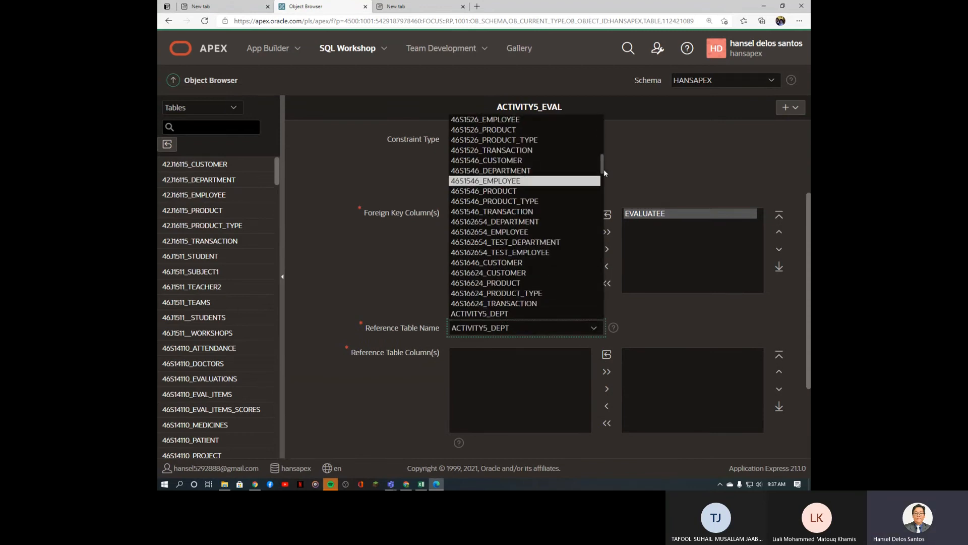
{"action": "left_click", "coordinate": [604, 171]}
{"action": "left_click", "coordinate": [575, 328]}
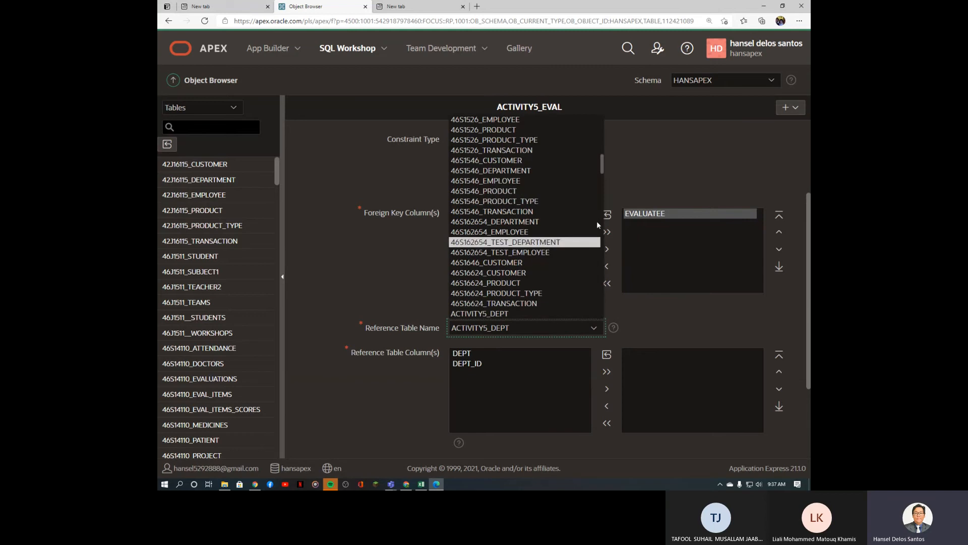
{"action": "left_click_drag", "start_coordinate": [604, 172], "coordinate": [604, 180]}
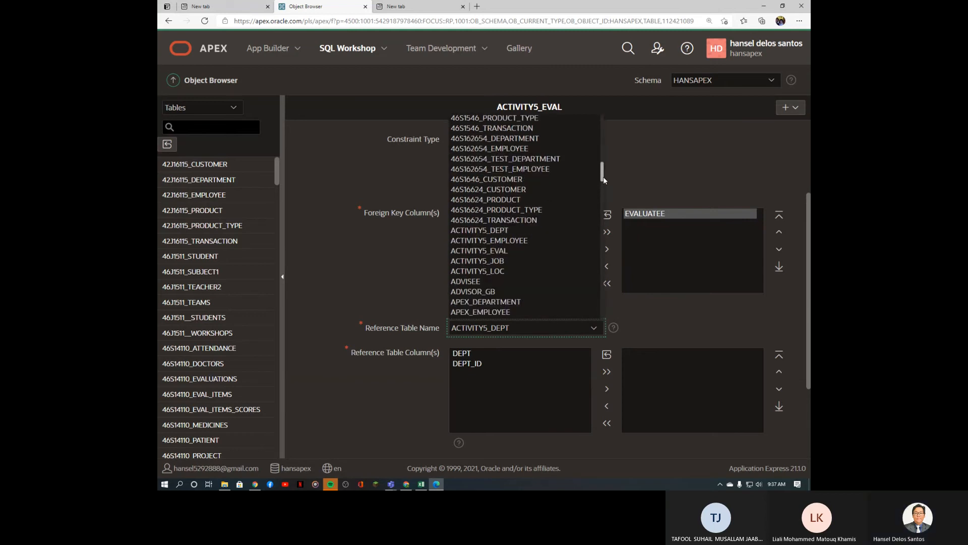
{"action": "left_click", "coordinate": [555, 240]}
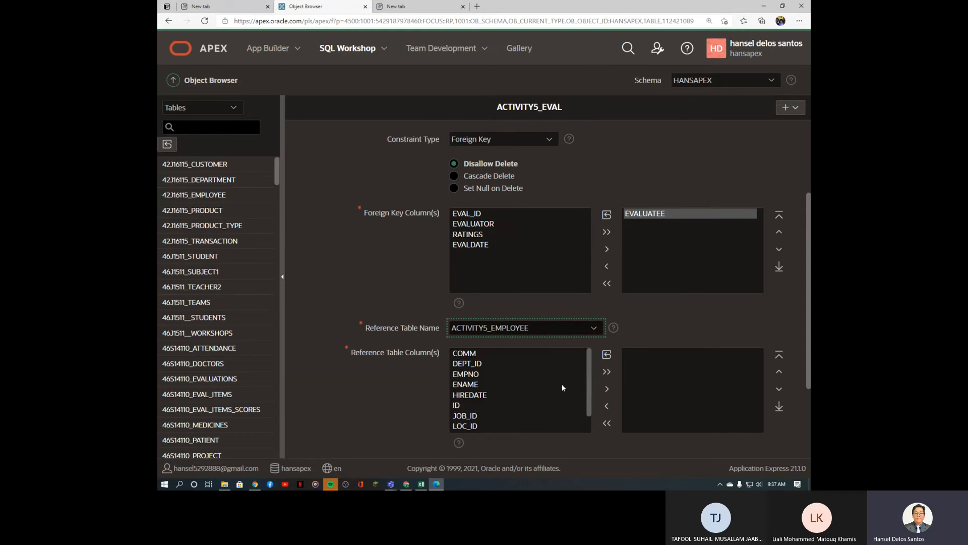
{"action": "left_click", "coordinate": [477, 376]}
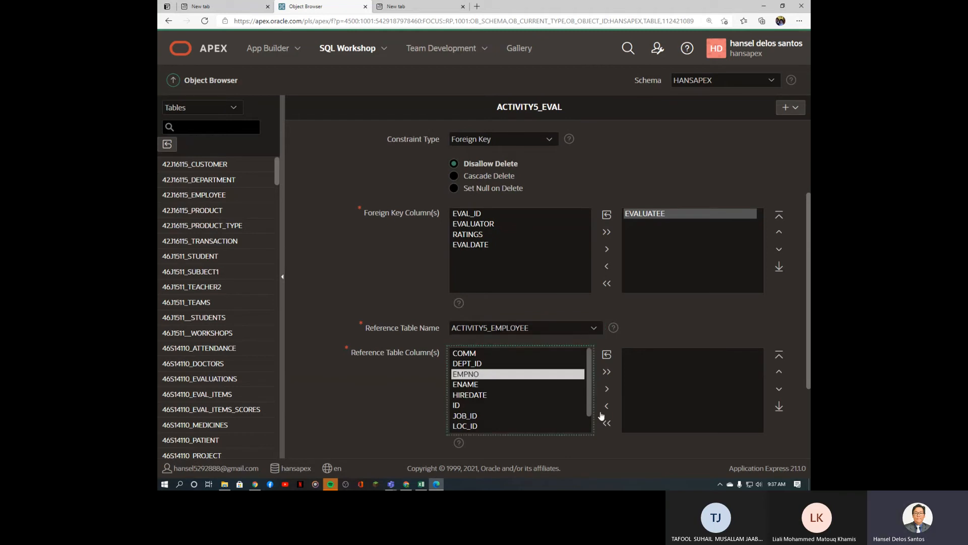
{"action": "left_click", "coordinate": [607, 388]}
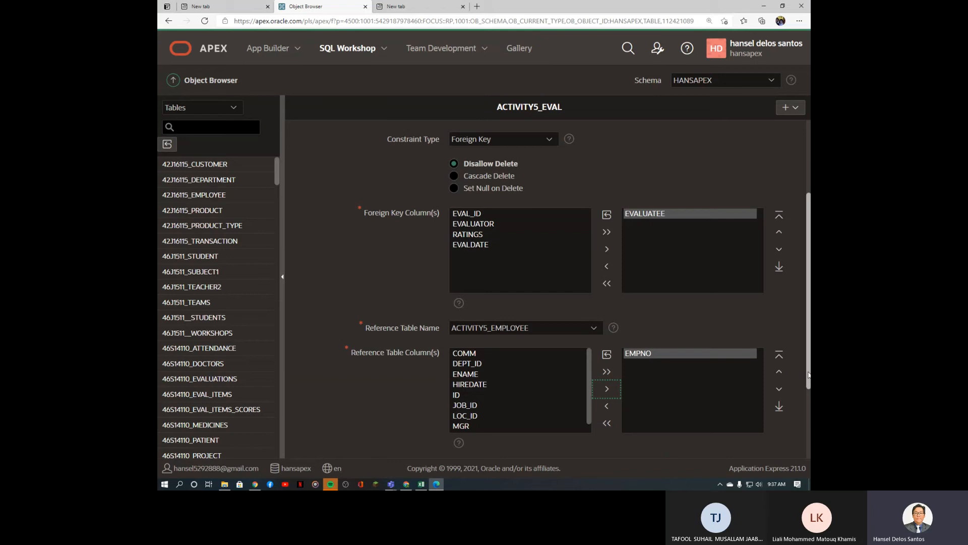
{"action": "scroll", "coordinate": [809, 375], "scroll_direction": "up", "scroll_amount": 2}
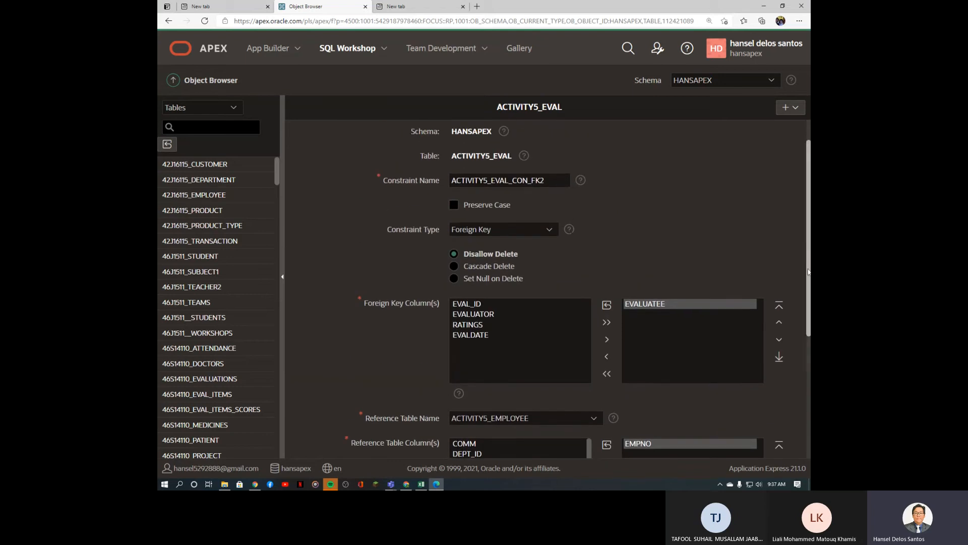
{"action": "scroll", "coordinate": [797, 401], "scroll_direction": "down", "scroll_amount": 5}
{"action": "left_click", "coordinate": [784, 372]}
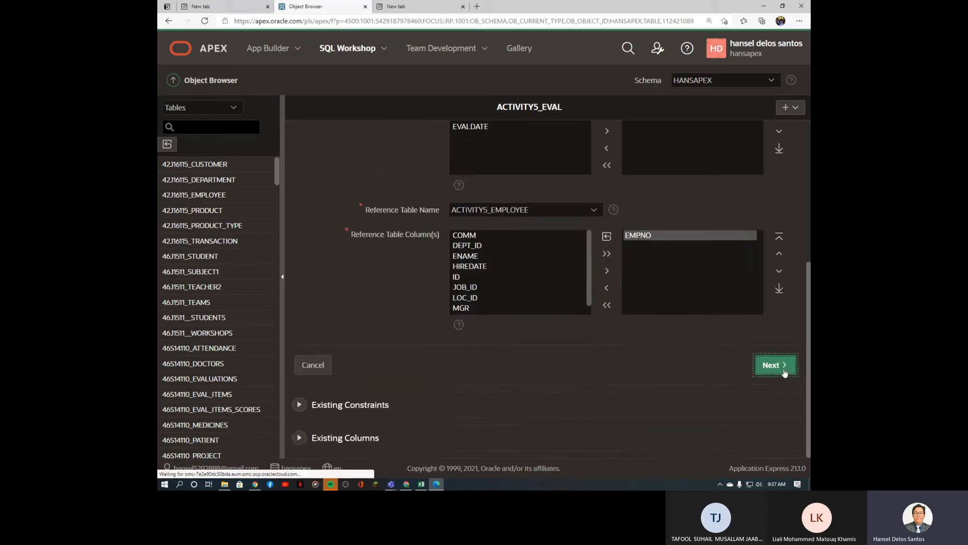
Step: Finish ACTIVITY5_EVAL_CON_FK2 and display ACTIVITY5_EVAL's model diagram with both employee links
{"action": "left_click", "coordinate": [792, 256]}
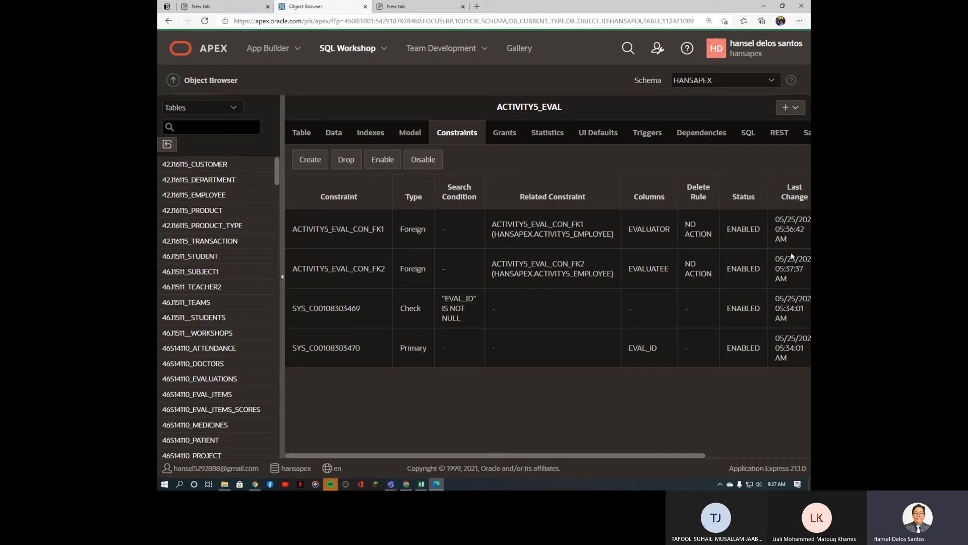
{"action": "left_click", "coordinate": [409, 139]}
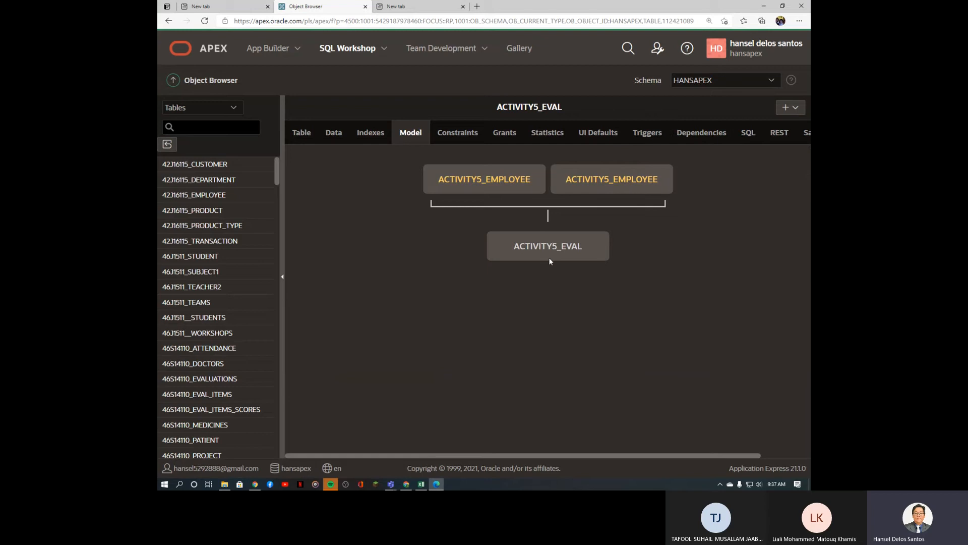
Step: Examine ACTIVITY5_EMPLOYEE's model relationships, then switch to the e-learning course page
{"action": "left_click", "coordinate": [507, 187]}
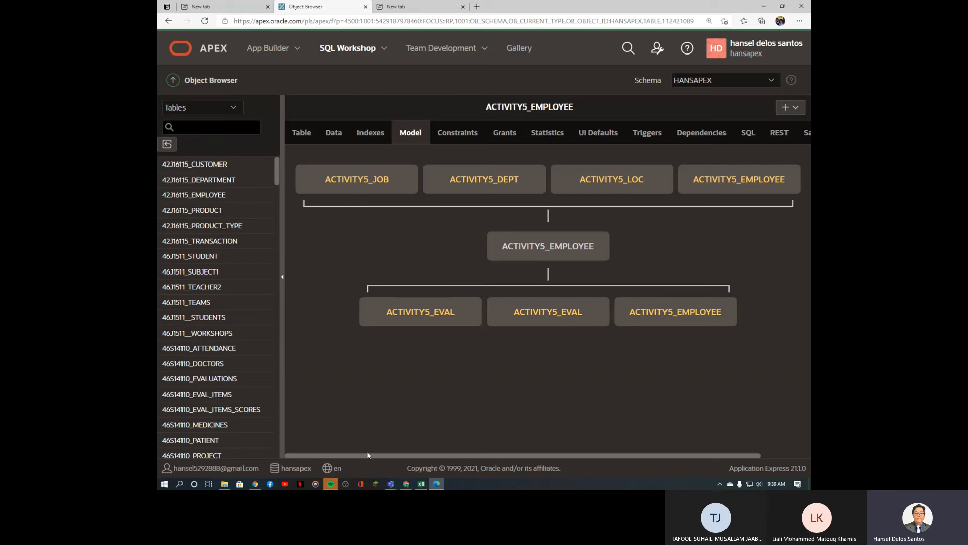
{"action": "left_click", "coordinate": [407, 487]}
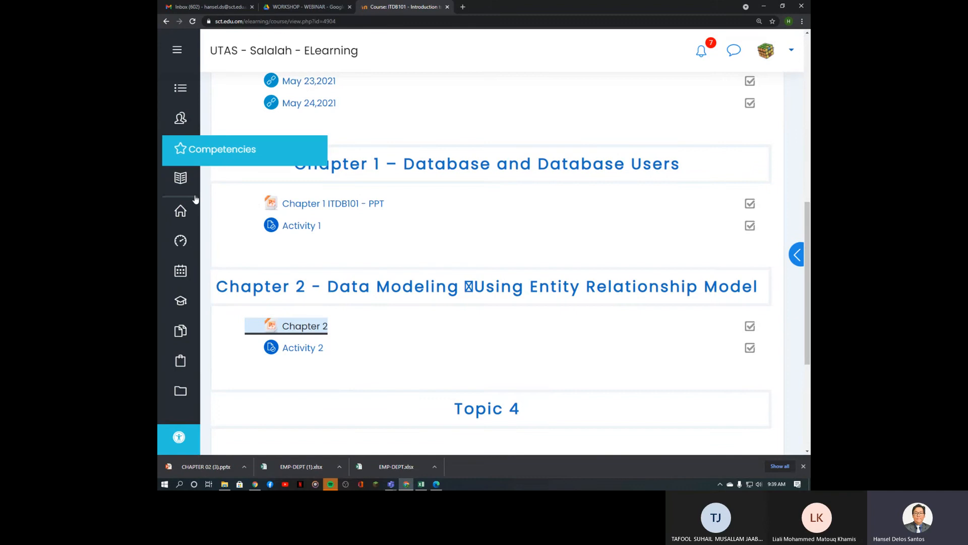
Step: Go to the e-learning home page and open the ITDB401 course
{"action": "left_click", "coordinate": [181, 210]}
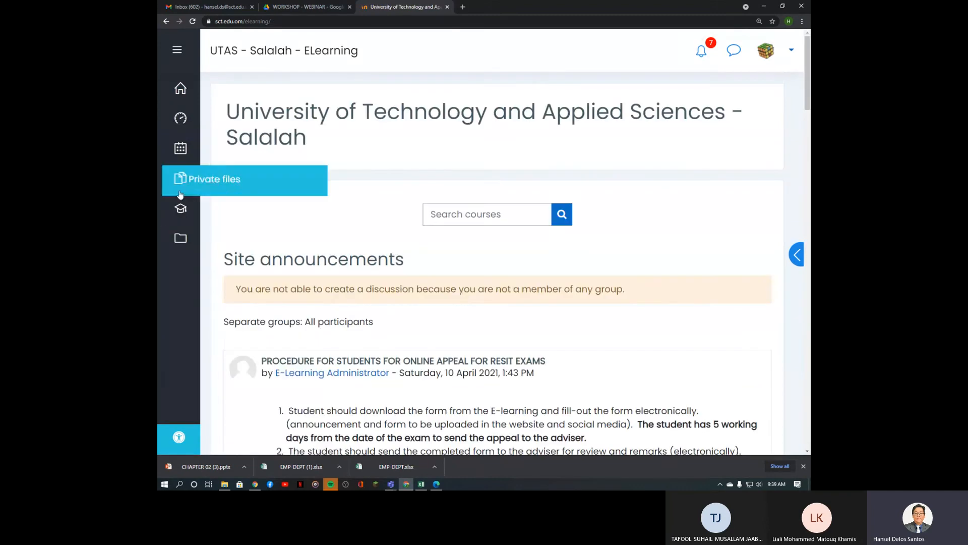
{"action": "mouse_move", "coordinate": [187, 209]}
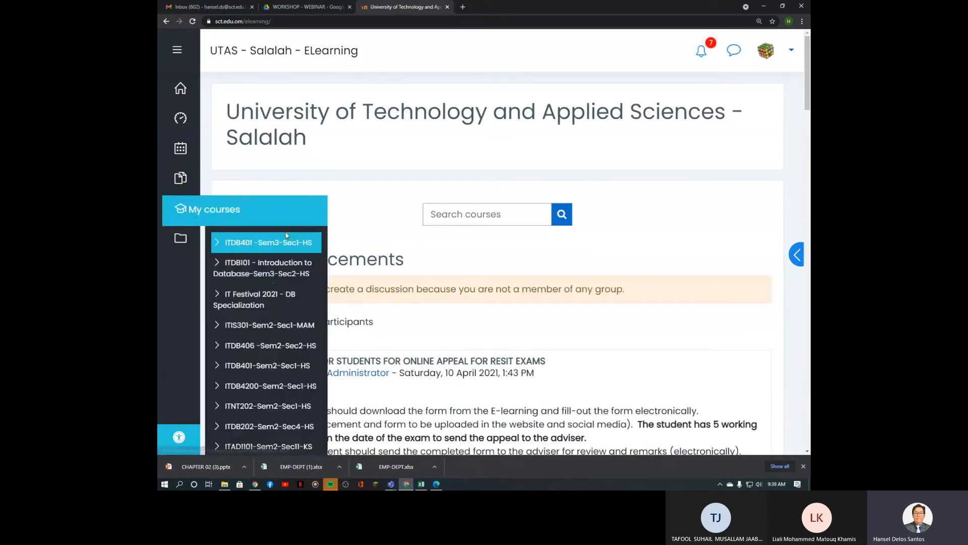
{"action": "left_click", "coordinate": [285, 247]}
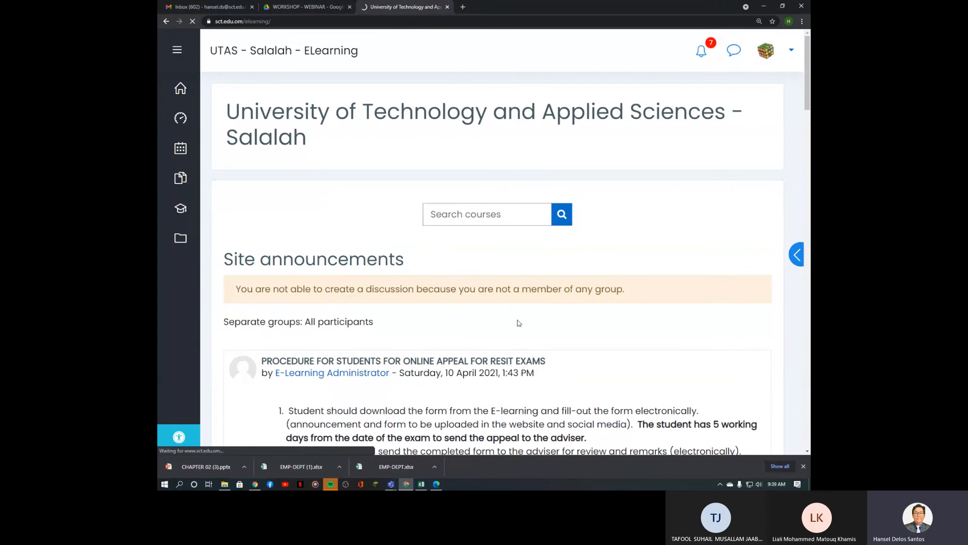
{"action": "scroll", "coordinate": [446, 296], "scroll_direction": "down", "scroll_amount": 15}
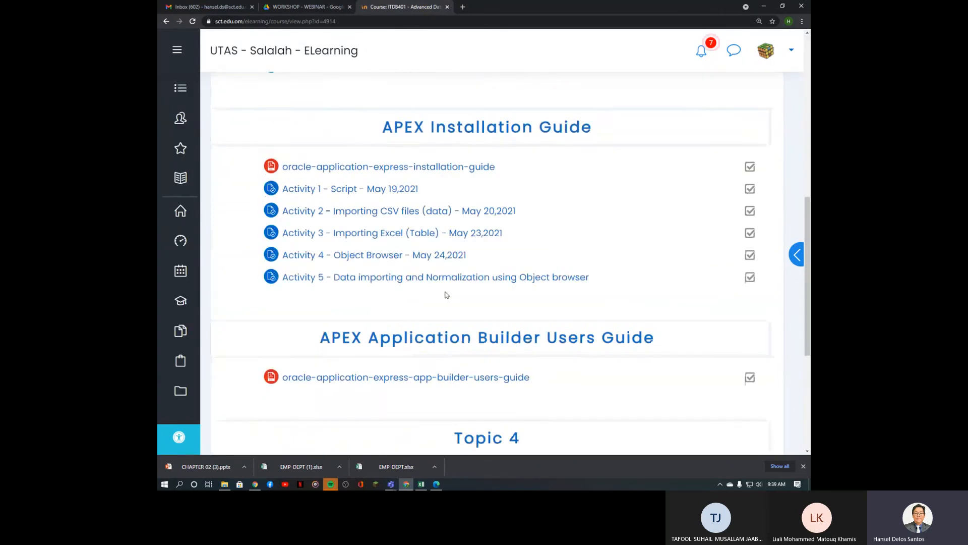
{"action": "scroll", "coordinate": [446, 295], "scroll_direction": "up", "scroll_amount": 5}
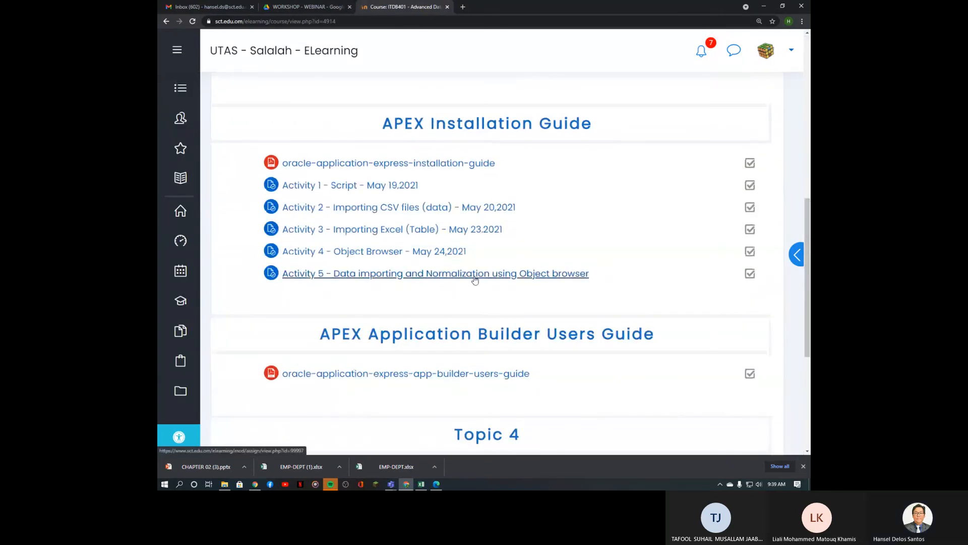
{"action": "scroll", "coordinate": [696, 271], "scroll_direction": "up", "scroll_amount": 10}
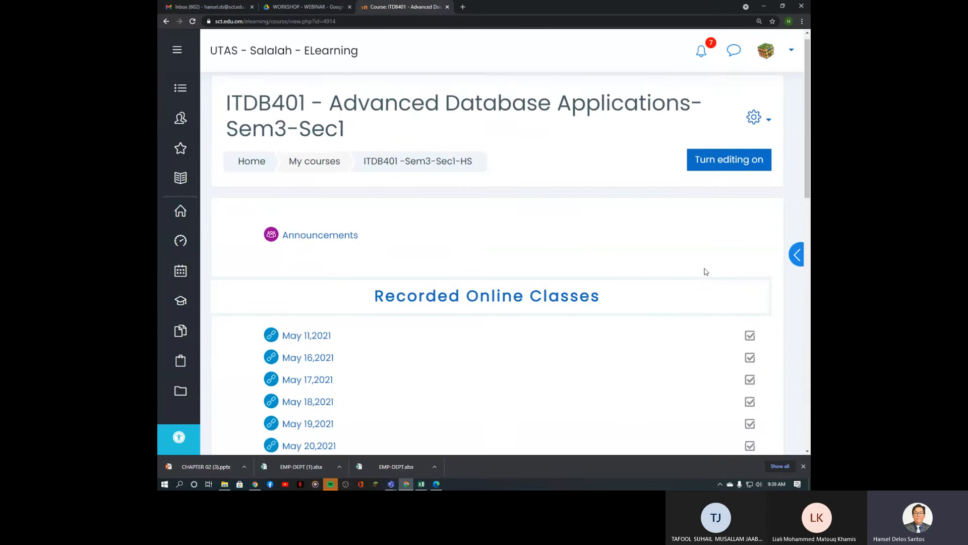
Step: Turn editing on and bring up the Edit options for Activity 5
{"action": "left_click", "coordinate": [746, 170]}
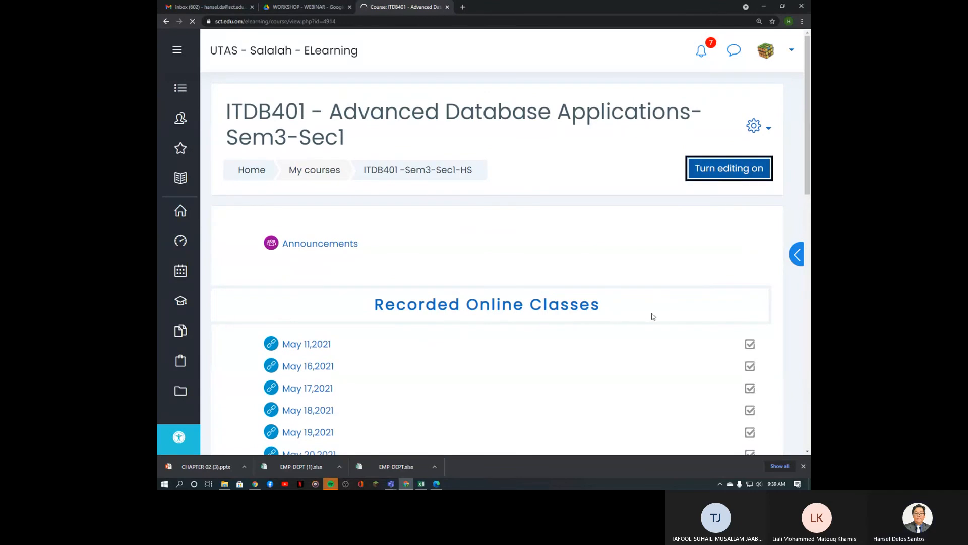
{"action": "scroll", "coordinate": [616, 337], "scroll_direction": "down", "scroll_amount": 10}
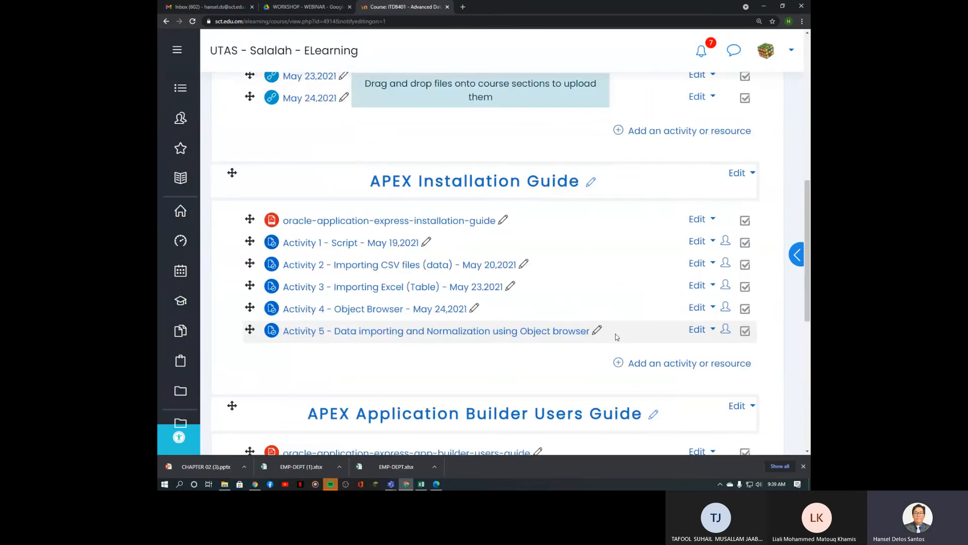
{"action": "left_click_drag", "start_coordinate": [808, 238], "coordinate": [808, 257]}
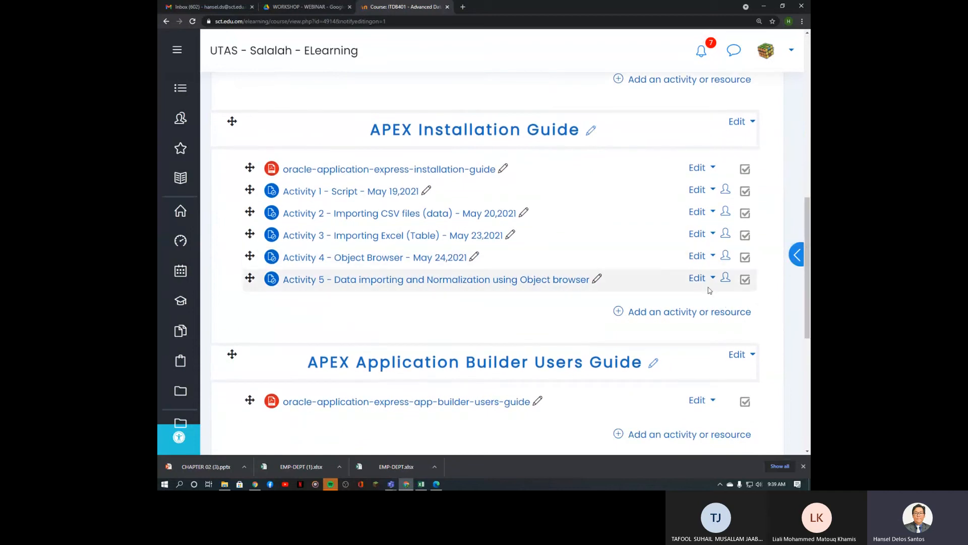
{"action": "left_click", "coordinate": [697, 280]}
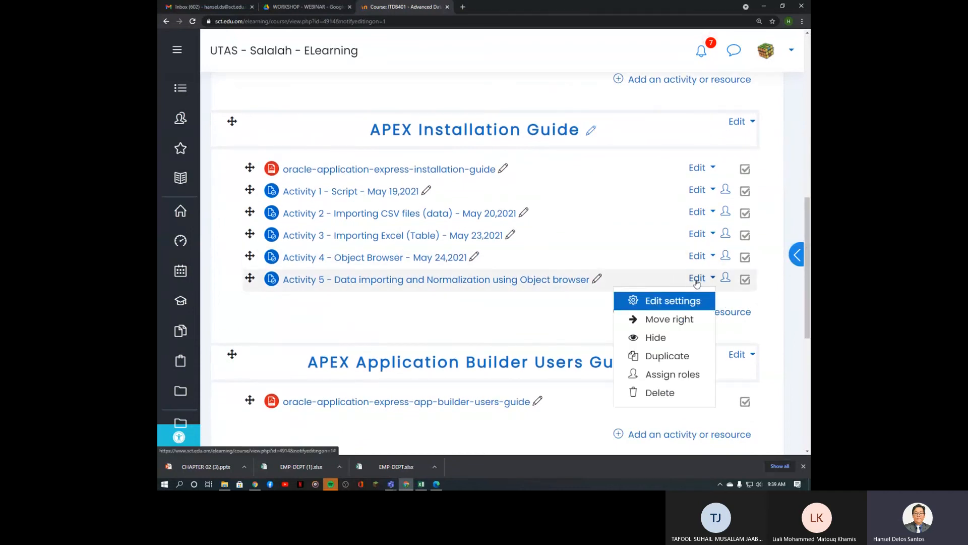
Step: Open the Activity 5 assignment's Updating Assignment form, dismiss the Record audio dialog, and enter the empty Description
{"action": "left_click", "coordinate": [664, 301]}
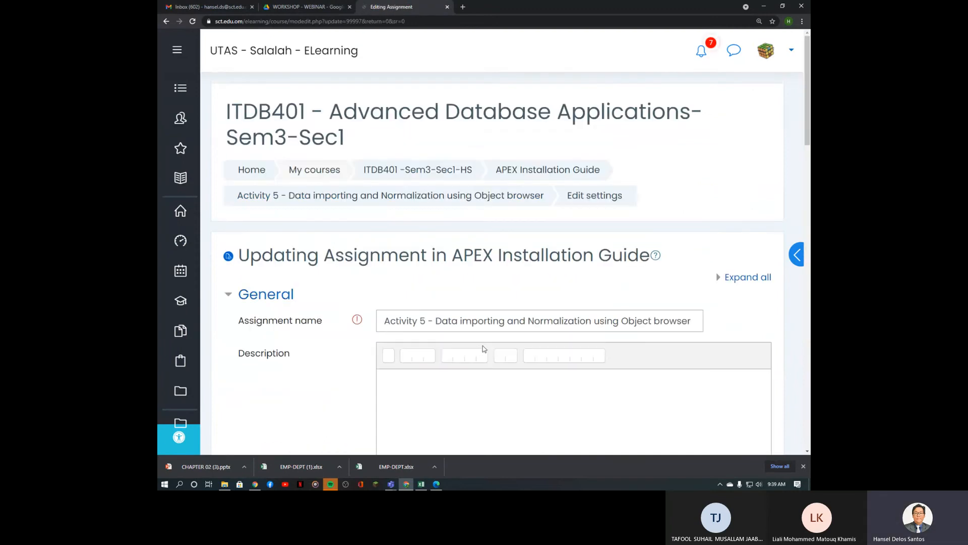
{"action": "left_click", "coordinate": [458, 384]}
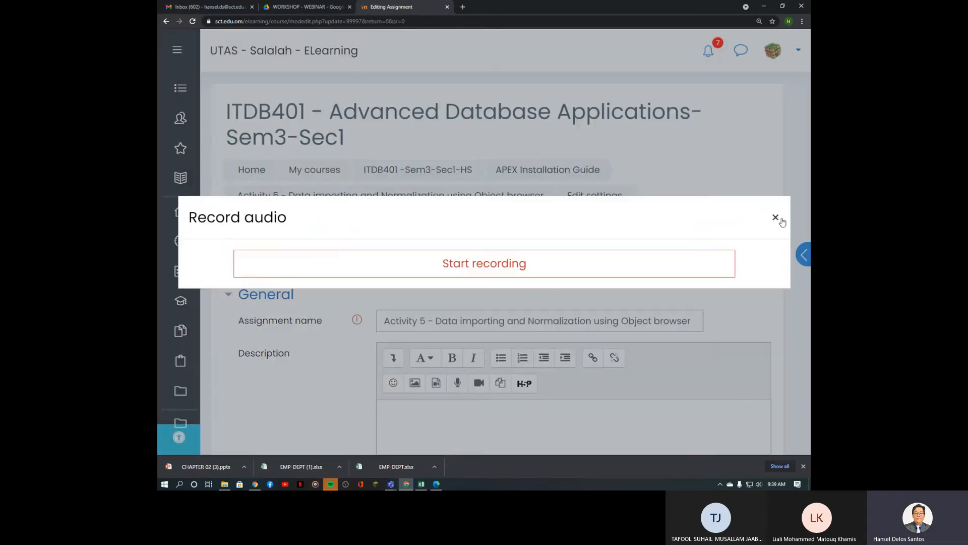
{"action": "left_click", "coordinate": [776, 217]}
{"action": "left_click", "coordinate": [585, 418]}
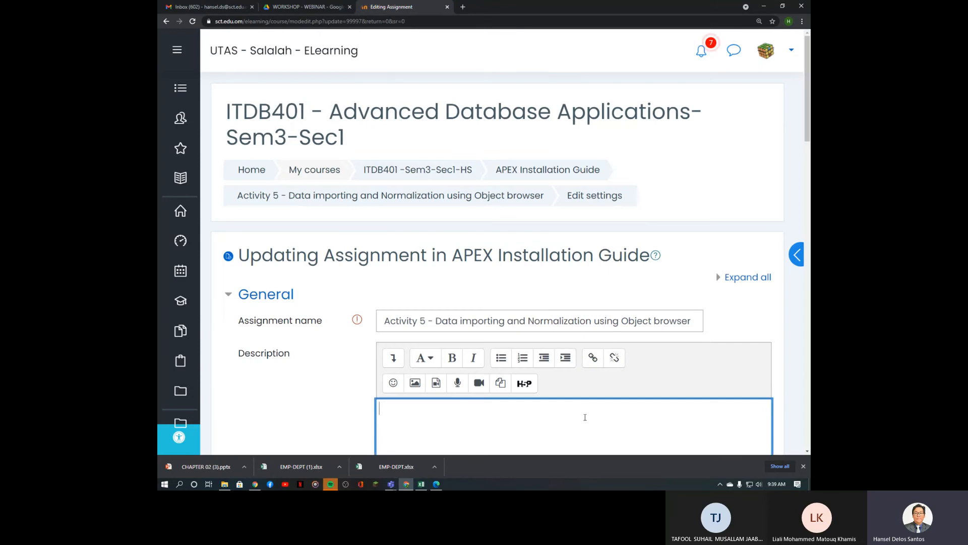
{"action": "scroll", "coordinate": [585, 417], "scroll_direction": "down", "scroll_amount": 4}
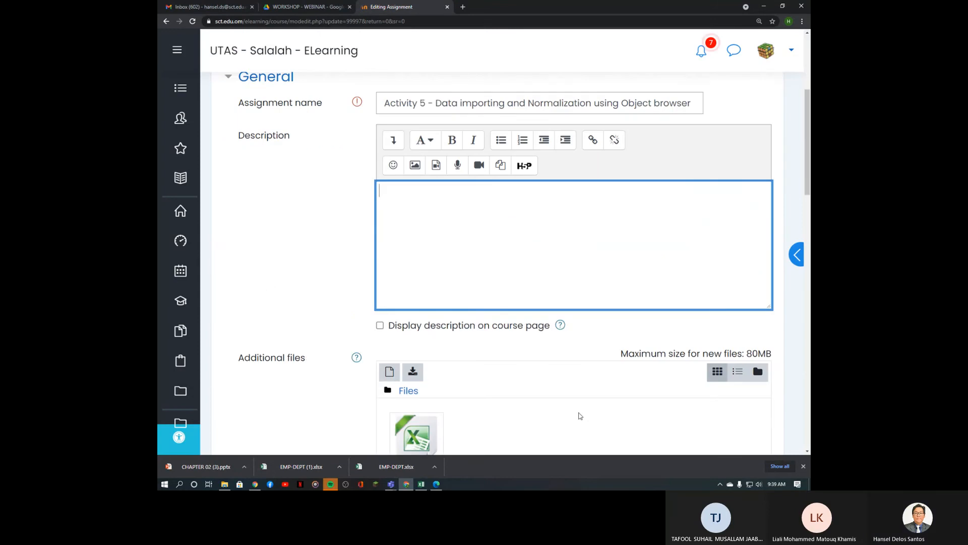
Step: Write step 1 'Load the data creating New table (Actvity5_Employee)' and begin step 2's look-up table sentence using Job
{"action": "type", "text": "1."}
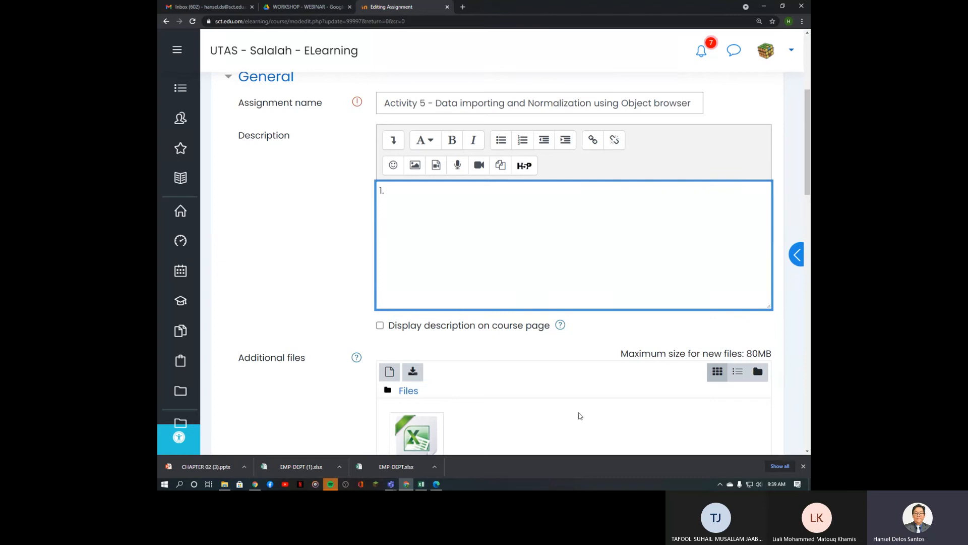
{"action": "type", "text": " iM"}
{"action": "key", "text": "BackSpace"}
{"action": "key", "text": "BackSpace"}
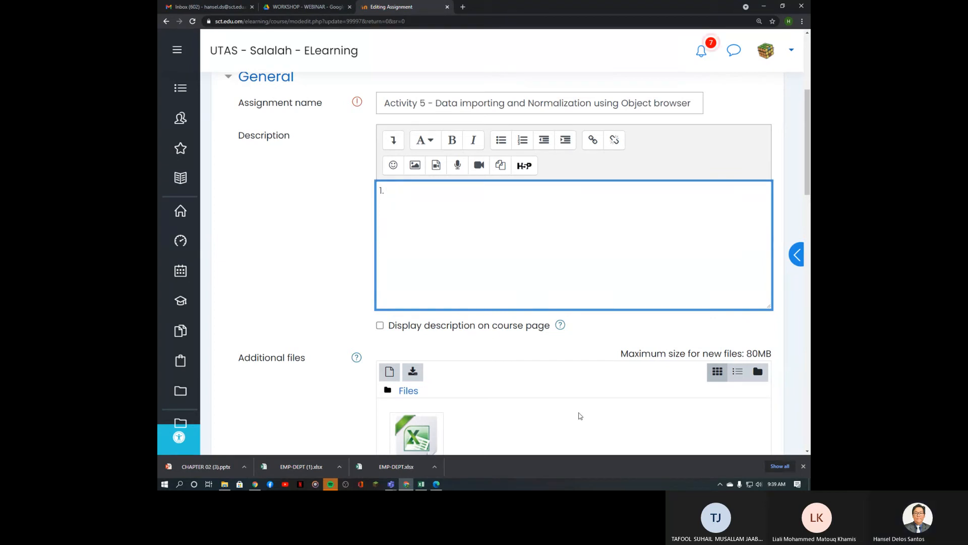
{"action": "type", "text": "iM"}
{"action": "key", "text": "BackSpace"}
{"action": "key", "text": "BackSpace"}
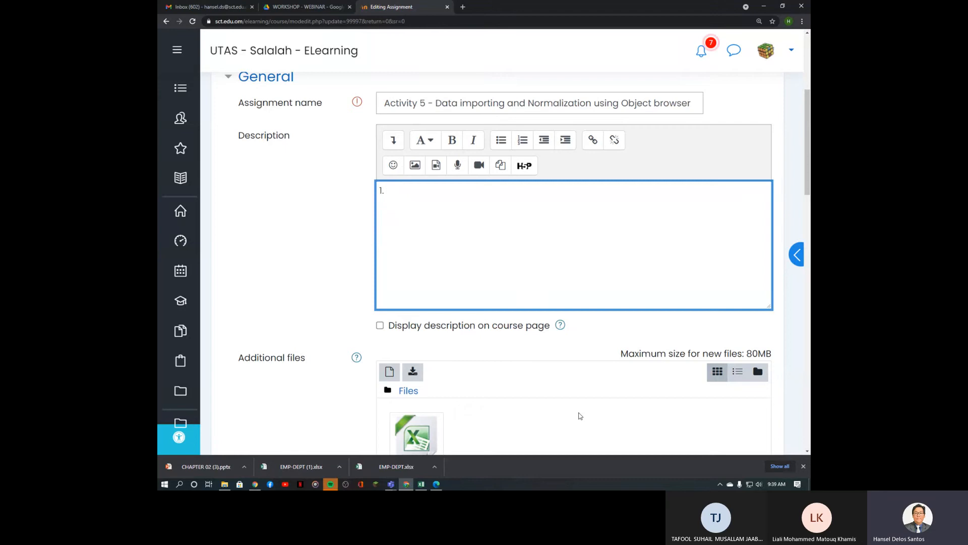
{"action": "type", "text": "Load the data  creating New "}
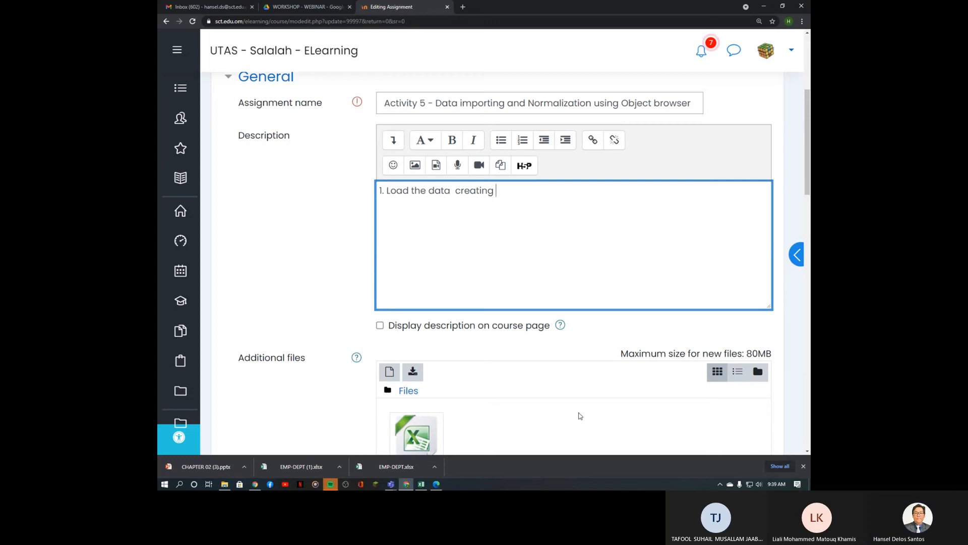
{"action": "type", "text": "ta"}
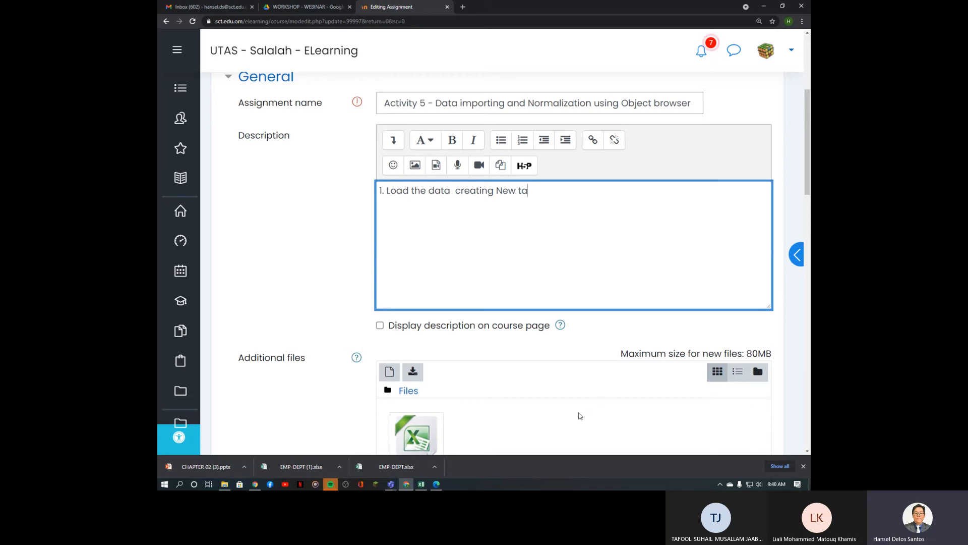
{"action": "type", "text": "ble (Act"}
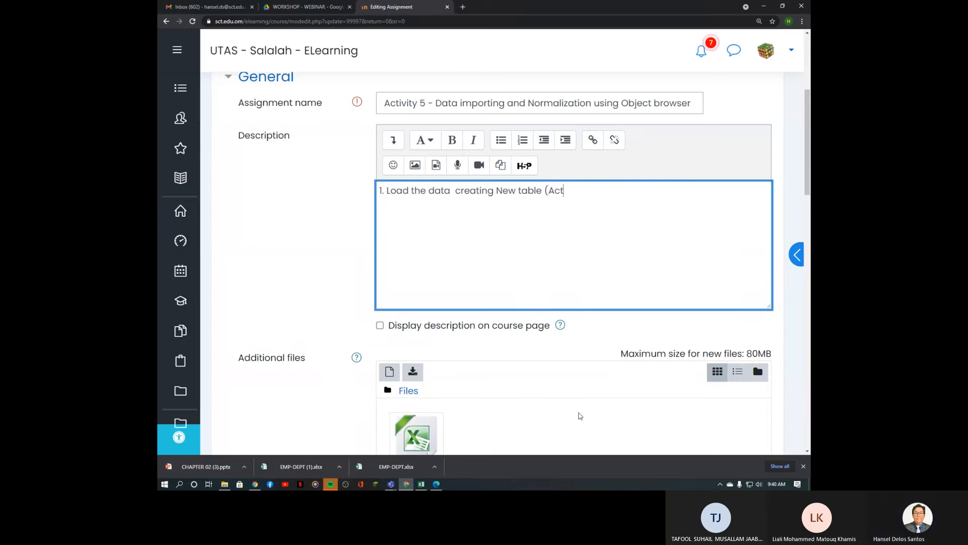
{"action": "type", "text": "vity5_"}
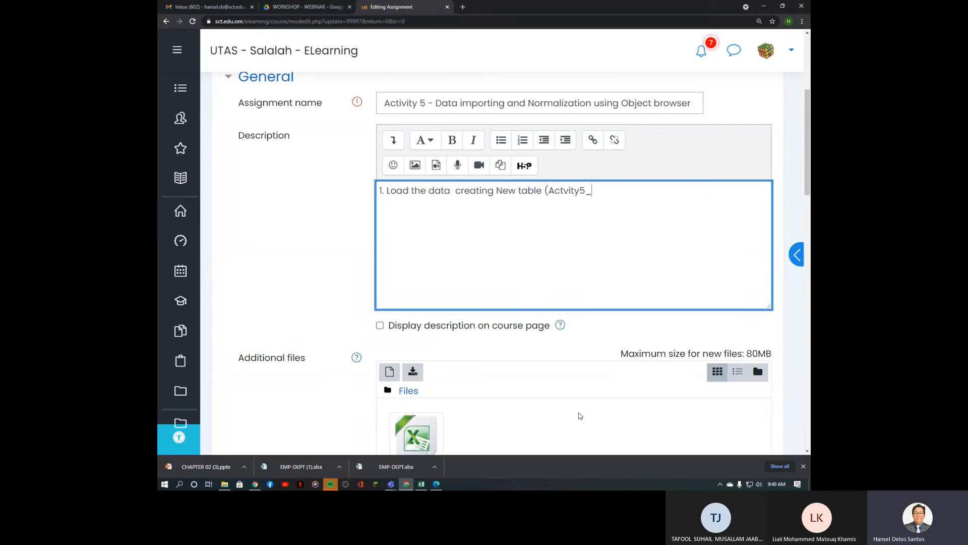
{"action": "type", "text": "e"}
{"action": "key", "text": "BackSpace"}
{"action": "type", "text": "Employee)"}
{"action": "key", "text": "Return"}
{"action": "type", "text": "2."}
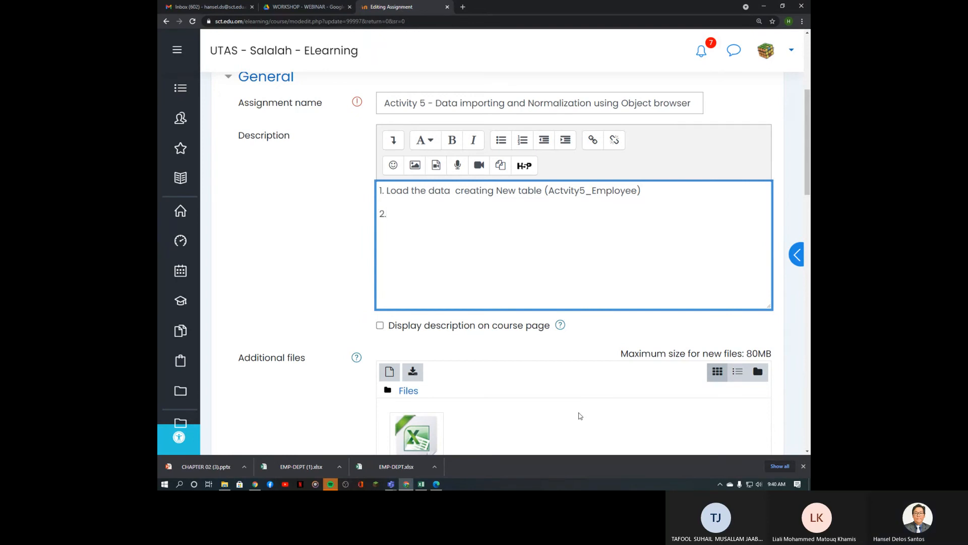
{"action": "type", "text": " Create"}
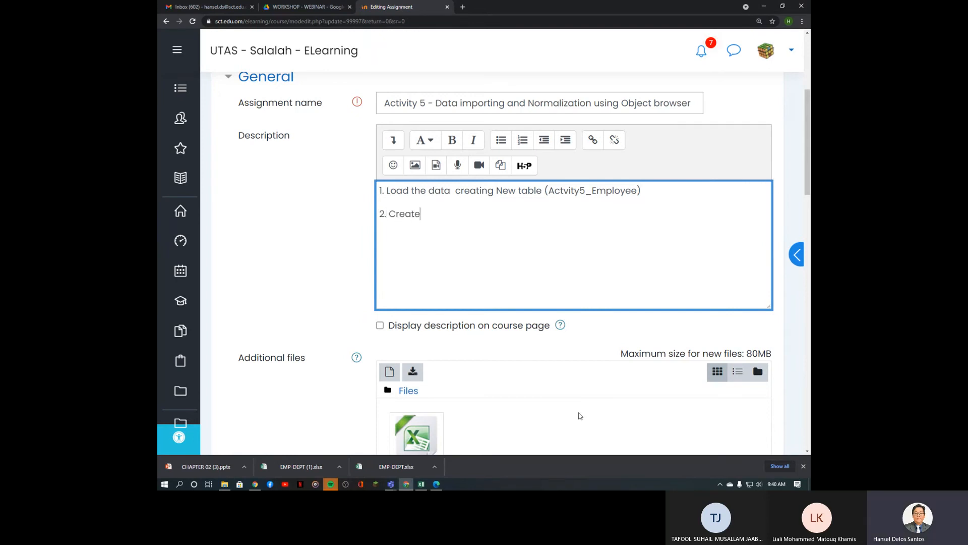
{"action": "type", "text": " a look"}
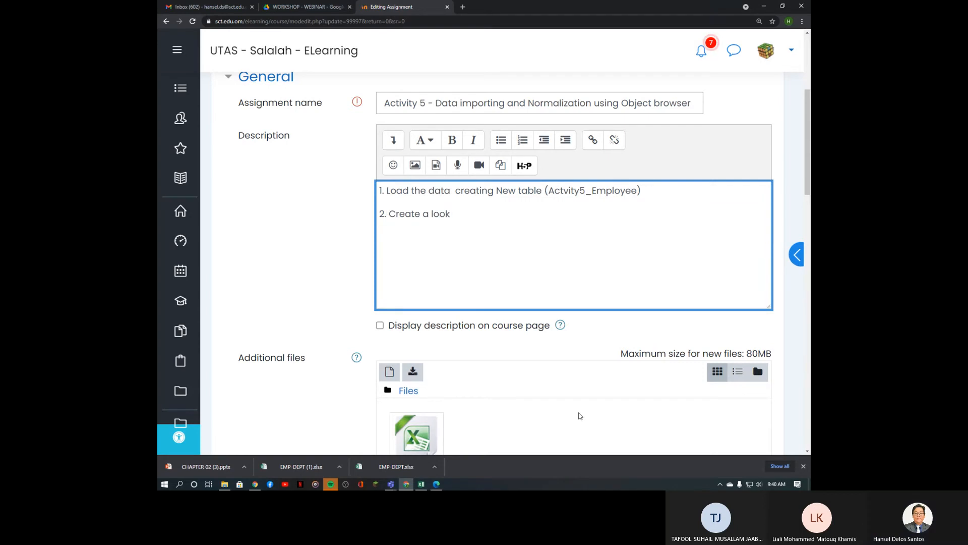
{"action": "type", "text": "-up tab"}
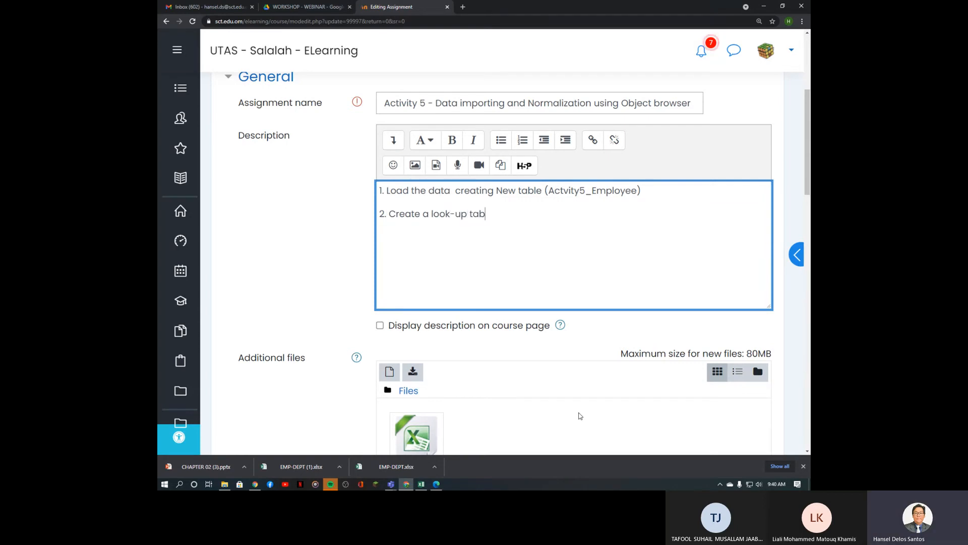
{"action": "type", "text": "le using Job colu"}
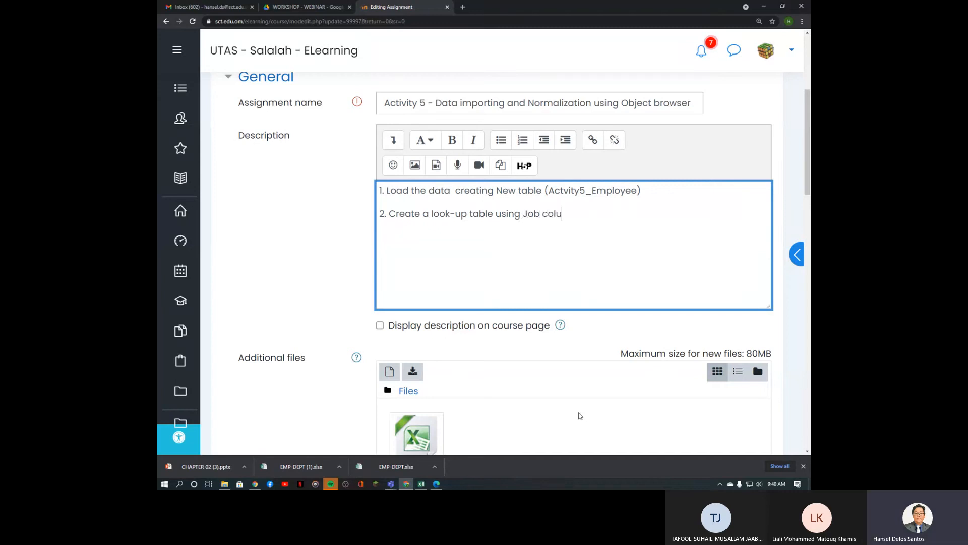
{"action": "type", "text": "mn"}
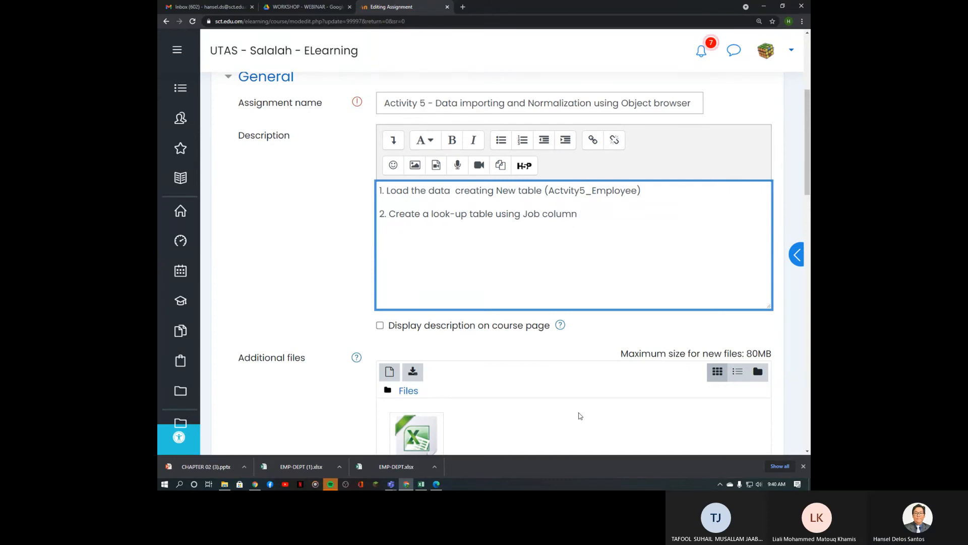
{"action": "type", "text": " and sa"}
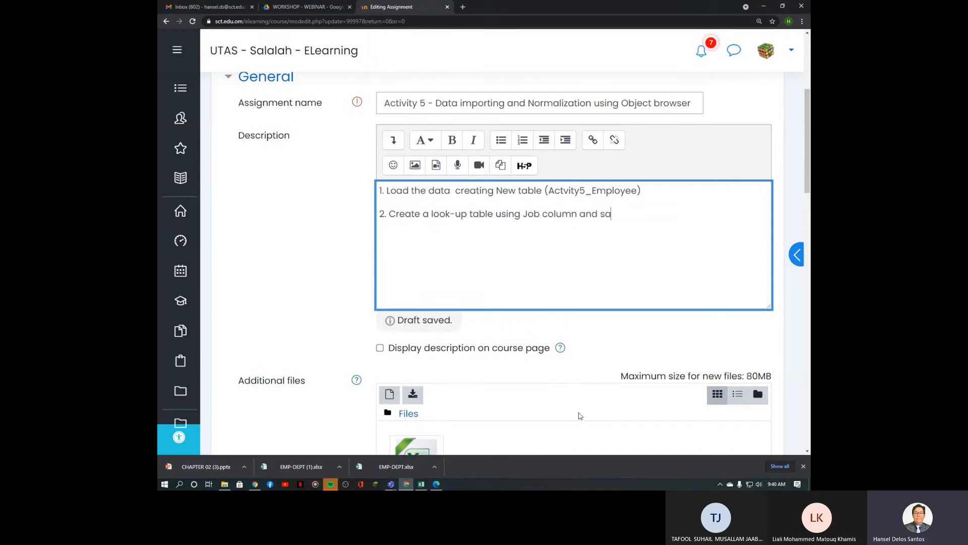
{"action": "type", "text": "ve the "}
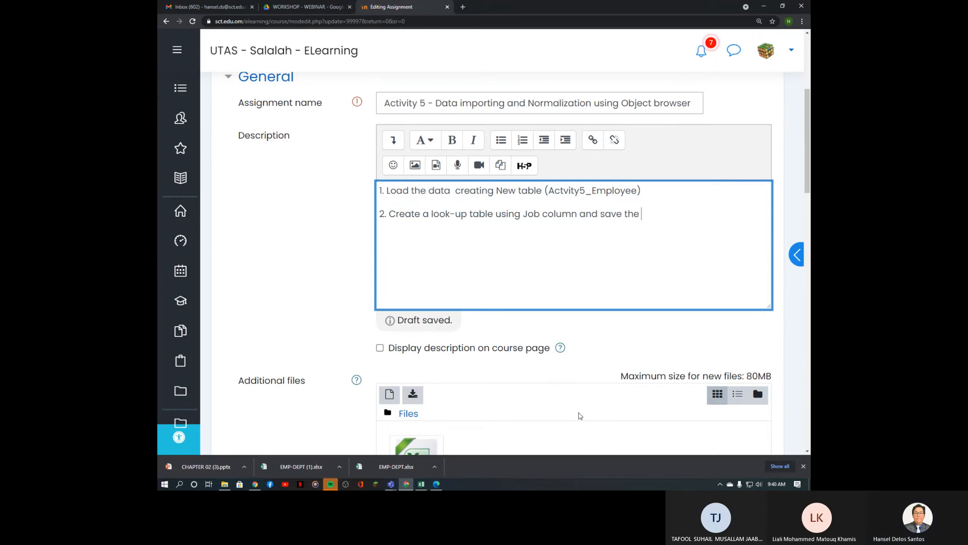
{"action": "type", "text": "table as"}
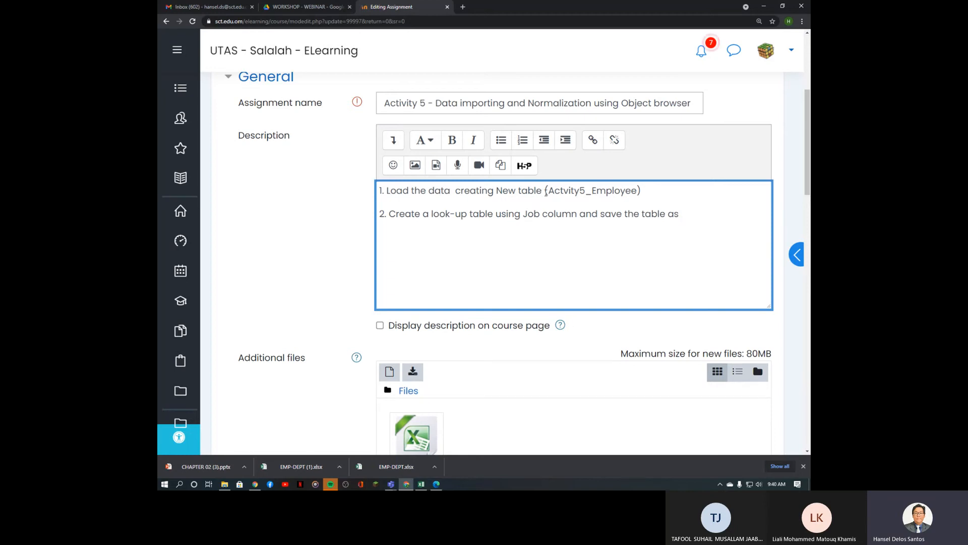
Step: Correct Actvity5 to Activity5 in step 1 and end step 2 with table name Activity5_job
{"action": "left_click_drag", "start_coordinate": [547, 190], "coordinate": [592, 191]}
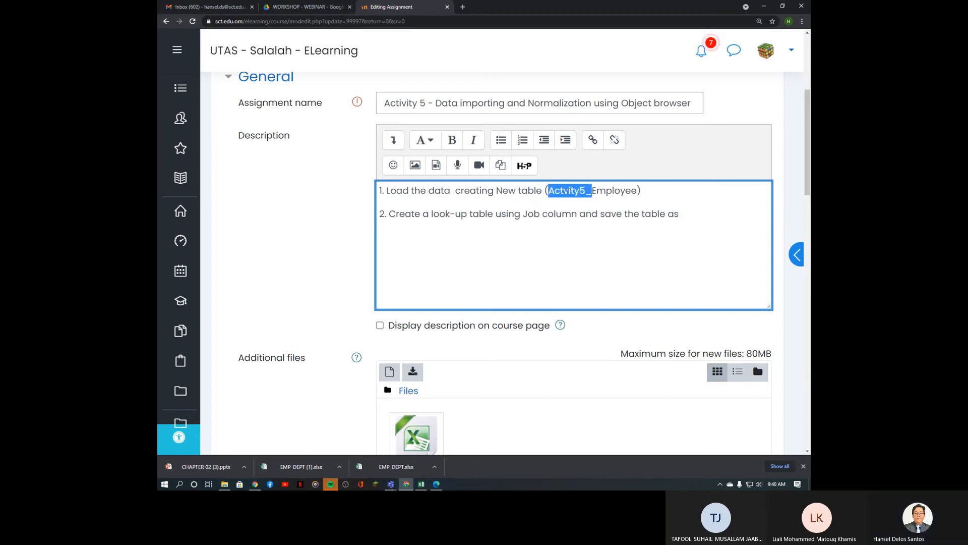
{"action": "left_click", "coordinate": [568, 192]}
{"action": "type", "text": "i"}
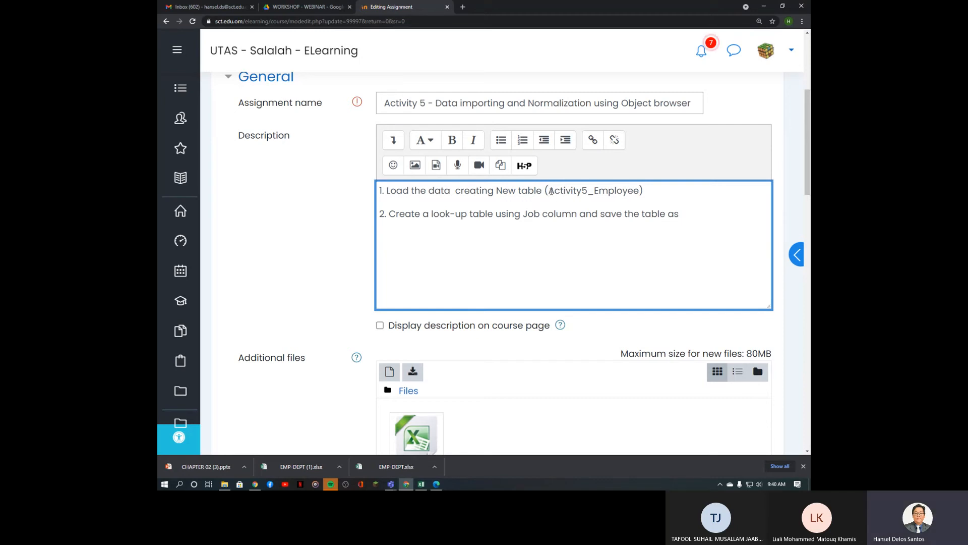
{"action": "left_click_drag", "start_coordinate": [549, 191], "coordinate": [593, 190]}
{"action": "key", "text": "ctrl+c"}
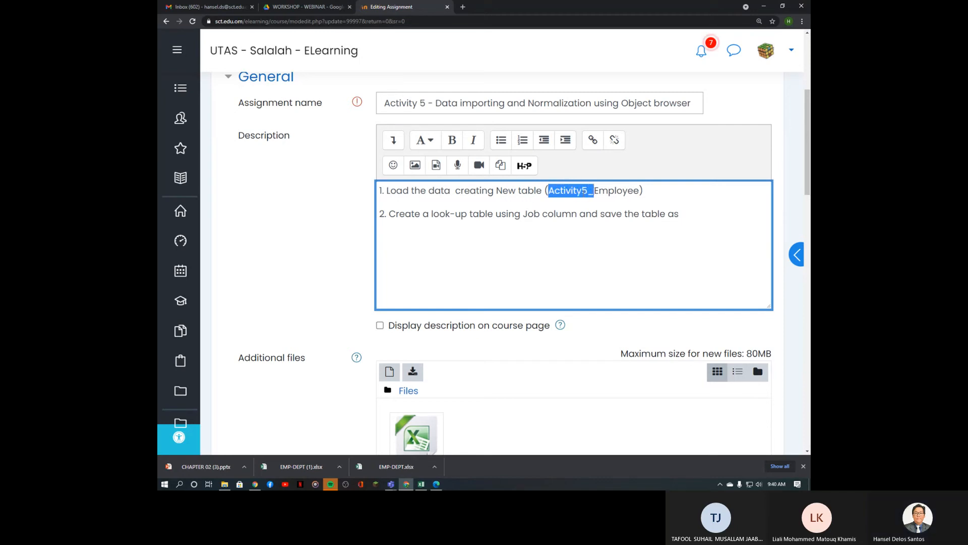
{"action": "left_click", "coordinate": [691, 217]}
{"action": "key", "text": "ctrl+v"}
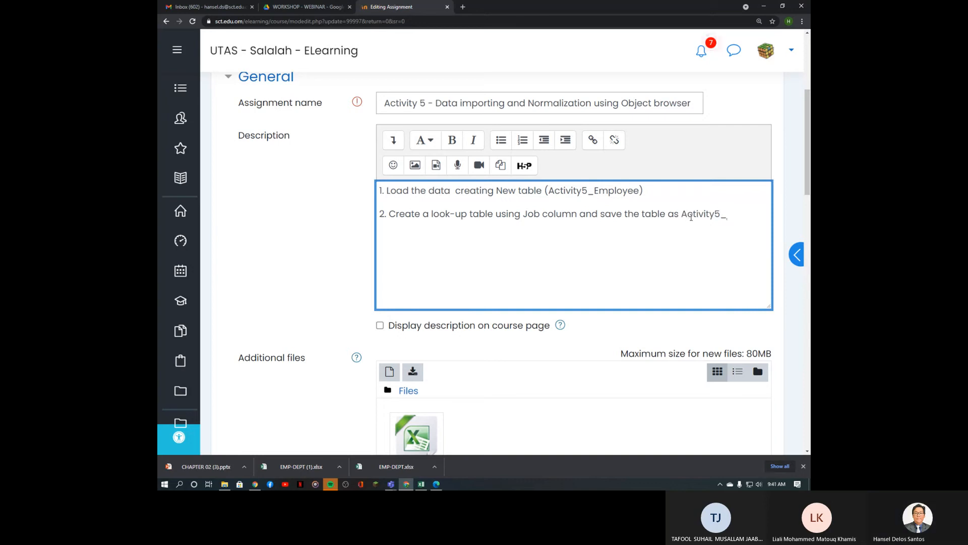
{"action": "type", "text": "job"}
Step: Add step 3, a copy of step 2 using the Dept column, saved as Activity5_Dept
{"action": "key", "text": "Return"}
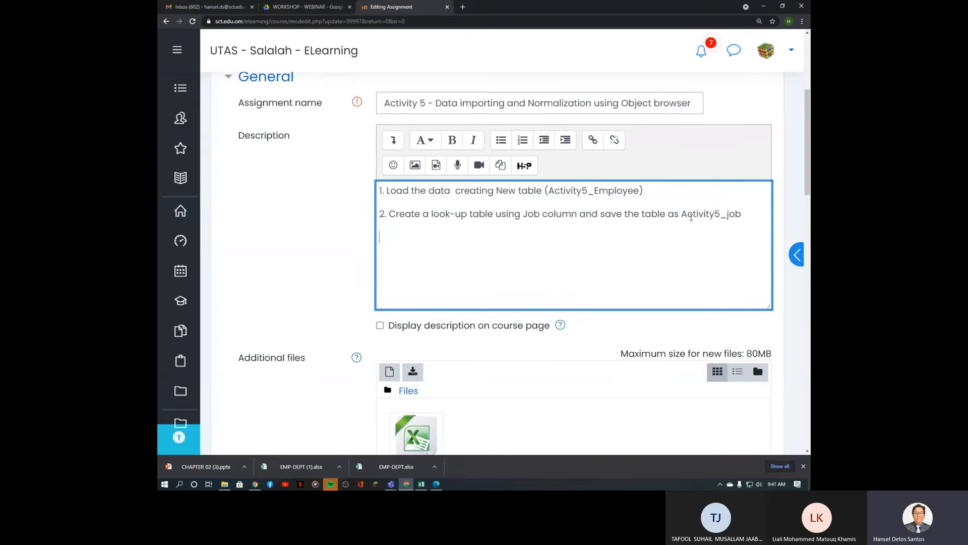
{"action": "type", "text": "3."}
{"action": "left_click", "coordinate": [744, 216]}
{"action": "left_click_drag", "start_coordinate": [742, 213], "coordinate": [390, 214]}
{"action": "key", "text": "ctrl+c"}
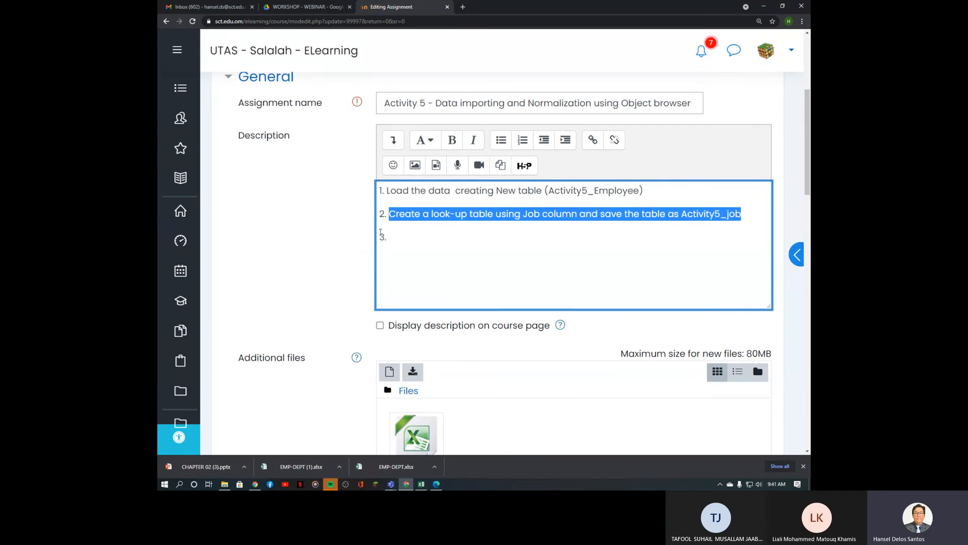
{"action": "left_click", "coordinate": [381, 234]}
{"action": "key", "text": "ctrl+v"}
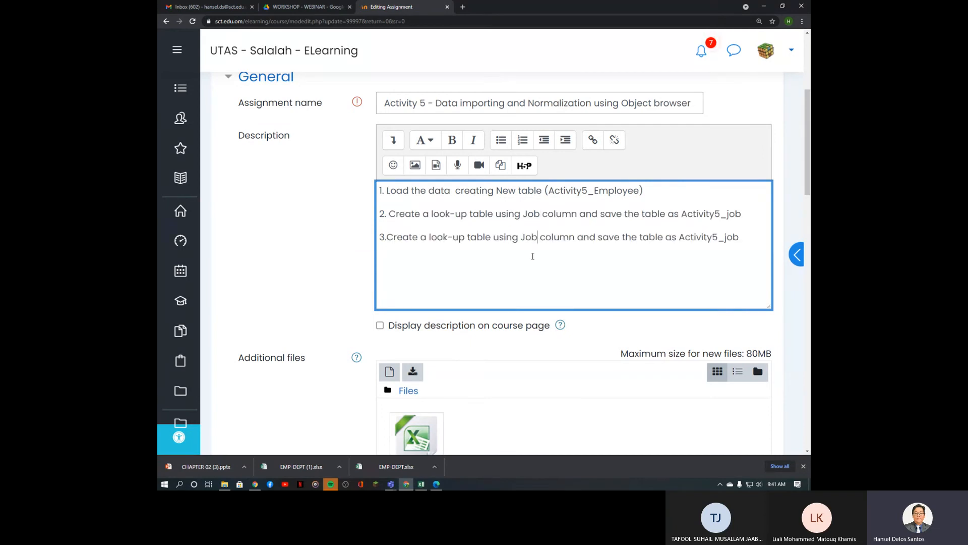
{"action": "key", "text": "BackSpace"}
{"action": "key", "text": "BackSpace"}
{"action": "key", "text": "BackSpace"}
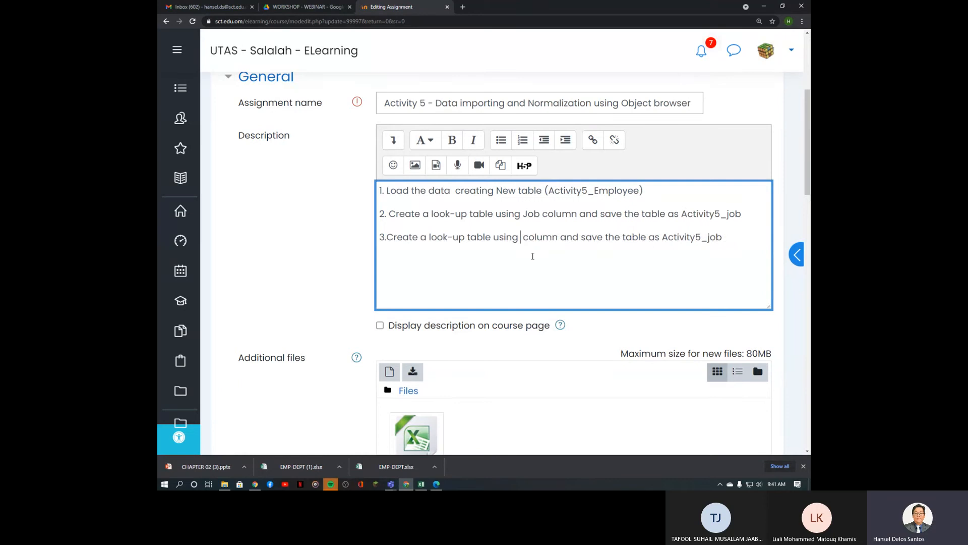
{"action": "type", "text": "Position"}
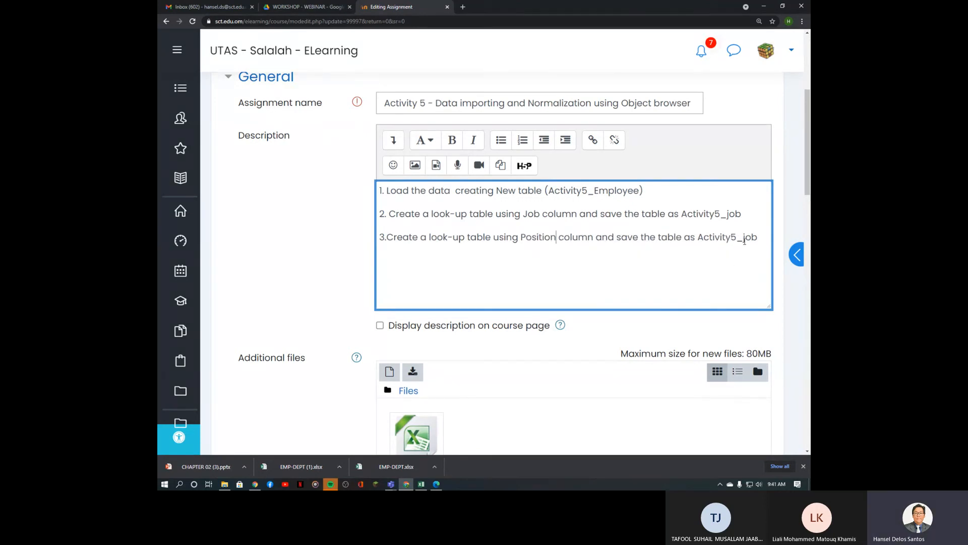
{"action": "key", "text": "BackSpace"}
{"action": "key", "text": "BackSpace"}
{"action": "key", "text": "BackSpace"}
{"action": "key", "text": "BackSpace"}
{"action": "key", "text": "BackSpace"}
{"action": "key", "text": "BackSpace"}
{"action": "key", "text": "BackSpace"}
{"action": "key", "text": "BackSpace"}
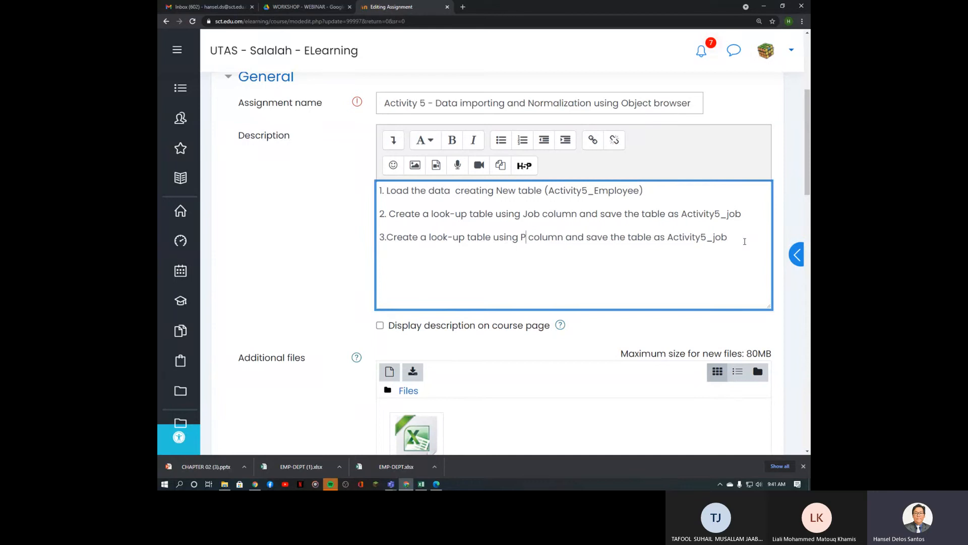
{"action": "type", "text": "Dept"}
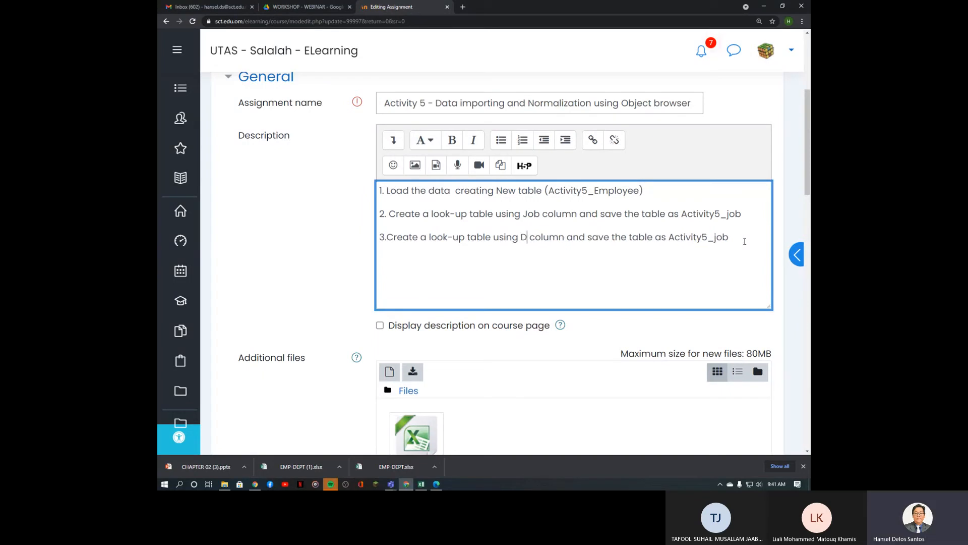
{"action": "left_click", "coordinate": [745, 239]}
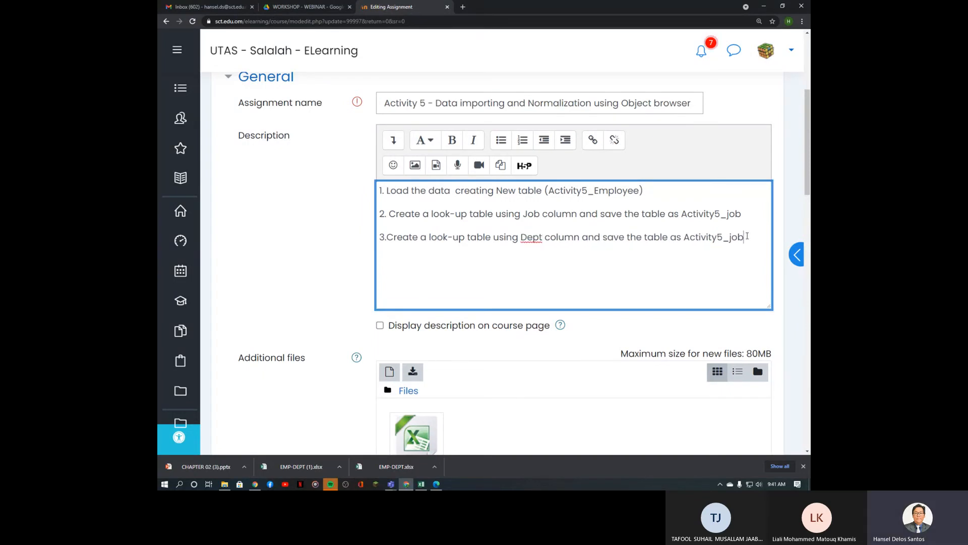
{"action": "key", "text": "BackSpace"}
{"action": "key", "text": "BackSpace"}
{"action": "key", "text": "BackSpace"}
{"action": "type", "text": "Dept"}
Step: Add step 4, the look-up table sentence using Loc, saved as Activity5_Loc
{"action": "key", "text": "Return"}
{"action": "type", "text": "4."}
{"action": "key", "text": "ctrl+v"}
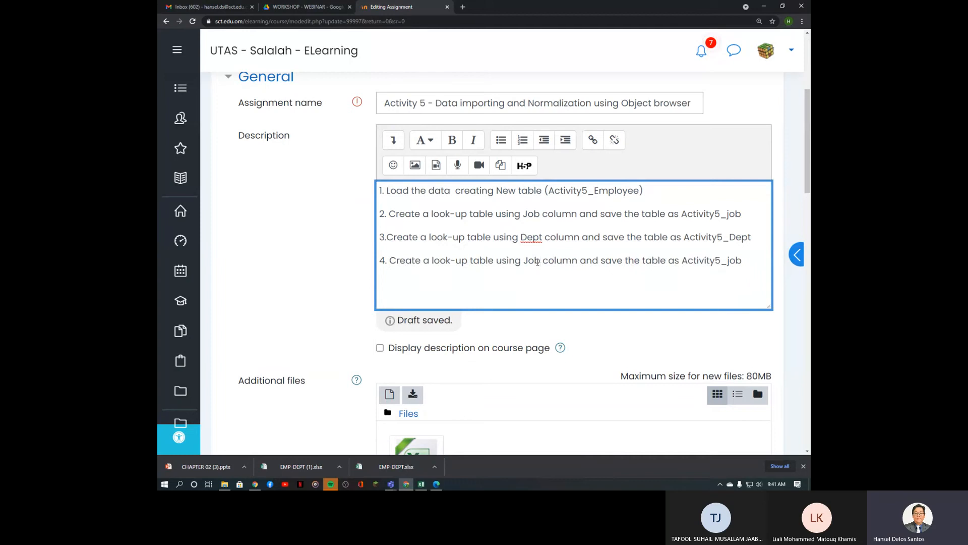
{"action": "double_click", "coordinate": [537, 261]}
{"action": "key", "text": "BackSpace"}
{"action": "type", "text": "Loc"}
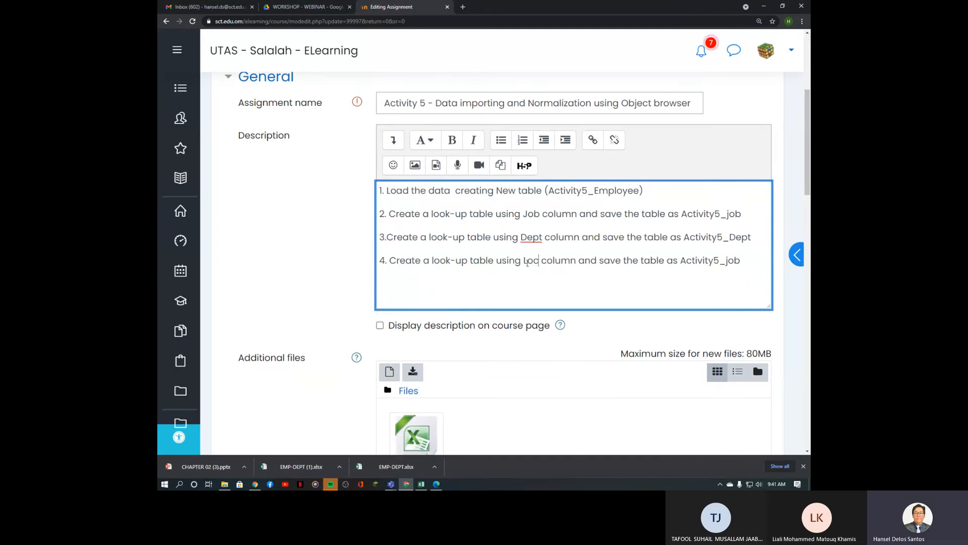
{"action": "left_click", "coordinate": [742, 262]}
{"action": "key", "text": "BackSpace"}
{"action": "key", "text": "BackSpace"}
{"action": "key", "text": "BackSpace"}
{"action": "type", "text": "Loc"}
Step: Type step 5: 'Create a unary relation type between MGR and EMPNO within', fixing the misspellings
{"action": "key", "text": "Return"}
{"action": "type", "text": "5. Create"}
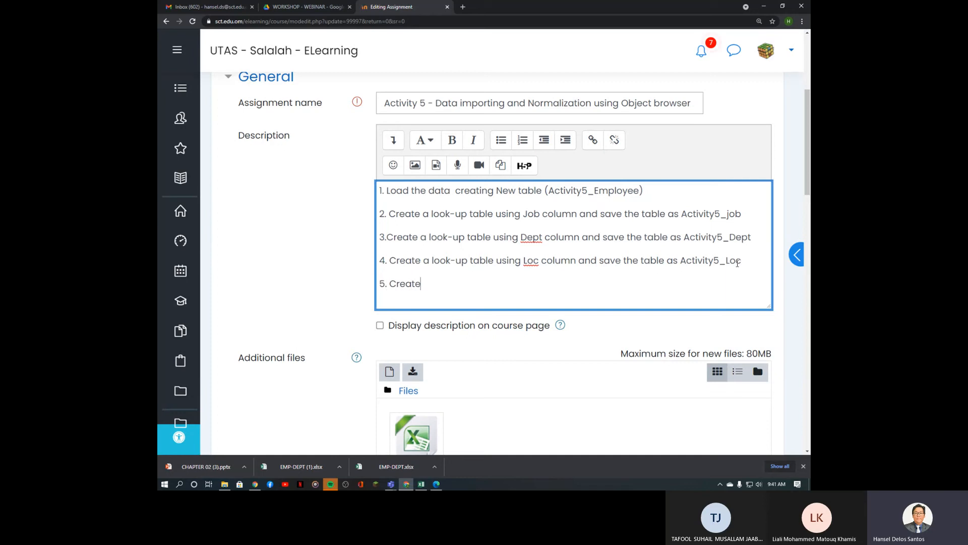
{"action": "type", "text": " a"}
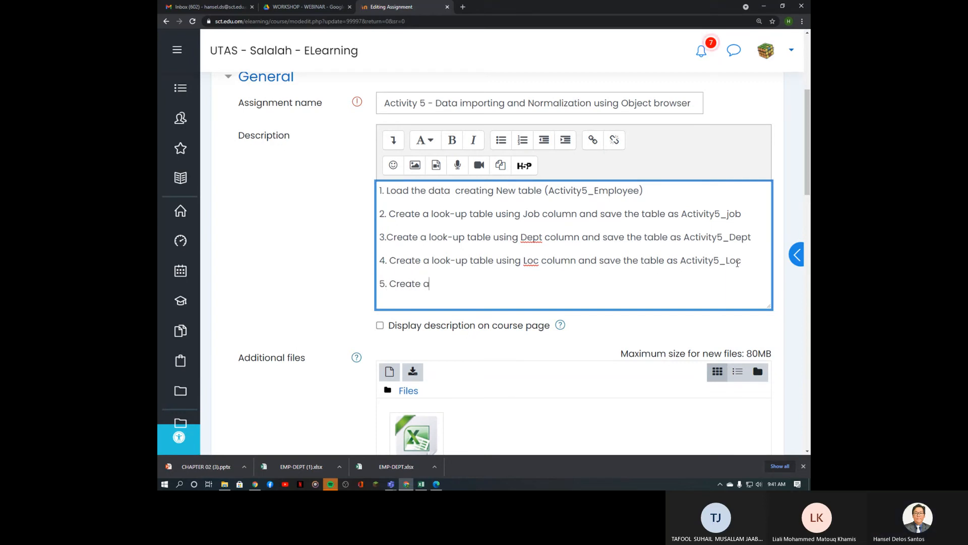
{"action": "type", "text": " numi"}
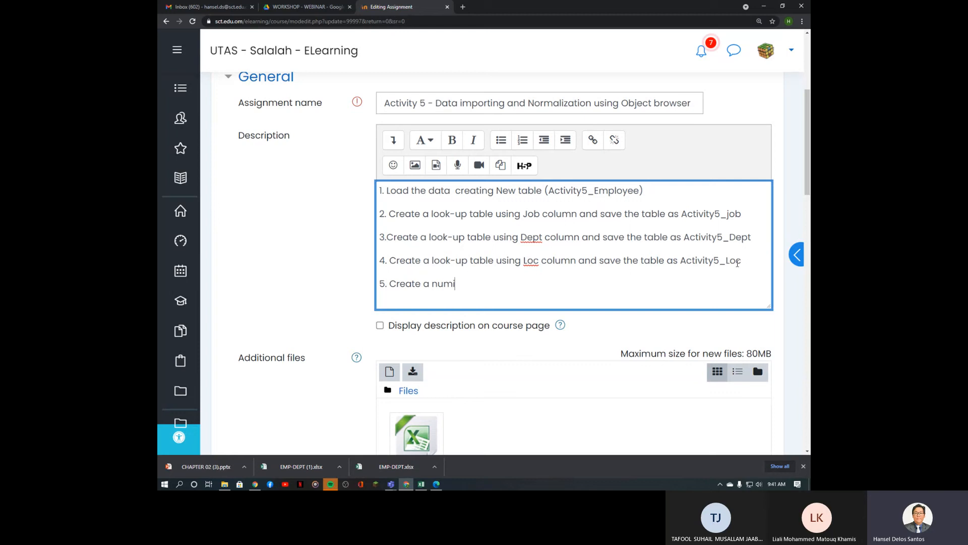
{"action": "type", "text": "ray"}
{"action": "key", "text": "BackSpace"}
{"action": "key", "text": "BackSpace"}
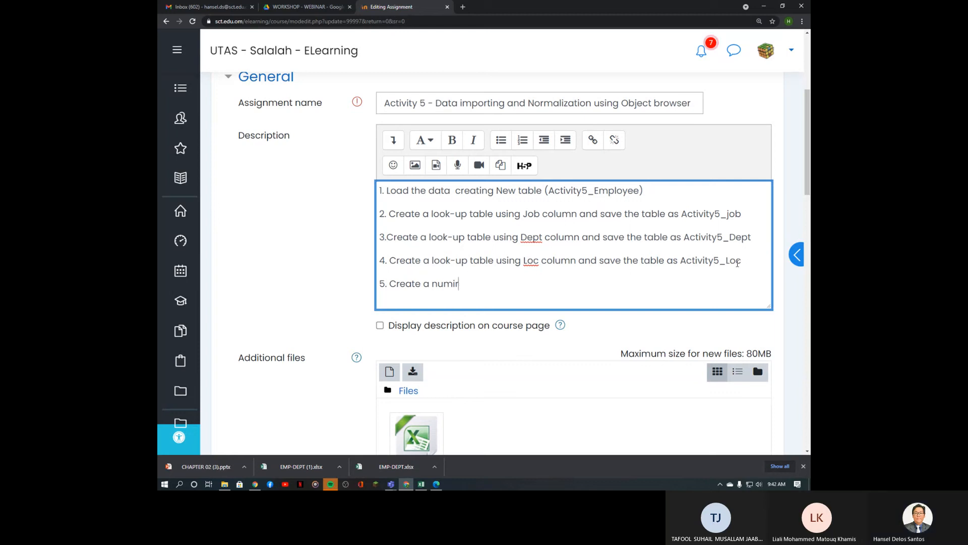
{"action": "key", "text": "BackSpace"}
{"action": "key", "text": "BackSpace"}
{"action": "key", "text": "BackSpace"}
{"action": "type", "text": "nary re"}
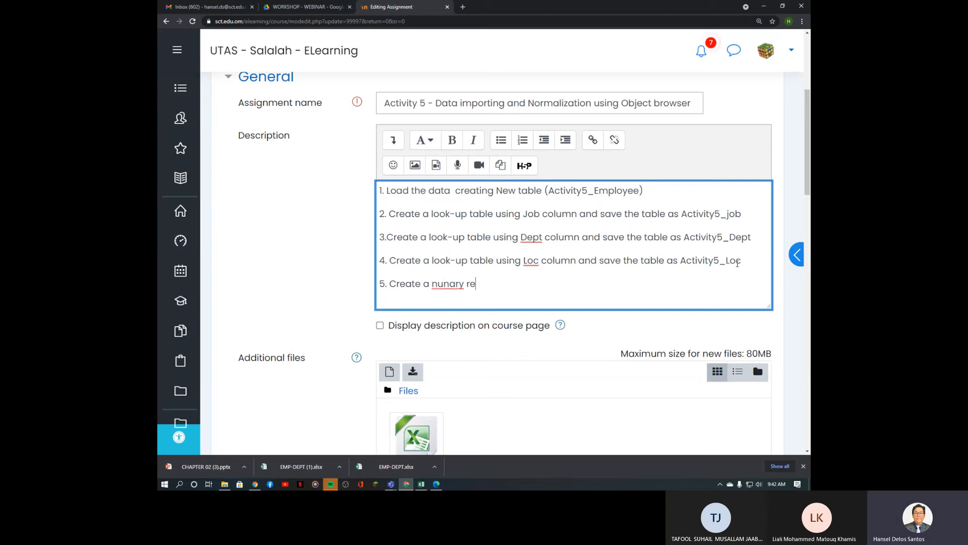
{"action": "type", "text": "lation"}
{"action": "left_click", "coordinate": [438, 284]}
{"action": "key", "text": "BackSpace"}
{"action": "type", "text": "type on"}
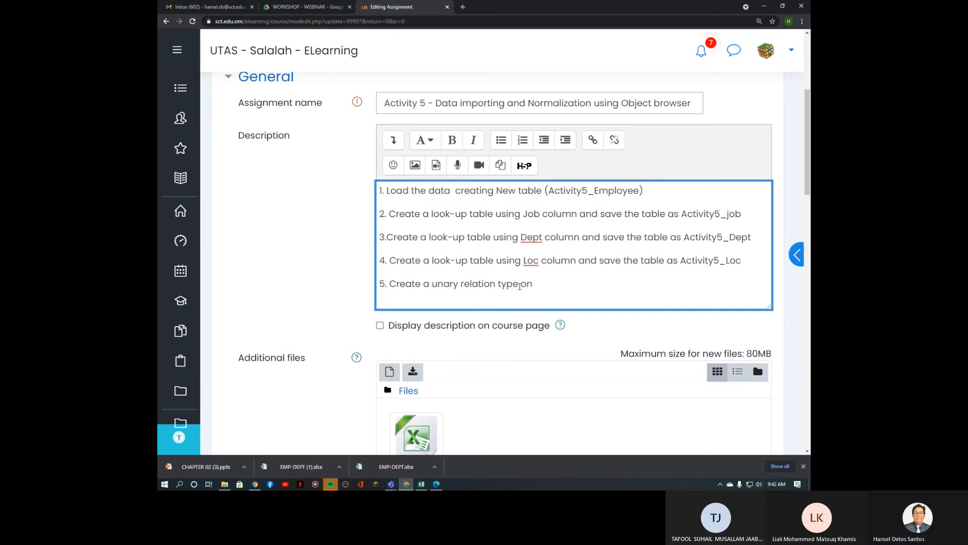
{"action": "key", "text": "BackSpace"}
{"action": "key", "text": "BackSpace"}
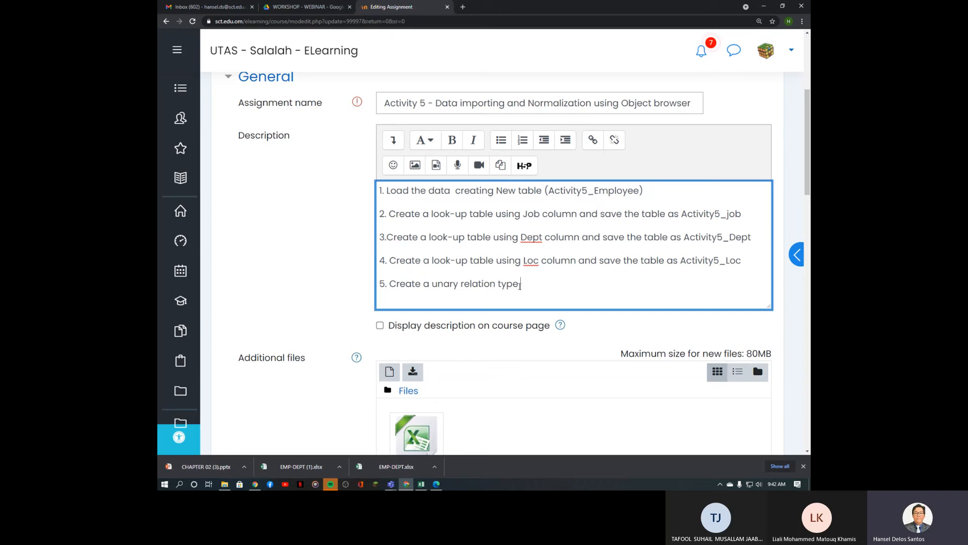
{"action": "type", "text": "between MGR and EMP"}
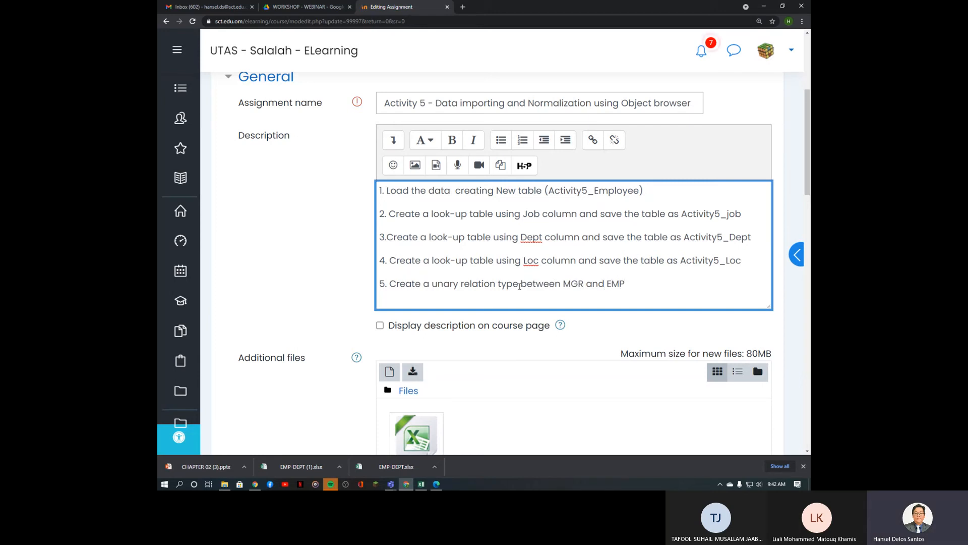
{"action": "type", "text": "NO "}
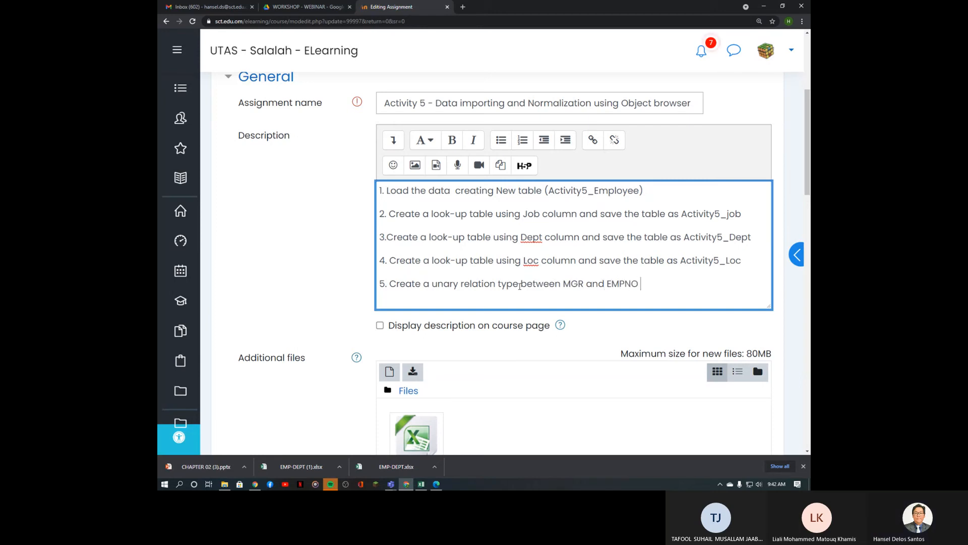
{"action": "type", "text": "within"}
Step: Finish step 5 with the copied 'Activity5_Employee table.' and start a new line
{"action": "left_click_drag", "start_coordinate": [548, 191], "coordinate": [641, 190]}
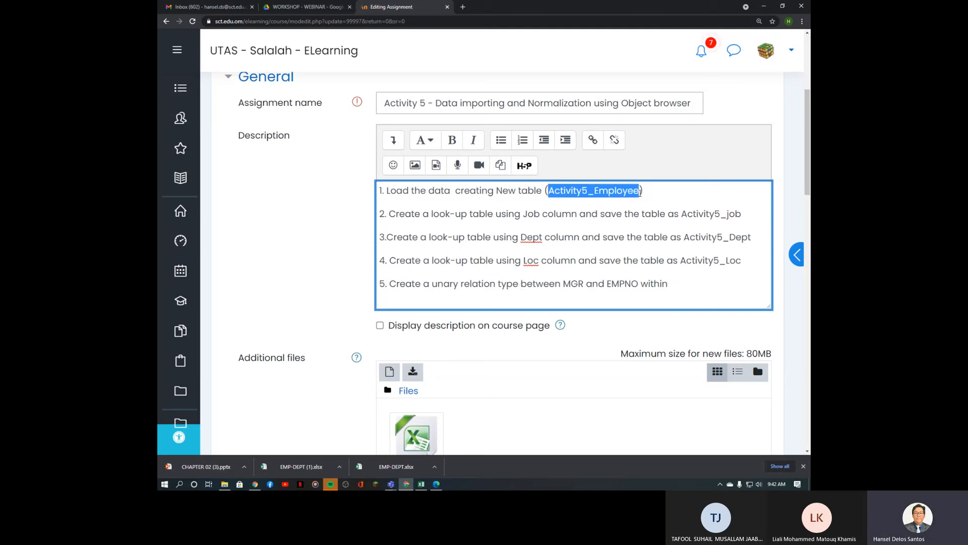
{"action": "key", "text": "ctrl+c"}
{"action": "left_click", "coordinate": [686, 290]}
{"action": "key", "text": "ctrl+v"}
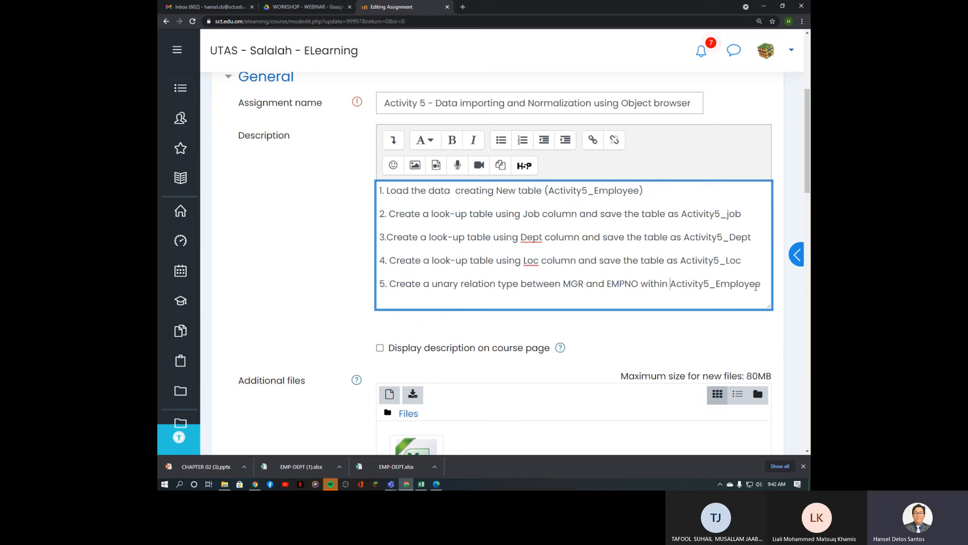
{"action": "type", "text": "tablr"}
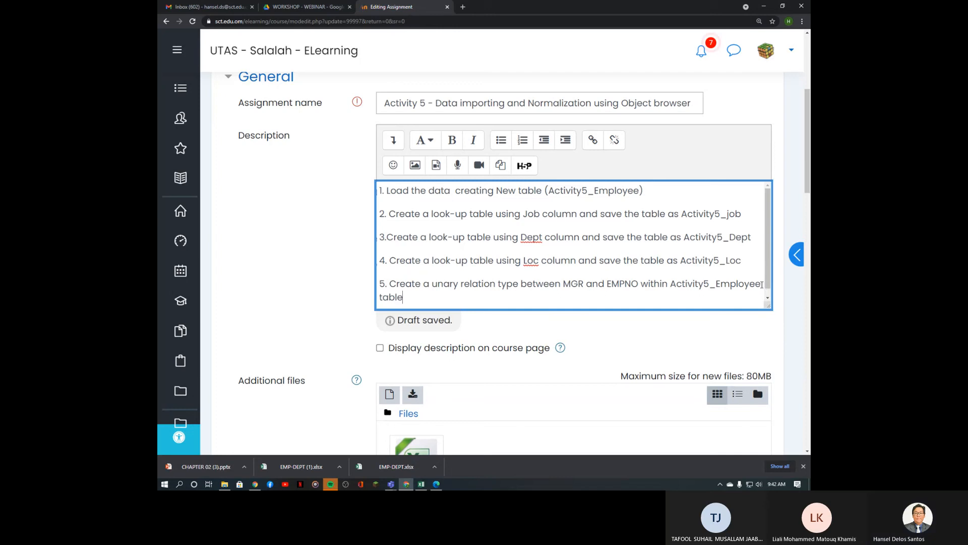
{"action": "key", "text": "BackSpace"}
{"action": "type", "text": "e."}
{"action": "key", "text": "Return"}
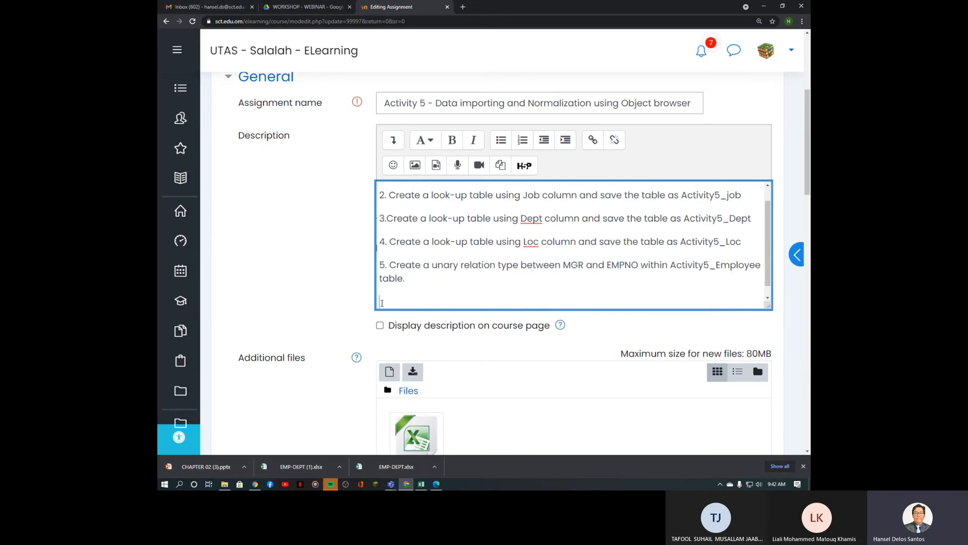
{"action": "left_click", "coordinate": [437, 484]}
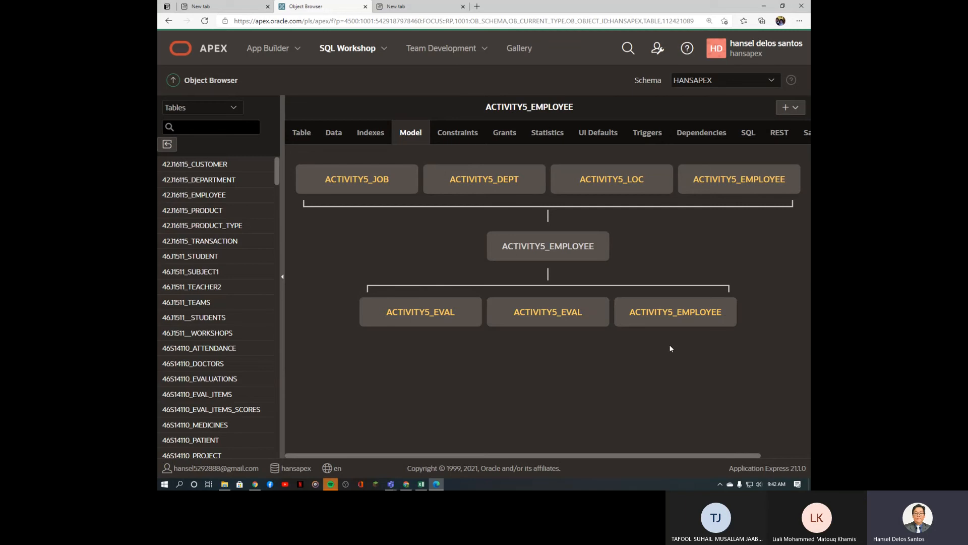
{"action": "left_click", "coordinate": [438, 485]}
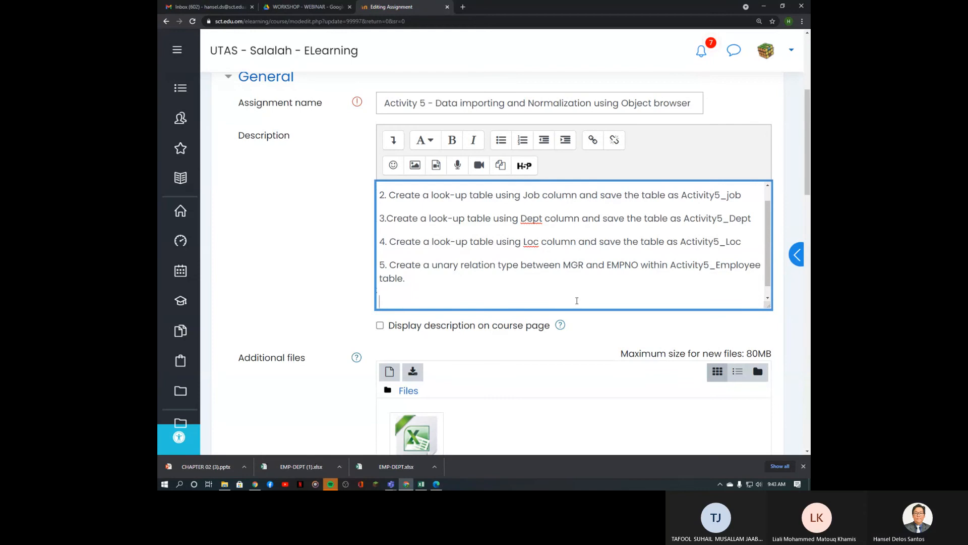
Step: Type step 6: 'Create the 3rd normal form of evaluation table using Evaluator and evaluatee'
{"action": "scroll", "coordinate": [450, 283], "scroll_direction": "down", "scroll_amount": 1}
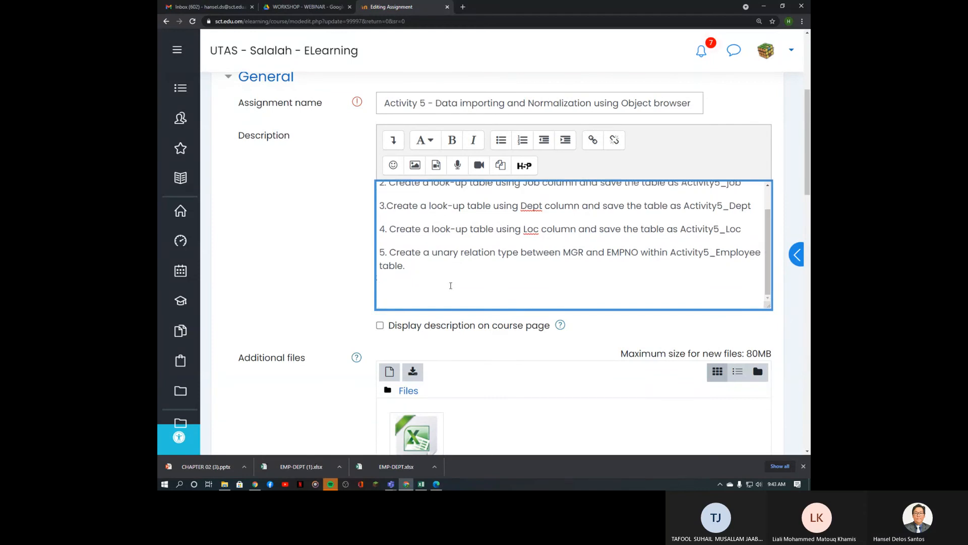
{"action": "type", "text": "6. C"}
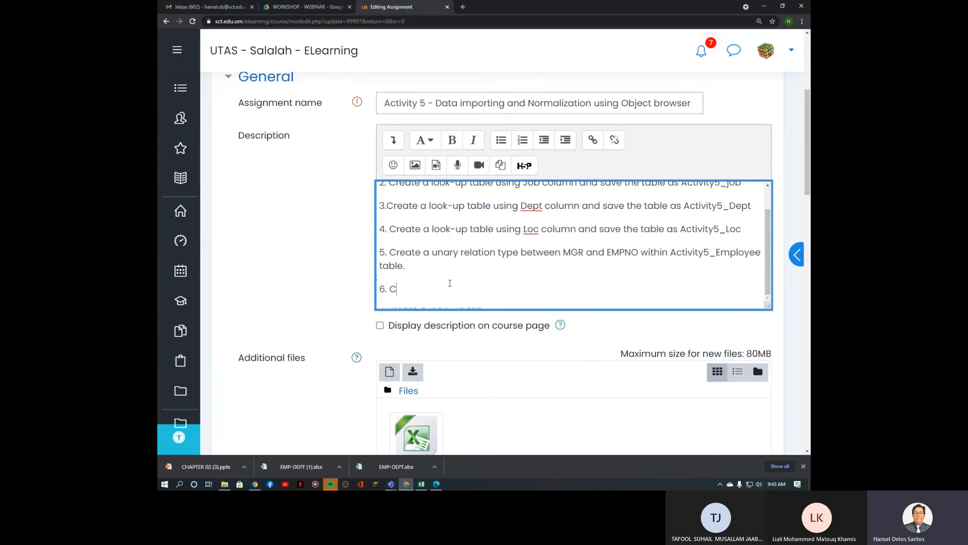
{"action": "type", "text": "reate "}
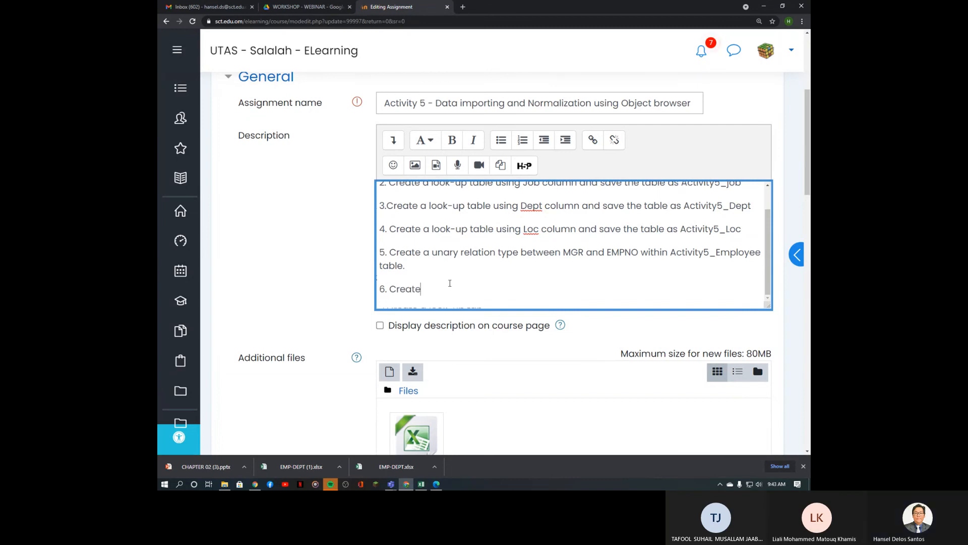
{"action": "type", "text": "the 3rd  normal"}
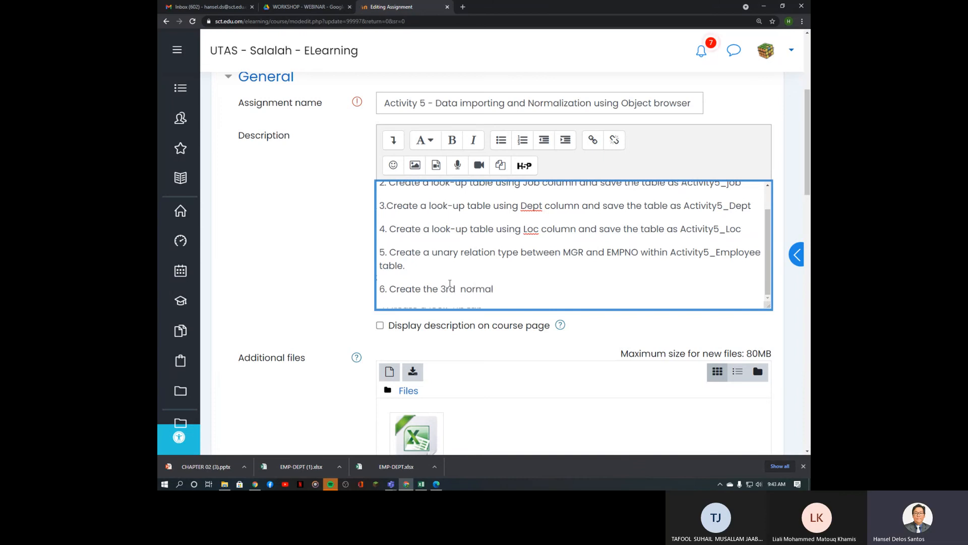
{"action": "type", "text": " form "}
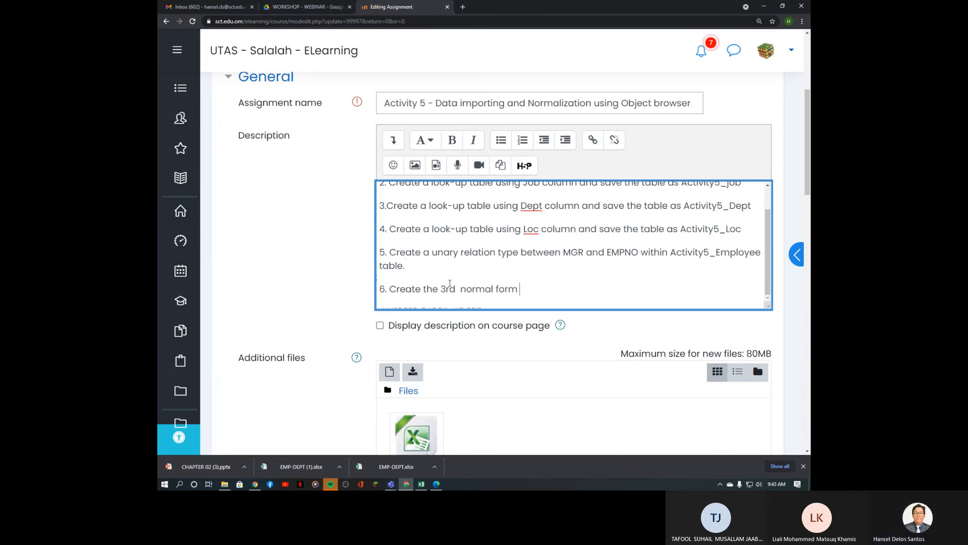
{"action": "type", "text": "of eval"}
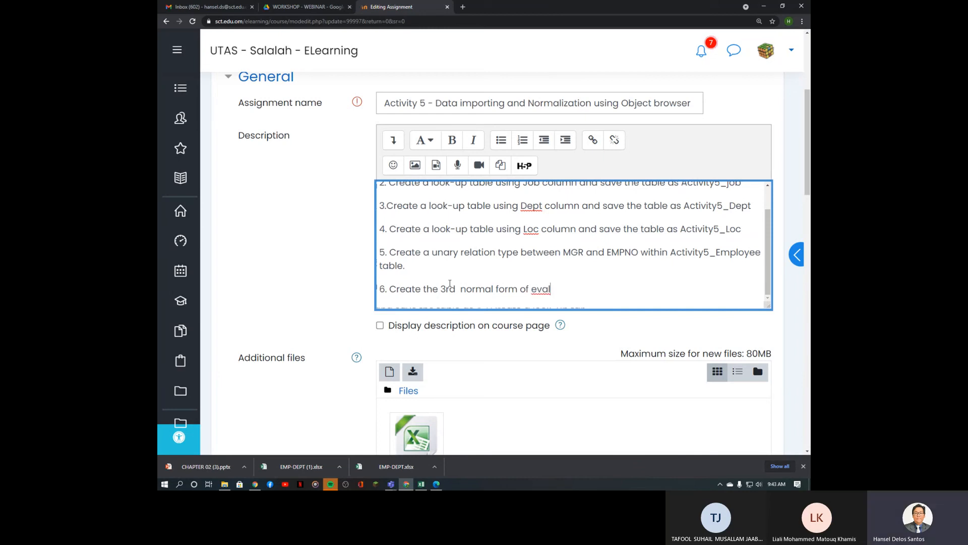
{"action": "type", "text": "tiona t"}
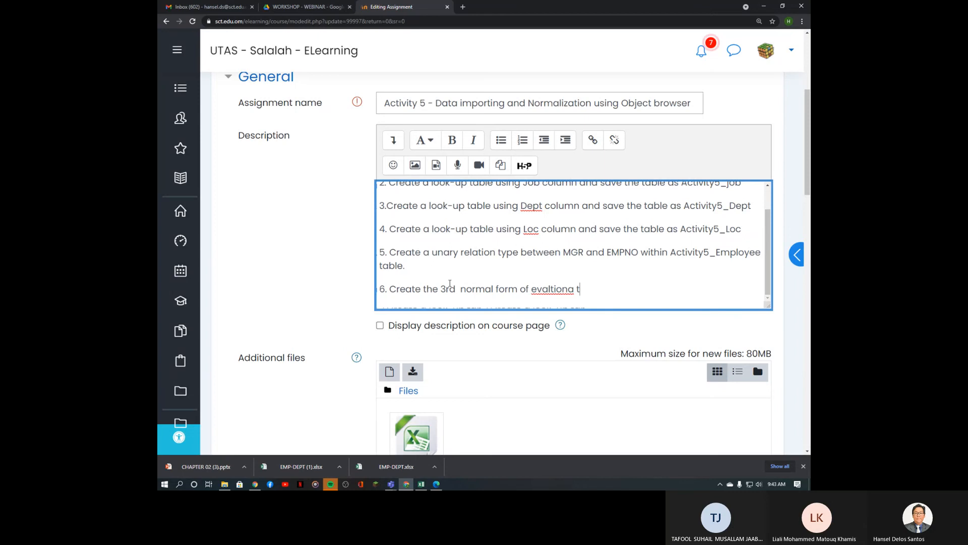
{"action": "type", "text": "able"}
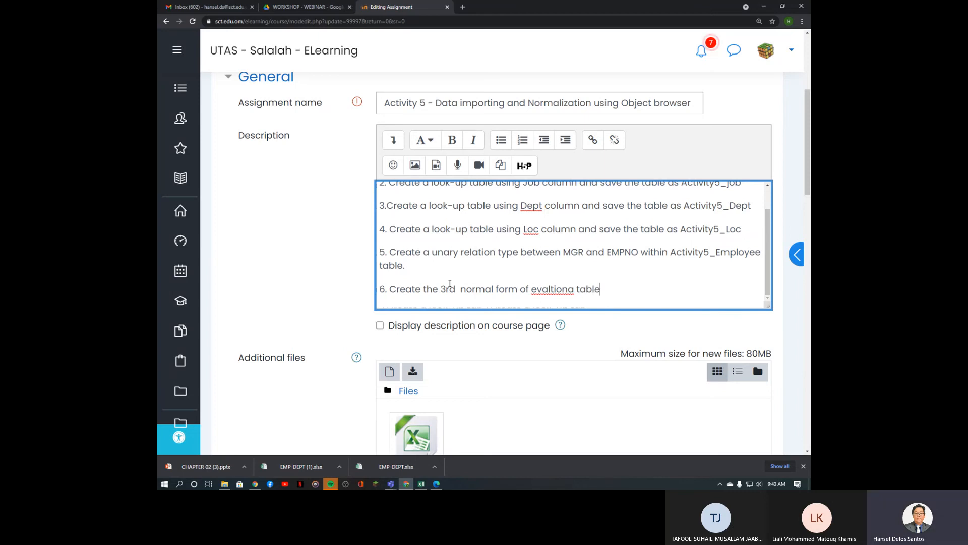
{"action": "key", "text": "Left"}
{"action": "key", "text": "Left"}
{"action": "key", "text": "Left"}
{"action": "key", "text": "Left"}
{"action": "key", "text": "BackSpace"}
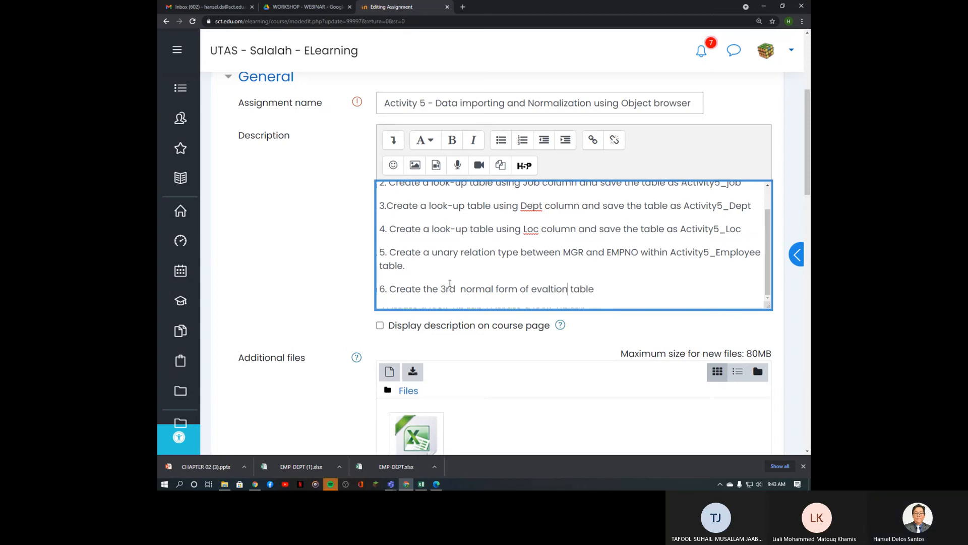
{"action": "key", "text": "Left"}
{"action": "key", "text": "Left"}
{"action": "key", "text": "Left"}
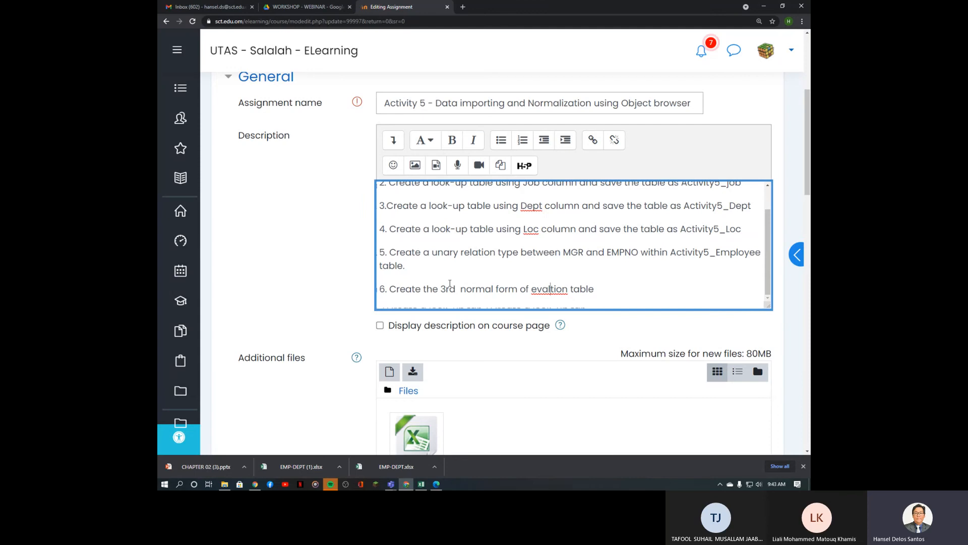
{"action": "type", "text": "uation table using"}
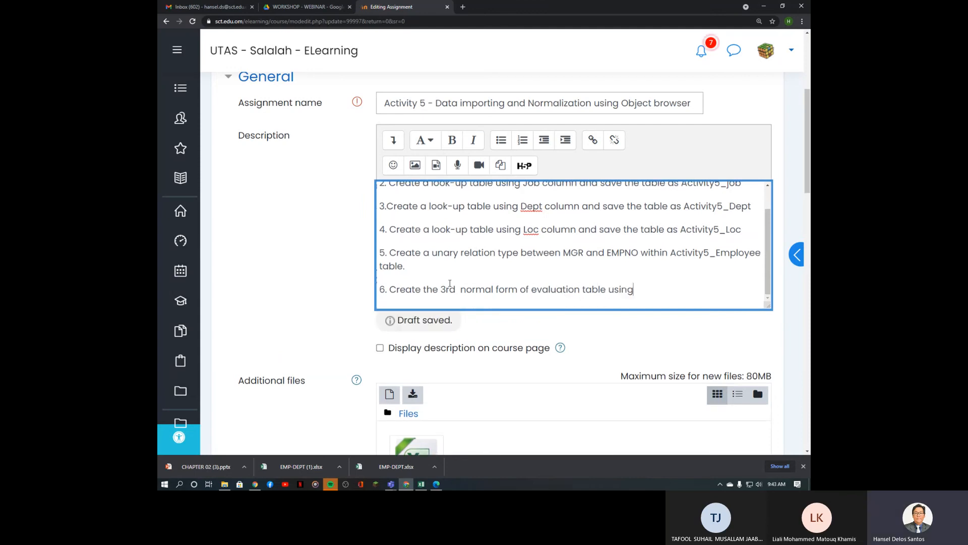
{"action": "type", "text": " Evaluato"}
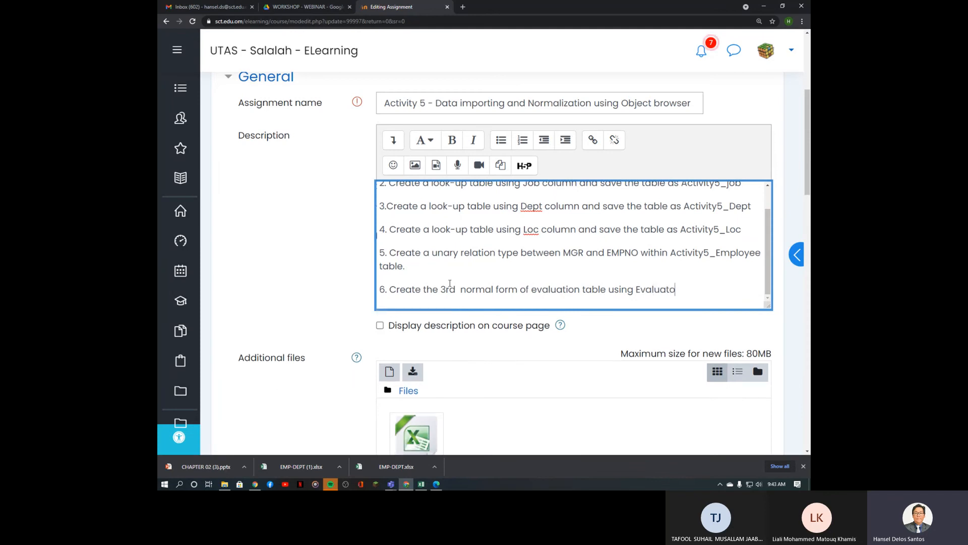
{"action": "type", "text": "r and evaluatee"}
Step: Add 'save as Activity5_' by pasting Activity5_Employee and deleting Employee
{"action": "type", "text": "save"}
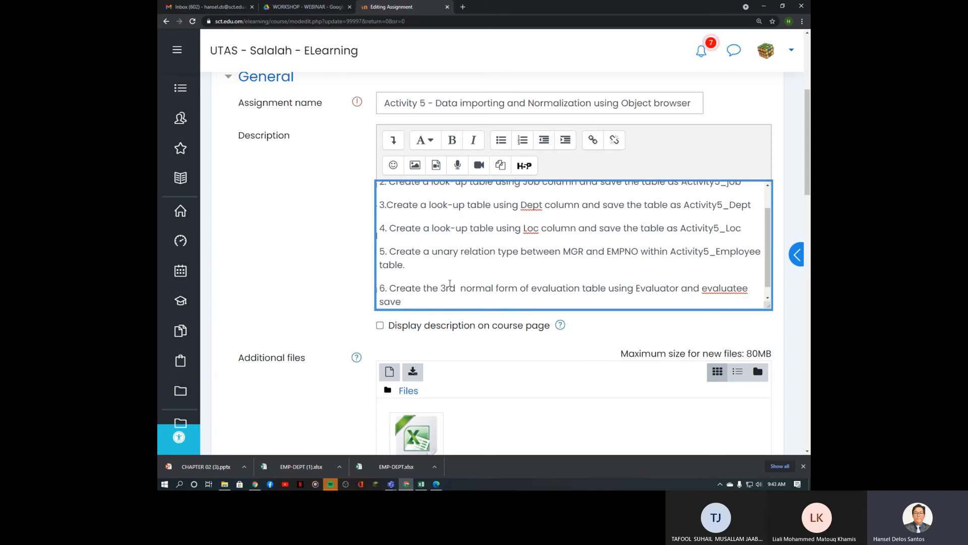
{"action": "type", "text": " as"}
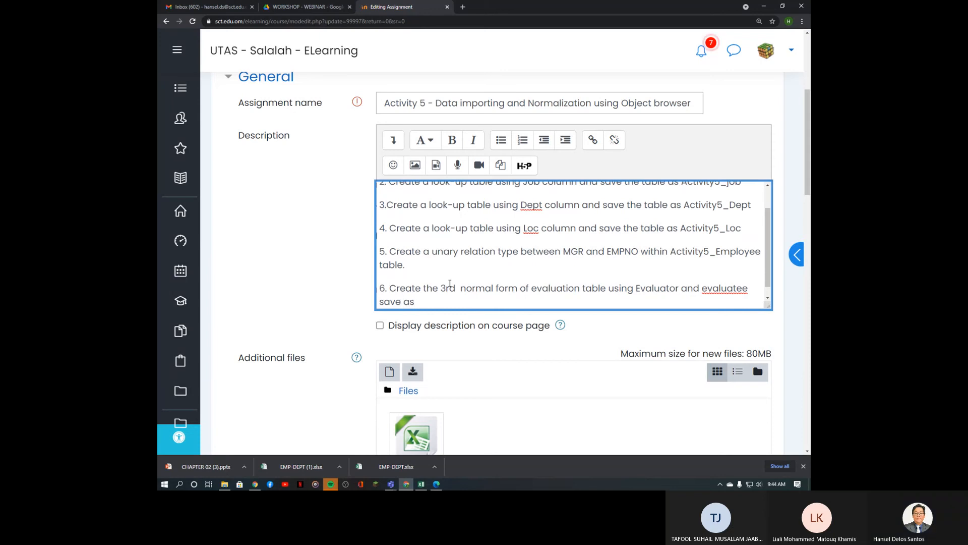
{"action": "key", "text": "ctrl+v"}
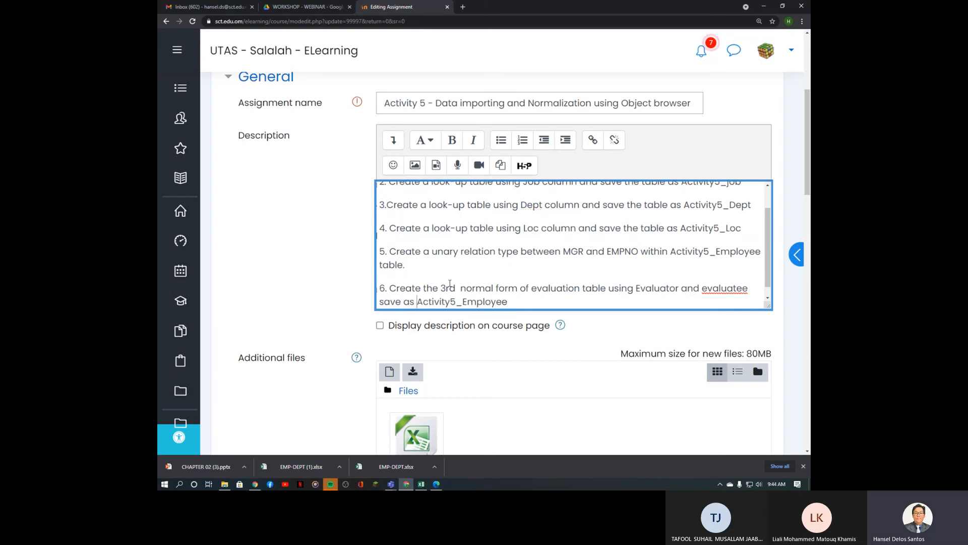
{"action": "key", "text": "Left"}
{"action": "key", "text": "Left"}
{"action": "key", "text": "Left"}
{"action": "key", "text": "Left"}
{"action": "key", "text": "Left"}
{"action": "key", "text": "Left"}
{"action": "key", "text": "Left"}
{"action": "key", "text": "Left"}
{"action": "key", "text": "Left"}
{"action": "key", "text": "Left"}
{"action": "key", "text": "Delete"}
{"action": "key", "text": "Delete"}
{"action": "key", "text": "Delete"}
{"action": "key", "text": "Delete"}
{"action": "key", "text": "Delete"}
{"action": "key", "text": "Delete"}
{"action": "key", "text": "Delete"}
{"action": "key", "text": "Delete"}
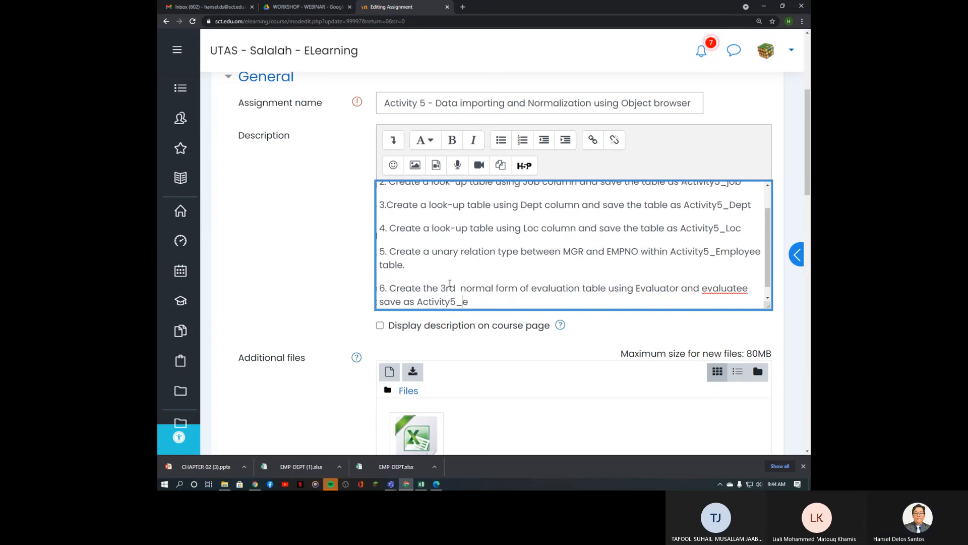
Step: Complete the table name Activity5_eval, save the assignment to the course, and return to Teams
{"action": "type", "text": "eval"}
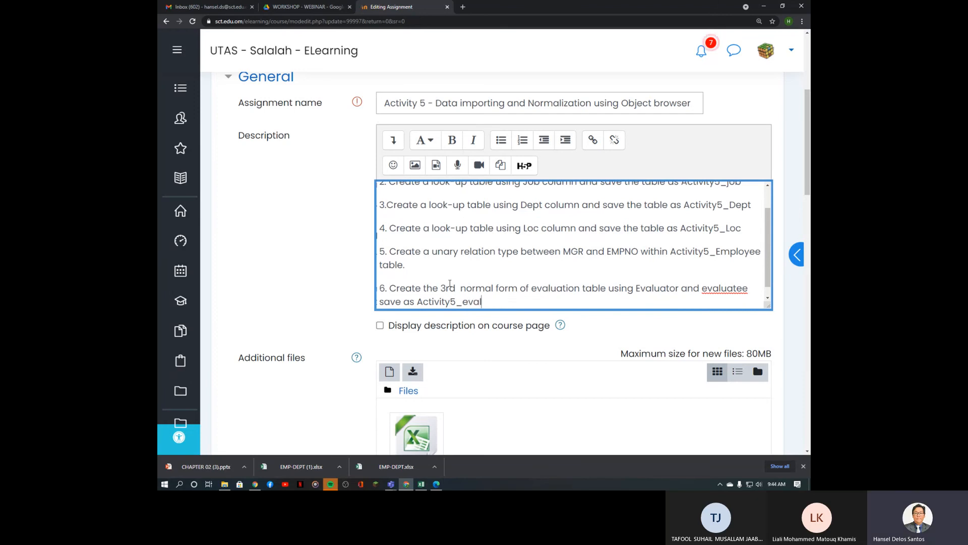
{"action": "scroll", "coordinate": [514, 261], "scroll_direction": "up", "scroll_amount": 2}
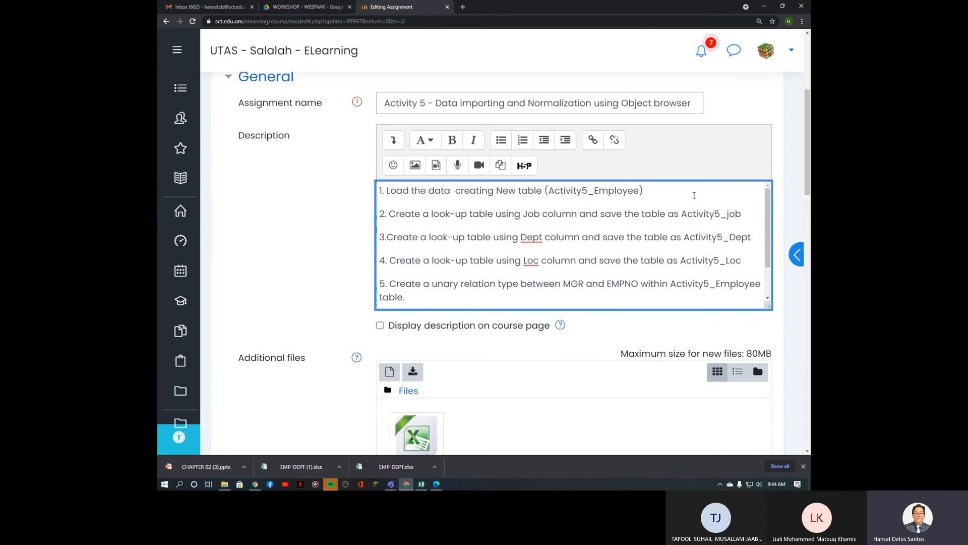
{"action": "scroll", "coordinate": [346, 218], "scroll_direction": "up", "scroll_amount": 4}
{"action": "scroll", "coordinate": [520, 257], "scroll_direction": "down", "scroll_amount": 8}
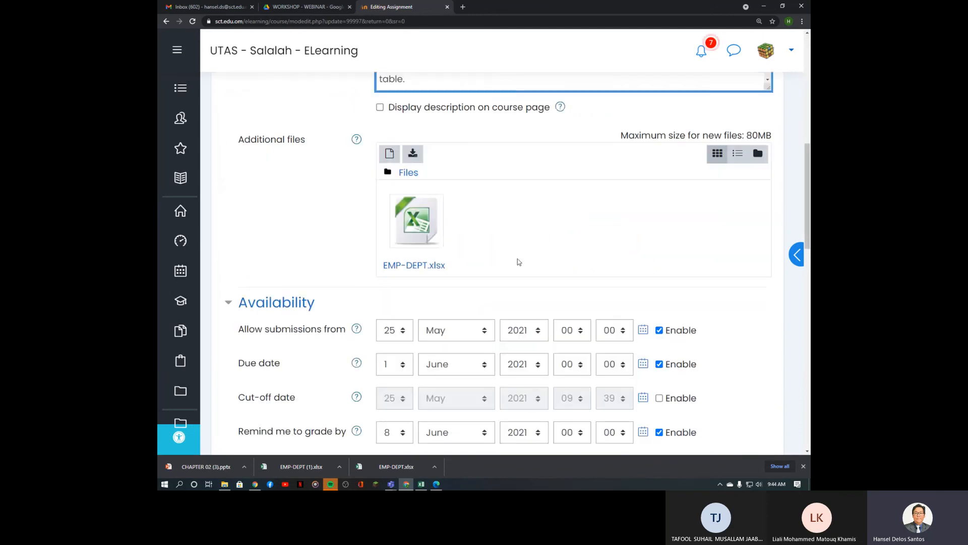
{"action": "scroll", "coordinate": [526, 226], "scroll_direction": "down", "scroll_amount": 10}
{"action": "left_click", "coordinate": [476, 334]}
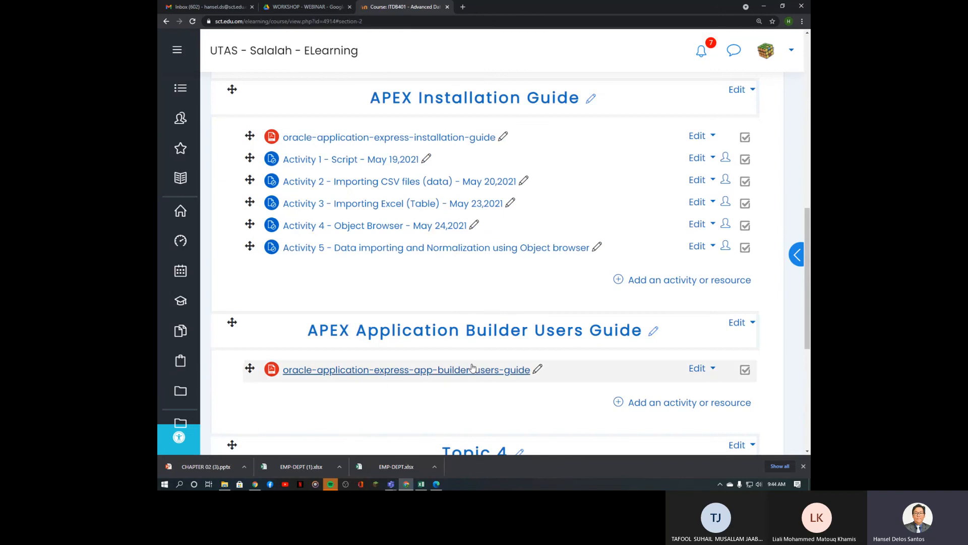
{"action": "left_click", "coordinate": [326, 448]}
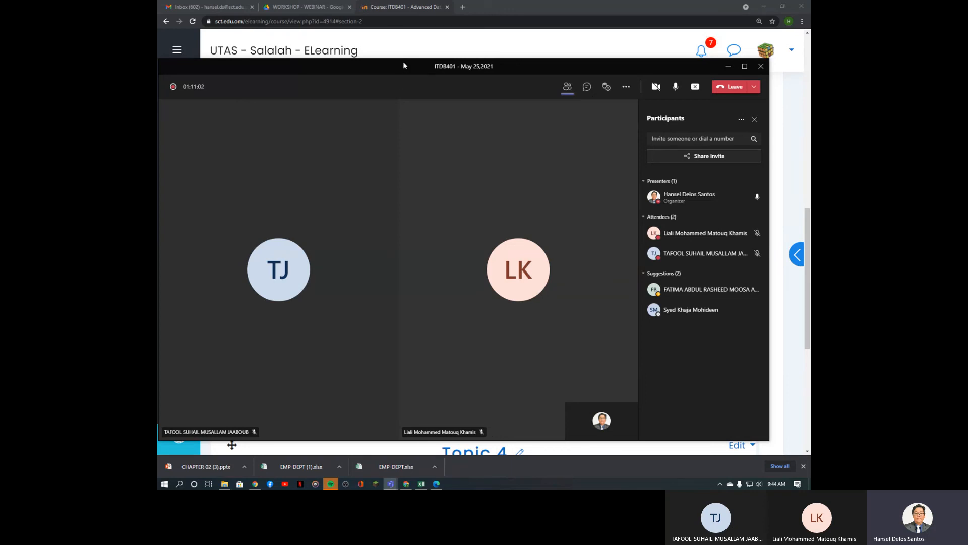
{"action": "left_click_drag", "start_coordinate": [403, 66], "coordinate": [444, 59]}
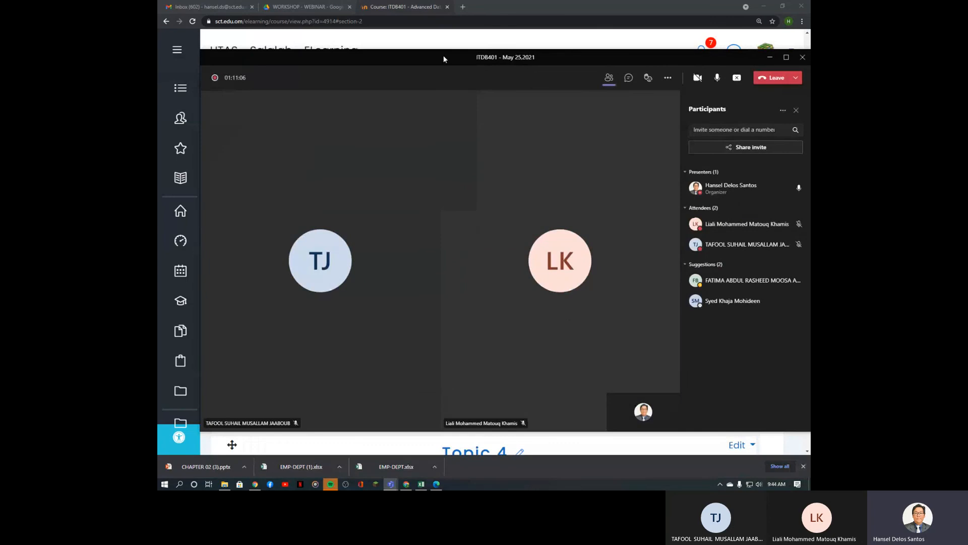
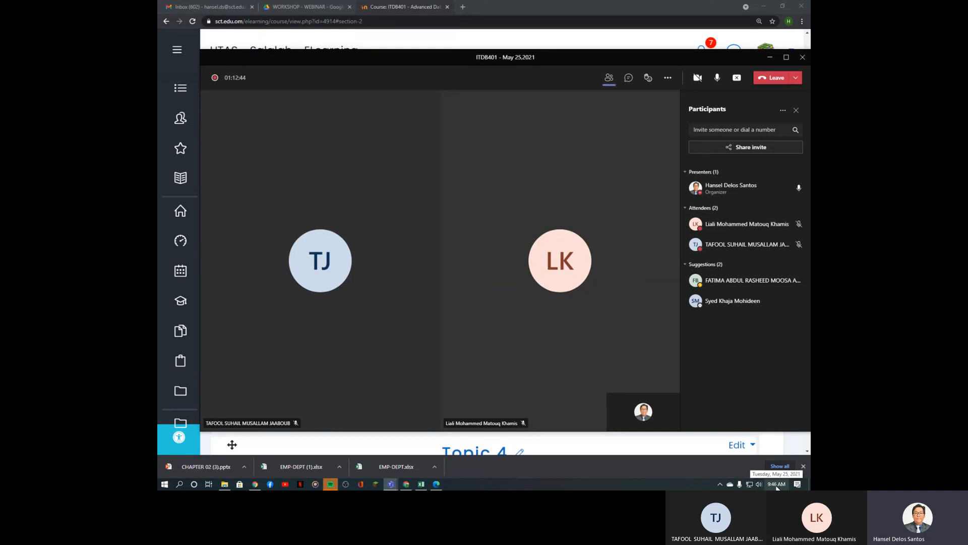
Step: Switch from the Teams meeting to the WORKSHOP - WEBINAR folder in Google Drive
{"action": "left_click", "coordinate": [293, 7]}
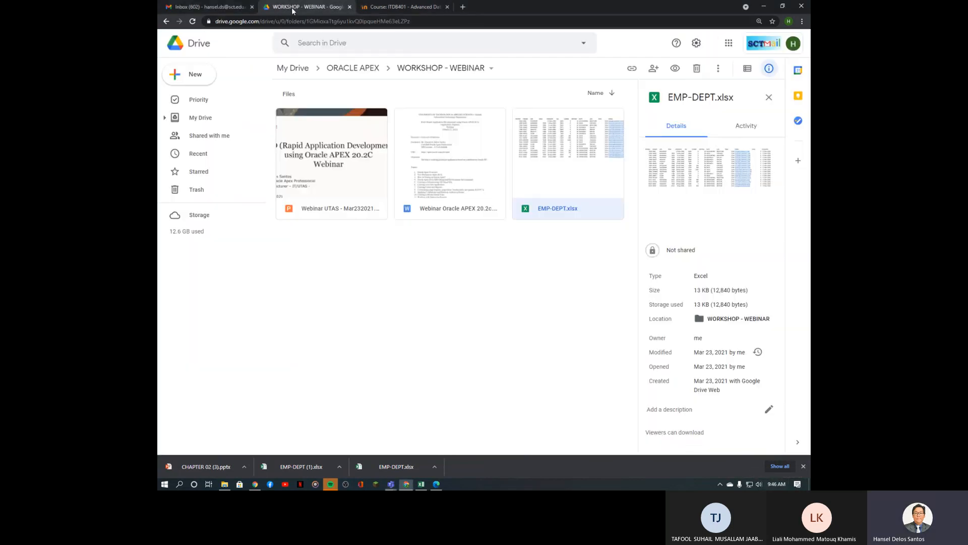
Step: Go through My Drive › AY 2020-2021 › SEMESTER 3 › COURSES into the ITDB401 folder
{"action": "left_click", "coordinate": [211, 119]}
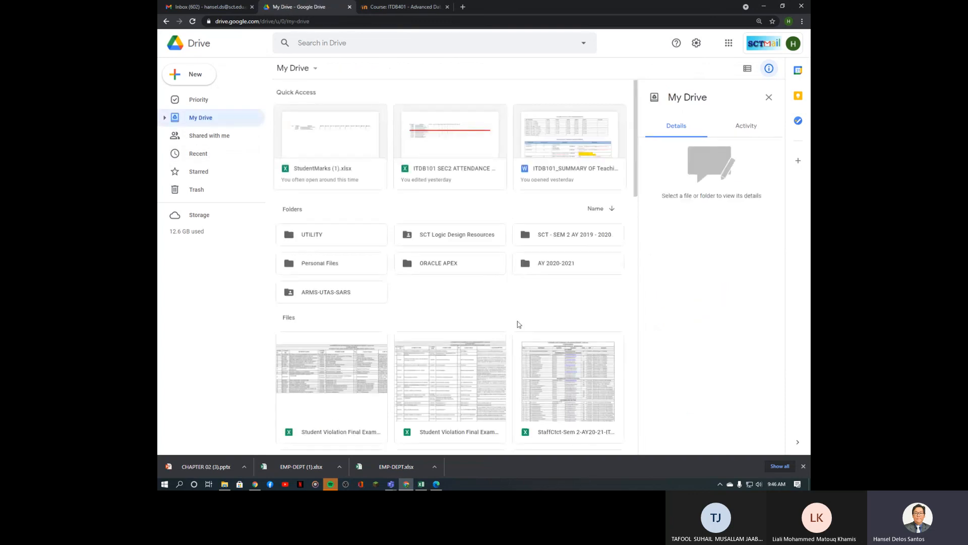
{"action": "scroll", "coordinate": [540, 308], "scroll_direction": "down", "scroll_amount": 4}
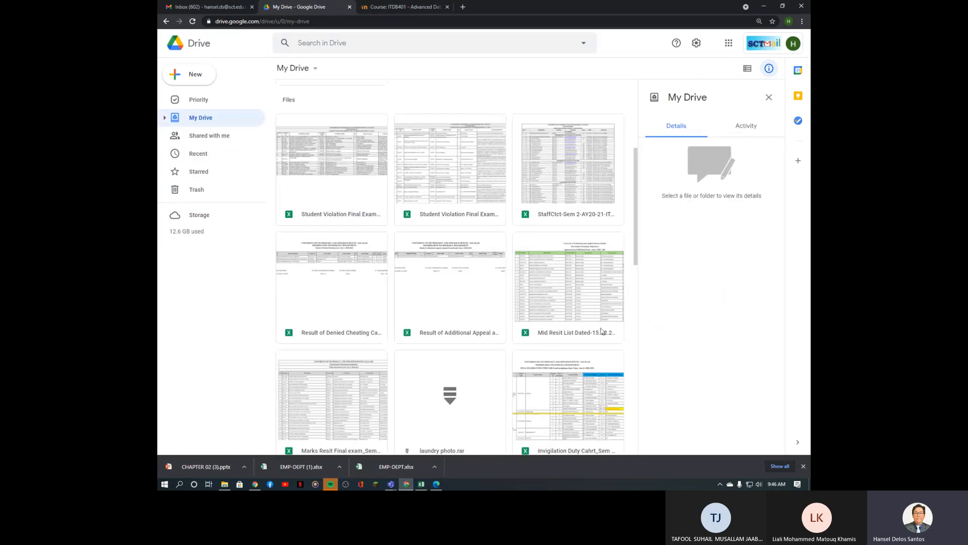
{"action": "scroll", "coordinate": [476, 355], "scroll_direction": "up", "scroll_amount": 4}
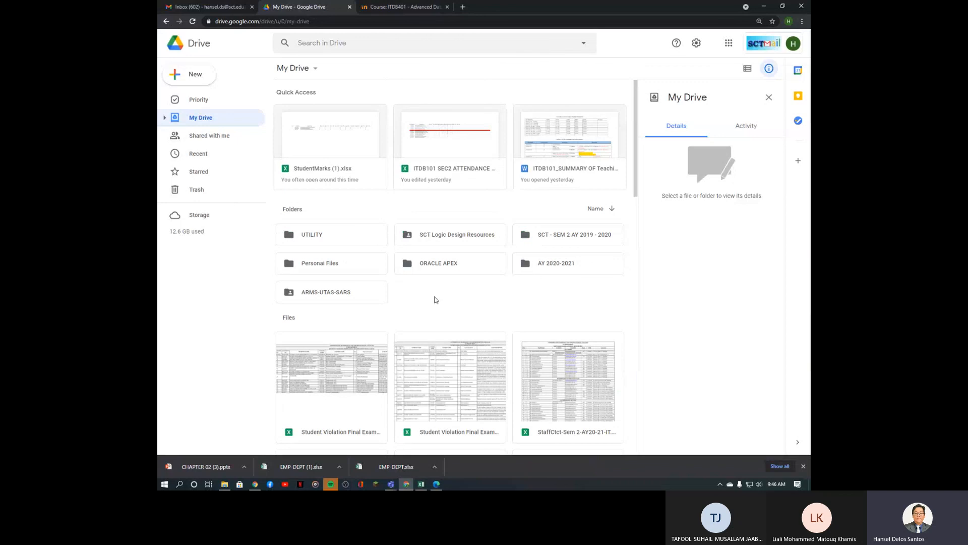
{"action": "double_click", "coordinate": [580, 272]}
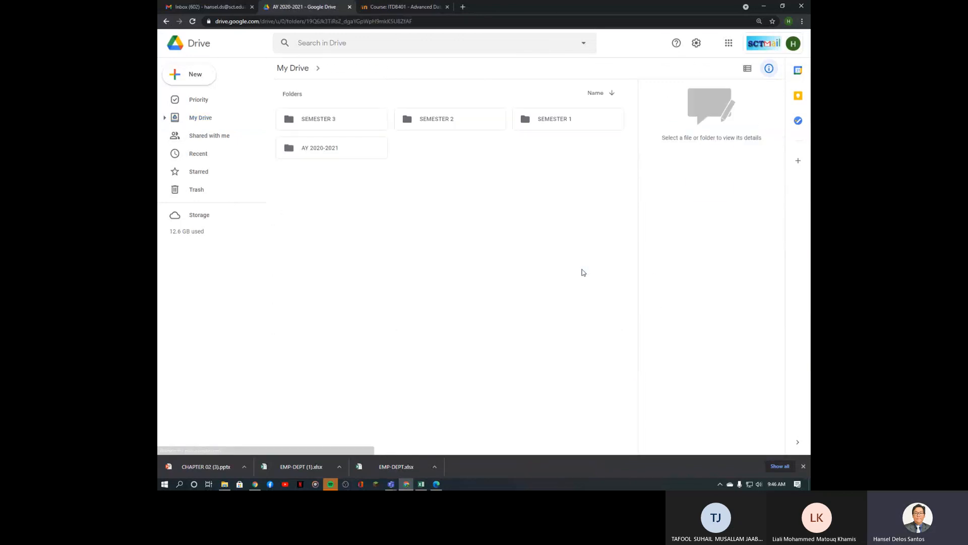
{"action": "double_click", "coordinate": [368, 126]}
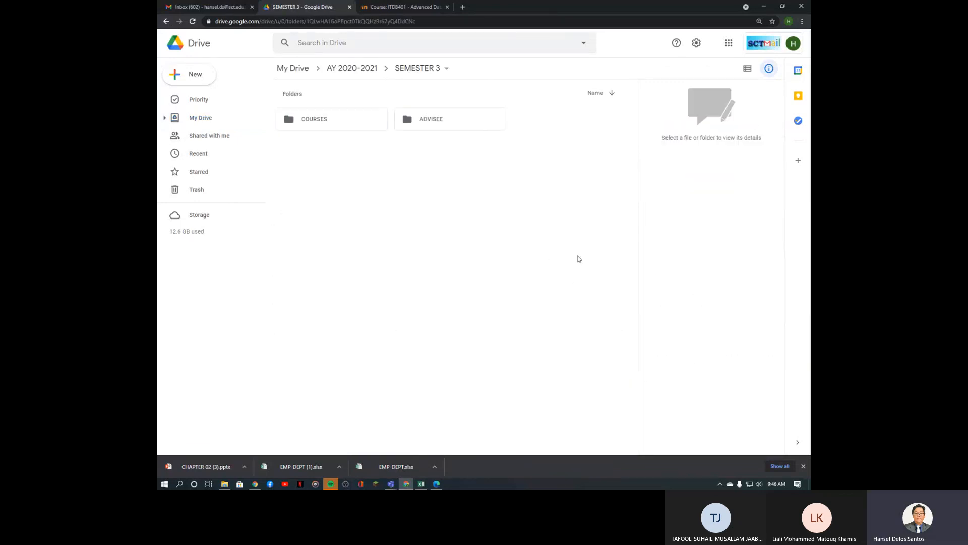
{"action": "double_click", "coordinate": [372, 128]}
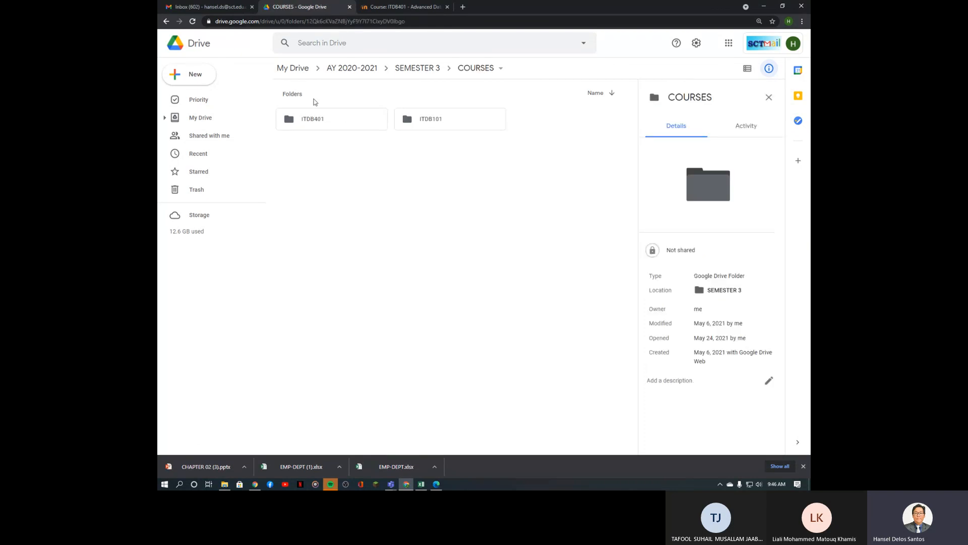
{"action": "left_click", "coordinate": [356, 126]}
{"action": "double_click", "coordinate": [355, 125]}
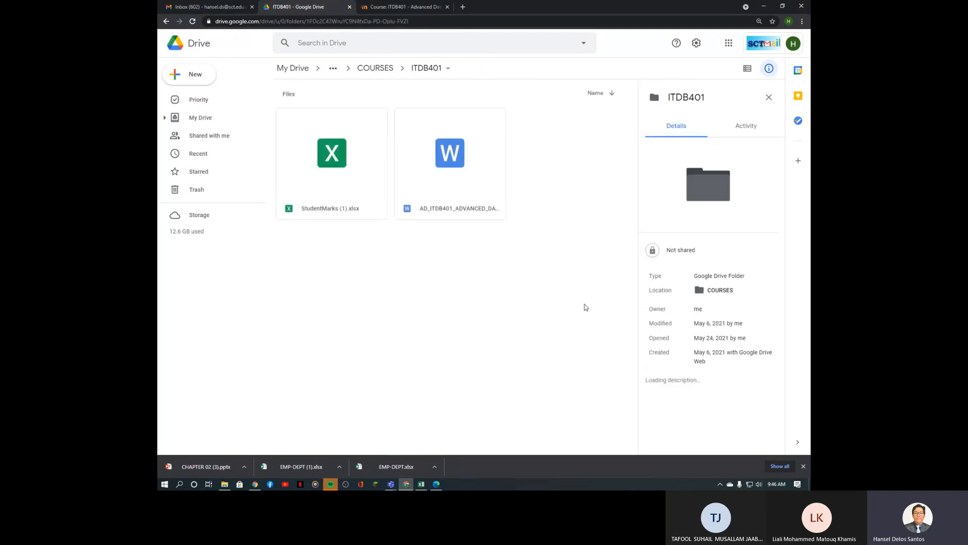
Step: In StudentMarks (1).xlsx, copy the May 24 header into N1 and change it to 5/25/2021
{"action": "double_click", "coordinate": [354, 171]}
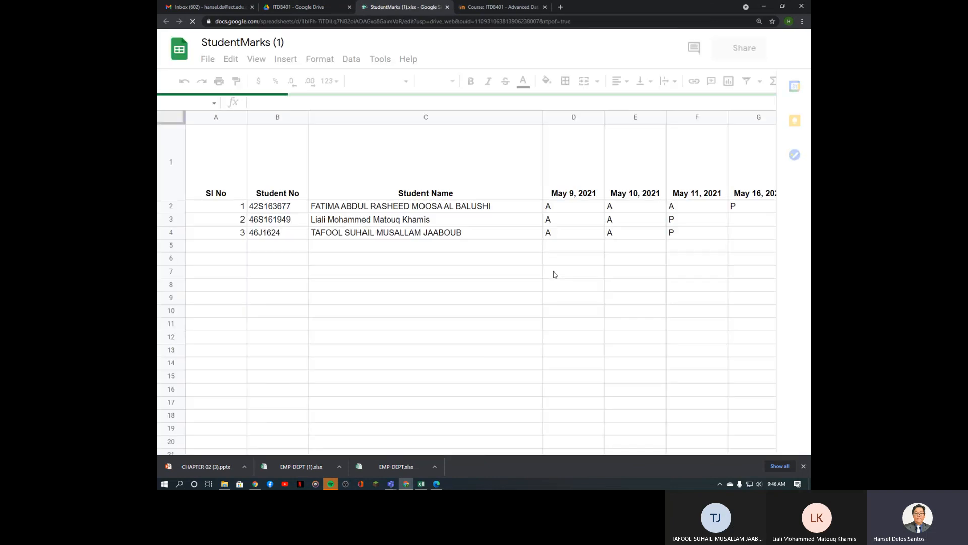
{"action": "left_click", "coordinate": [717, 195]}
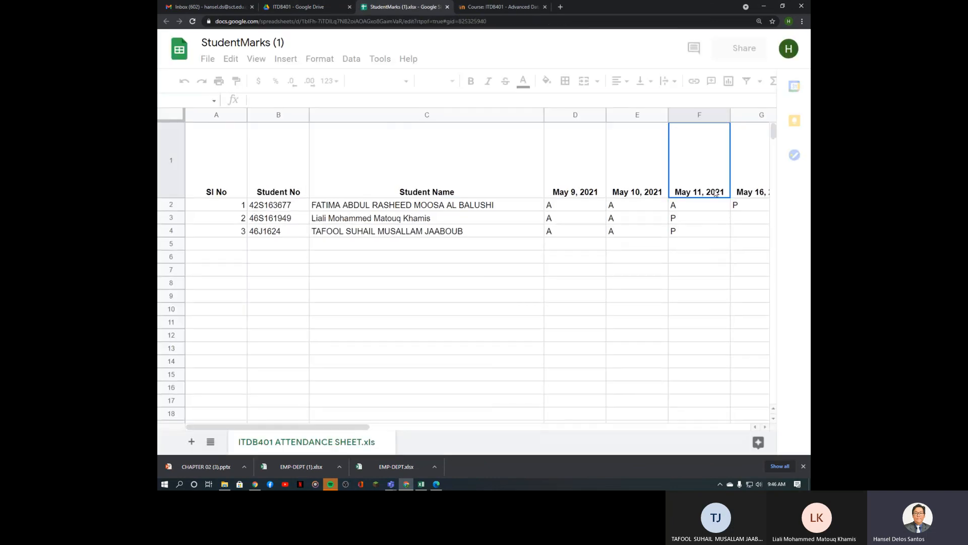
{"action": "key", "text": "Right"}
{"action": "key", "text": "Right"}
{"action": "key", "text": "Right"}
{"action": "key", "text": "Right"}
{"action": "key", "text": "Right"}
{"action": "key", "text": "Right"}
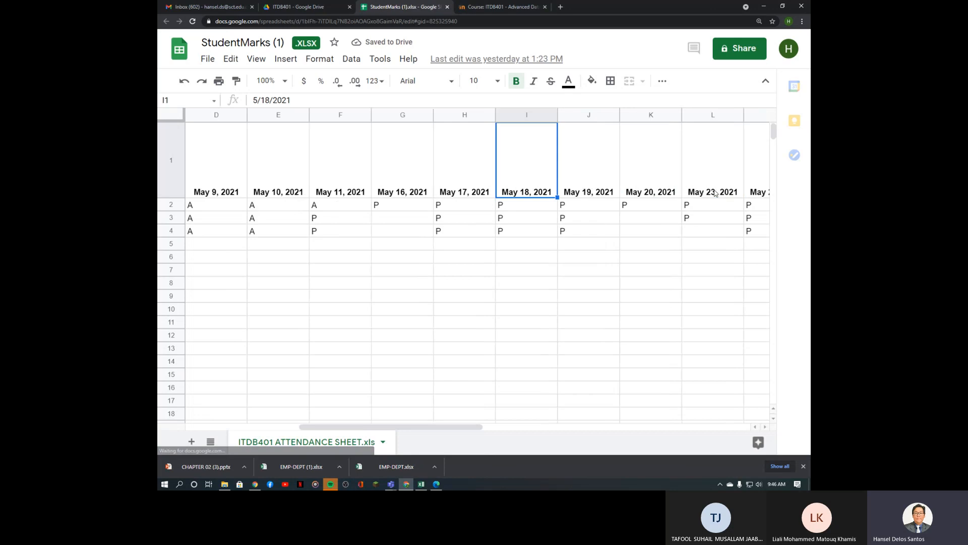
{"action": "key", "text": "Right"}
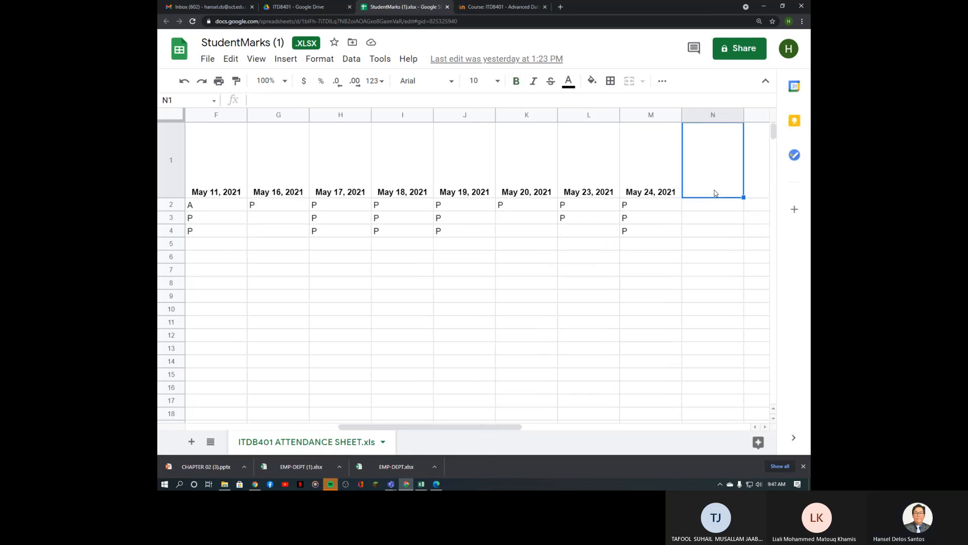
{"action": "key", "text": "Left"}
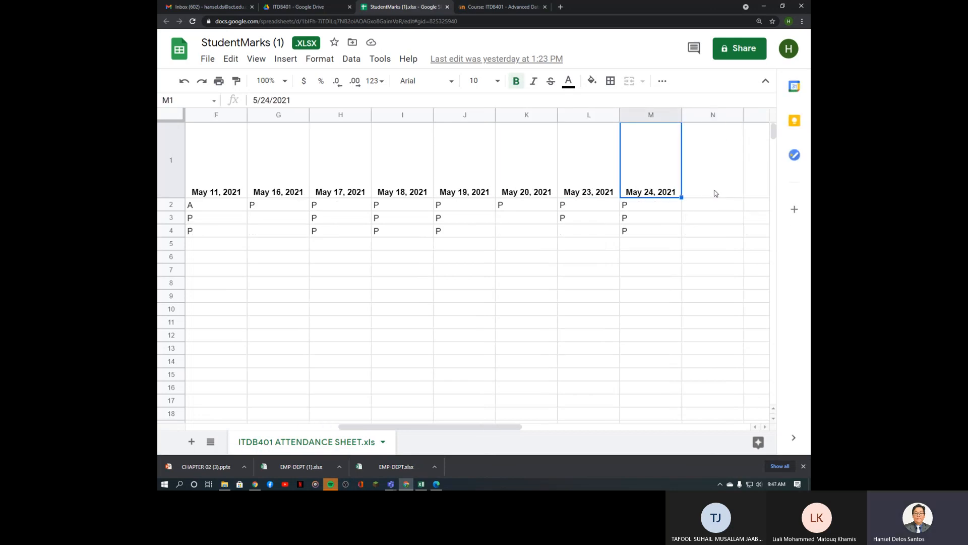
{"action": "key", "text": "ctrl+c"}
{"action": "key", "text": "Right"}
{"action": "key", "text": "ctrl+v"}
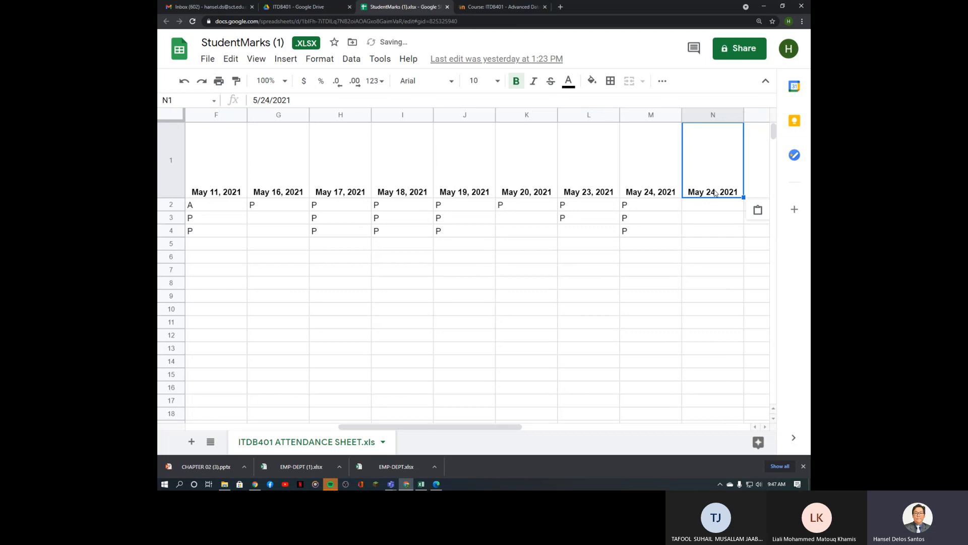
{"action": "key", "text": "Down"}
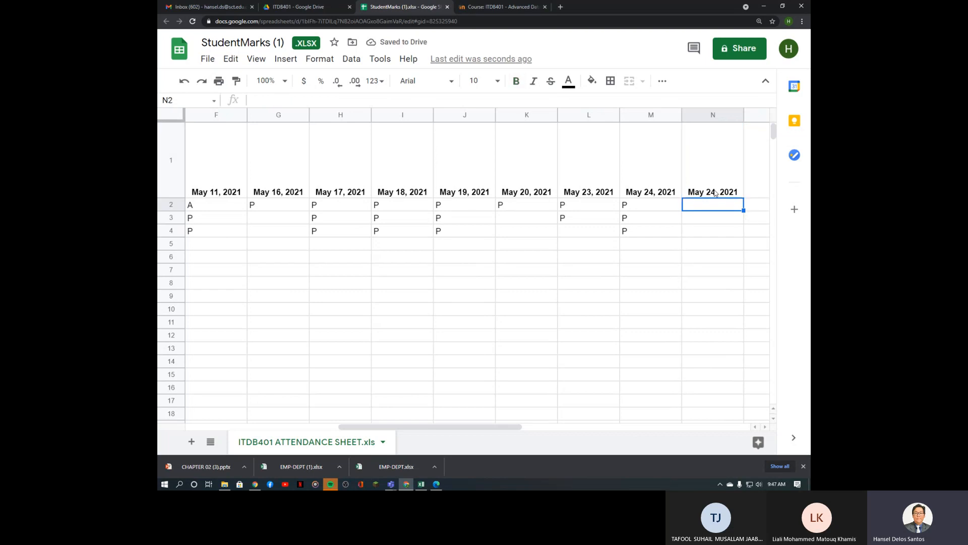
{"action": "left_click", "coordinate": [712, 188]}
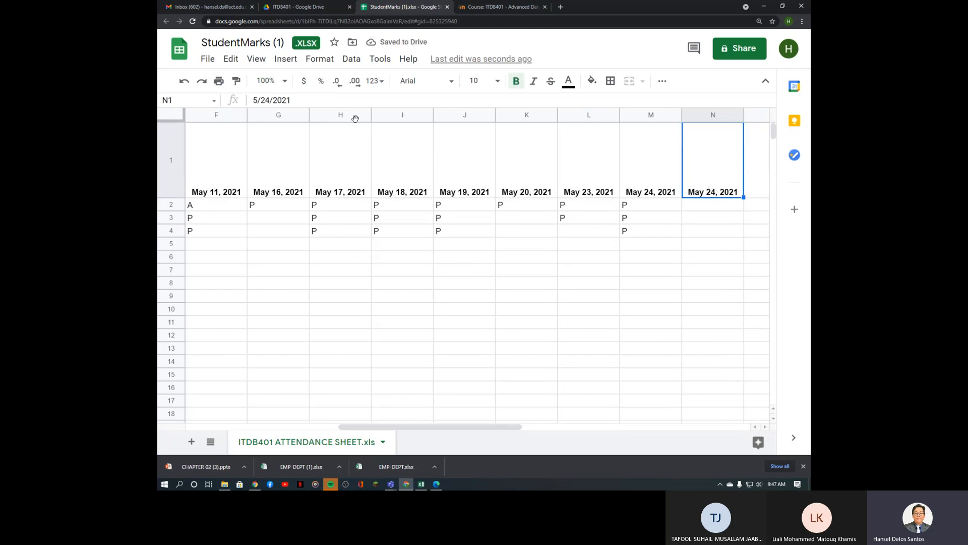
{"action": "left_click", "coordinate": [271, 101]}
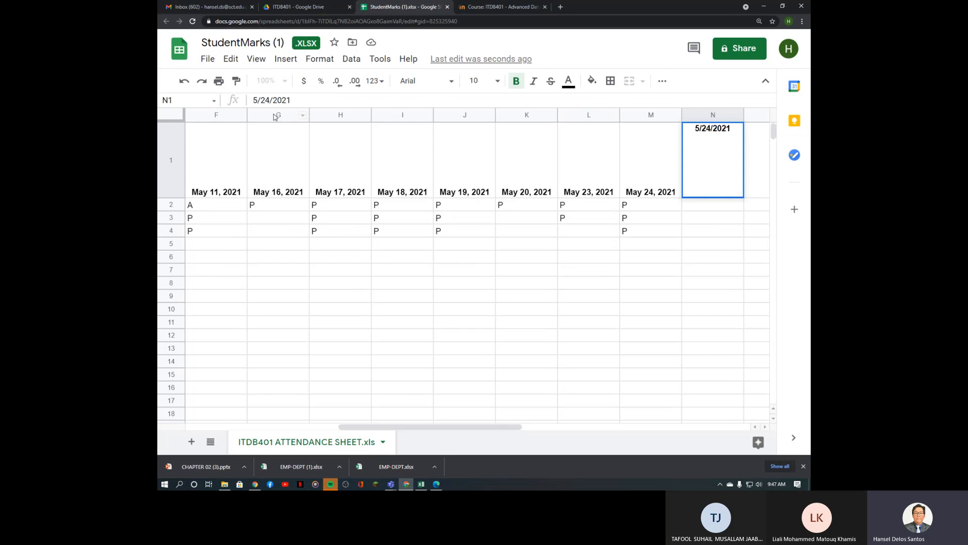
{"action": "key", "text": "BackSpace"}
{"action": "type", "text": "5"}
{"action": "key", "text": "Return"}
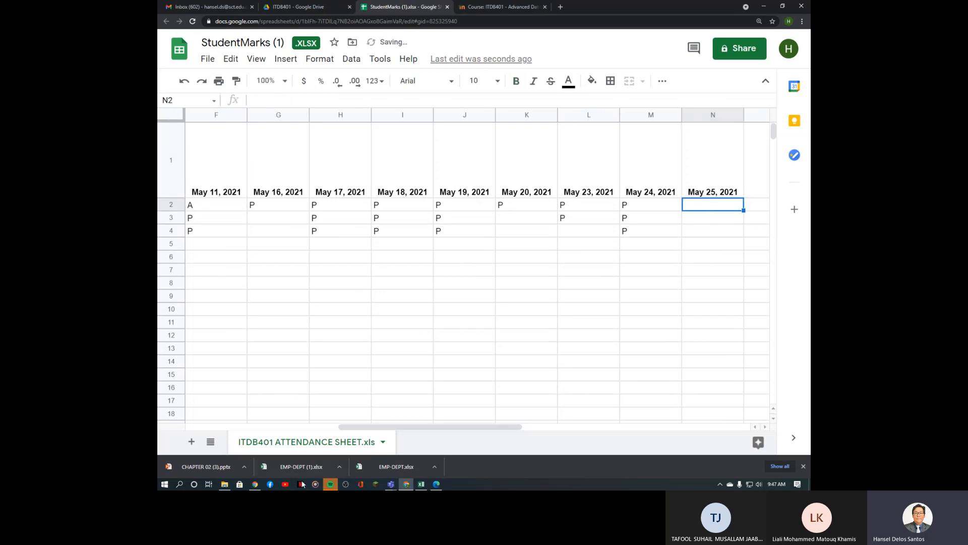
Step: Mark the second and third students P for May 25, then close the spreadsheet
{"action": "left_click_drag", "start_coordinate": [427, 427], "coordinate": [352, 428]}
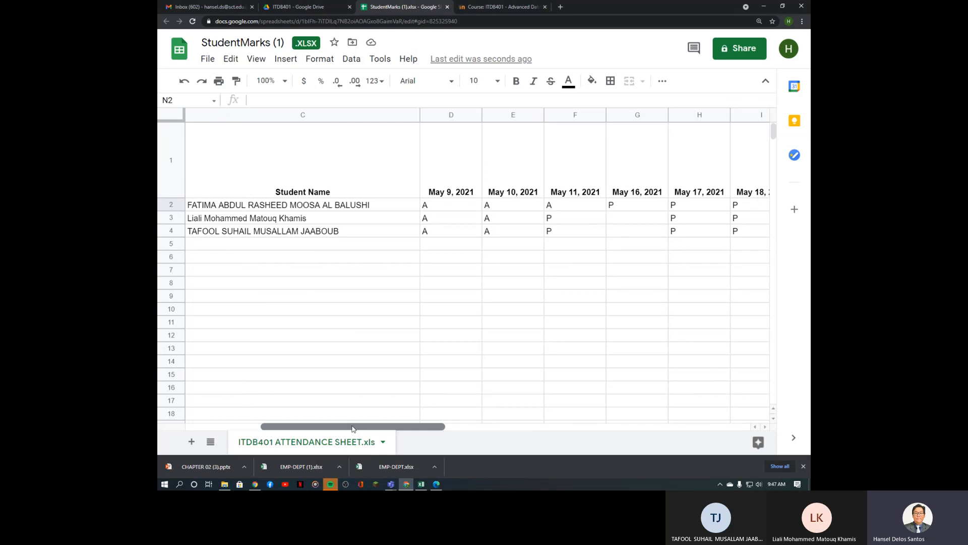
{"action": "left_click_drag", "start_coordinate": [353, 428], "coordinate": [461, 429]}
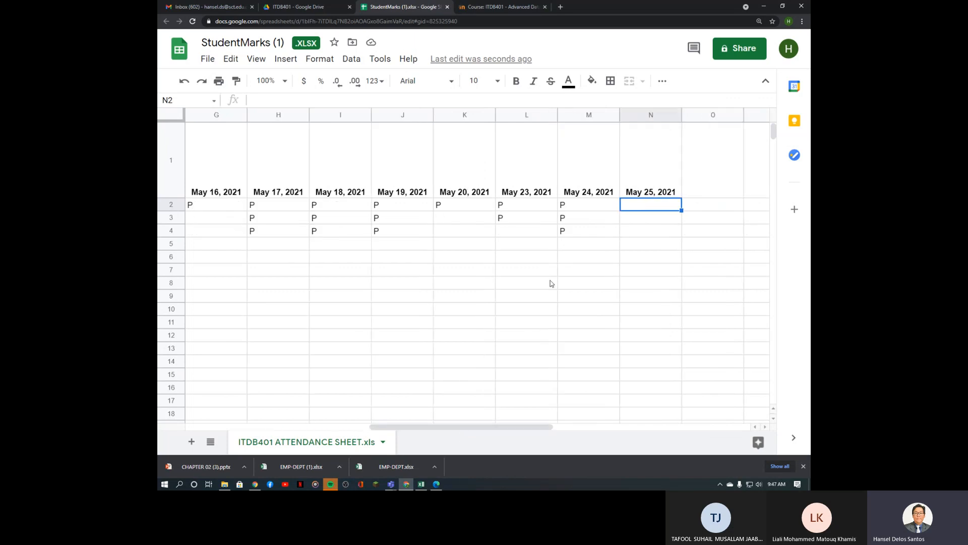
{"action": "left_click", "coordinate": [641, 223]}
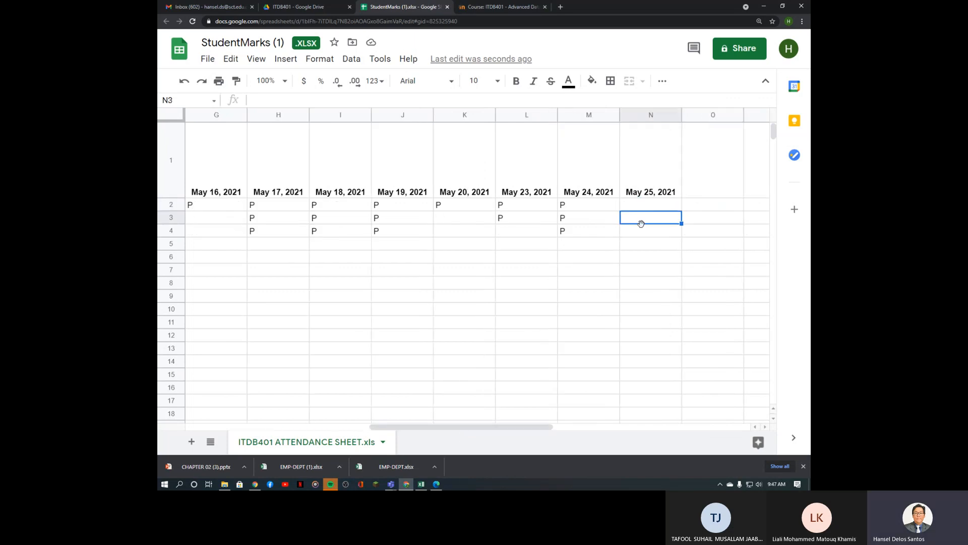
{"action": "type", "text": "P"}
{"action": "key", "text": "Return"}
{"action": "type", "text": "P"}
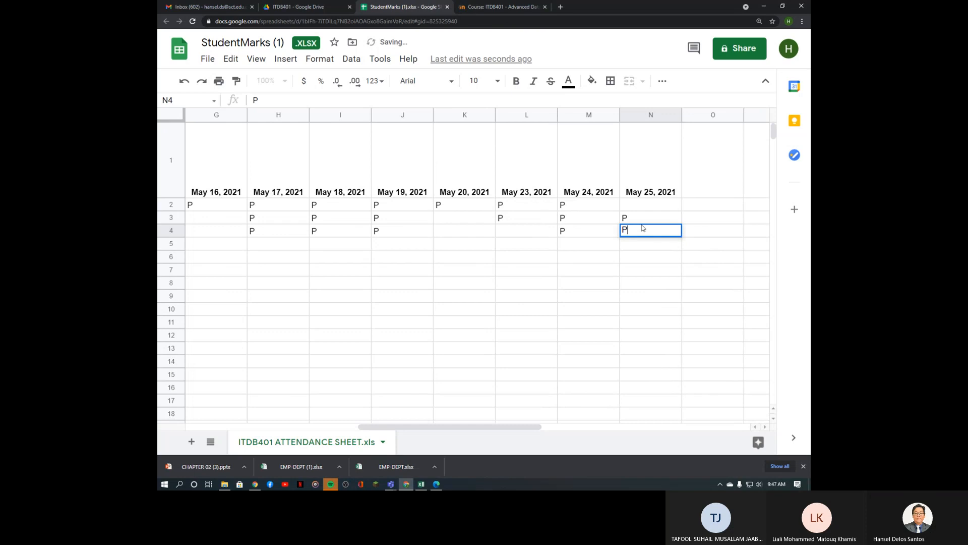
{"action": "key", "text": "Return"}
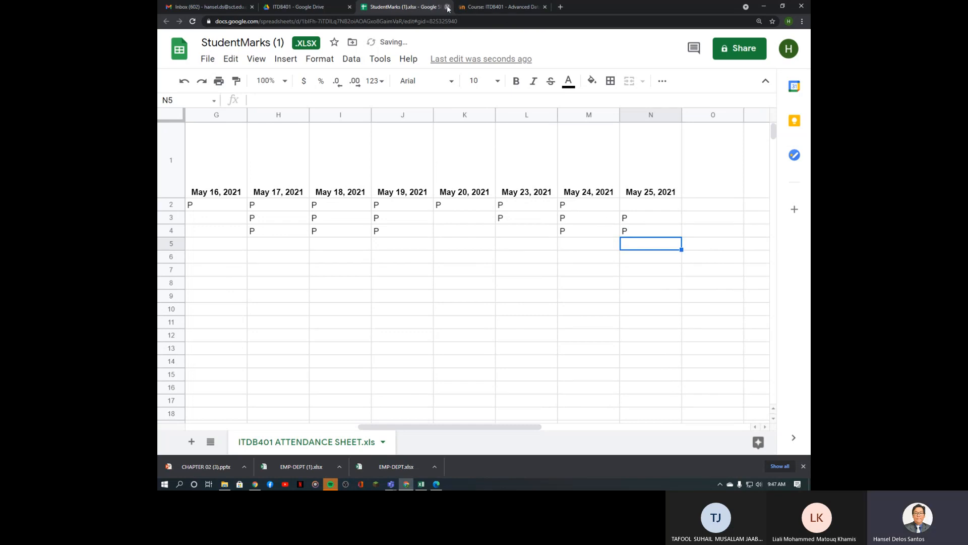
{"action": "left_click", "coordinate": [448, 7]}
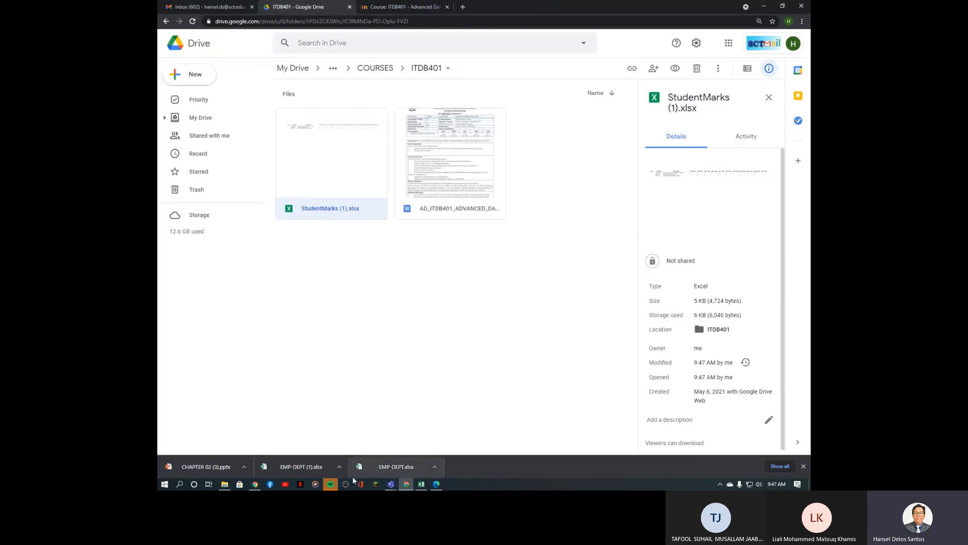
Step: Go back to the ITDB401 Teams meeting window and stop sharing the screen
{"action": "left_click", "coordinate": [391, 485]}
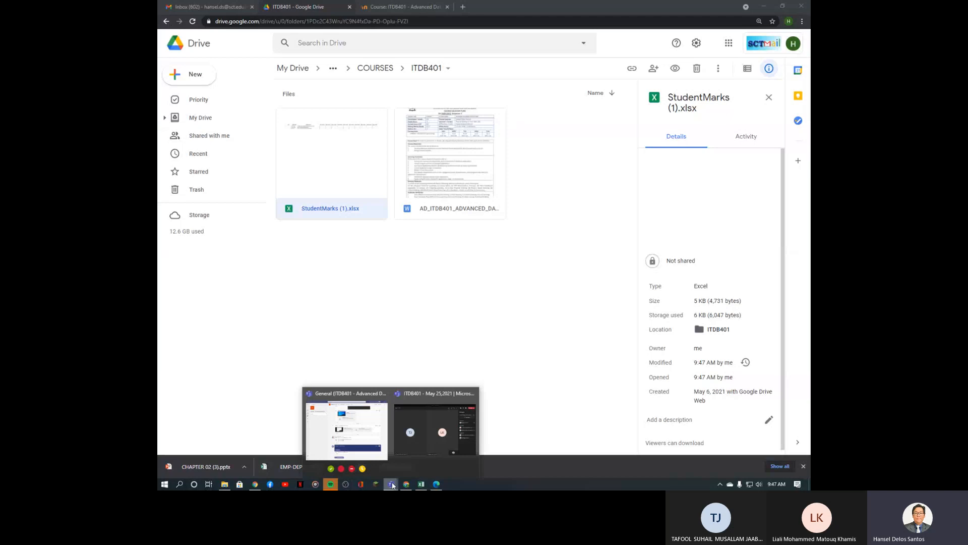
{"action": "left_click", "coordinate": [427, 438]}
{"action": "left_click_drag", "start_coordinate": [691, 60], "coordinate": [668, 52]}
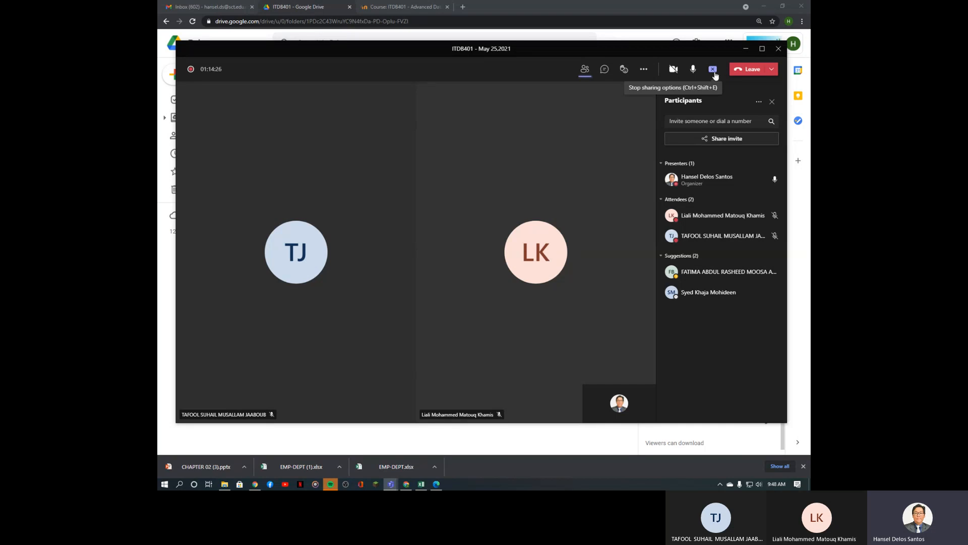
{"action": "left_click", "coordinate": [715, 74]}
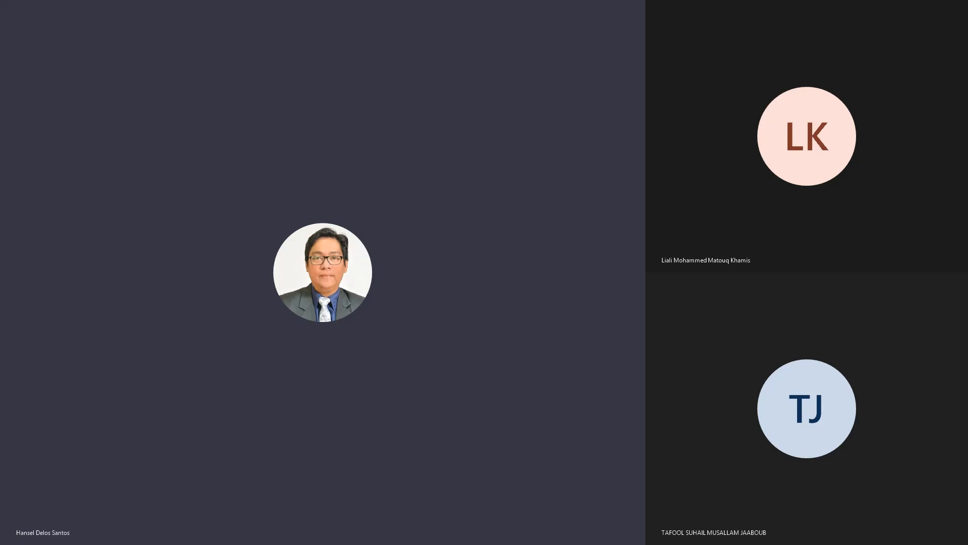